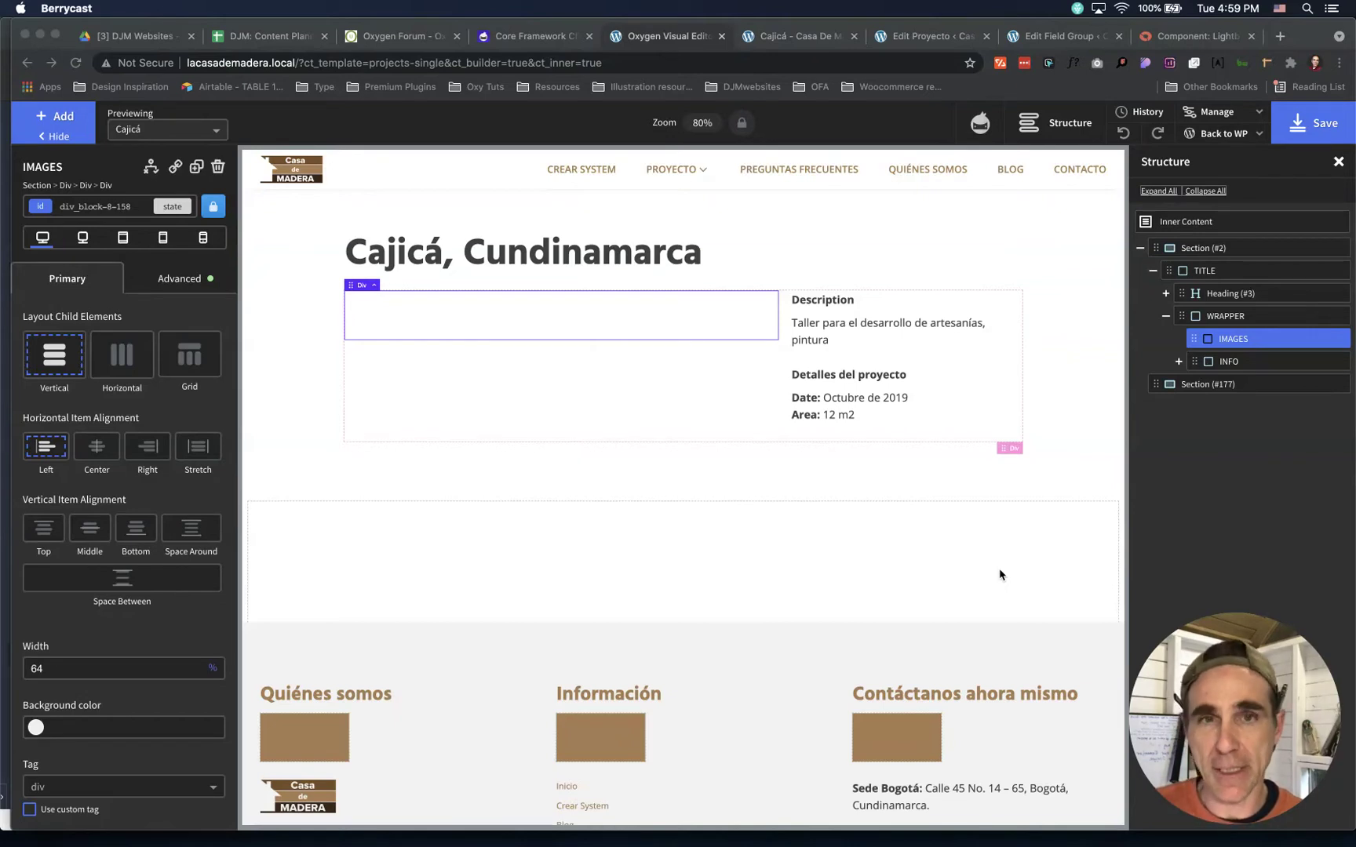
View the live Cajicá project page and the project's edit screen in WordPress
click(776, 41)
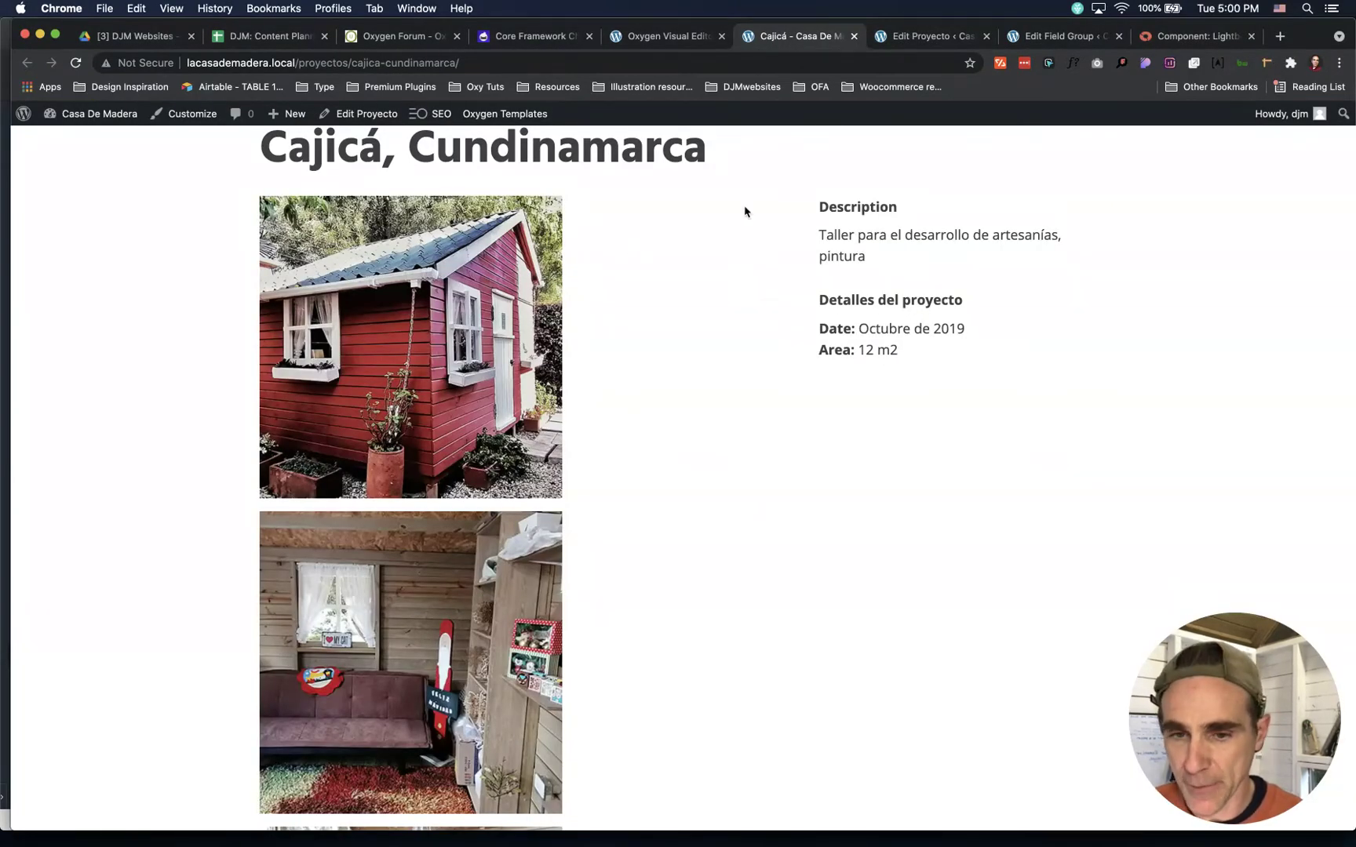
click(904, 36)
scroll(722, 266, up, 10)
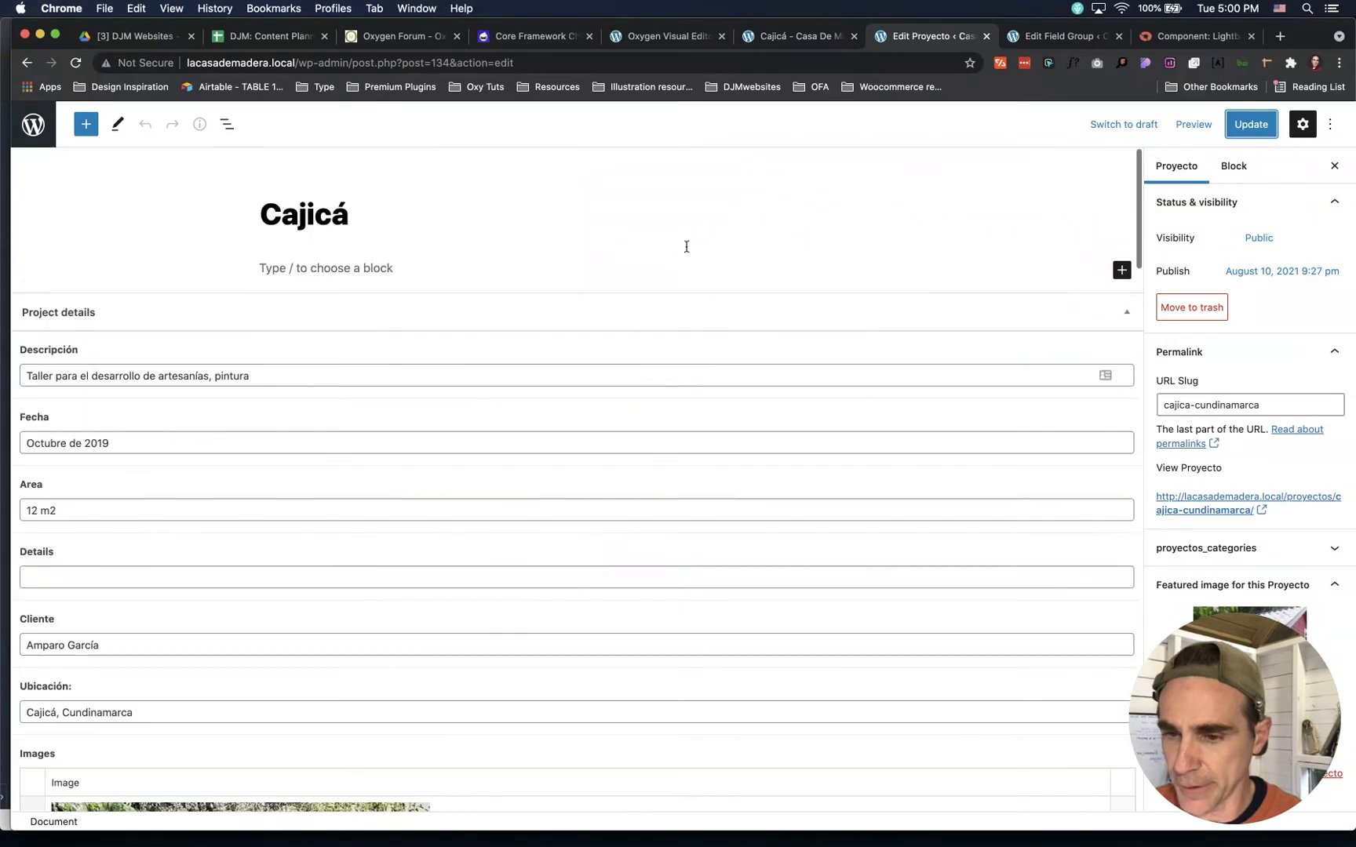
Return to the list of all Proyectos and open the Cota project for editing
click(32, 126)
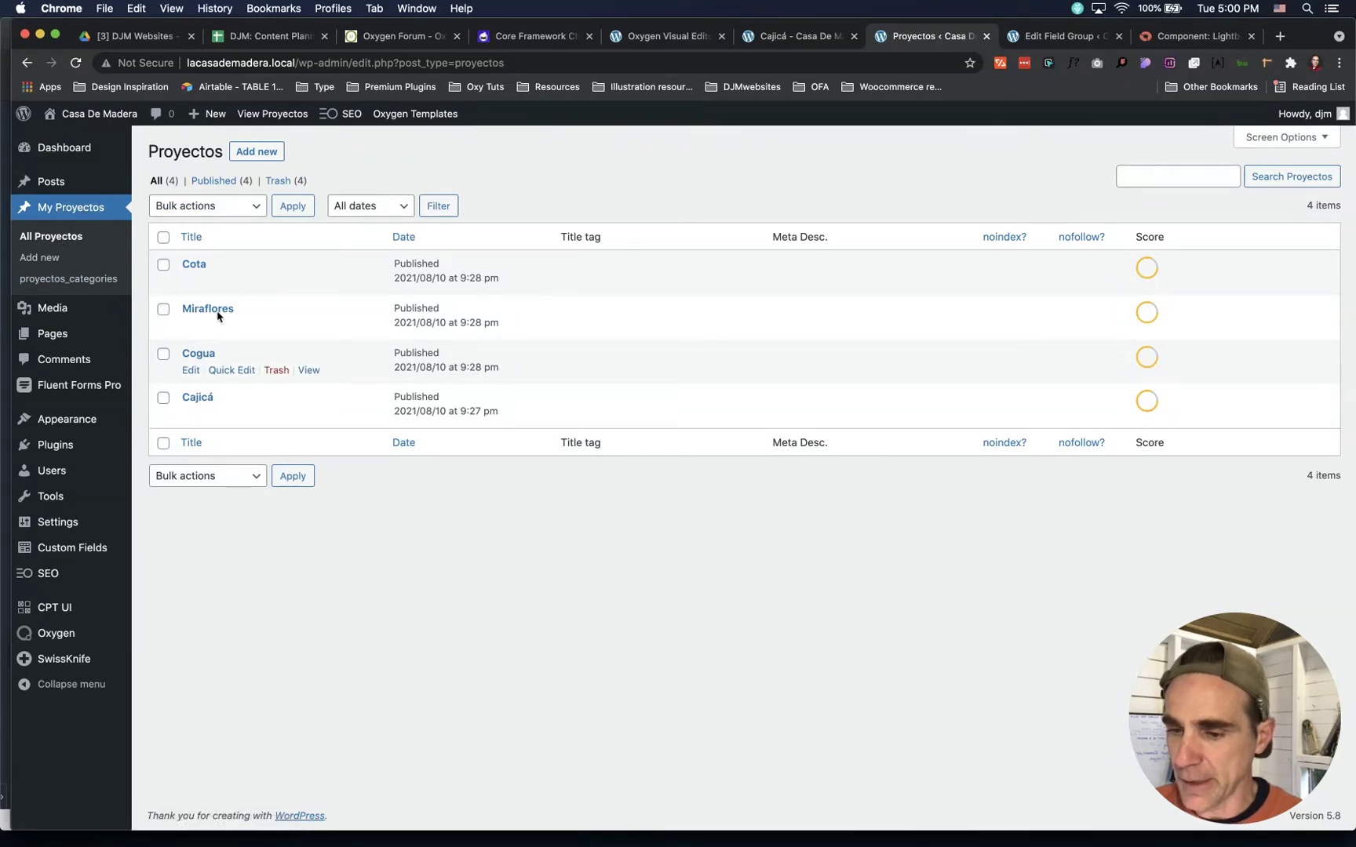
mouse_move(213, 422)
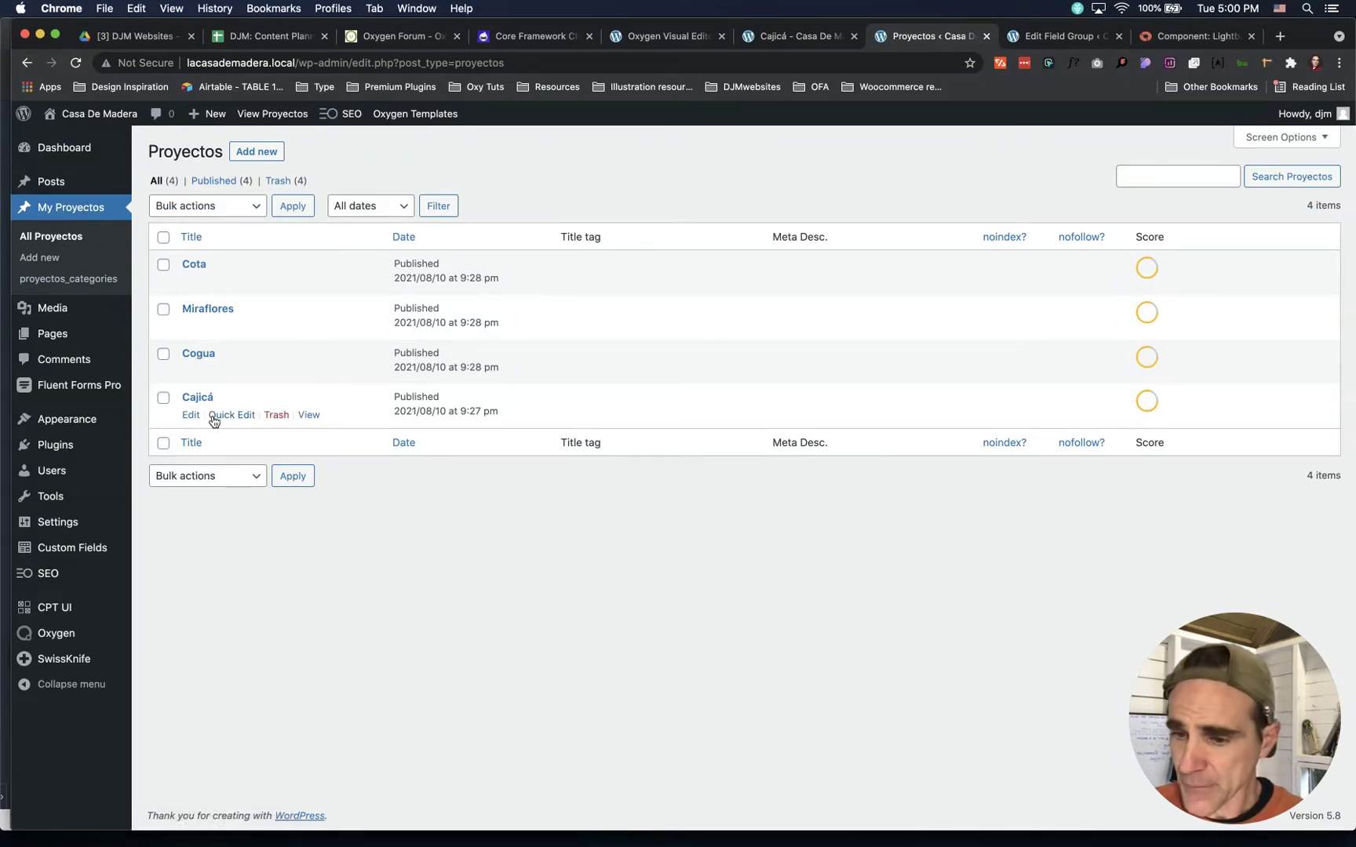
click(192, 284)
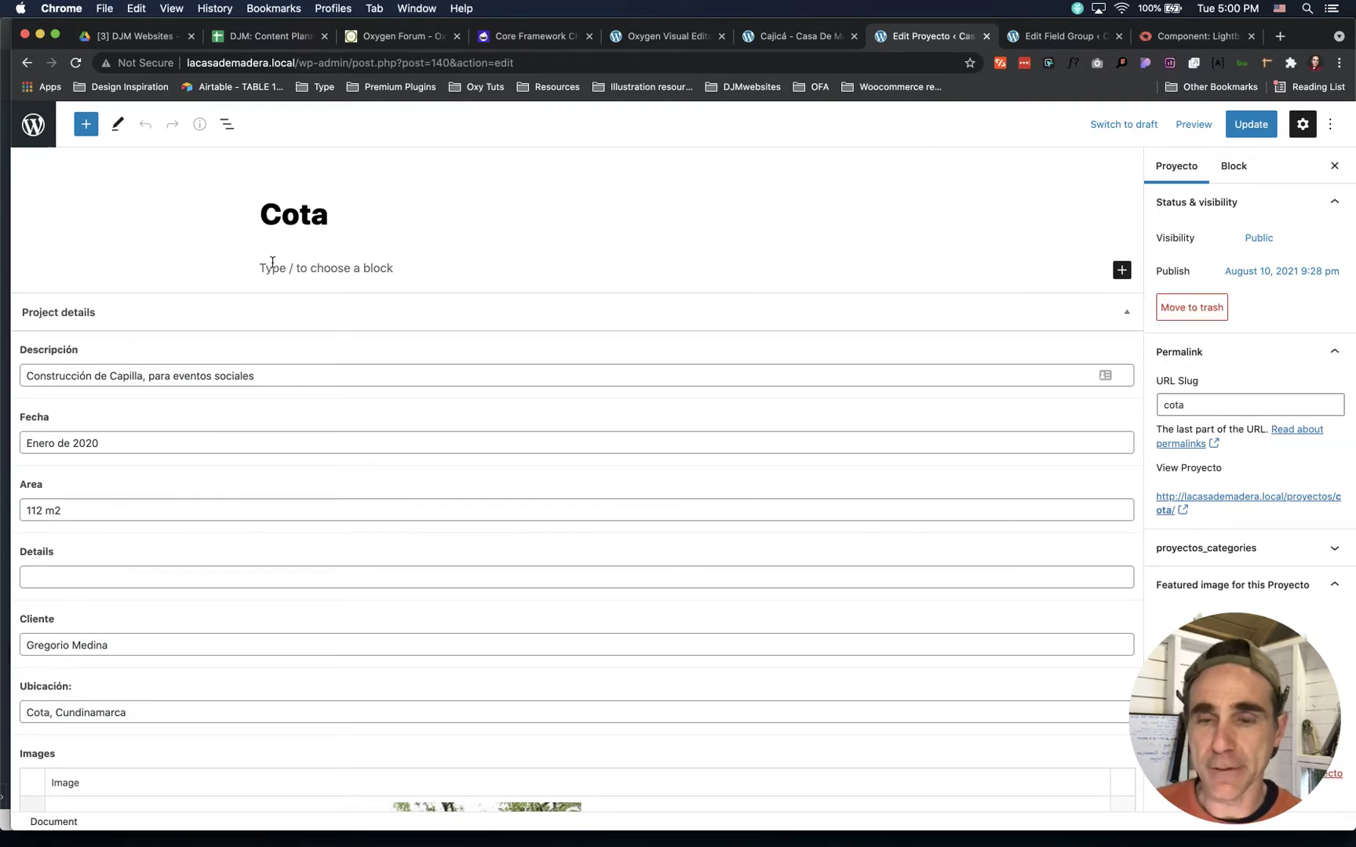
Examine the Cota project's custom fields, including the Images repeater rows and the Gallery field
scroll(203, 445, down, 3)
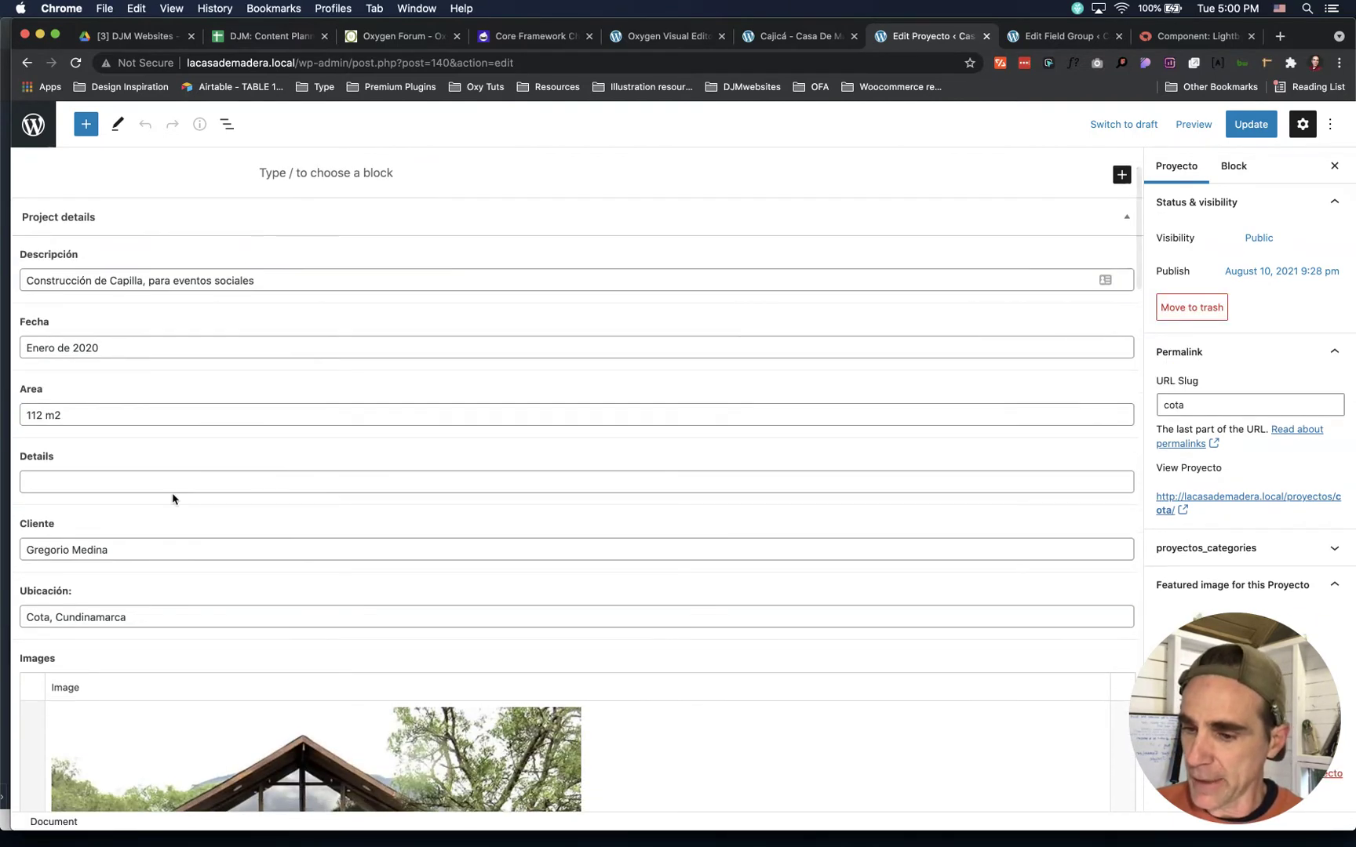
scroll(173, 499, down, 3)
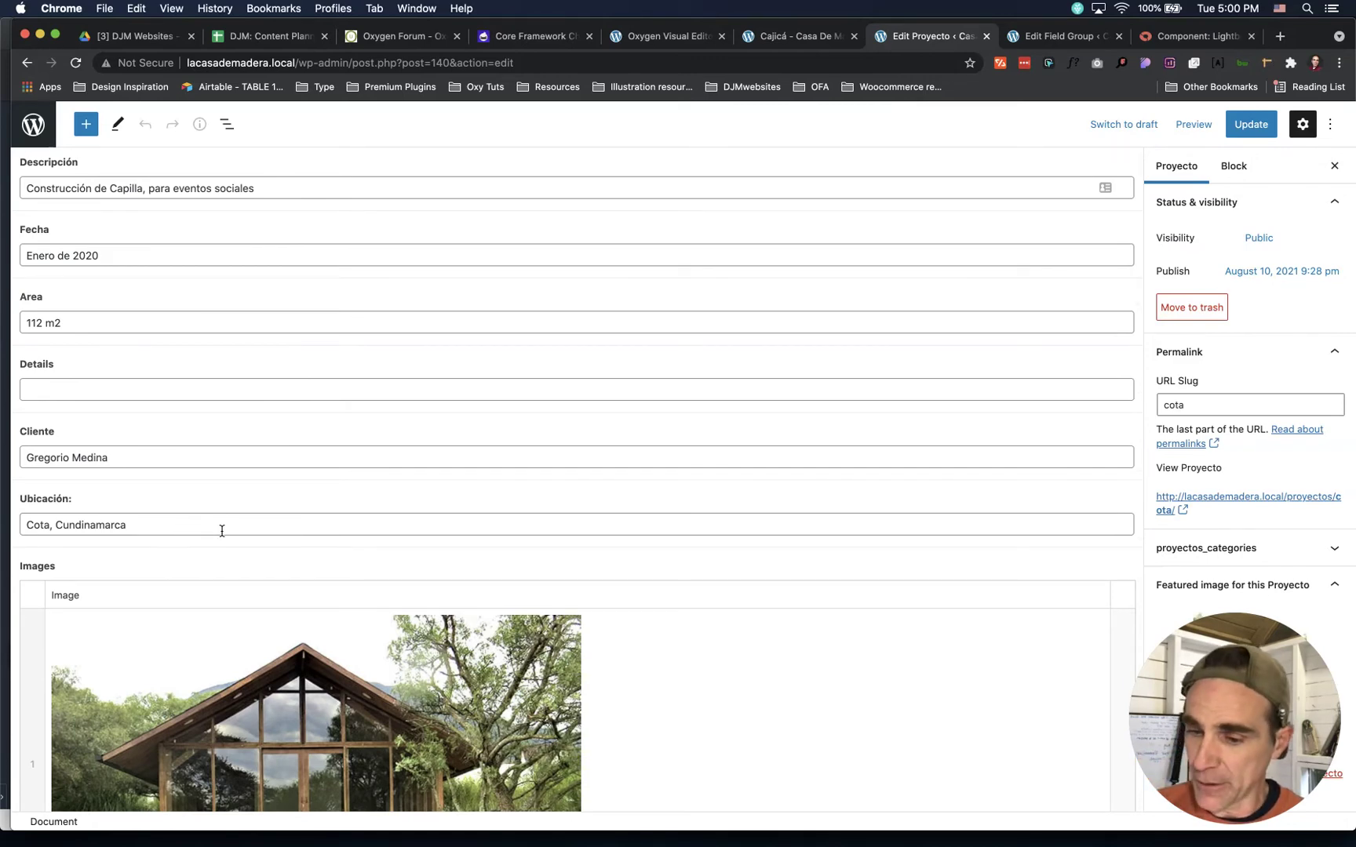
scroll(222, 532, down, 9)
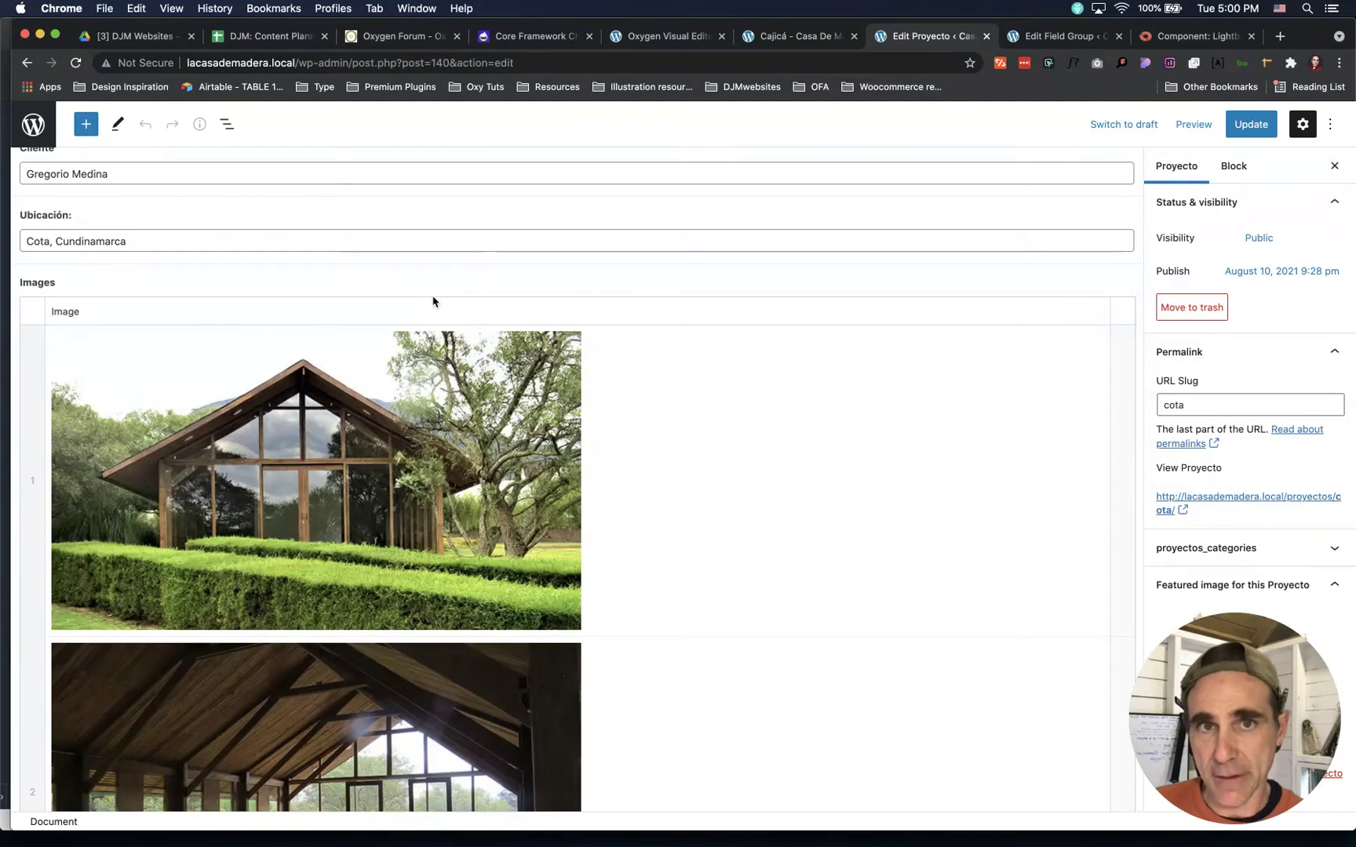
scroll(541, 353, down, 1)
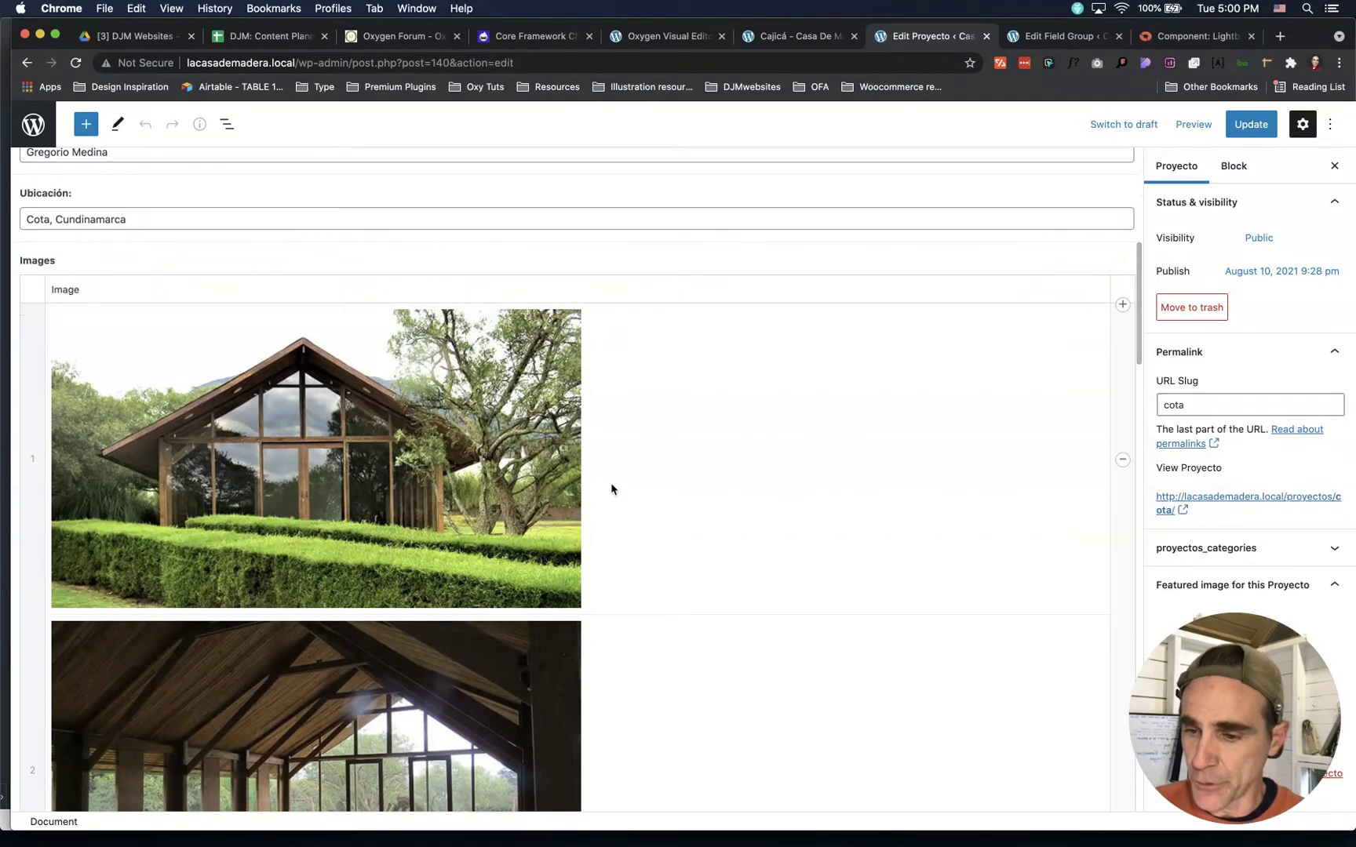
scroll(645, 419, down, 10)
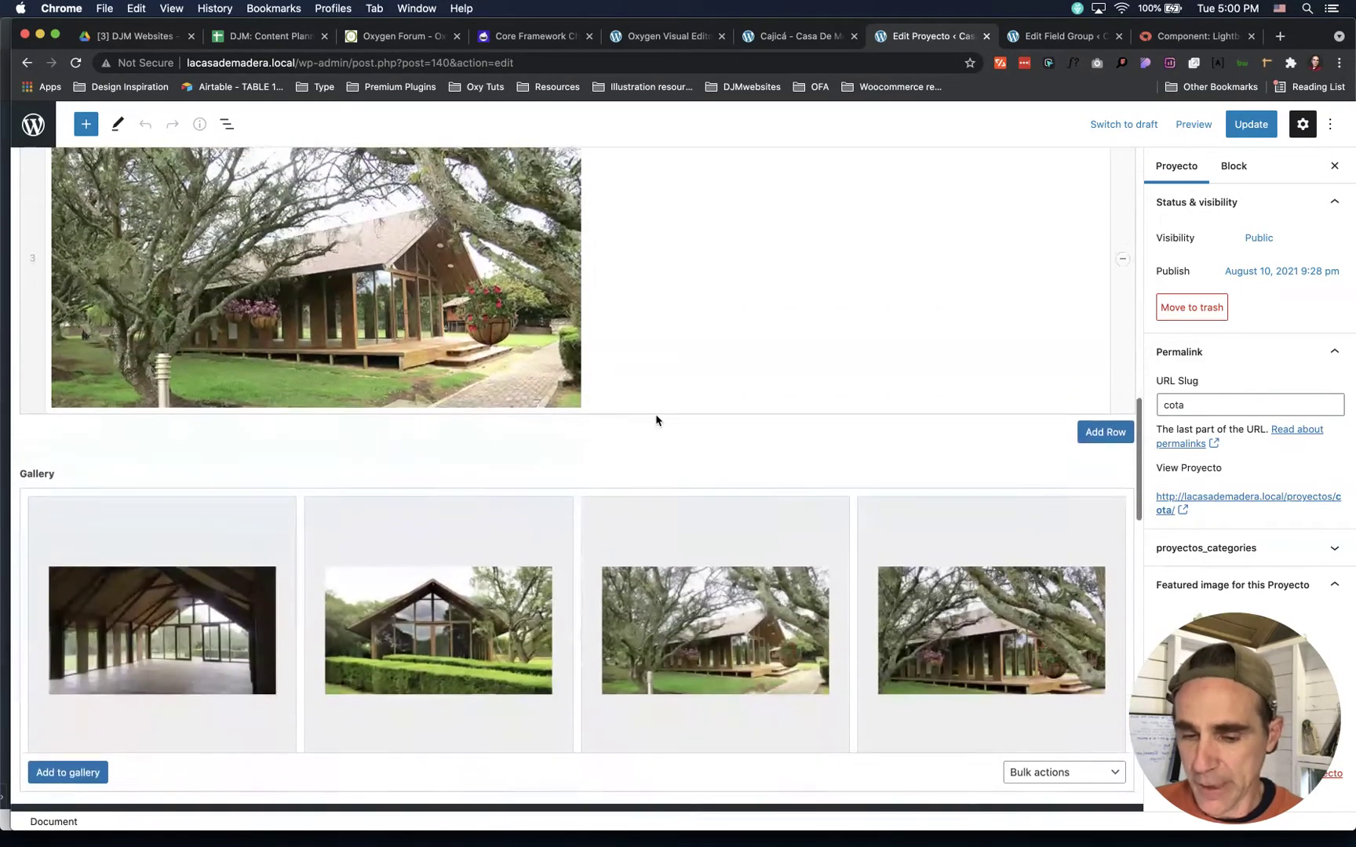
scroll(812, 481, up, 4)
scroll(812, 477, down, 3)
scroll(862, 505, up, 3)
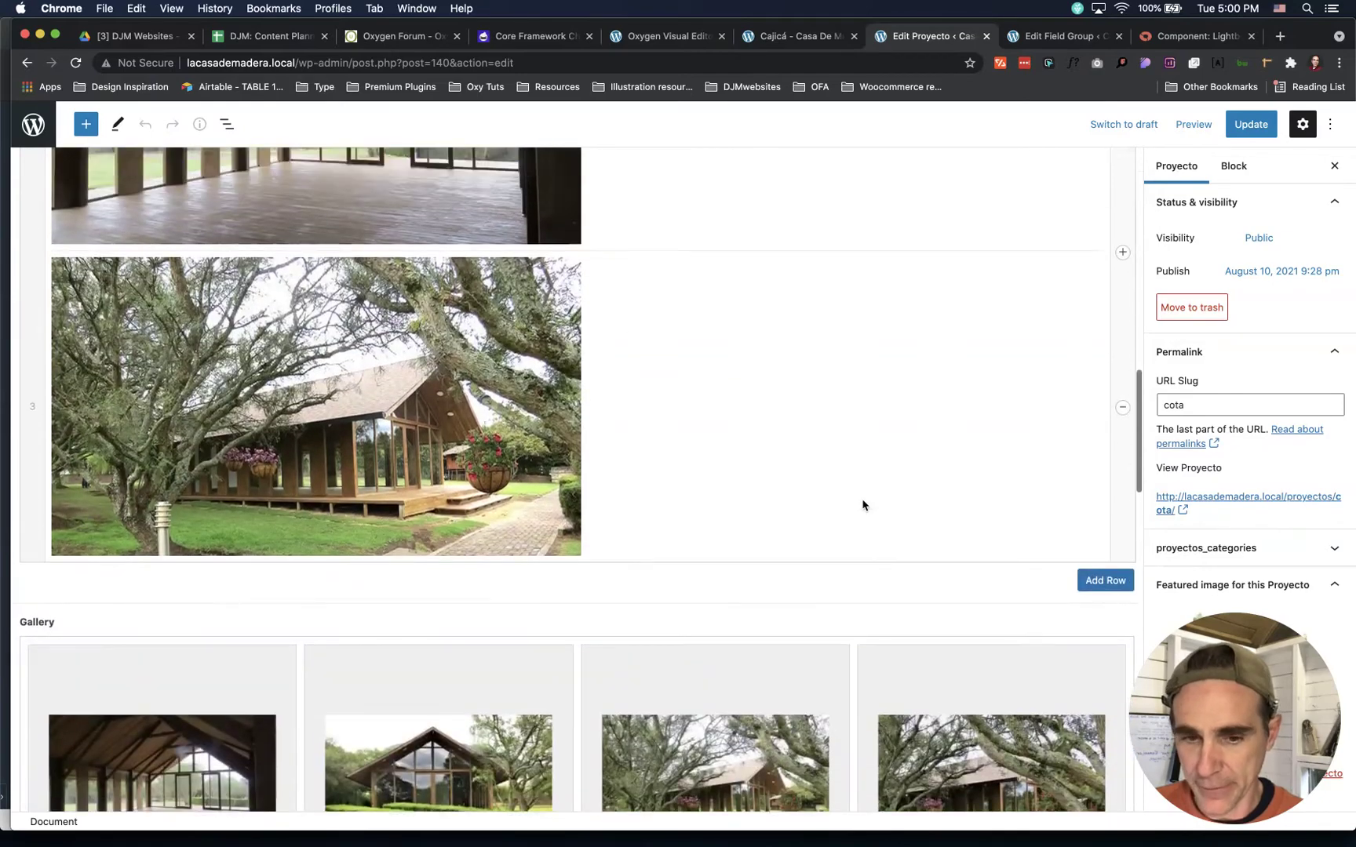
scroll(591, 374, up, 8)
scroll(591, 374, down, 7)
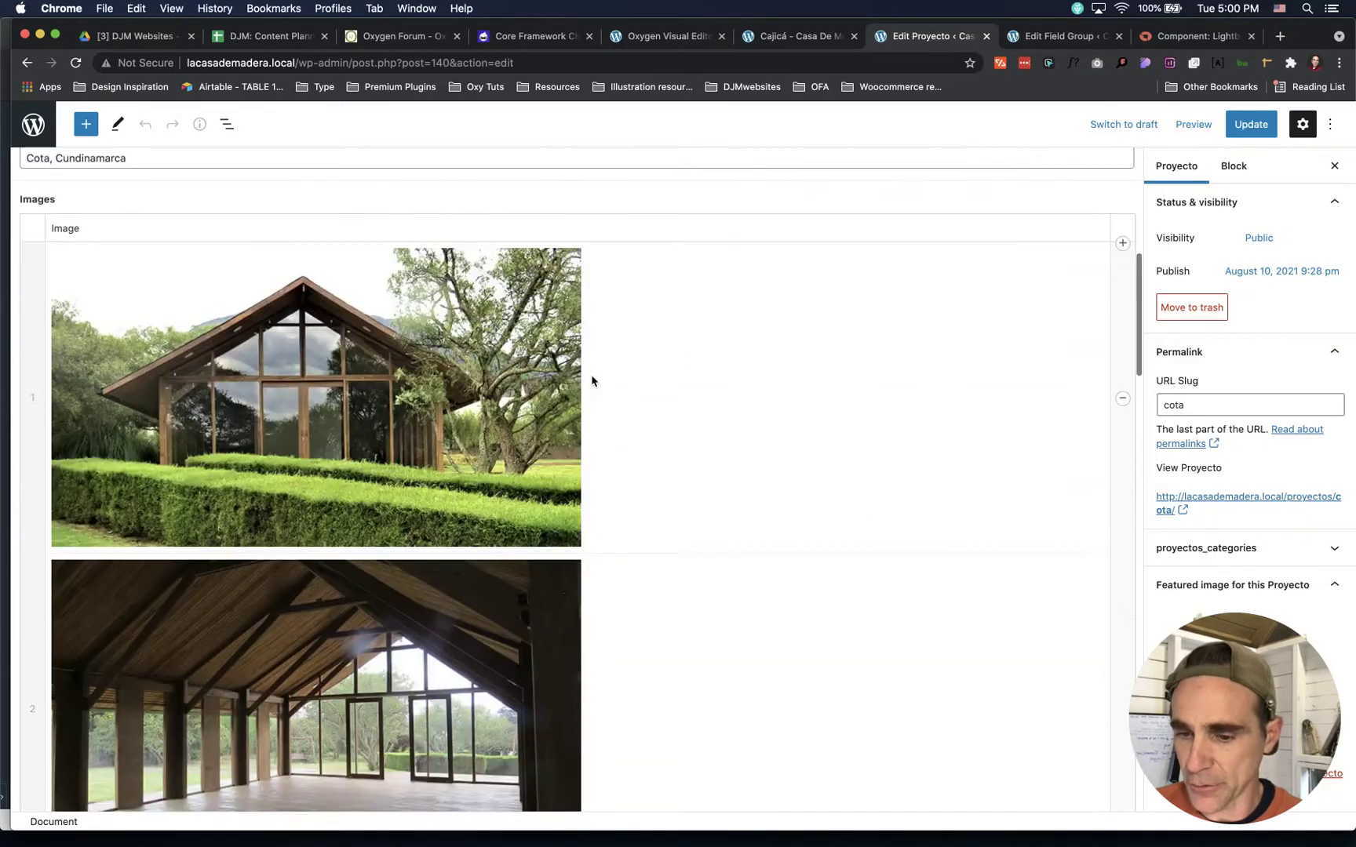
scroll(591, 382, down, 4)
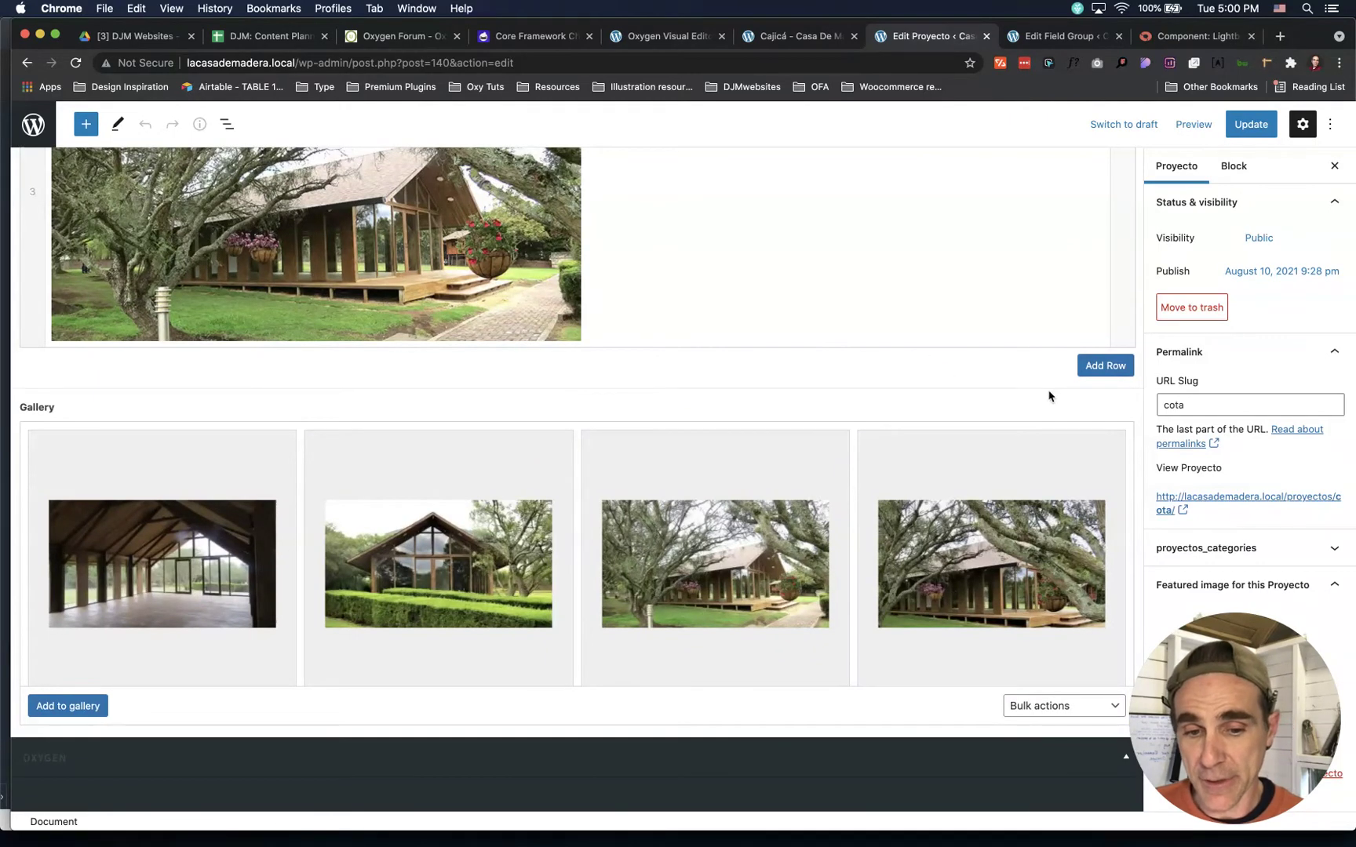
click(1105, 366)
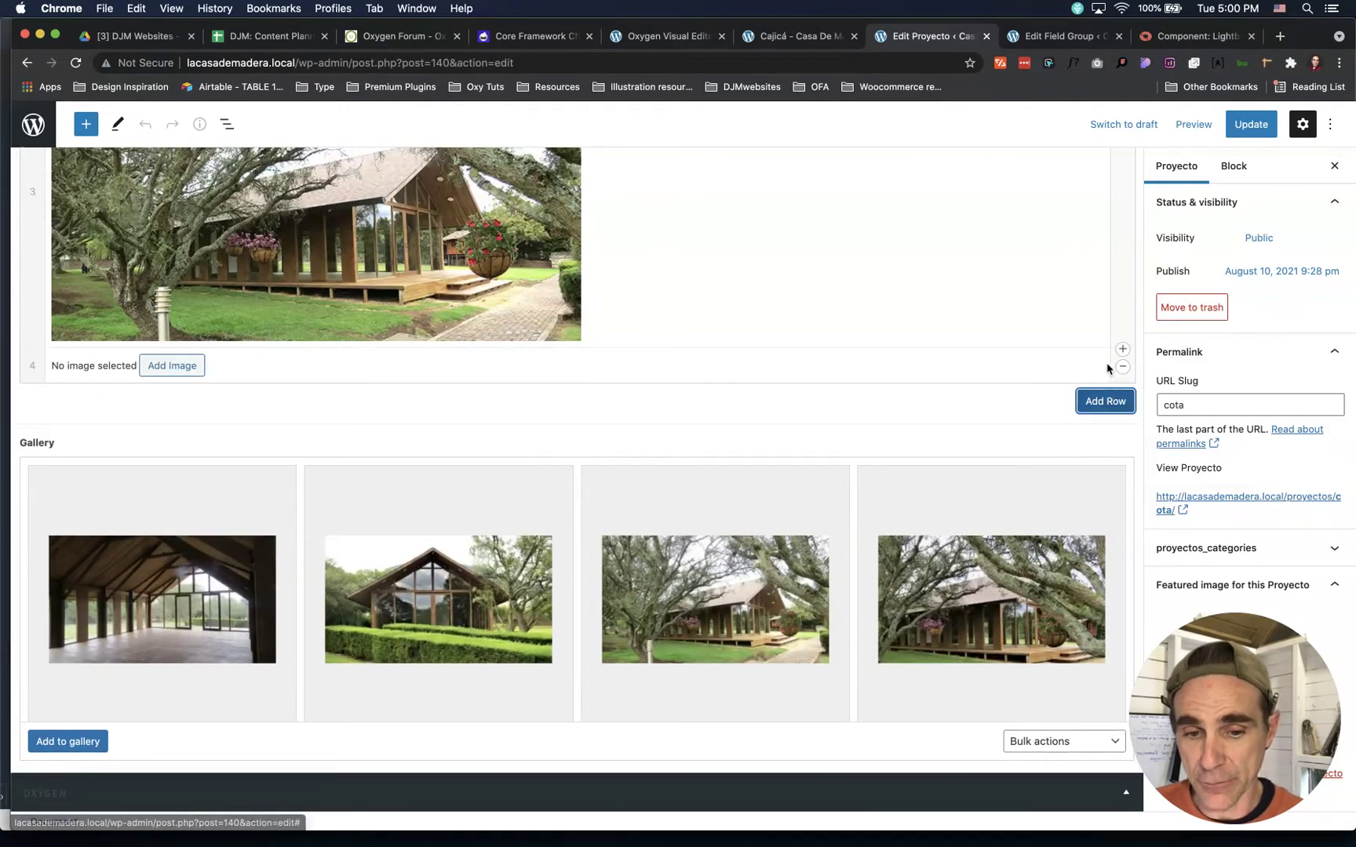
click(161, 366)
scroll(604, 456, down, 3)
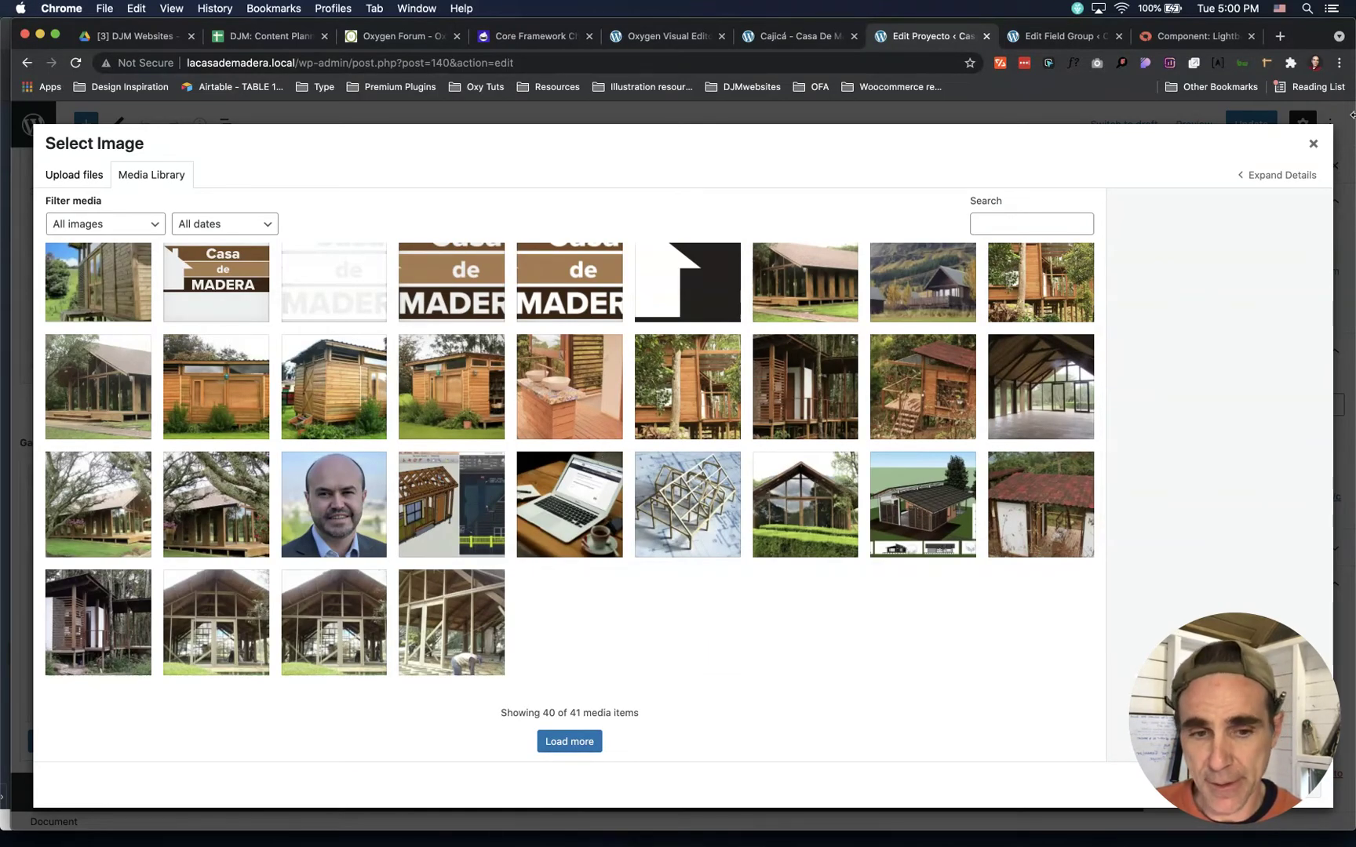
click(1313, 143)
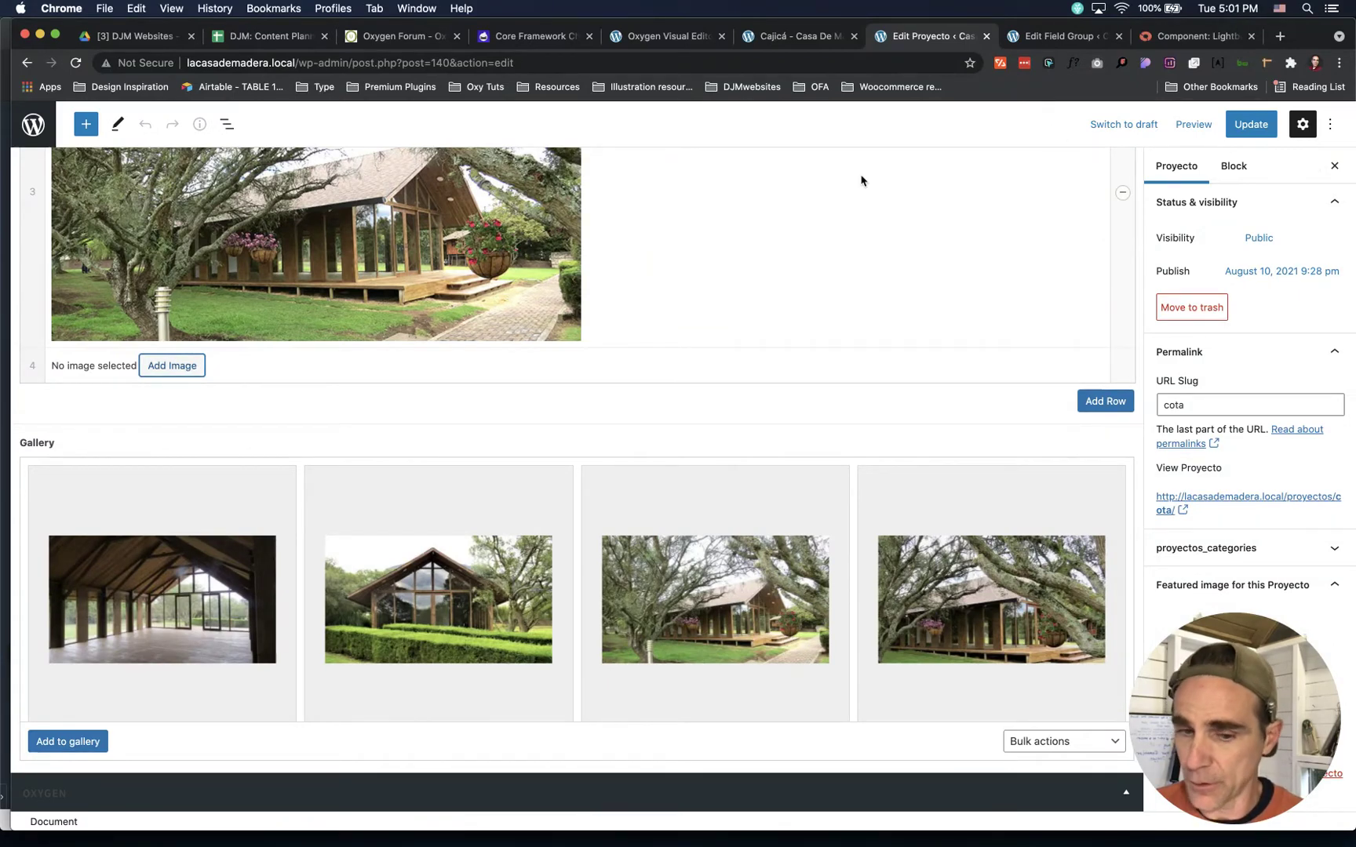
click(1122, 369)
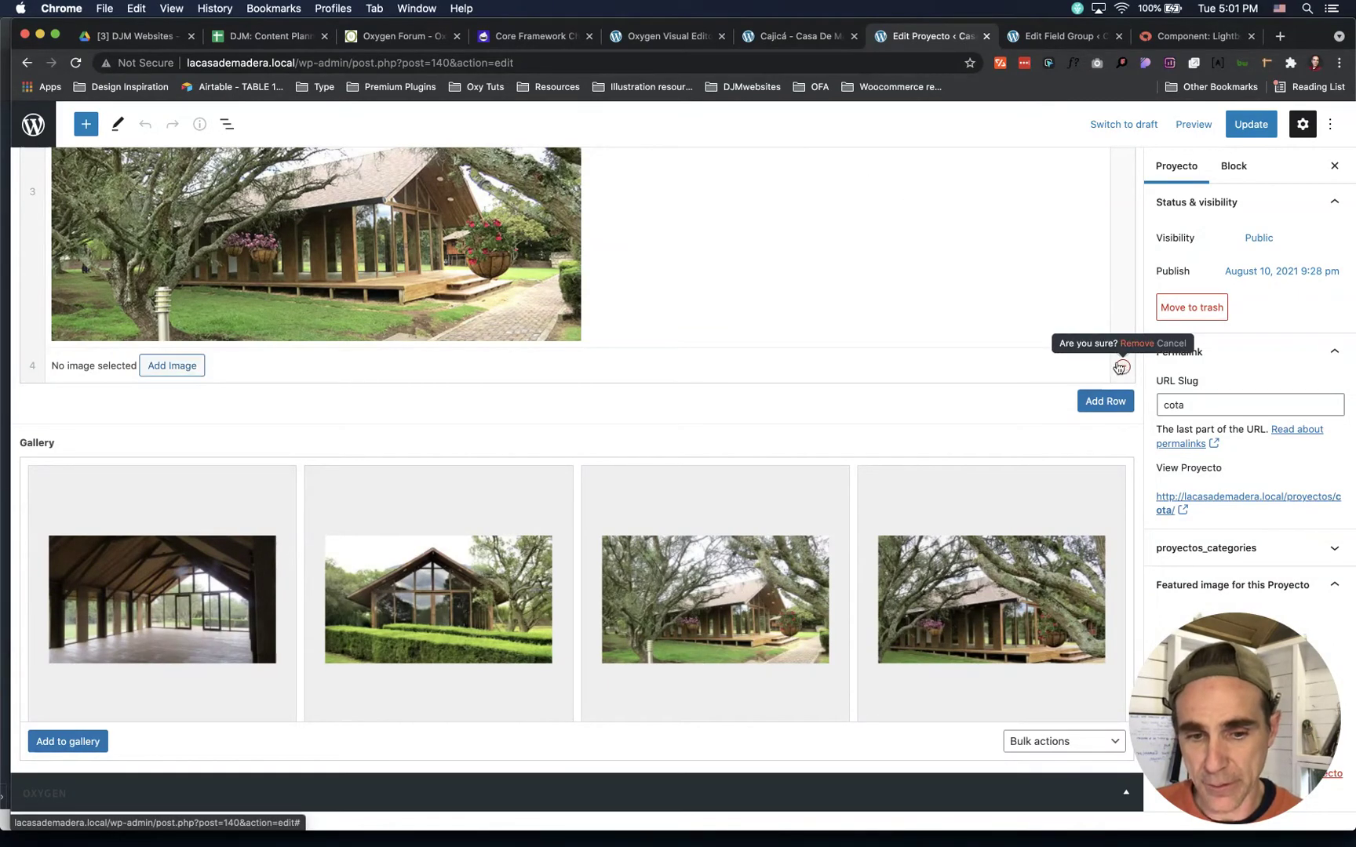
click(1138, 345)
click(1248, 129)
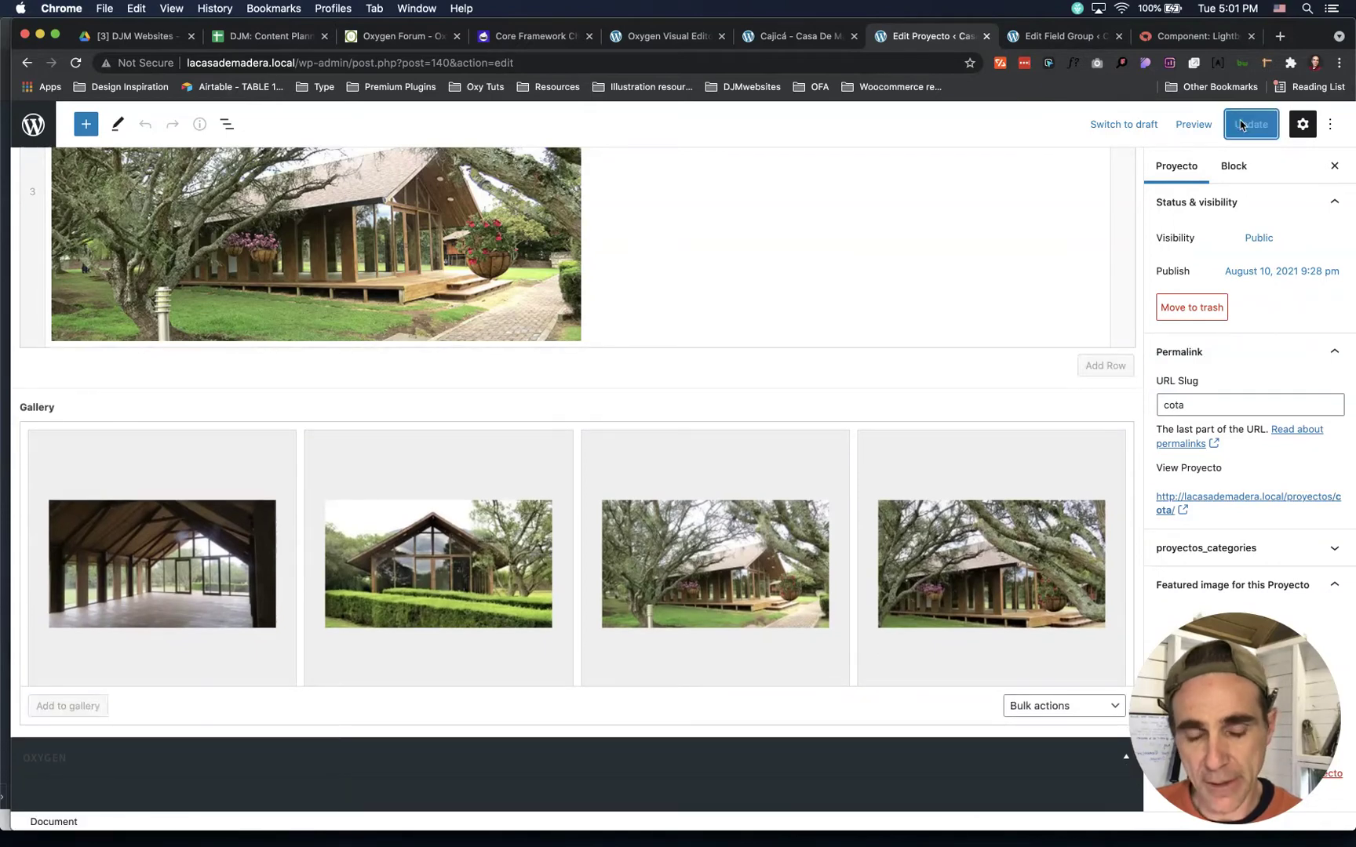
Switch to the Oxygen template editor and inspect the dynamic content behind the project title heading
click(667, 36)
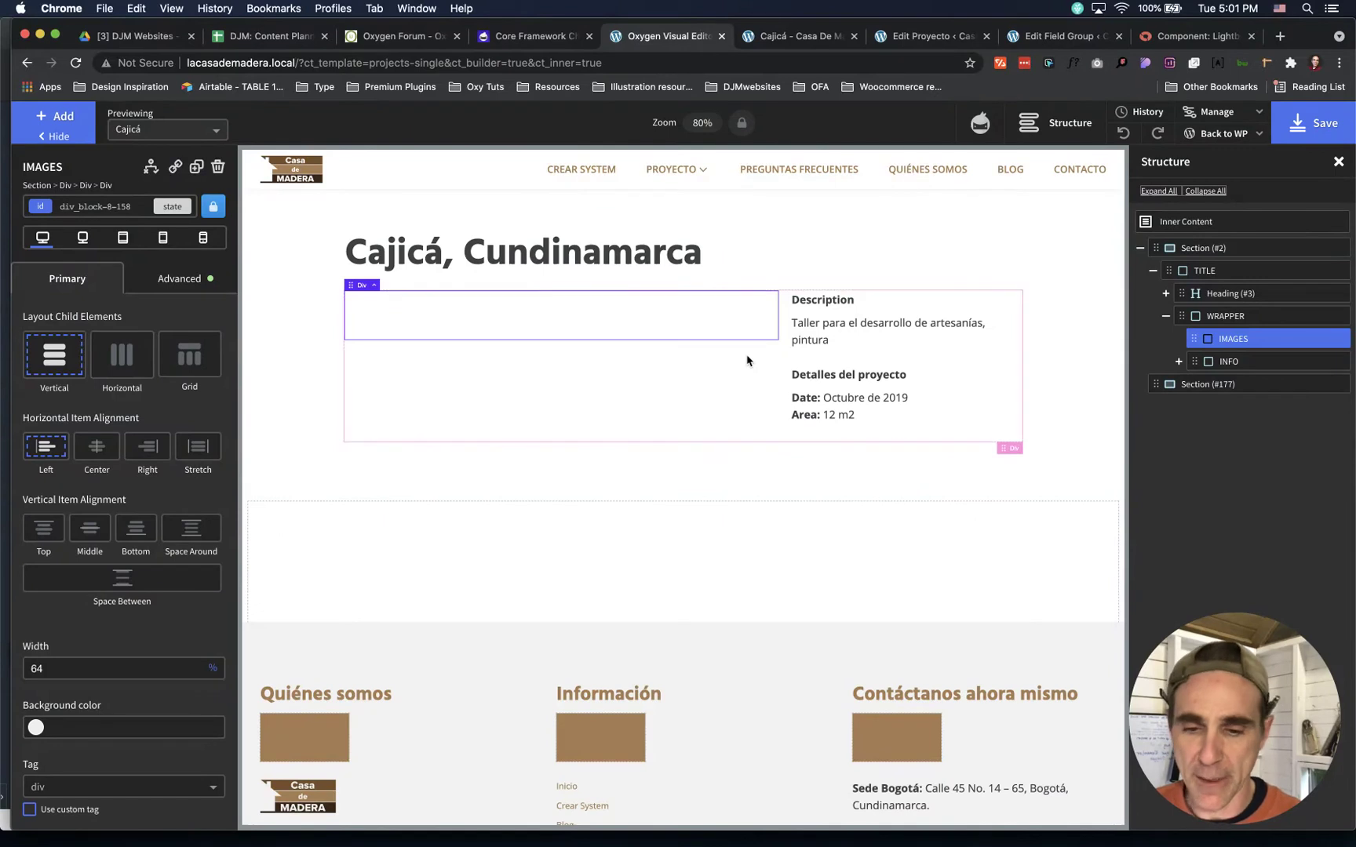
click(590, 253)
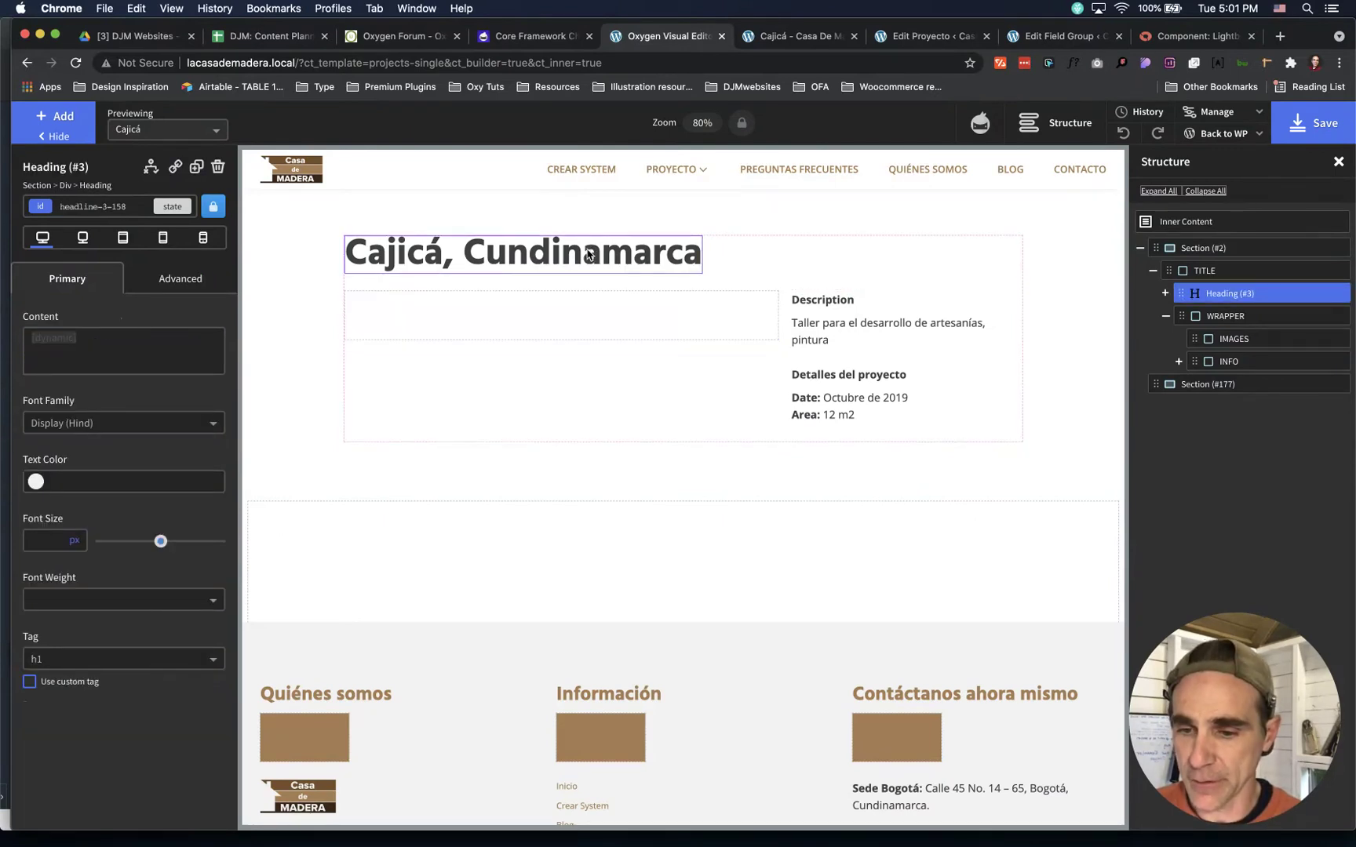
double_click(590, 253)
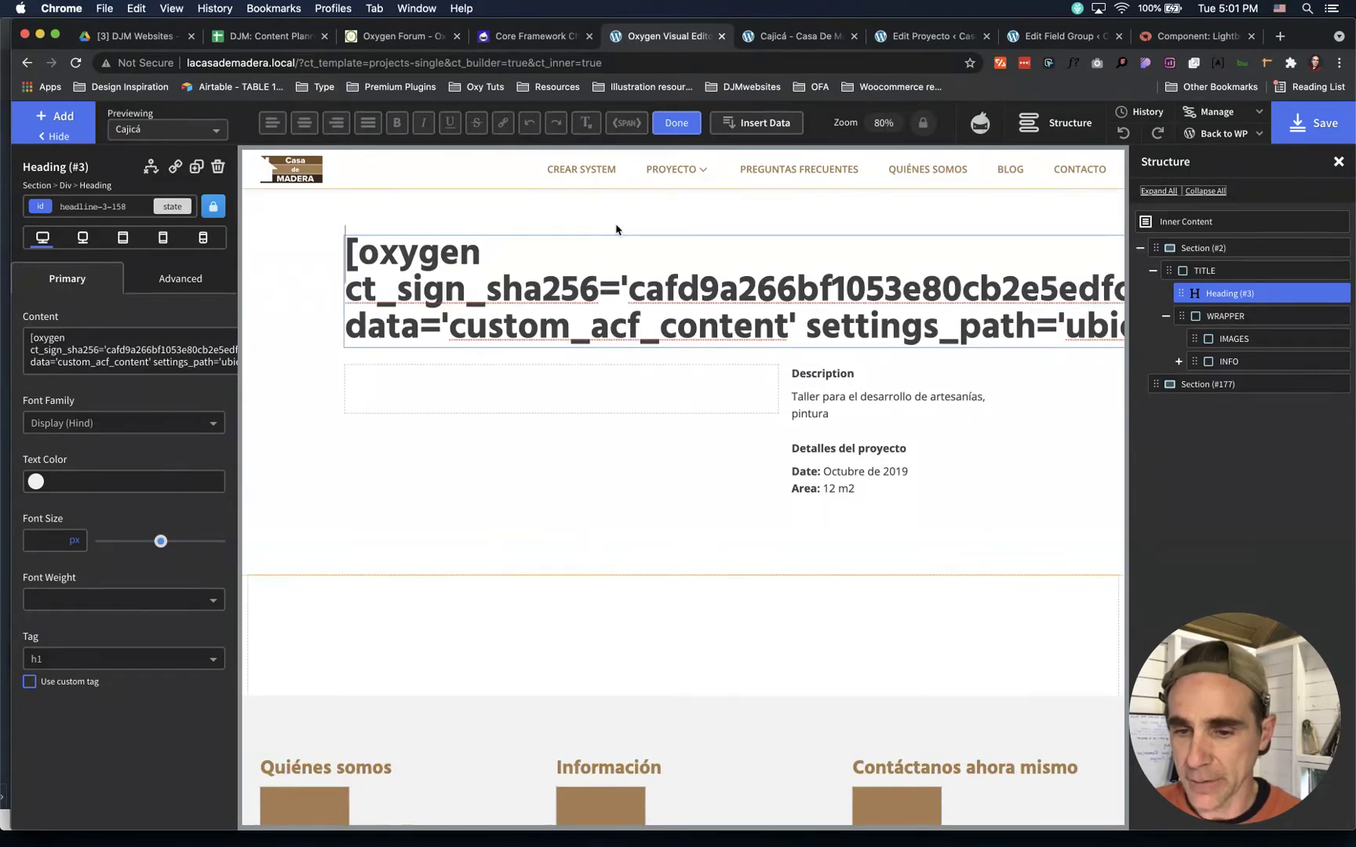
click(333, 463)
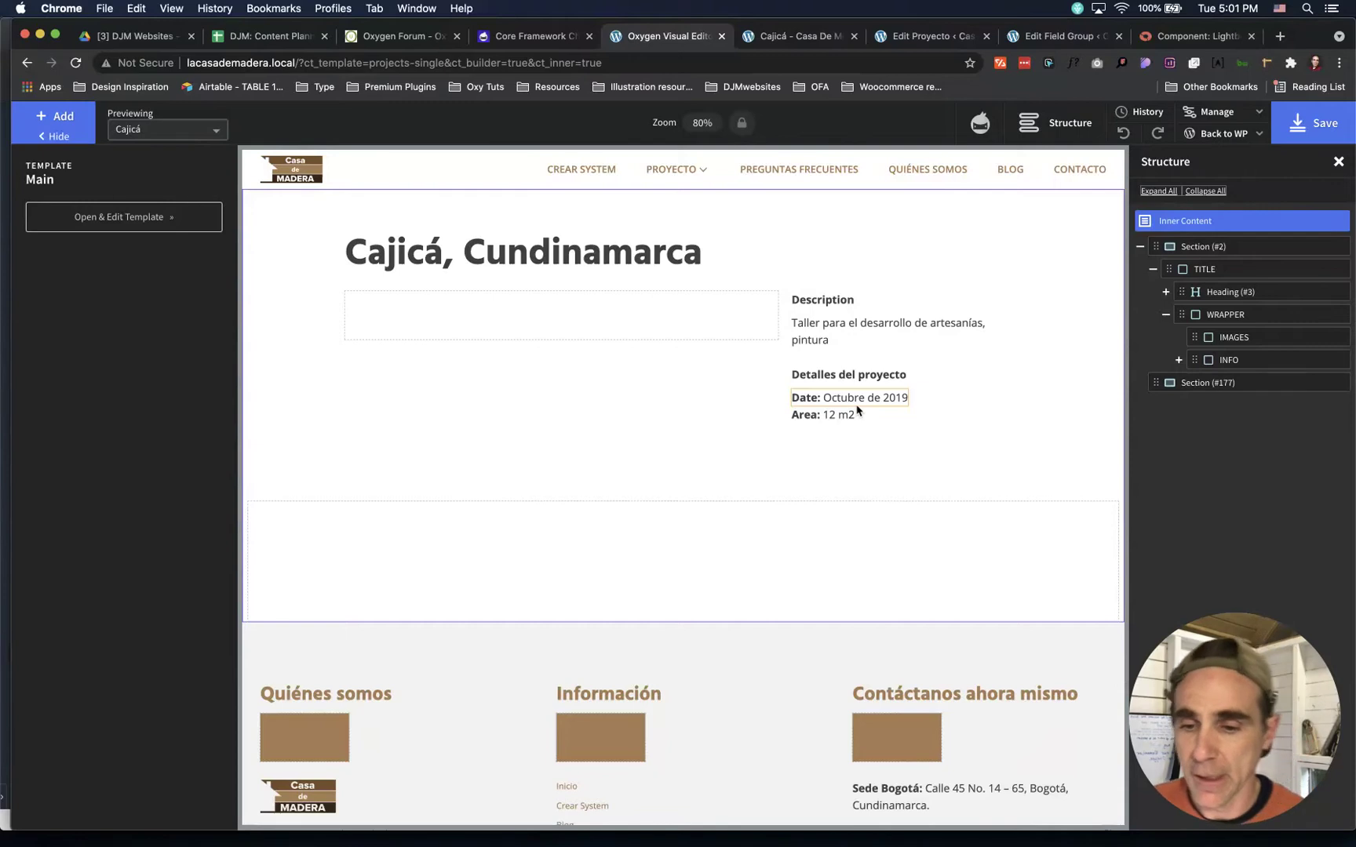
Add a Repeater component inside the IMAGES div and expand it in the structure tree
click(587, 330)
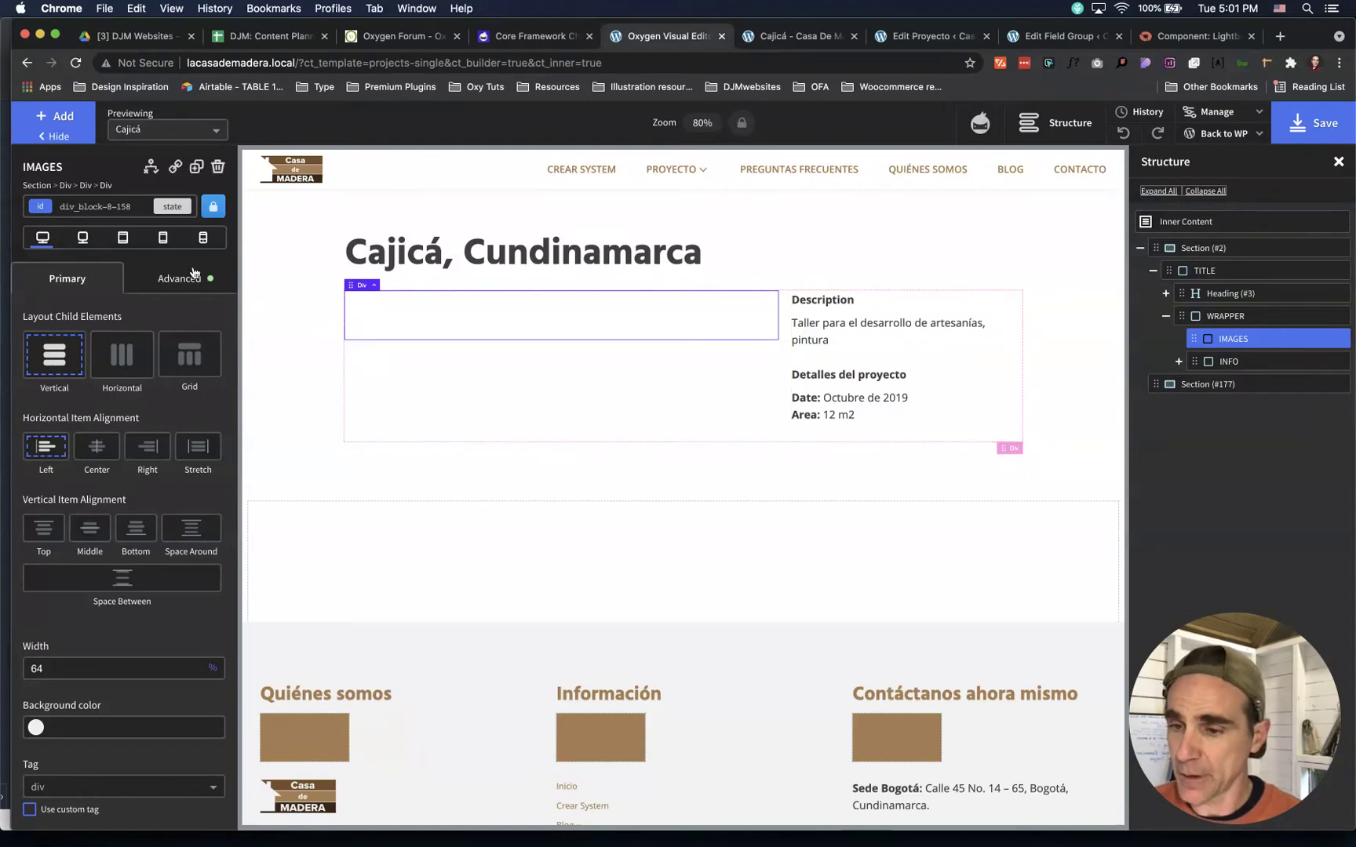
click(88, 130)
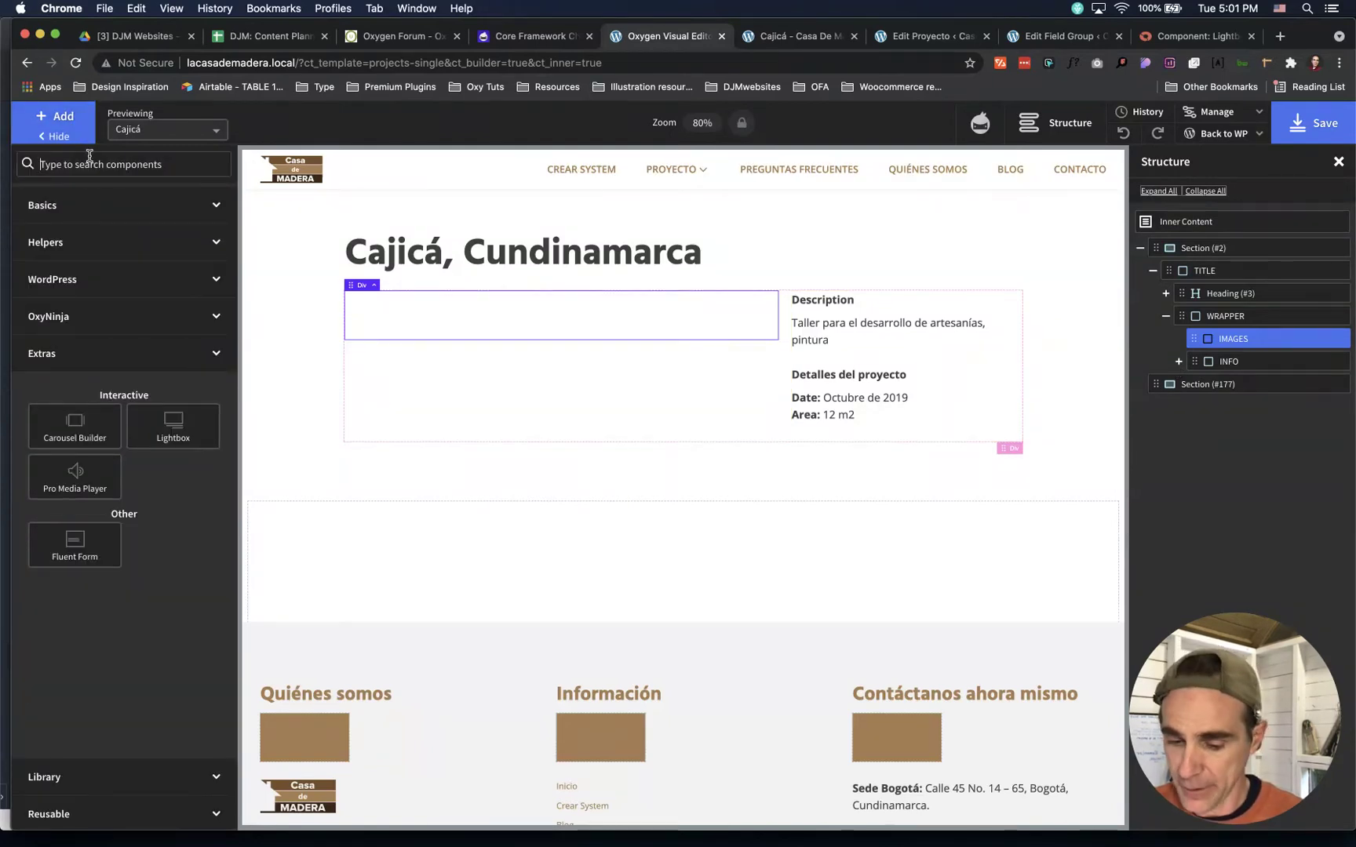
text(re)
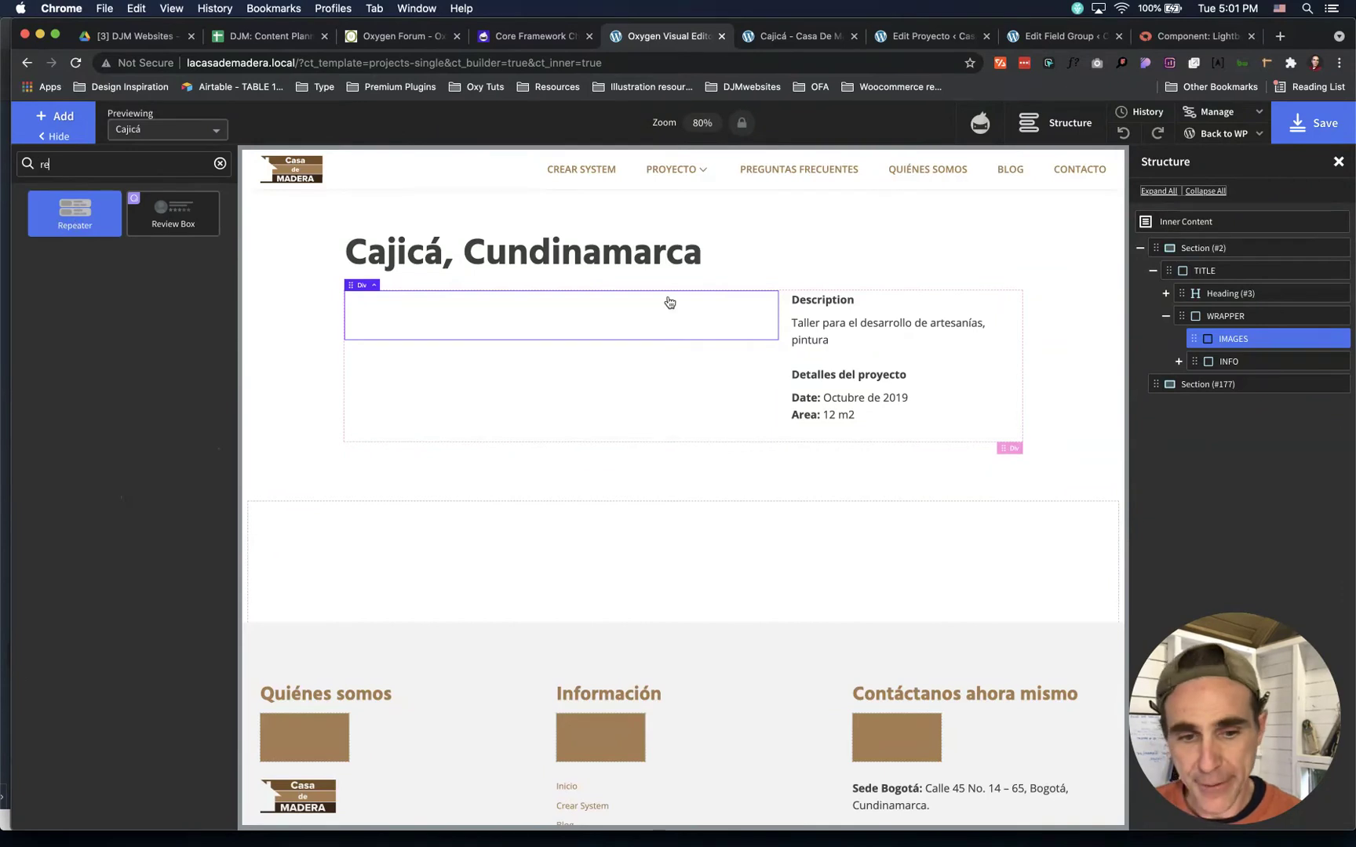
key(Return)
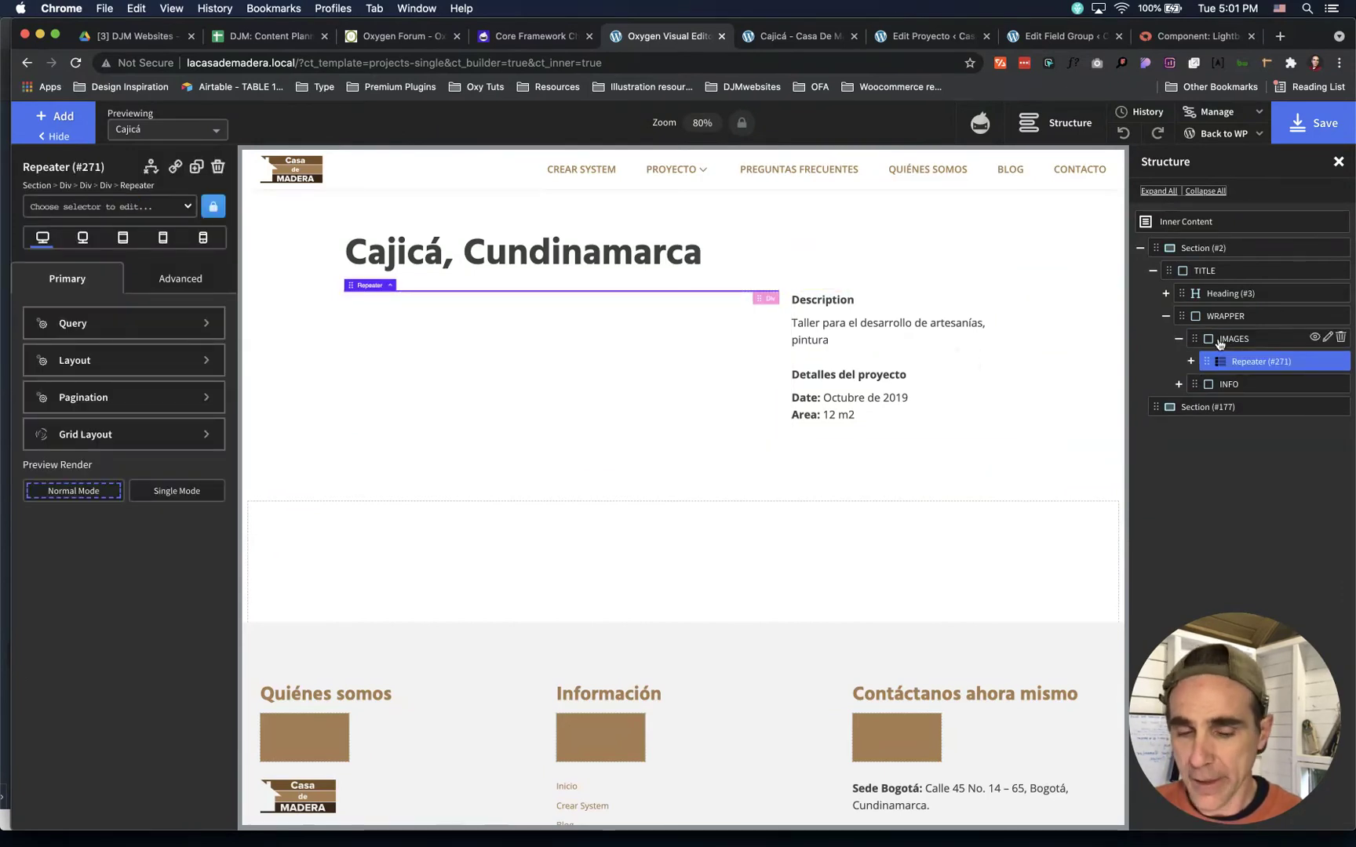
click(1191, 361)
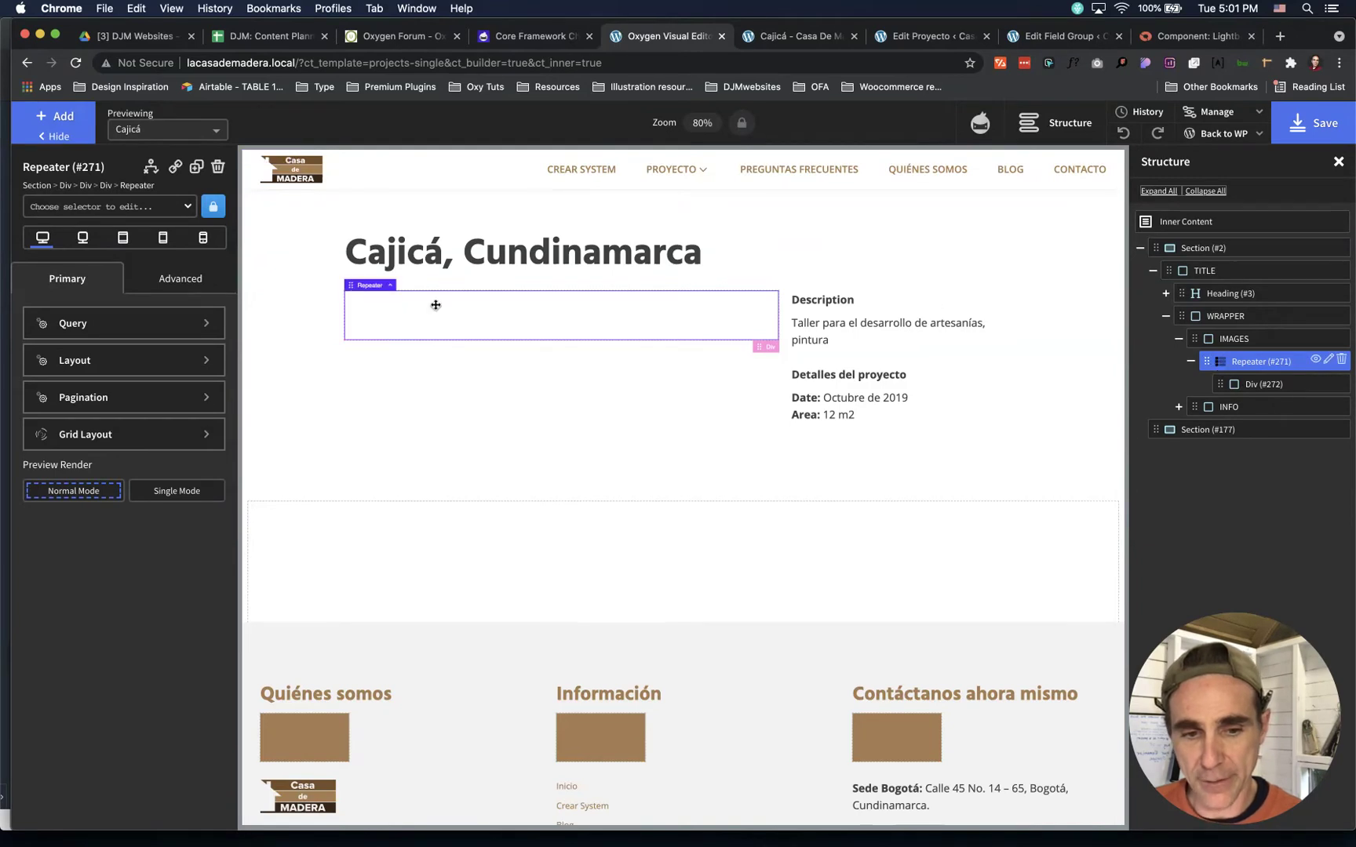
Set the repeater's query to use the ACF repeater field Images and apply the query parameters
click(139, 327)
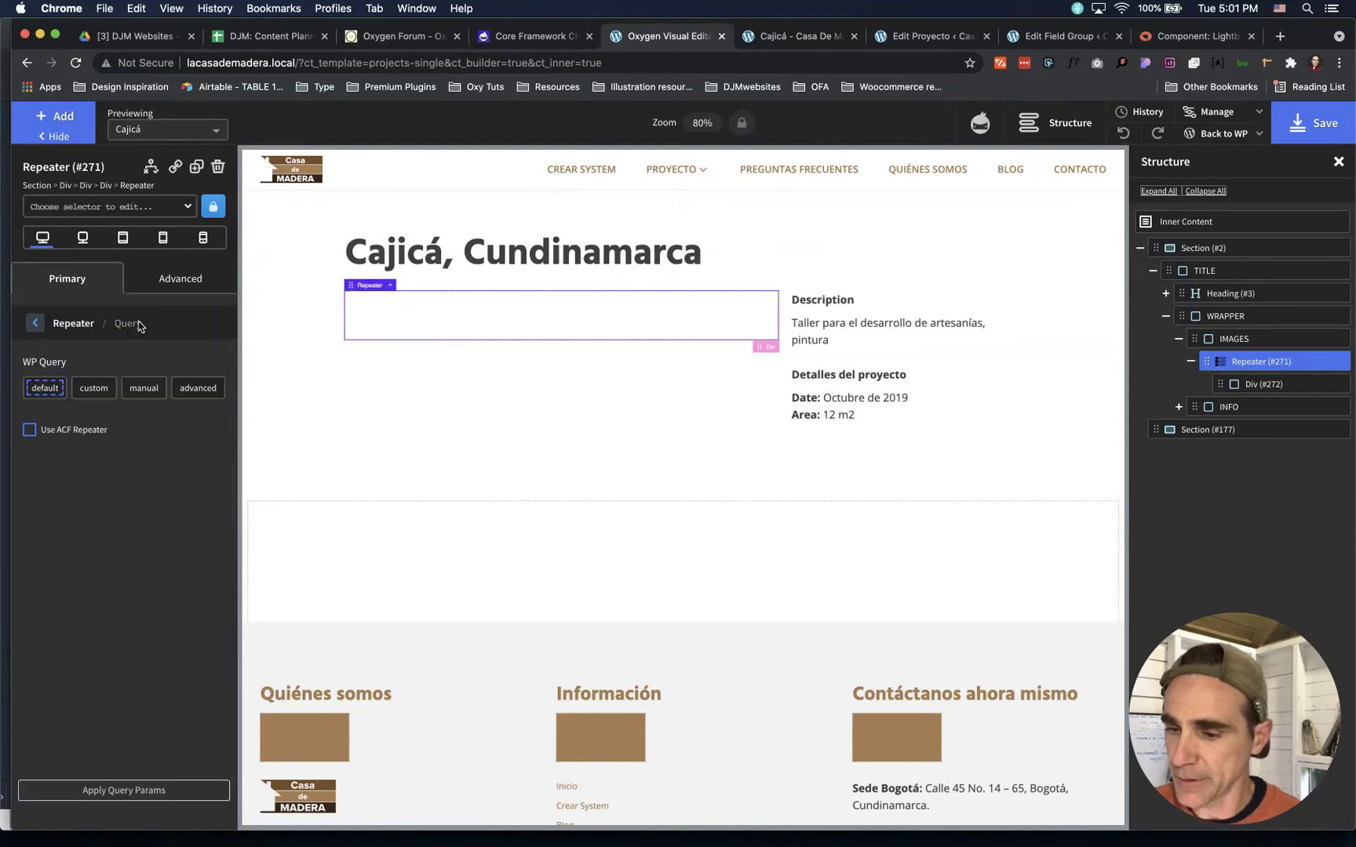
click(30, 430)
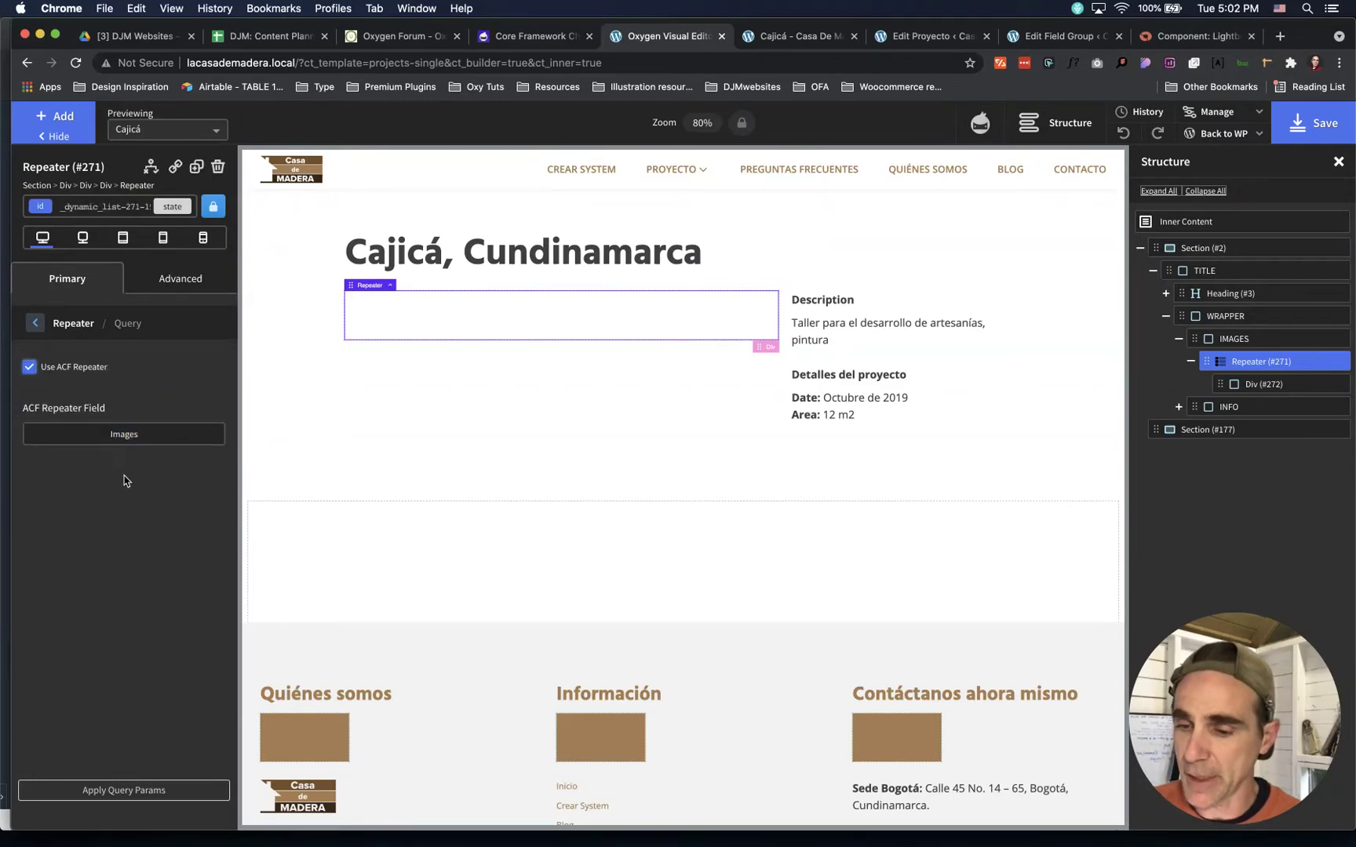
click(152, 791)
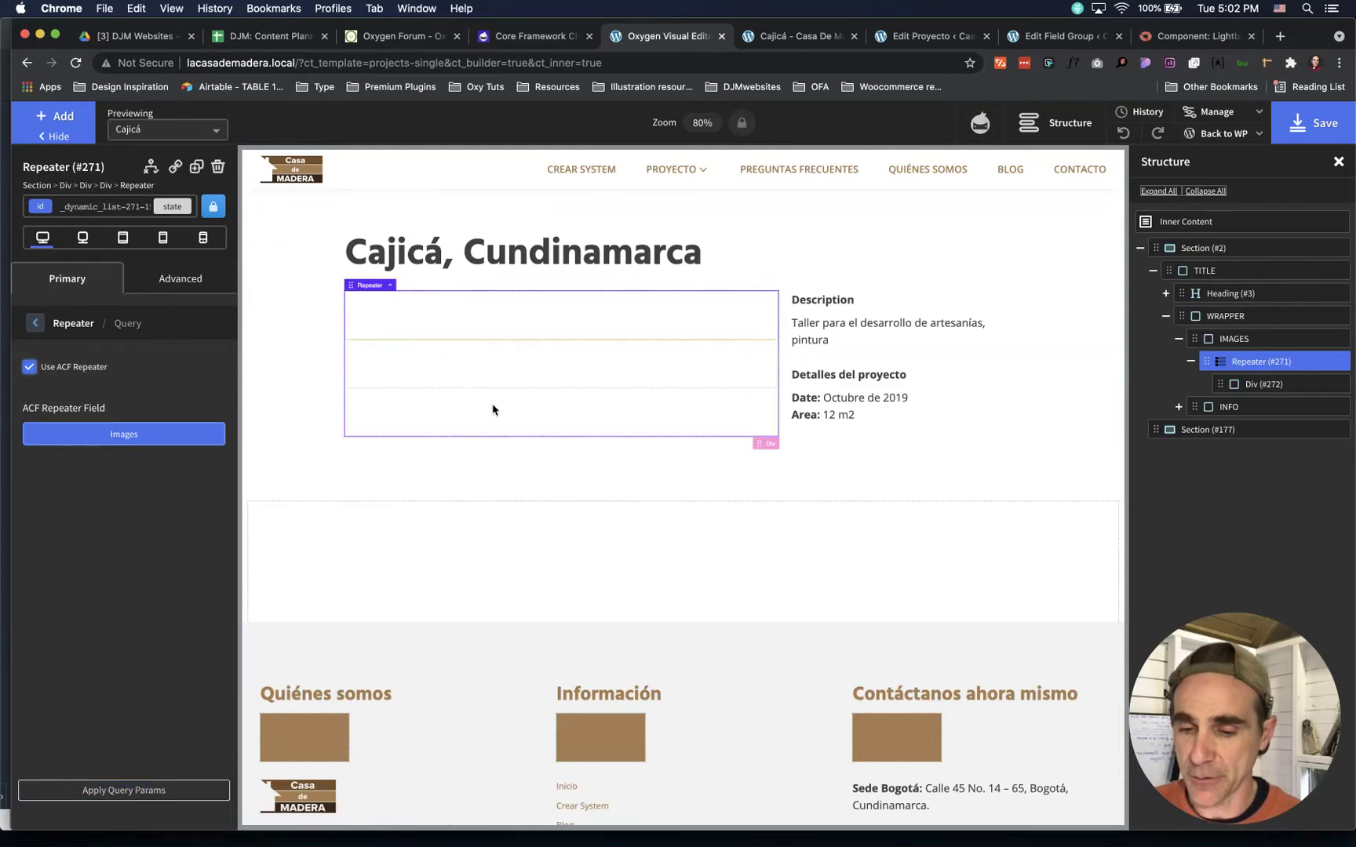
Enable the grid layout on the repeater with a column count of 1 and save the template
click(39, 324)
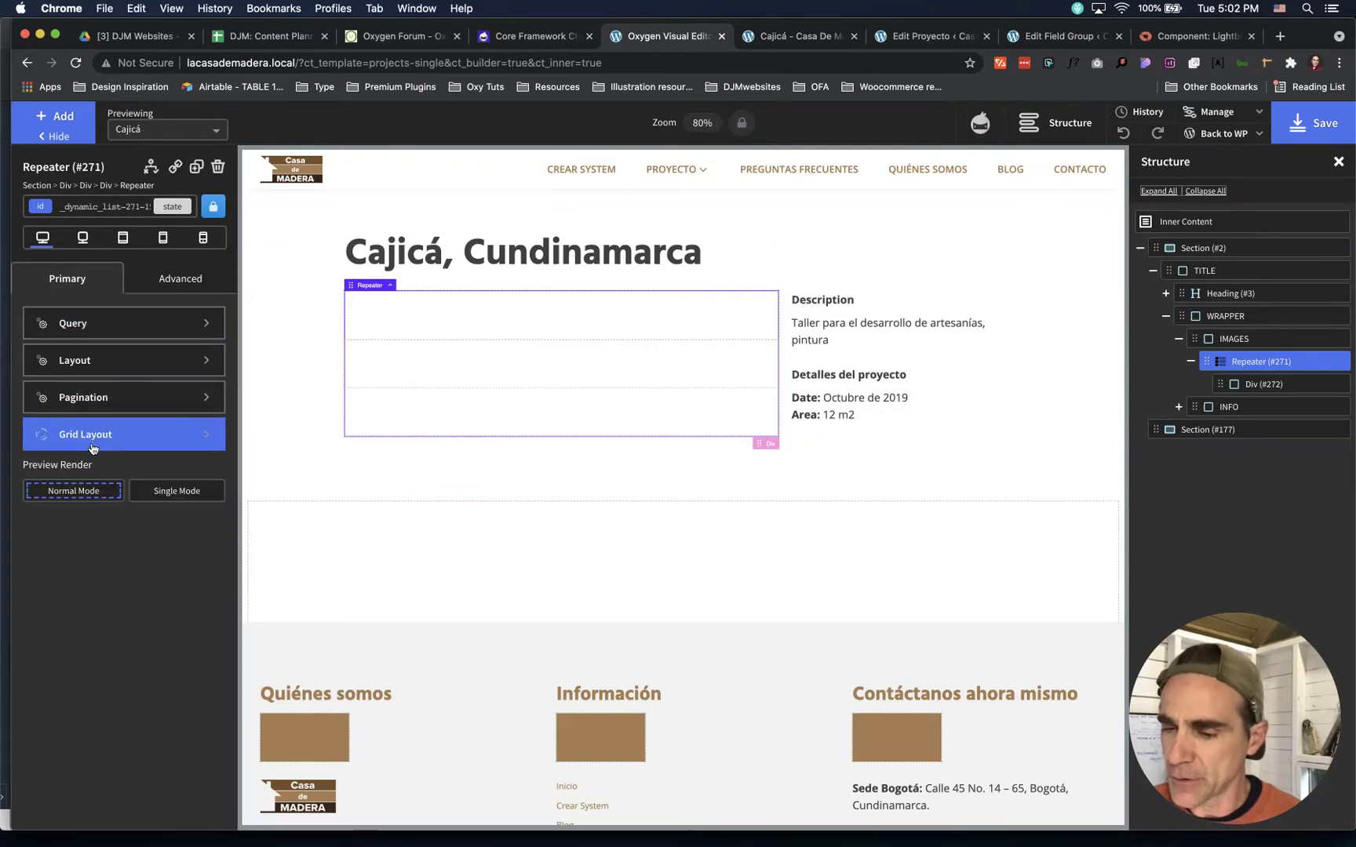
click(89, 436)
click(29, 364)
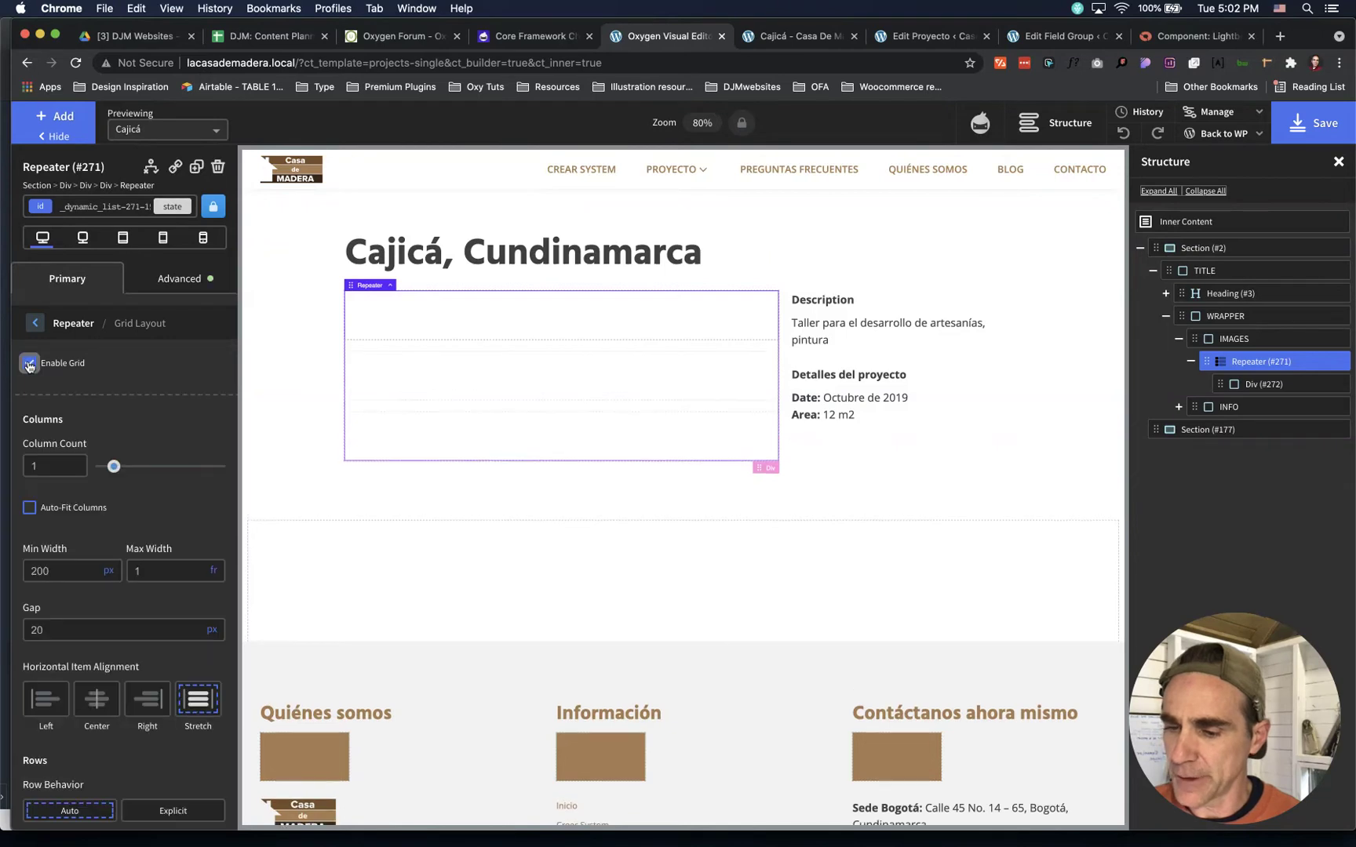
click(57, 463)
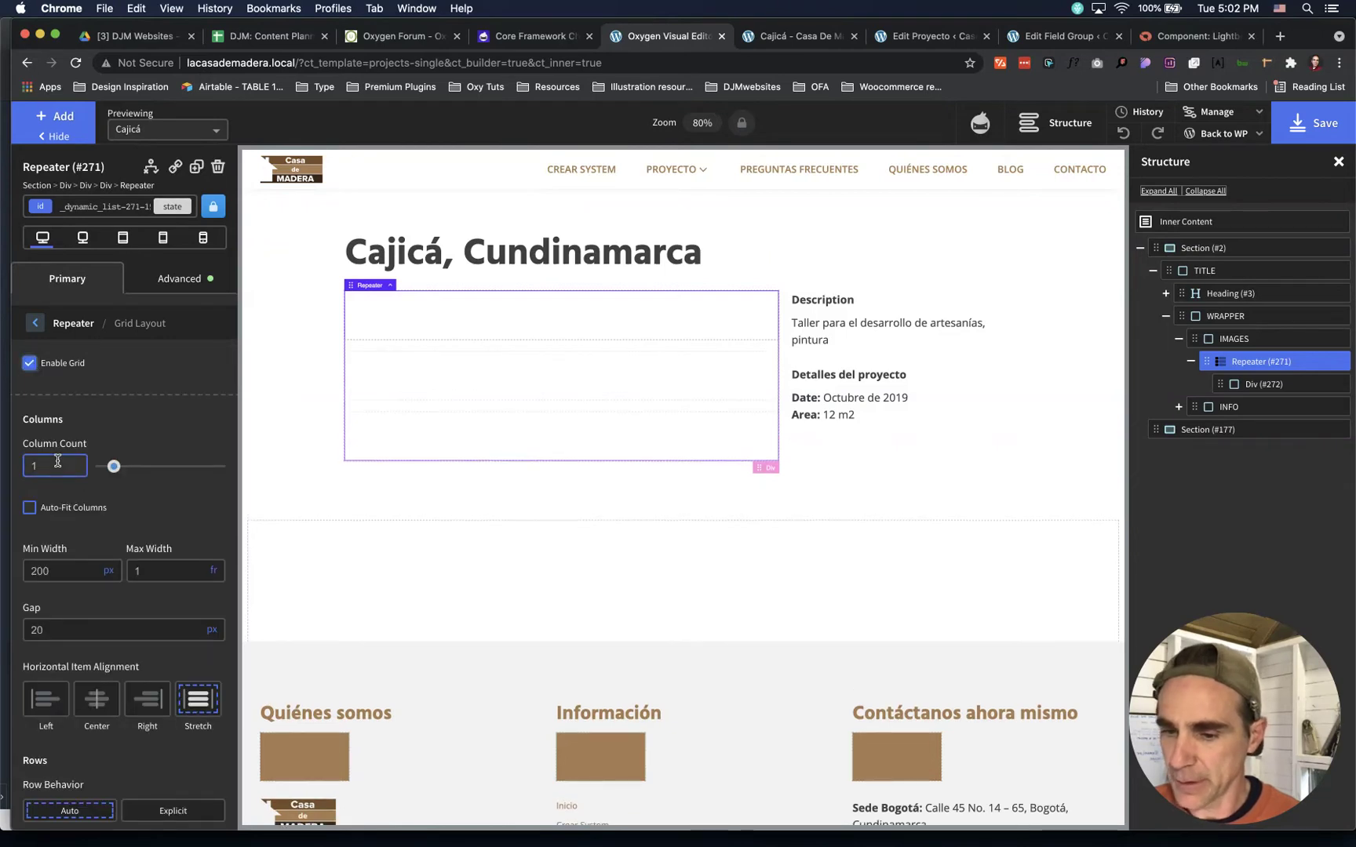
scroll(157, 604, down, 10)
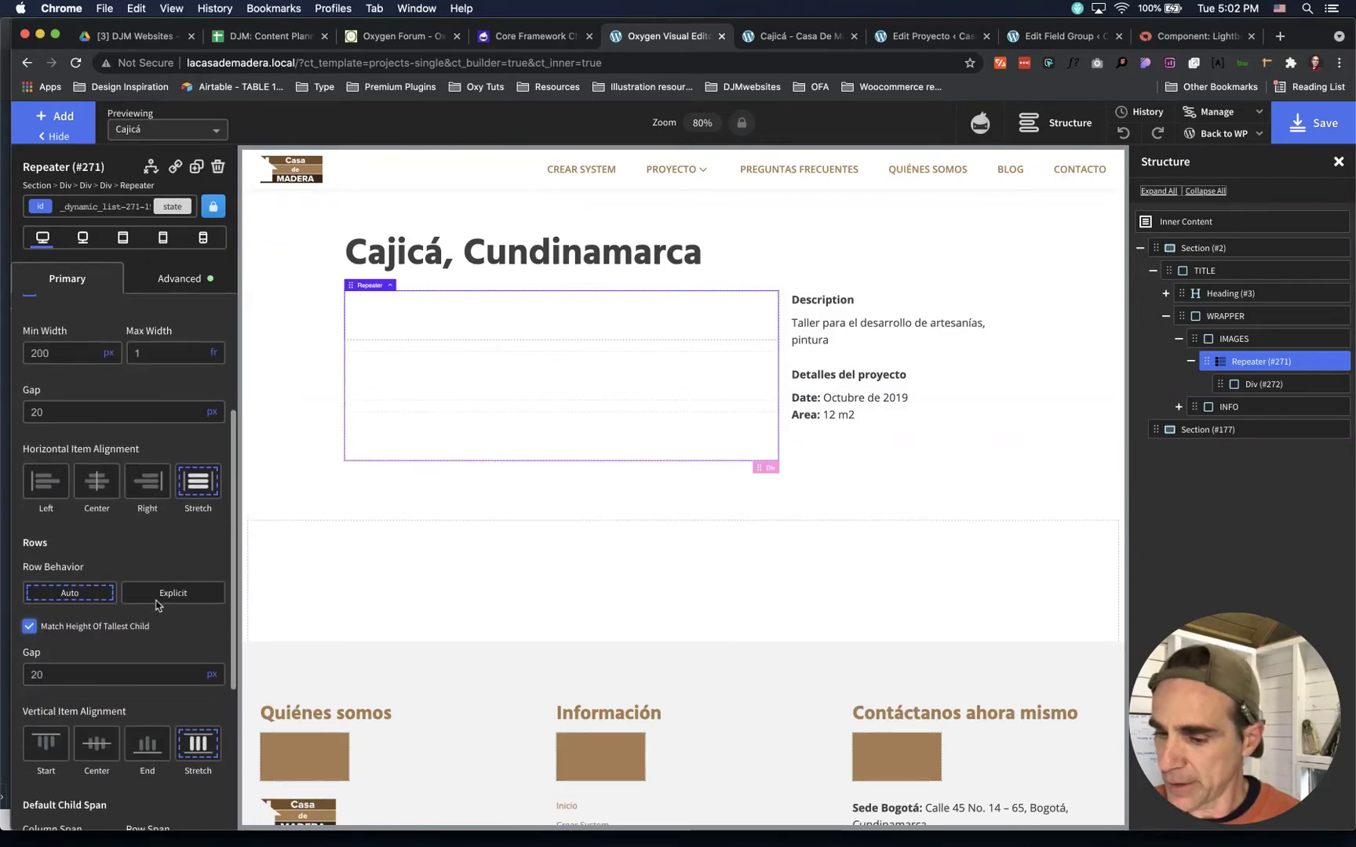
click(1291, 136)
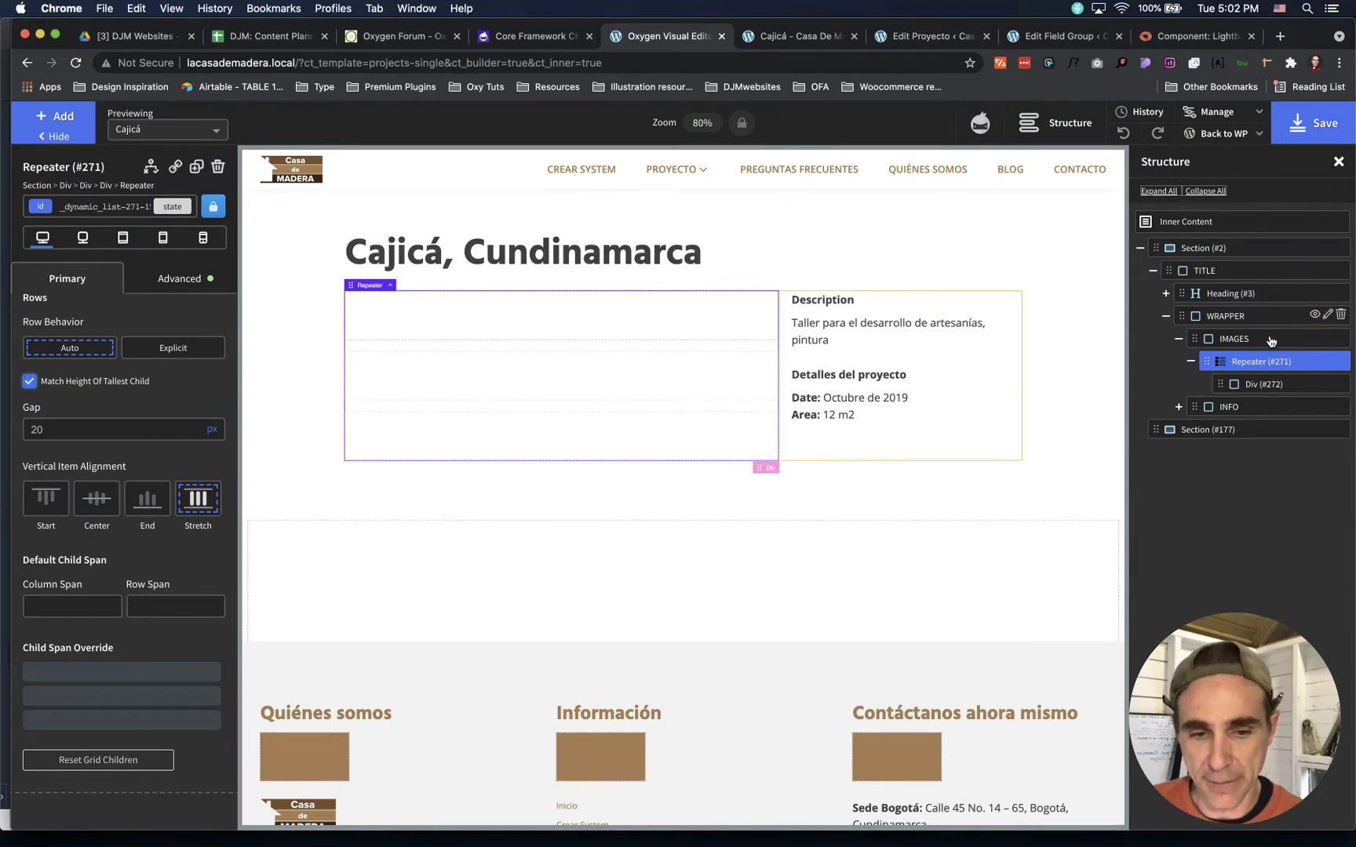
Add a Lightbox component inside the repeater's div and set its lightbox content to Image
click(1222, 384)
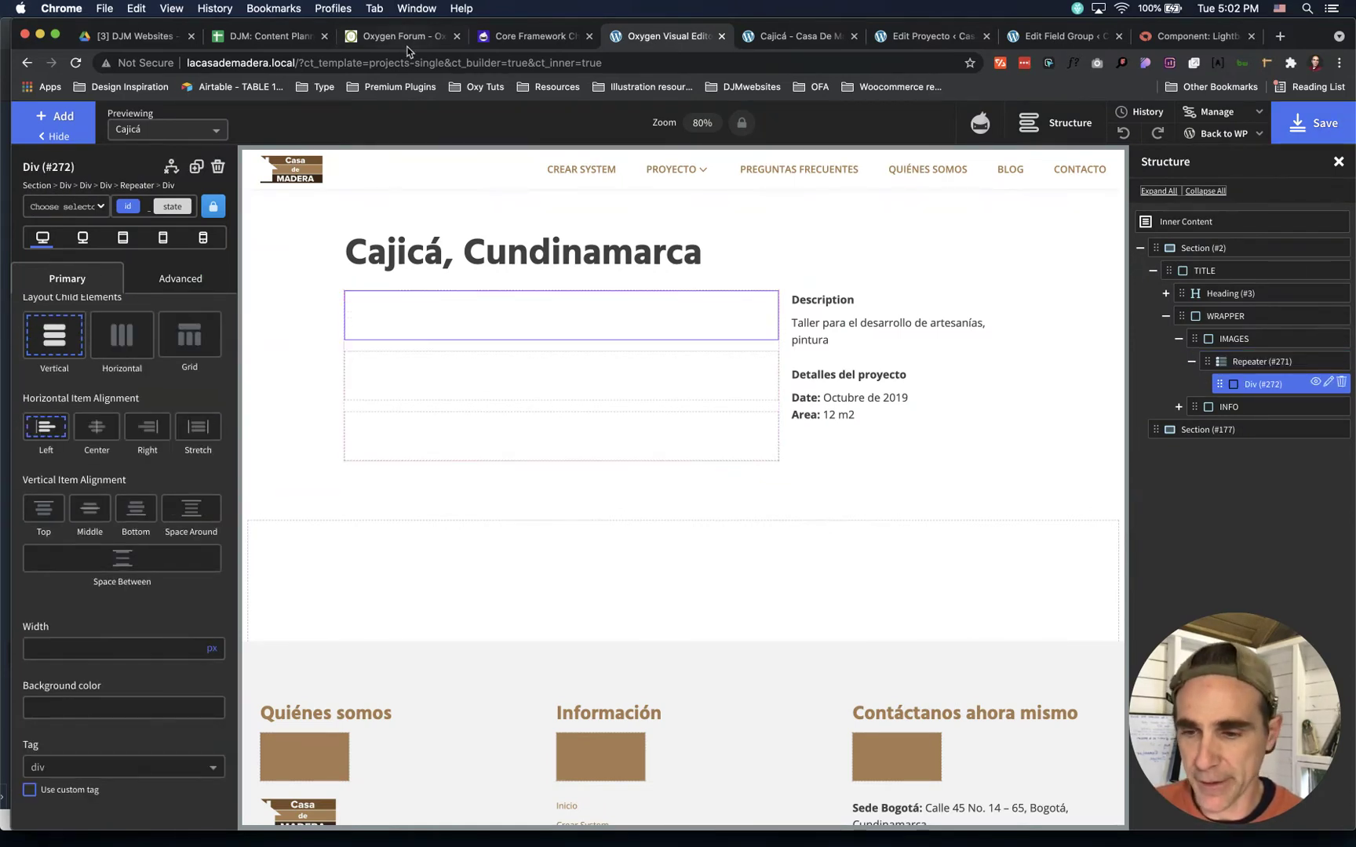
click(53, 118)
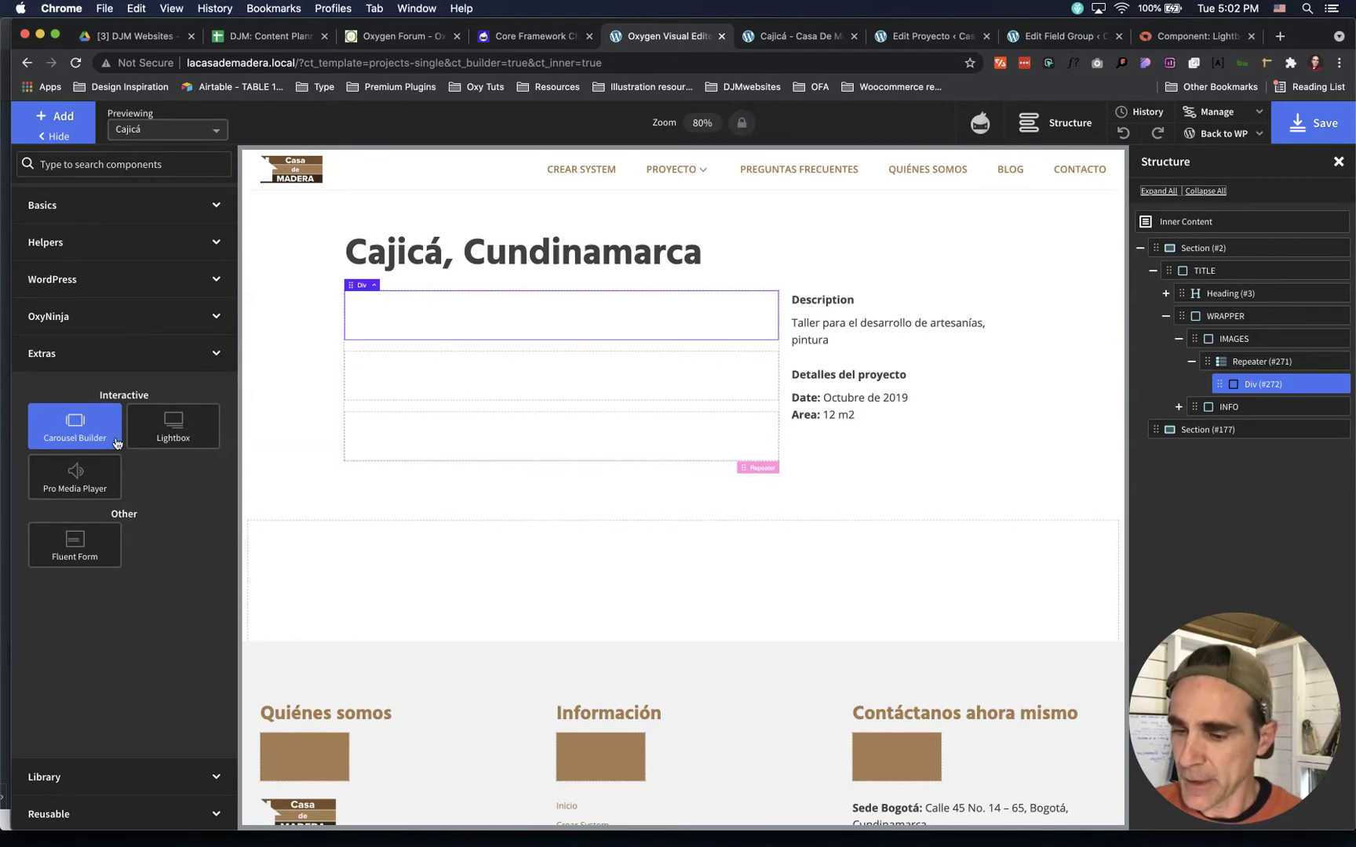
click(164, 428)
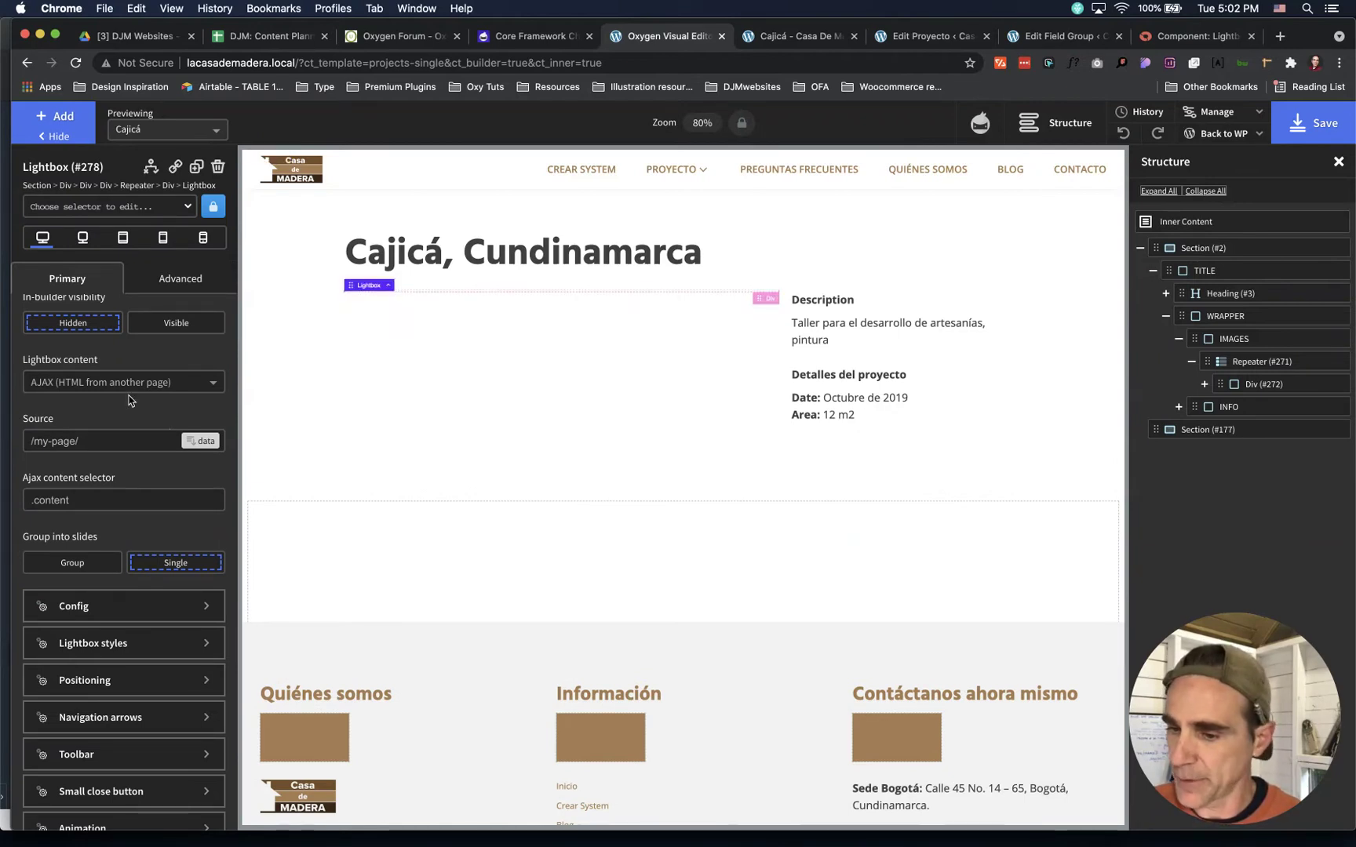
click(106, 385)
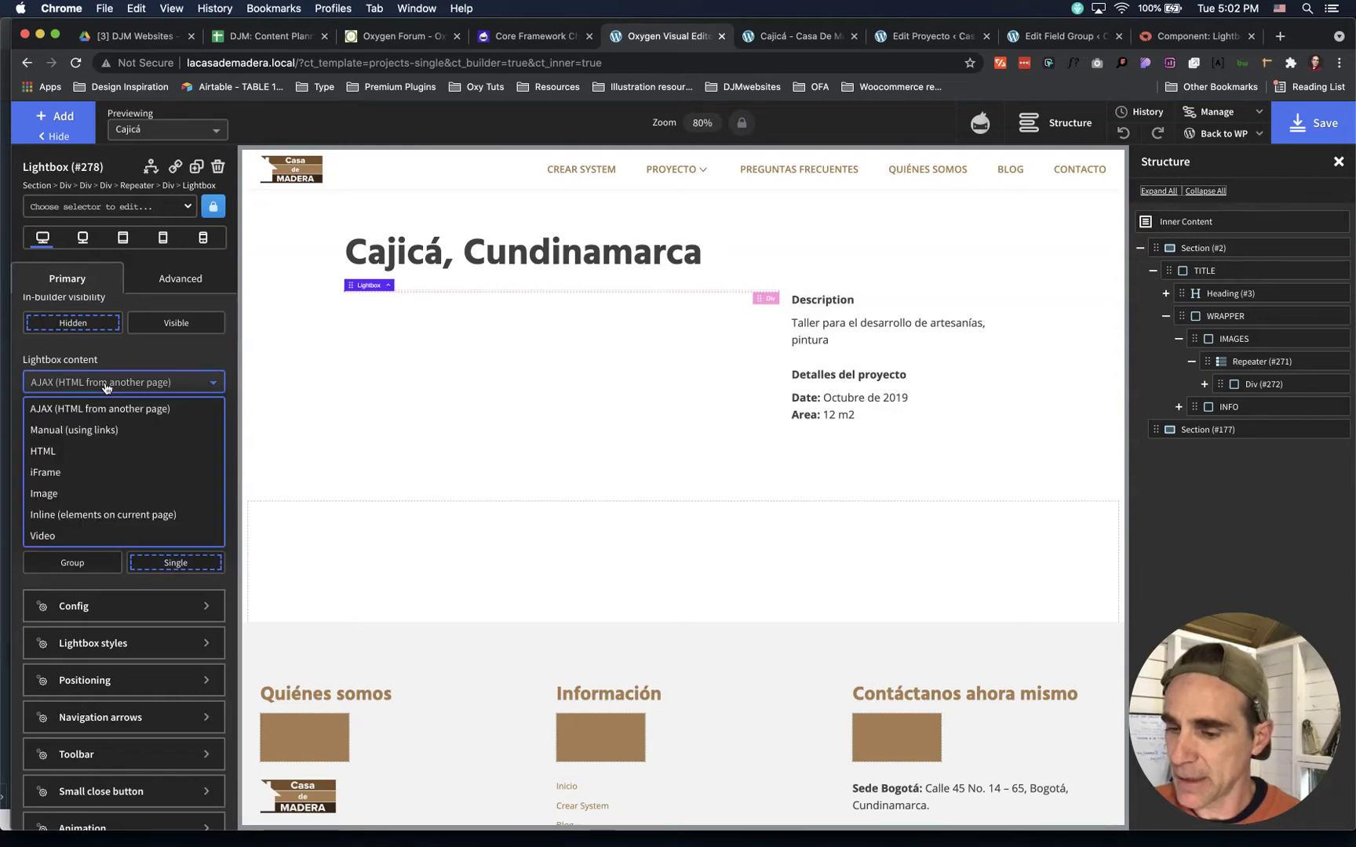
click(79, 493)
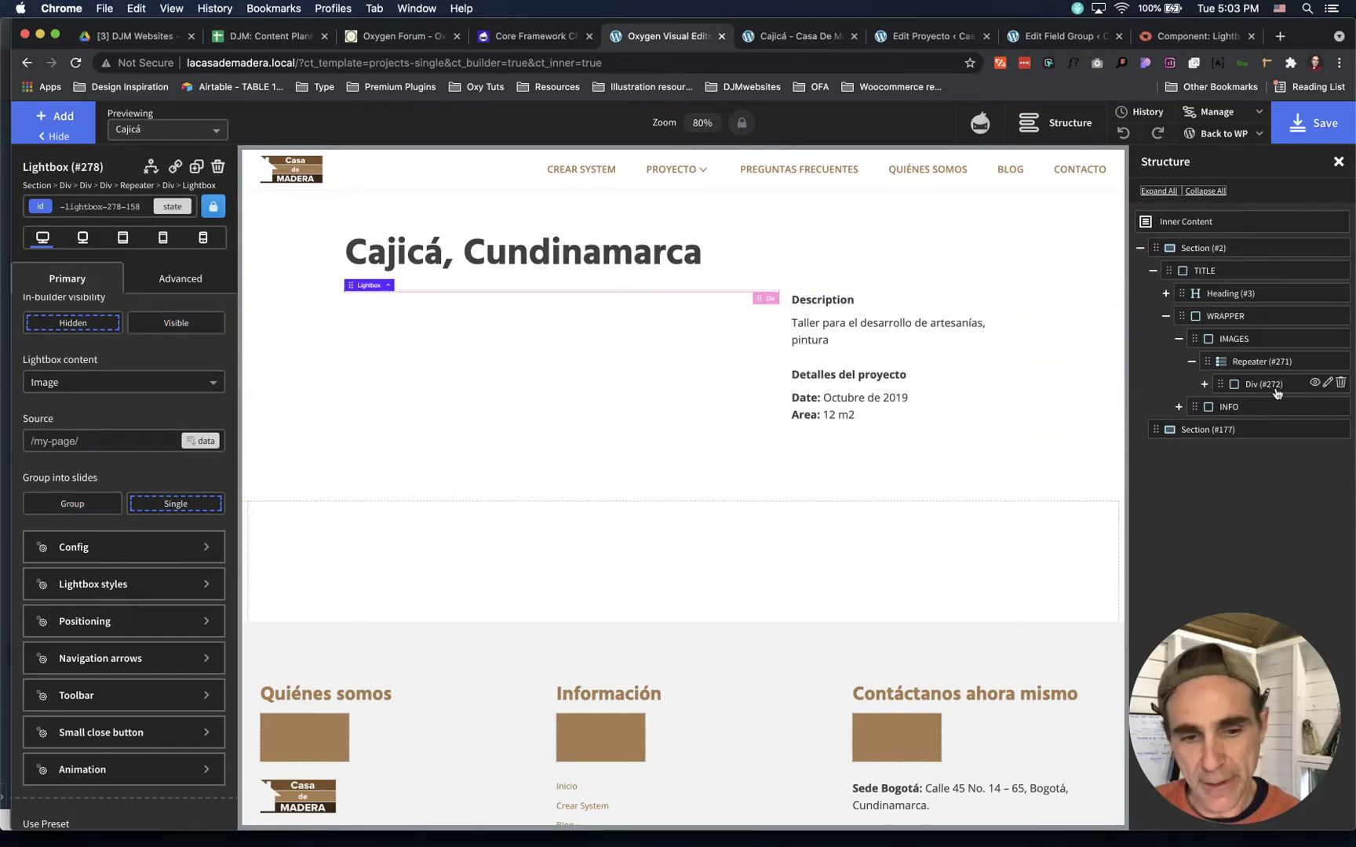
Insert an Image element inside the Lightbox and expand the Lightbox in the structure tree
click(1204, 384)
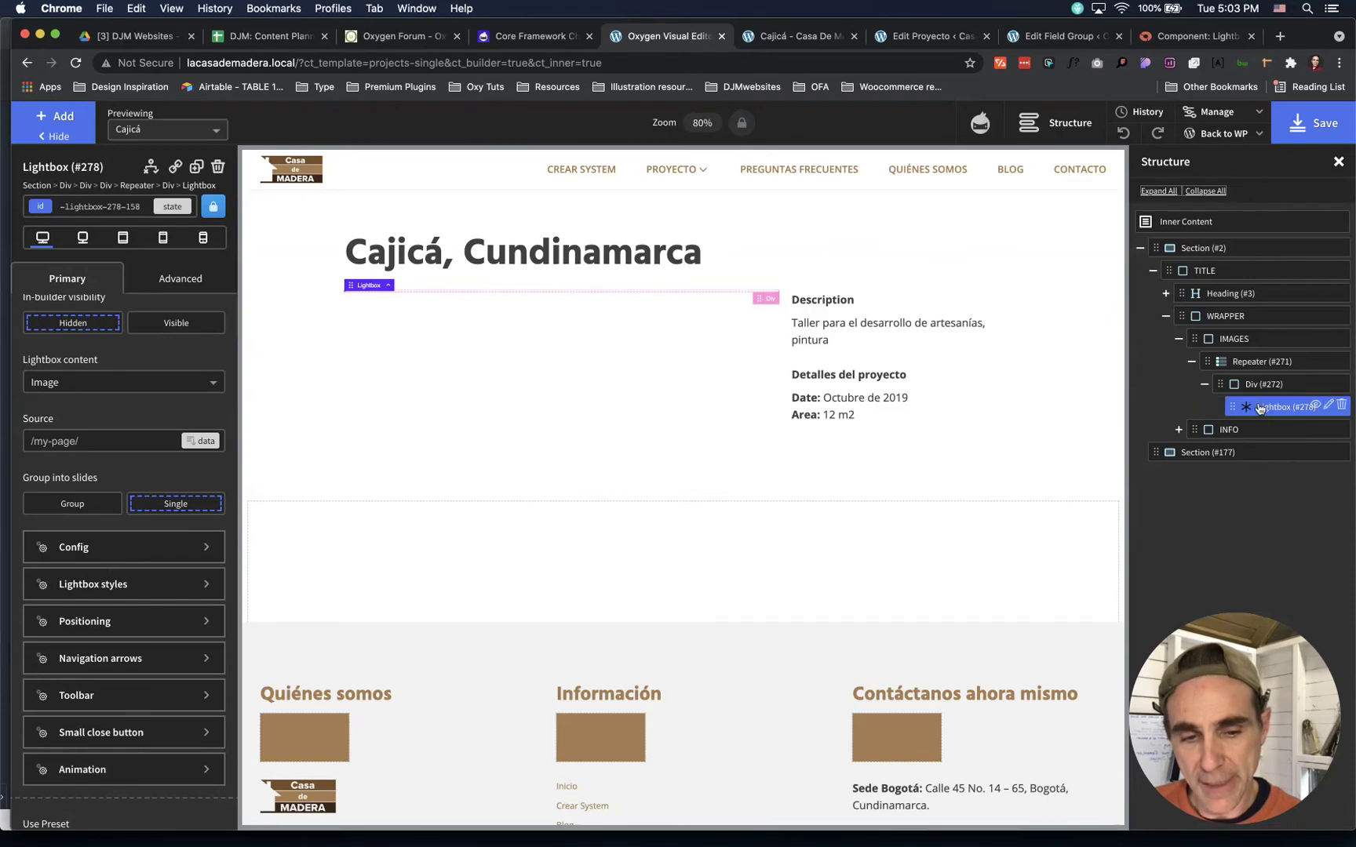
key(i)
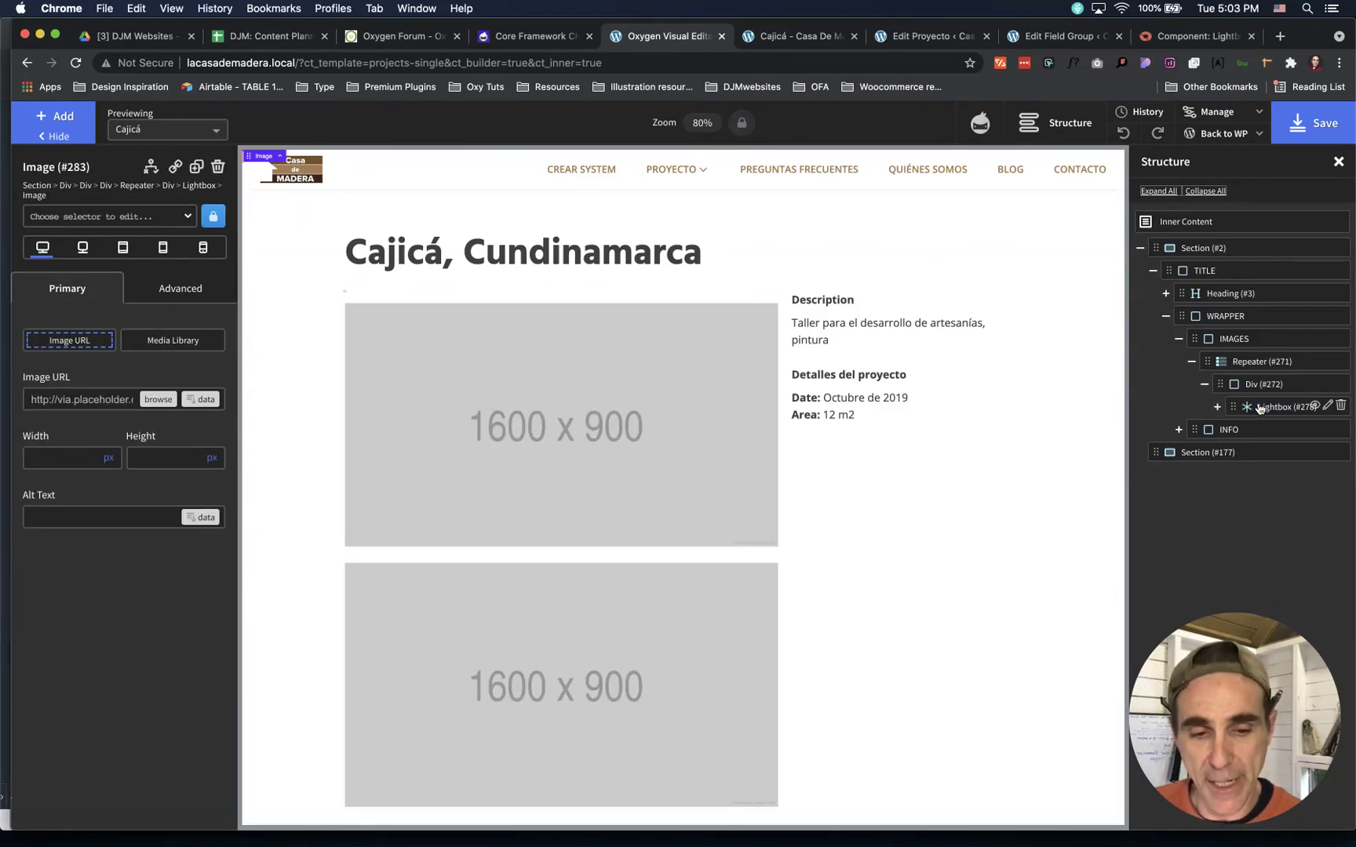
click(1217, 406)
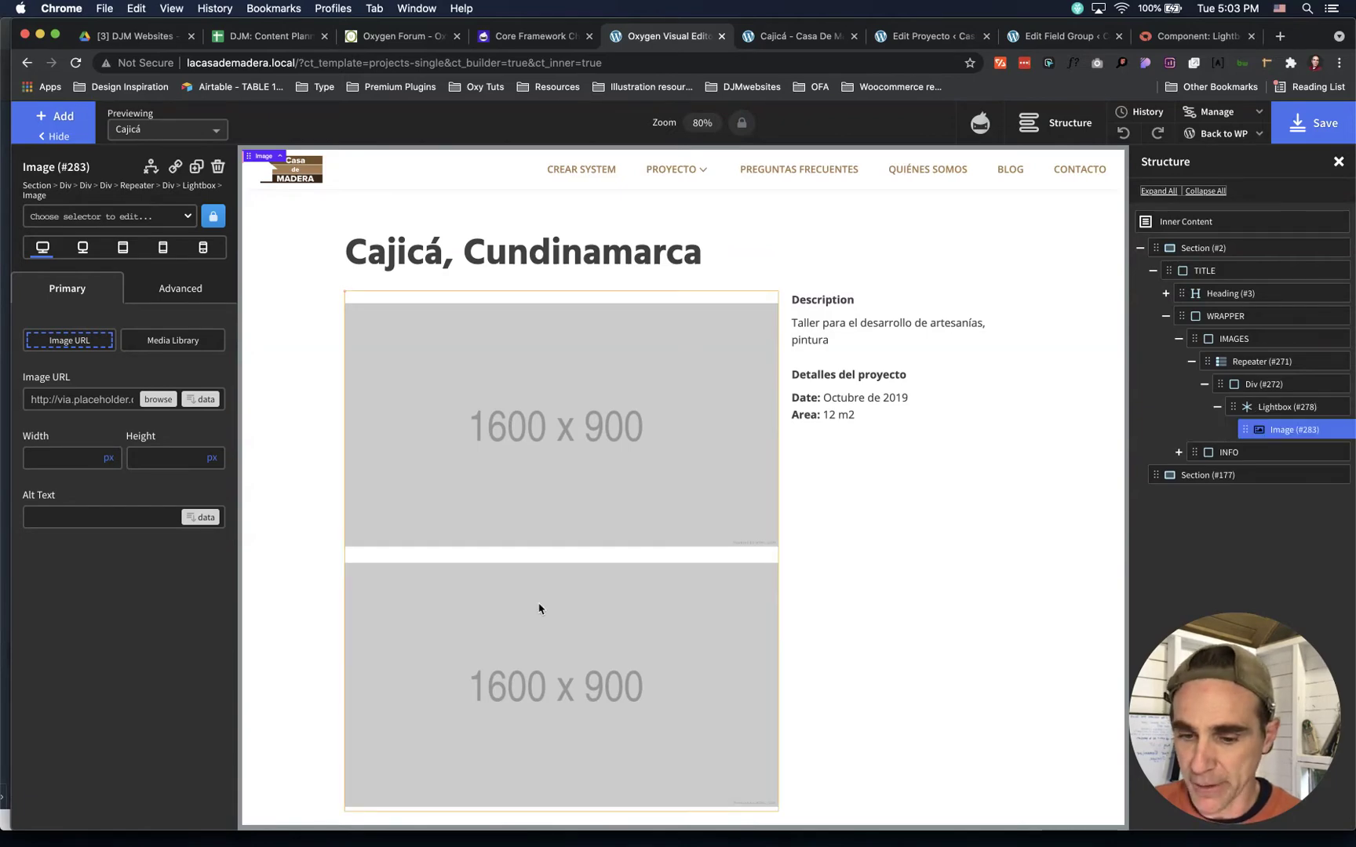
scroll(536, 601, down, 10)
scroll(539, 606, up, 9)
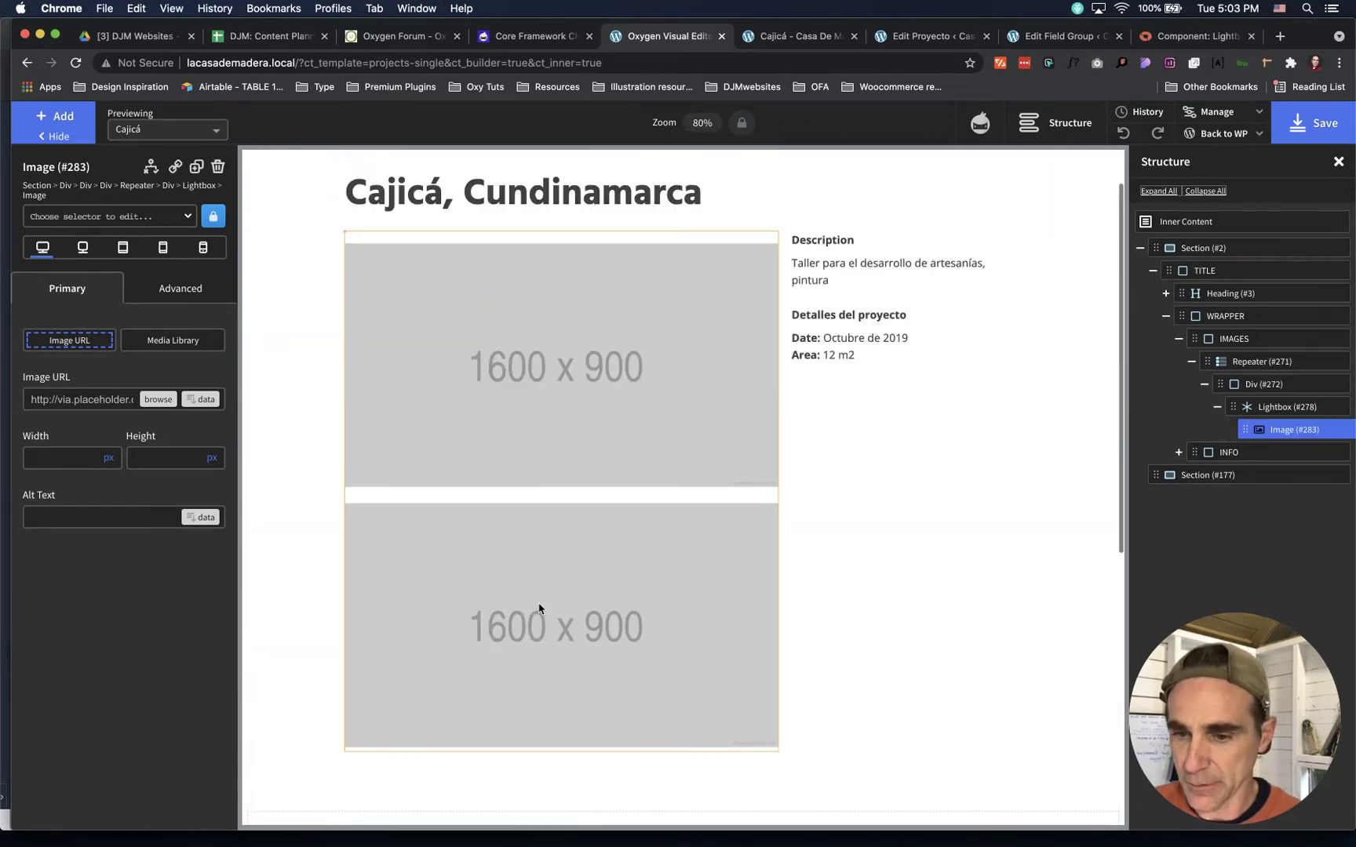
scroll(539, 609, up, 1)
scroll(628, 549, down, 4)
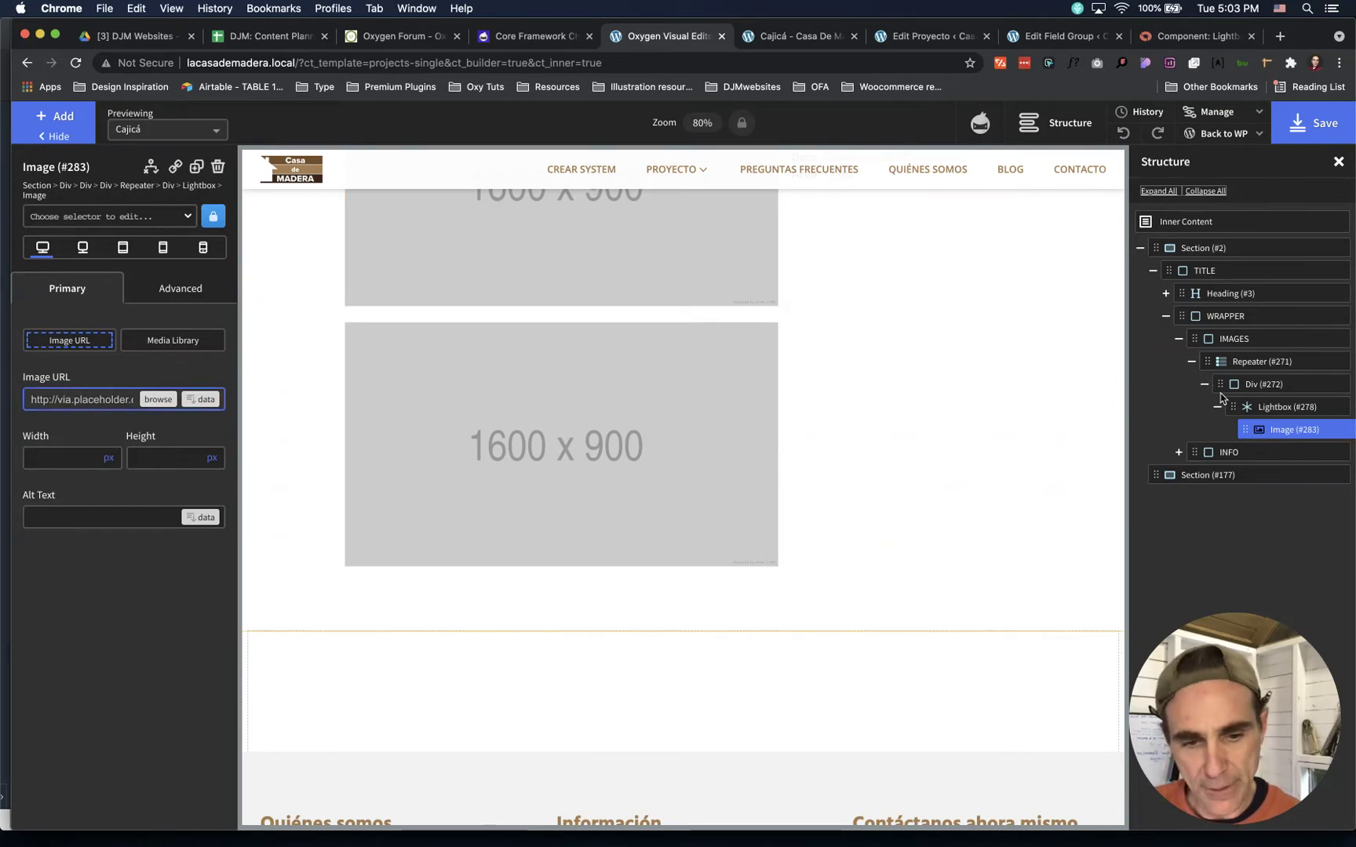
Apply the parameters of the Lightbox that wraps the image and check the repeated placeholders in the preview
click(1263, 411)
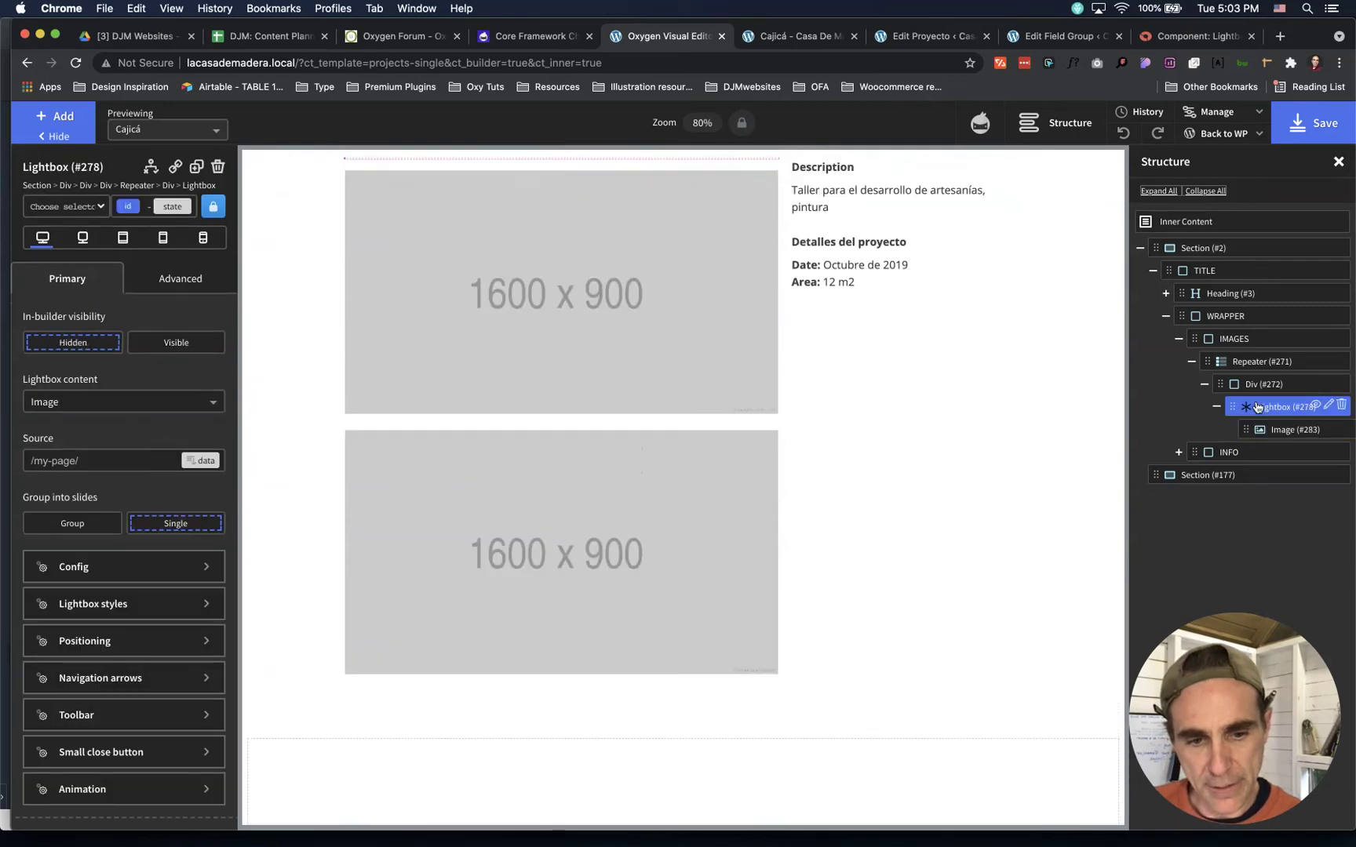
scroll(65, 622, down, 2)
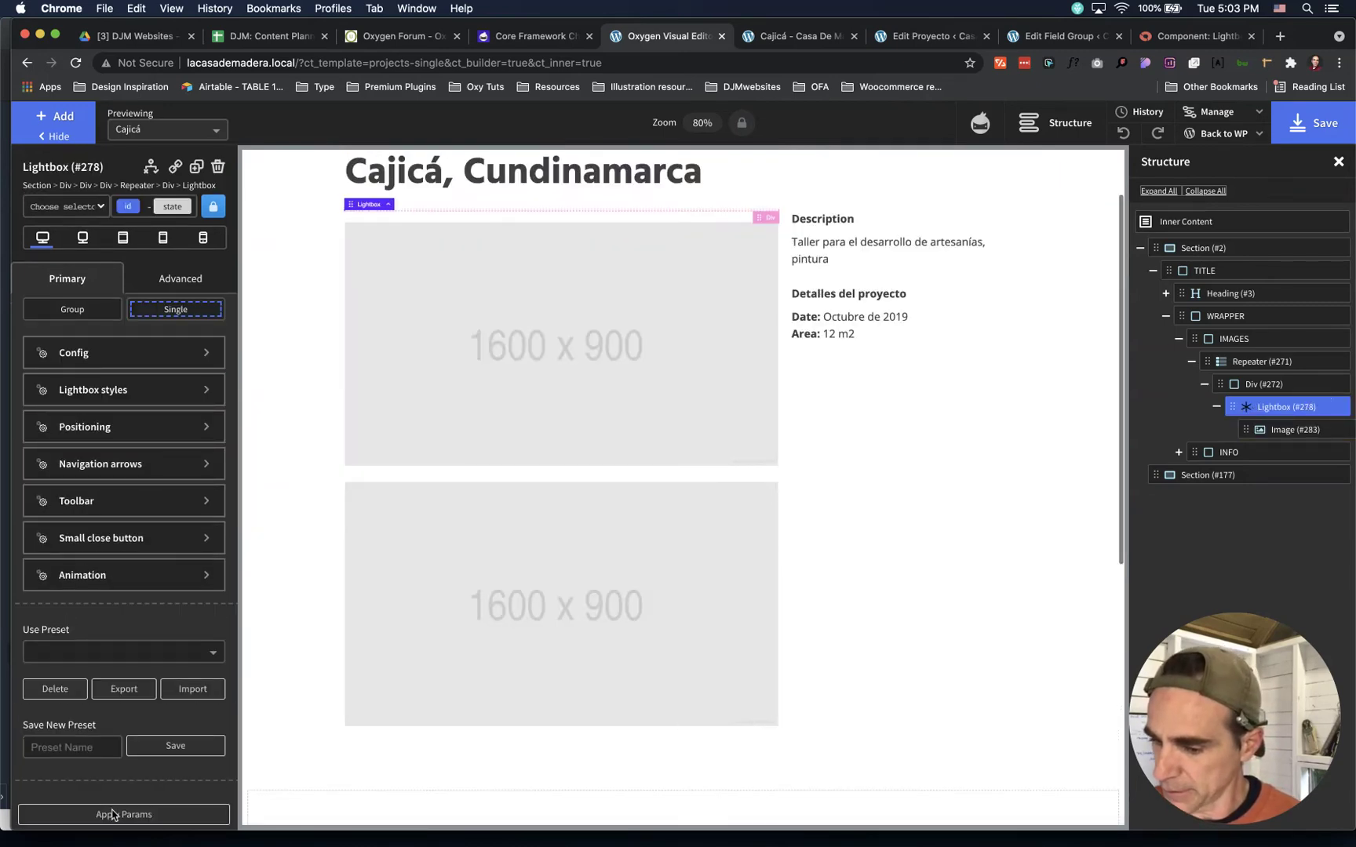
click(115, 816)
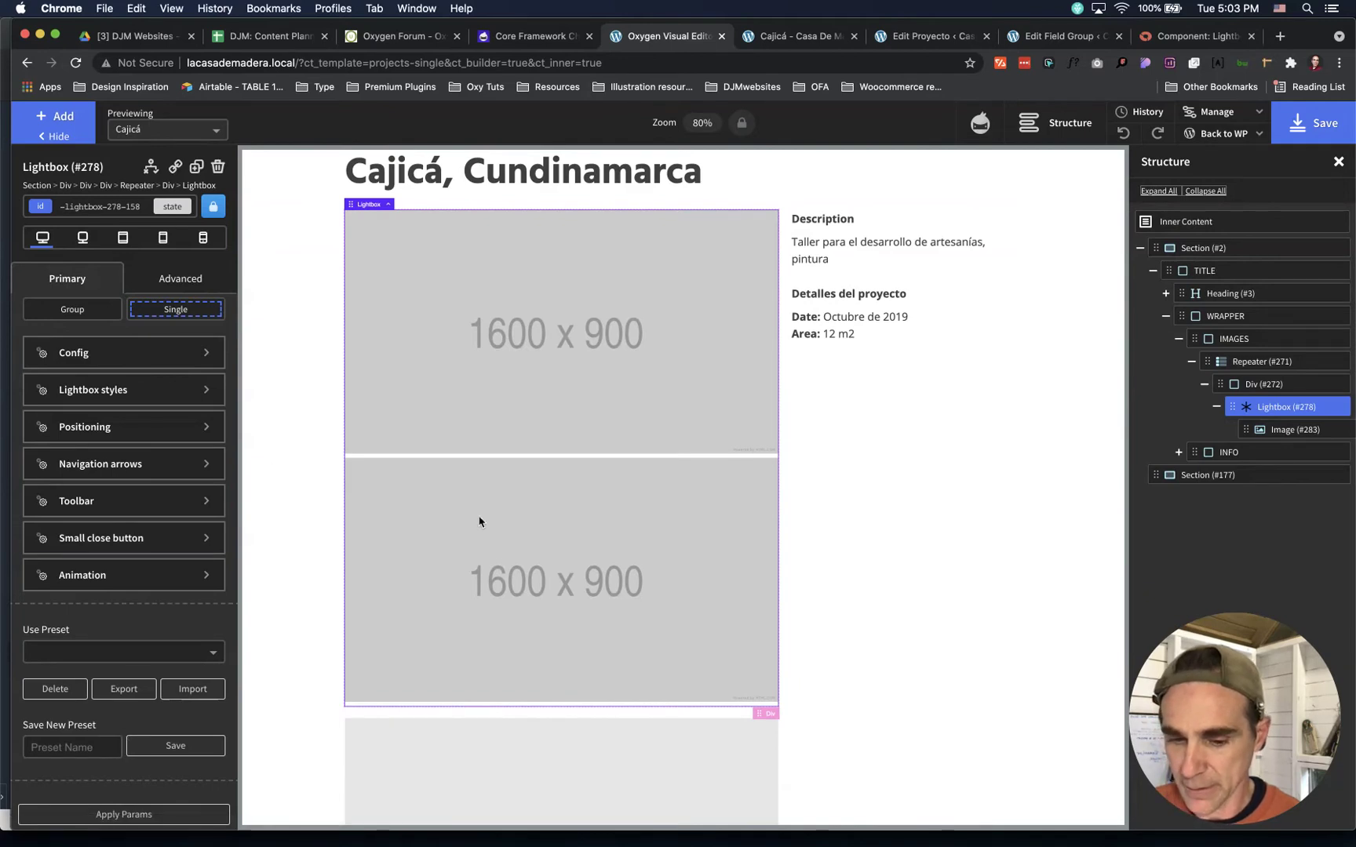
scroll(478, 521, down, 3)
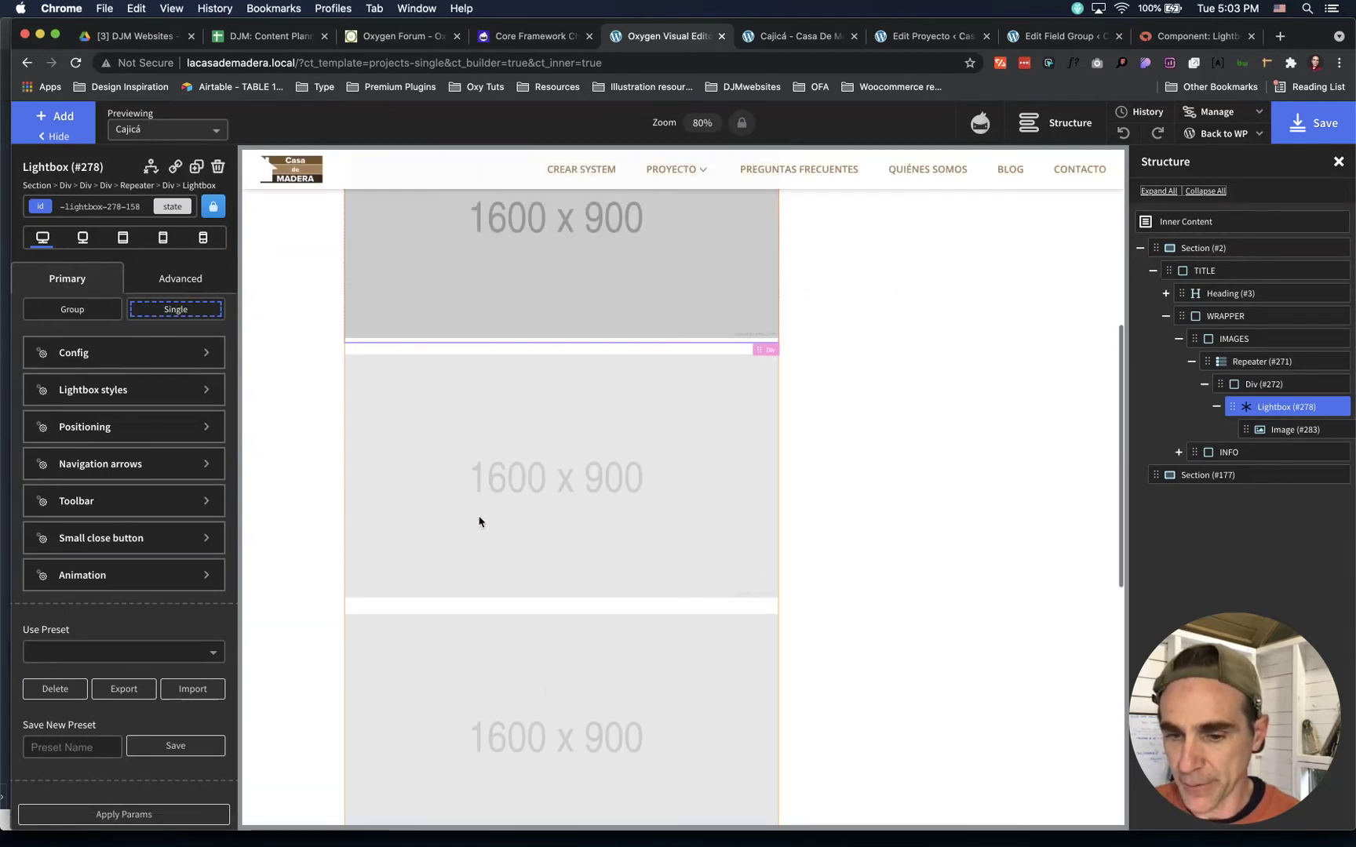
Link the nested image's URL to dynamic data from the repeater field Image
click(1287, 430)
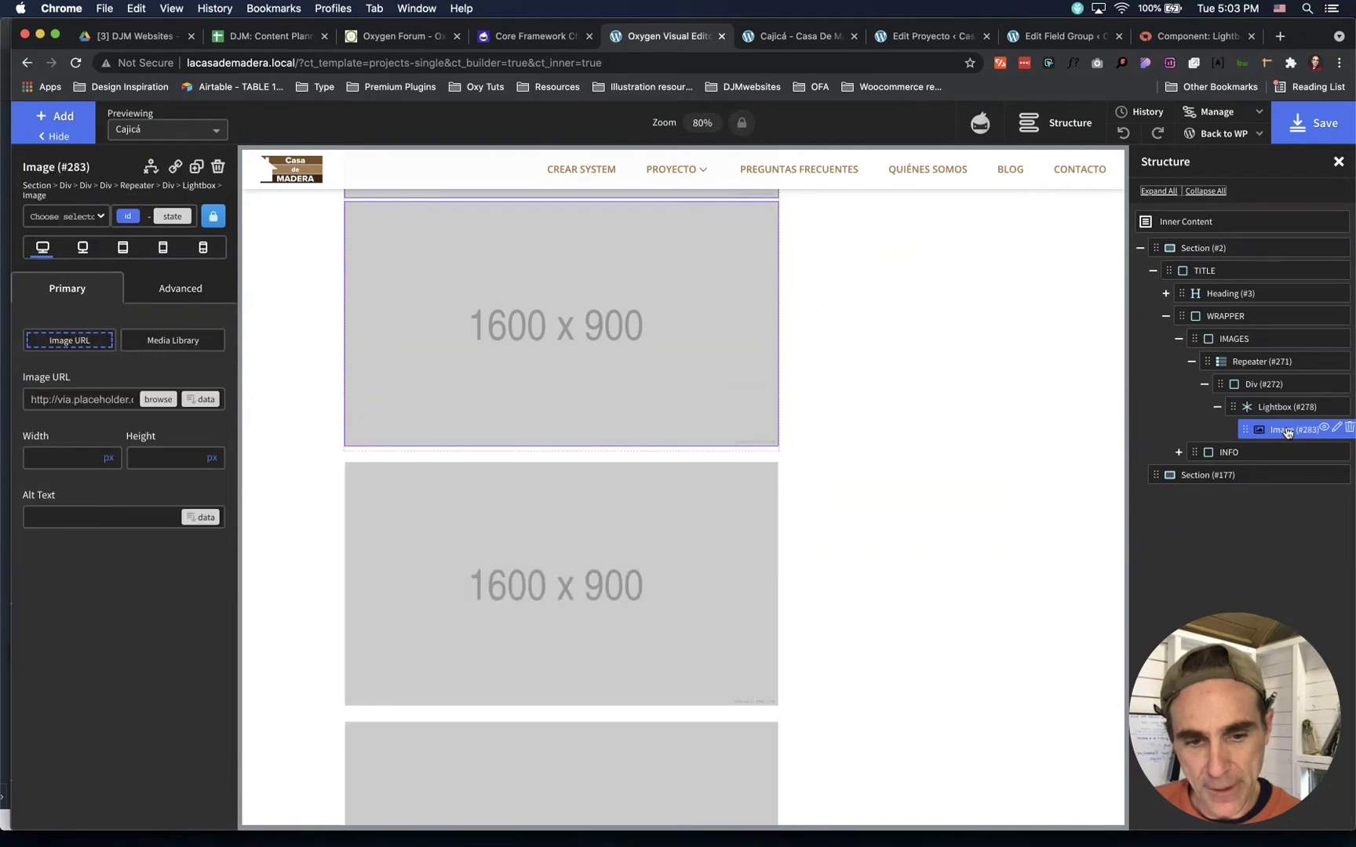
click(203, 399)
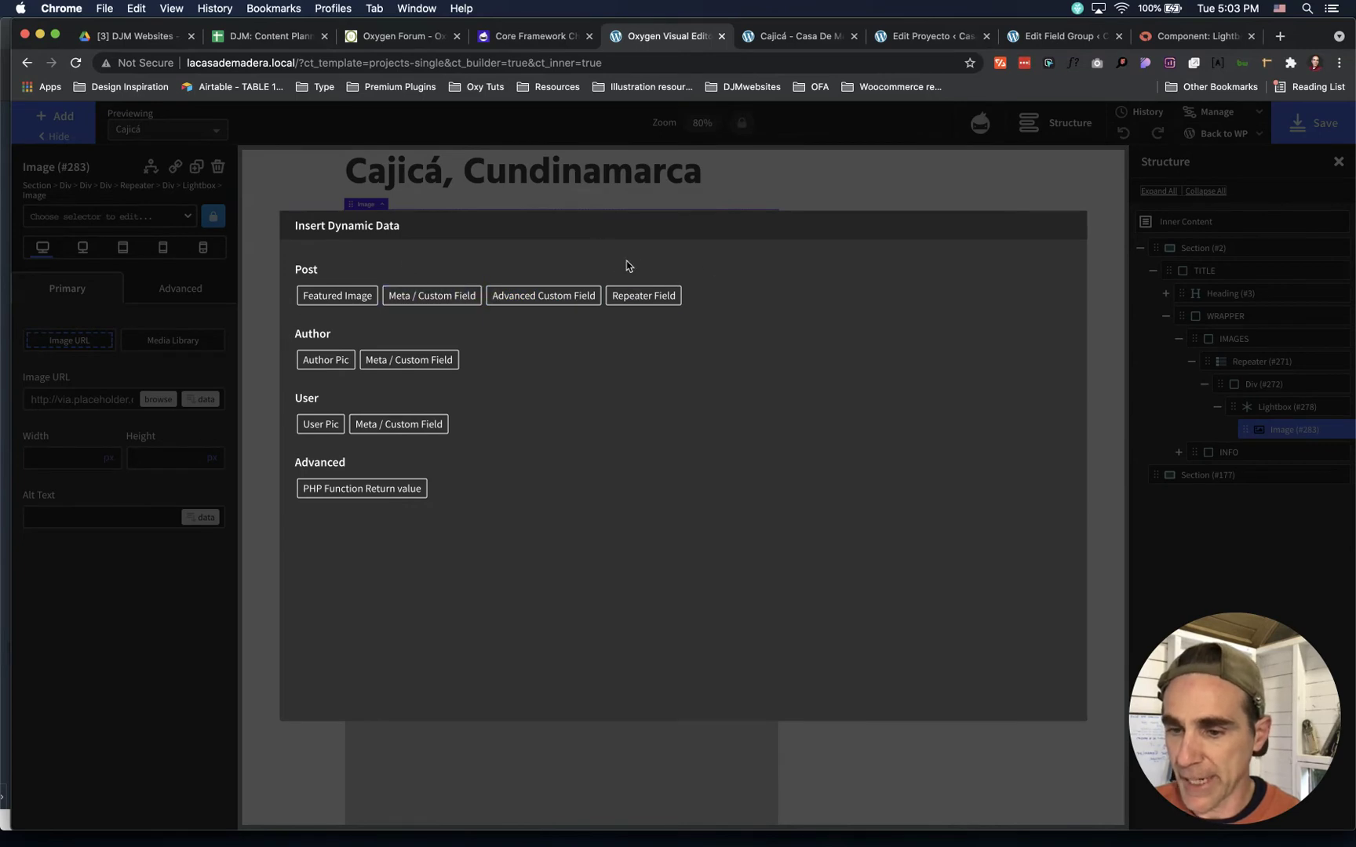
click(671, 305)
click(444, 315)
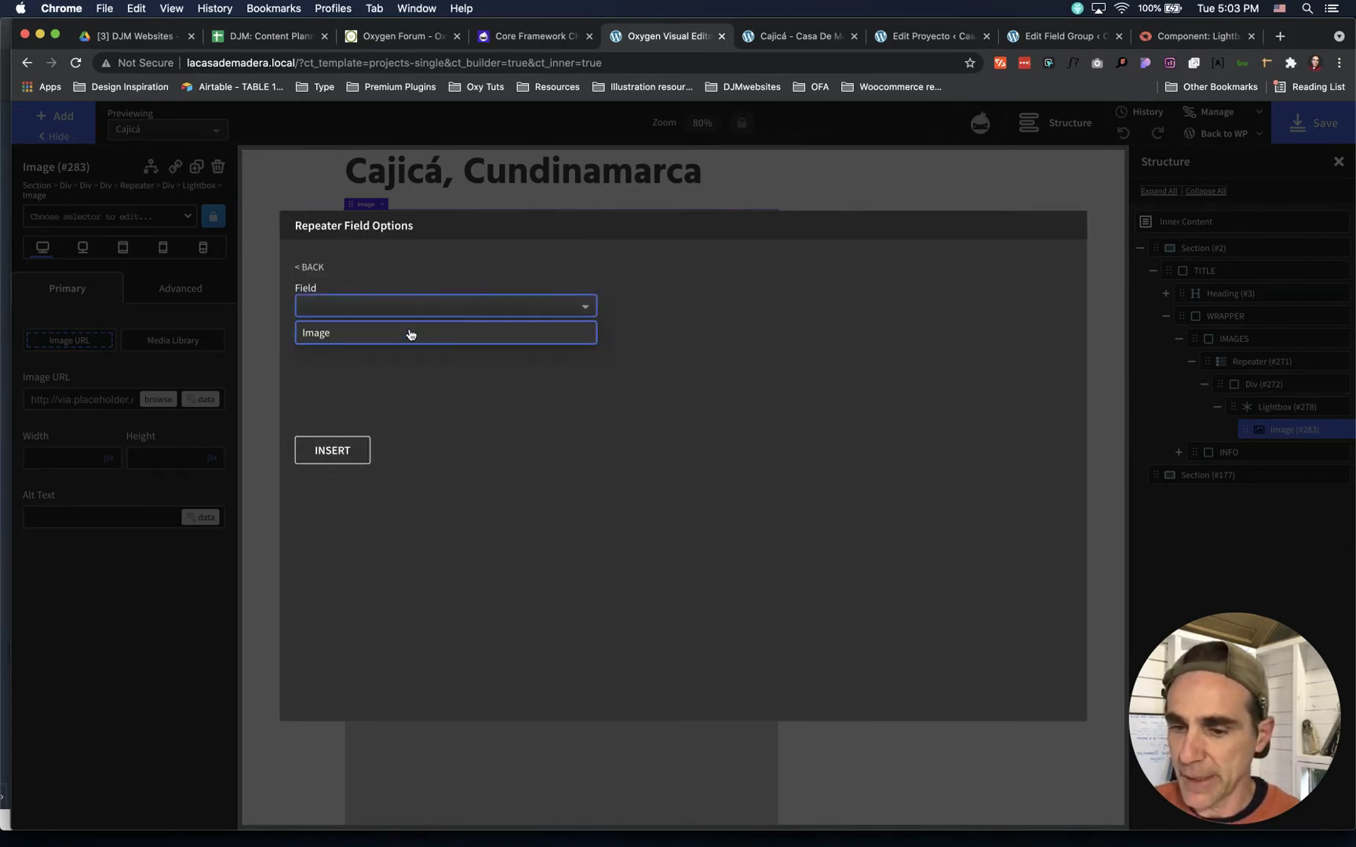
click(409, 335)
click(333, 450)
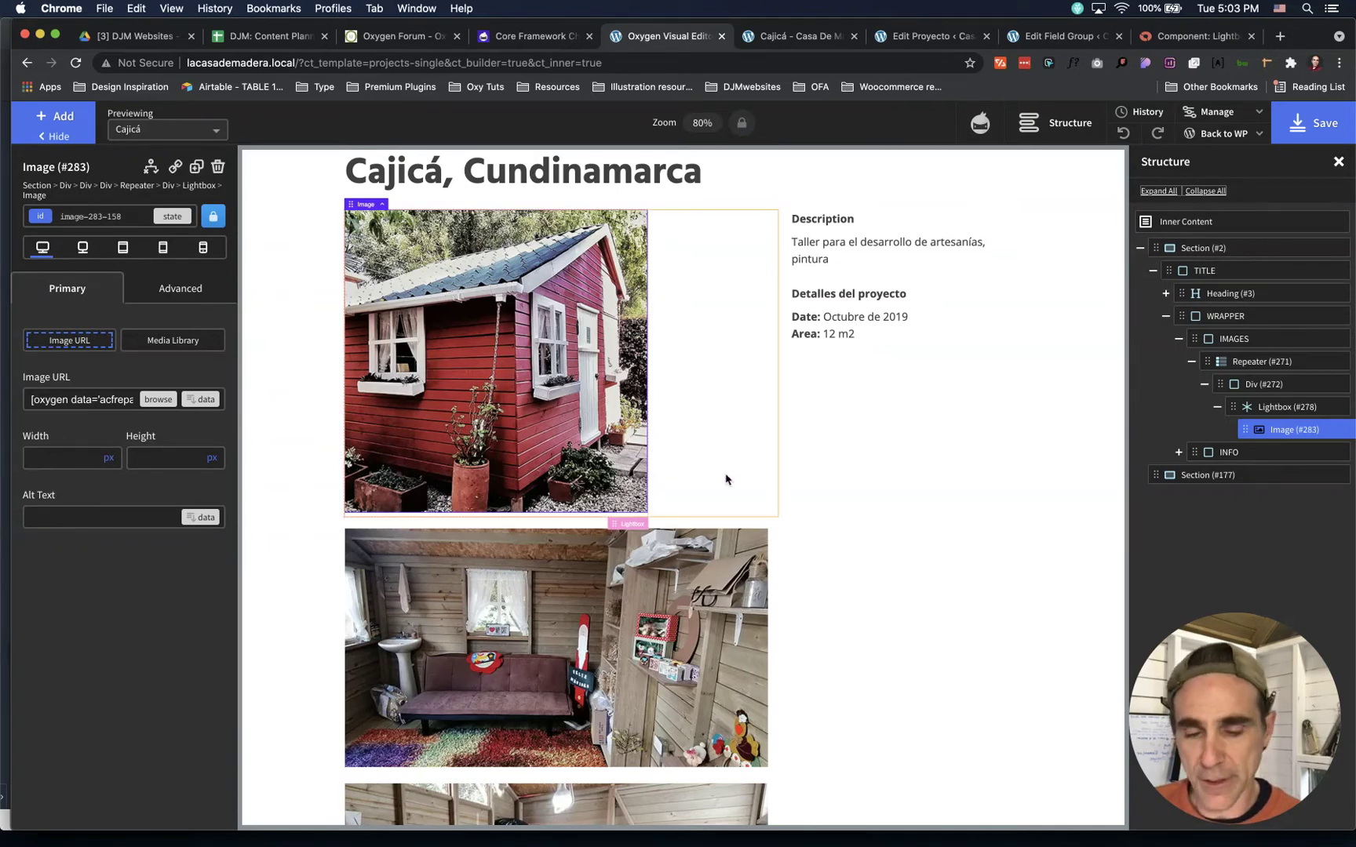
Add the custom CSS declaration content-fit:cover; to the image inside the Lightbox
click(180, 288)
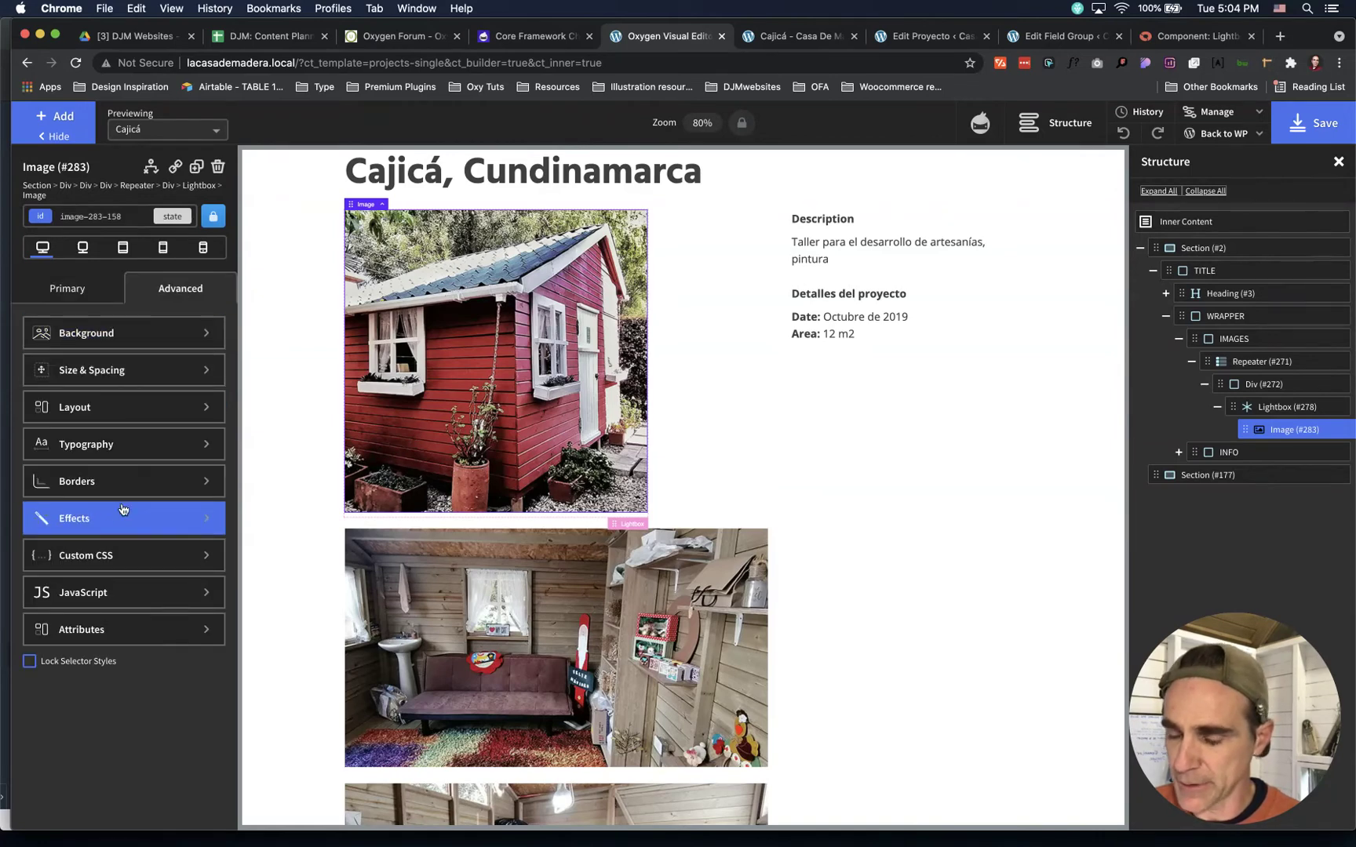
click(122, 557)
click(98, 404)
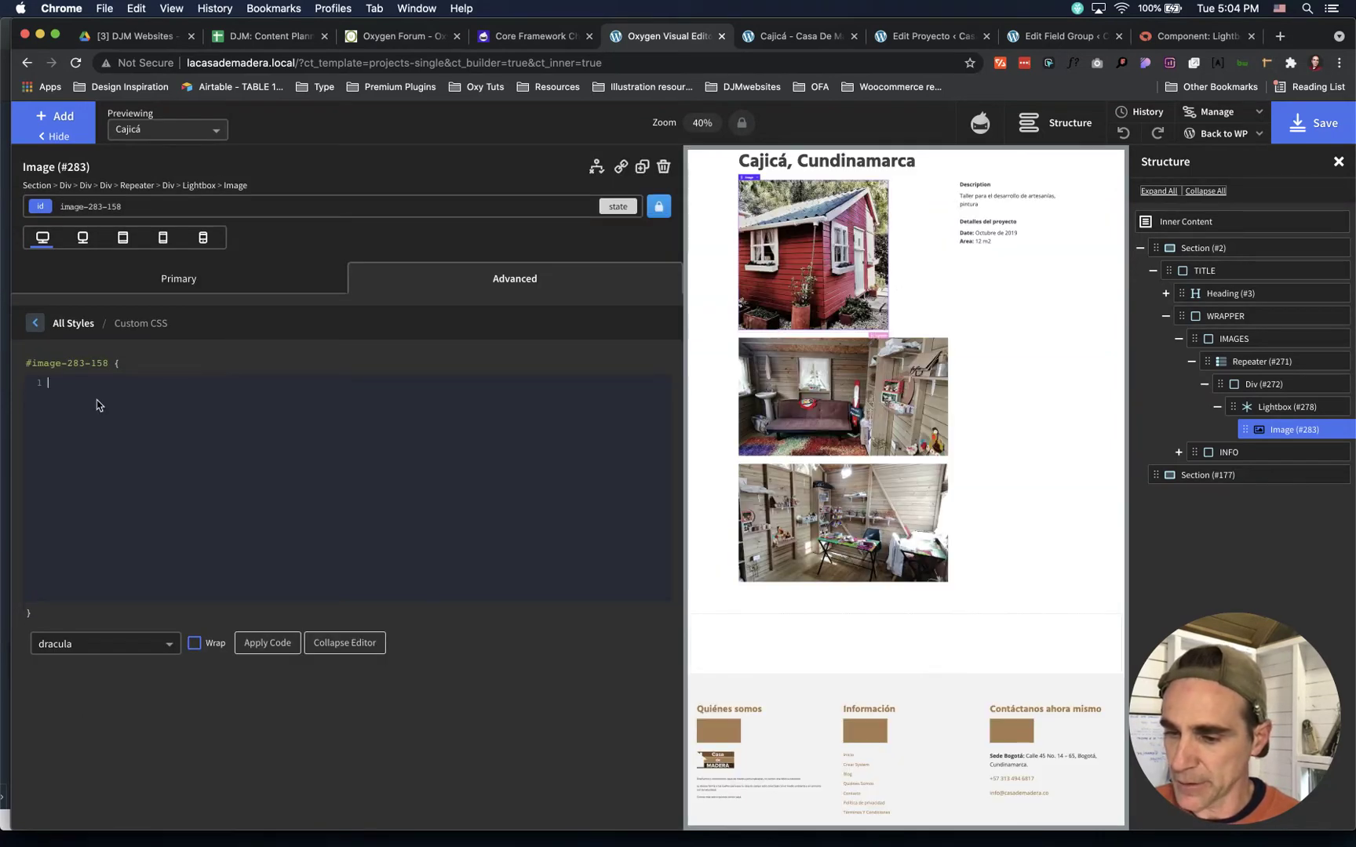
text(conte)
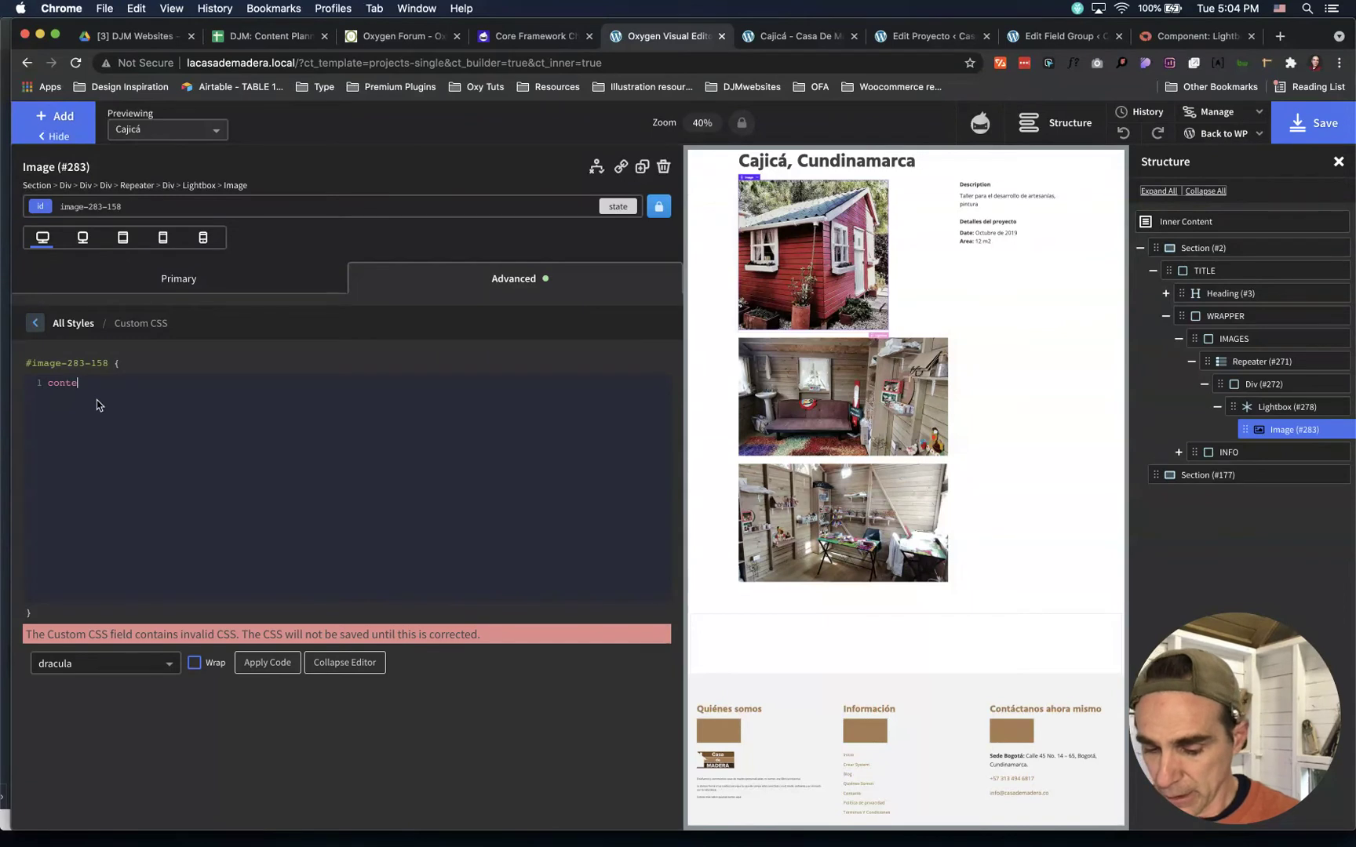
text(nt-f)
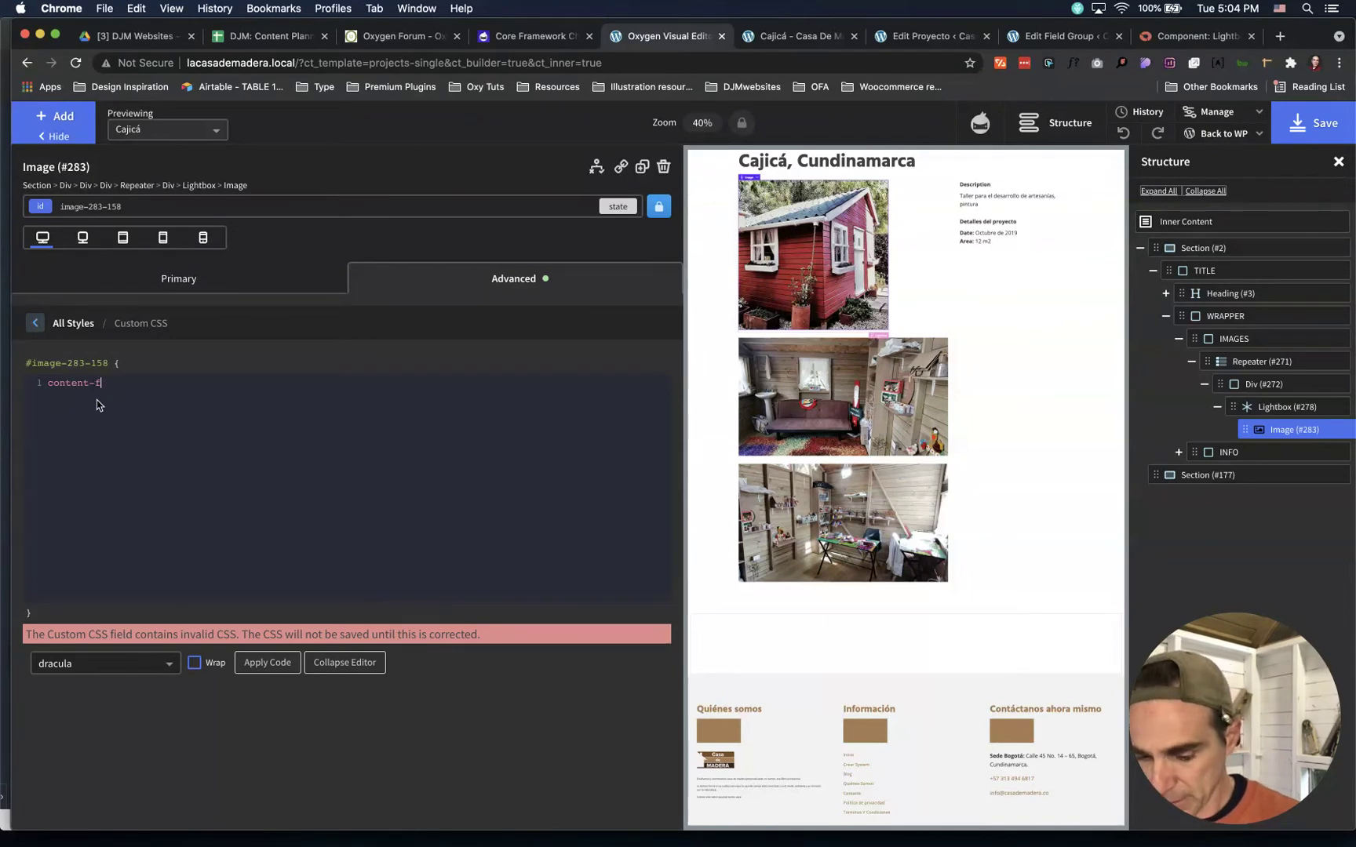
text(it:)
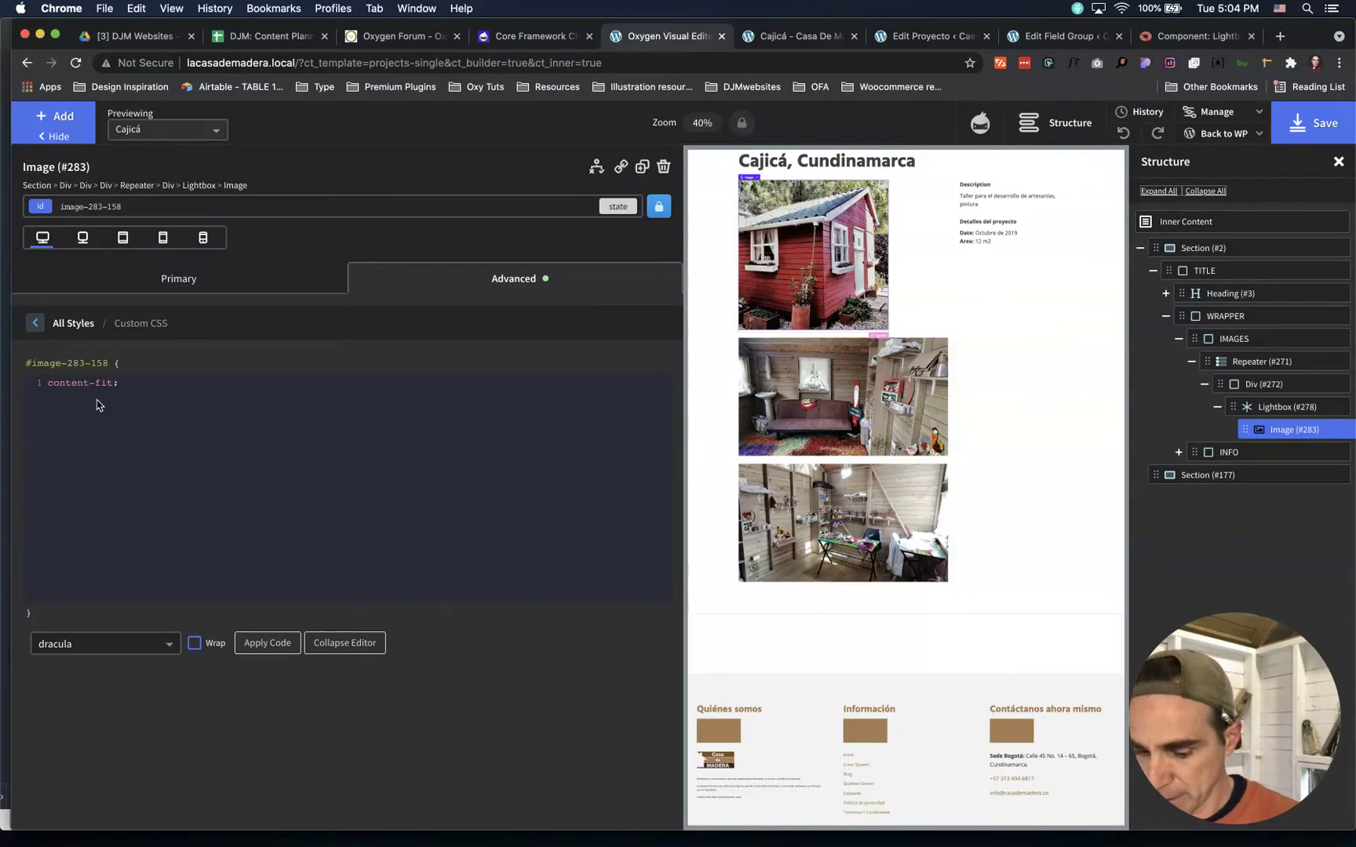
text(cover)
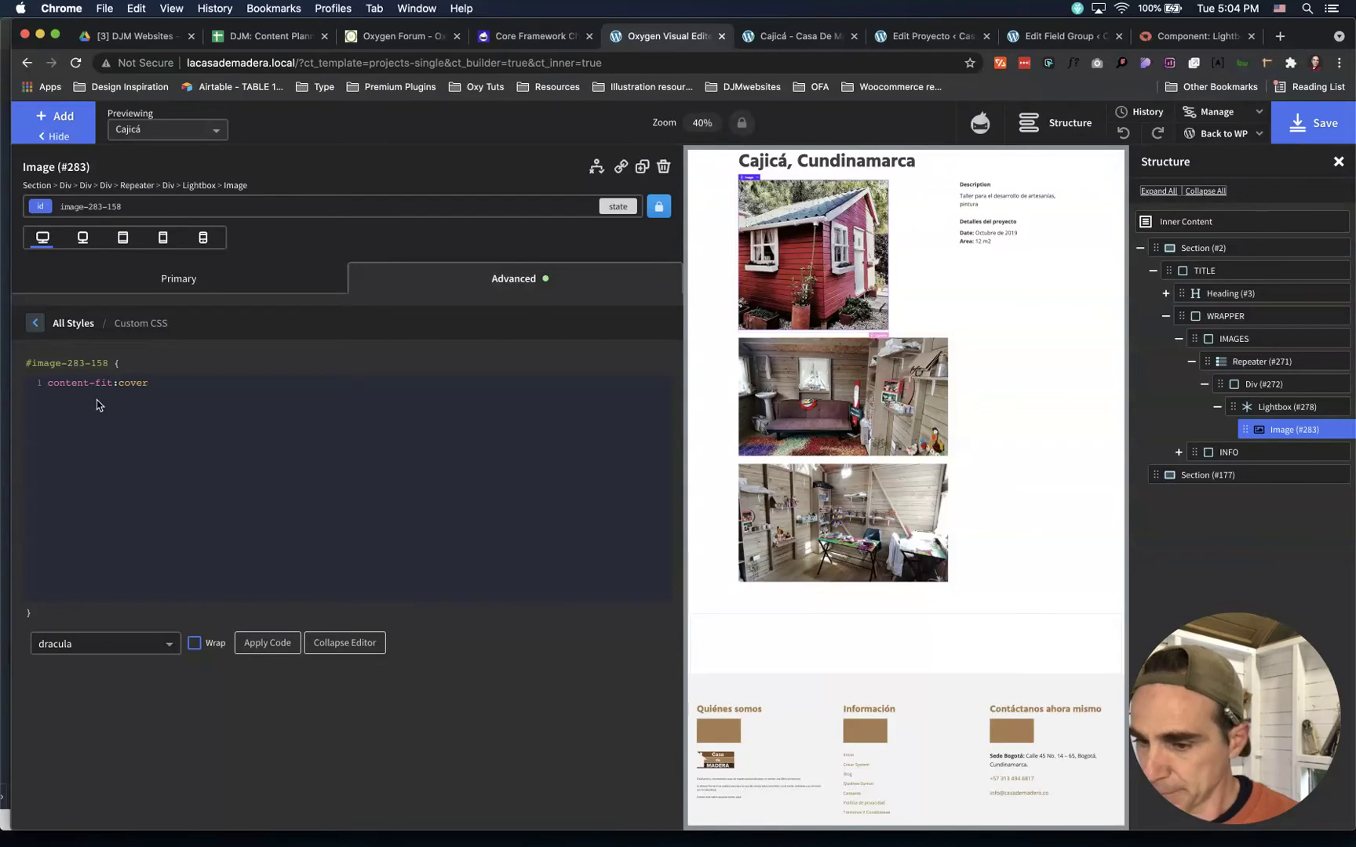
text(;)
key(Return)
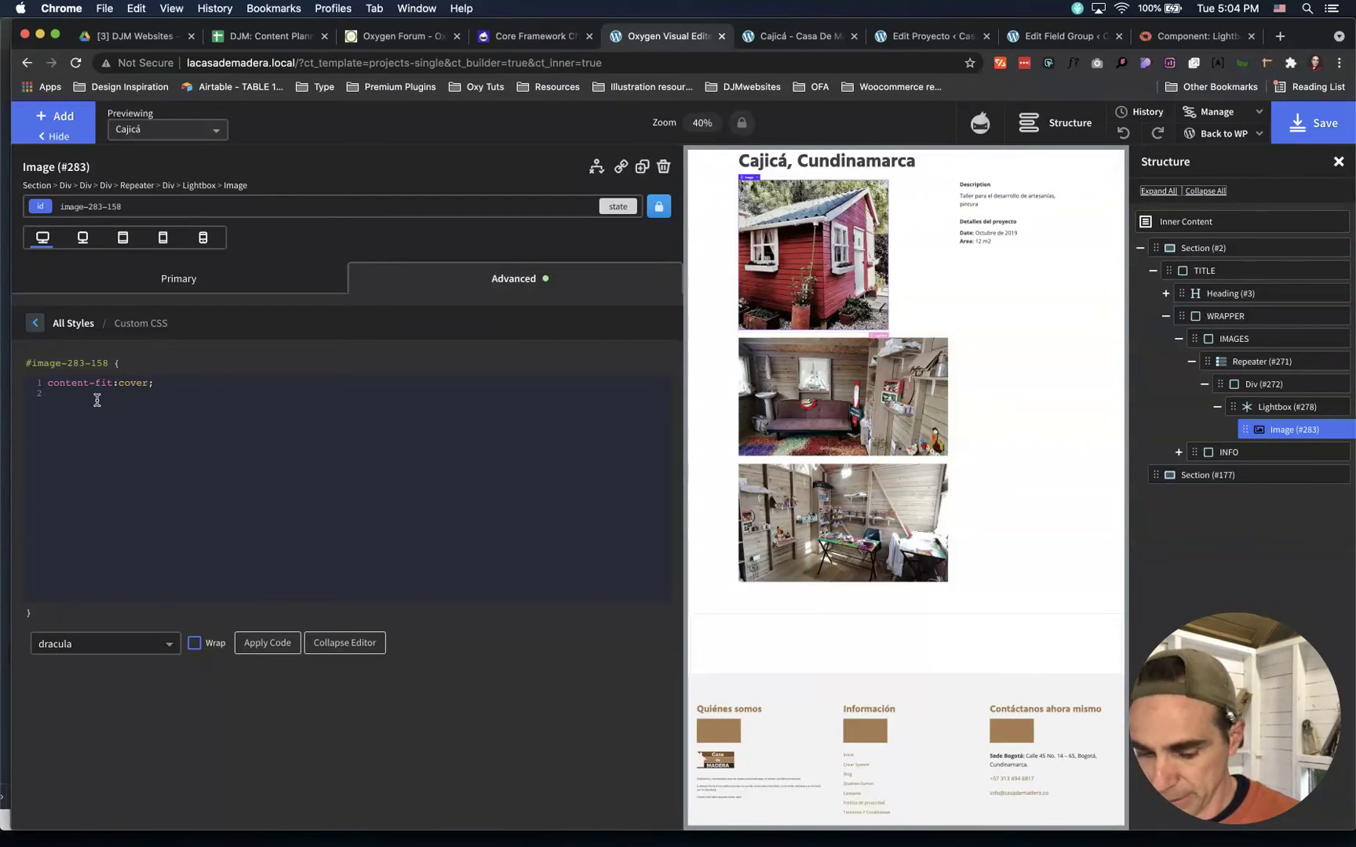
Add a second custom CSS declaration, content-position:50% 50%;, to the image
text(conte)
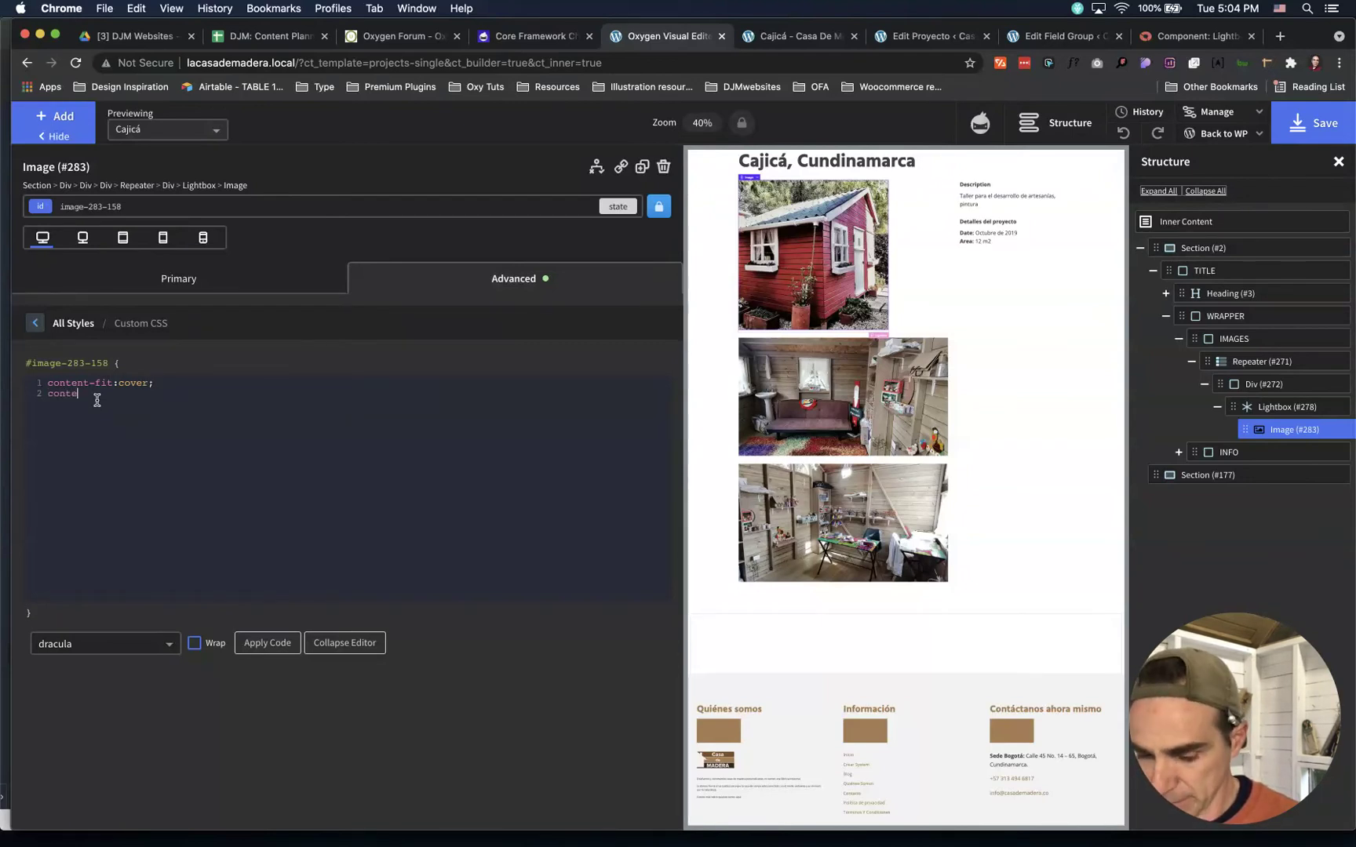
text(nt-pos)
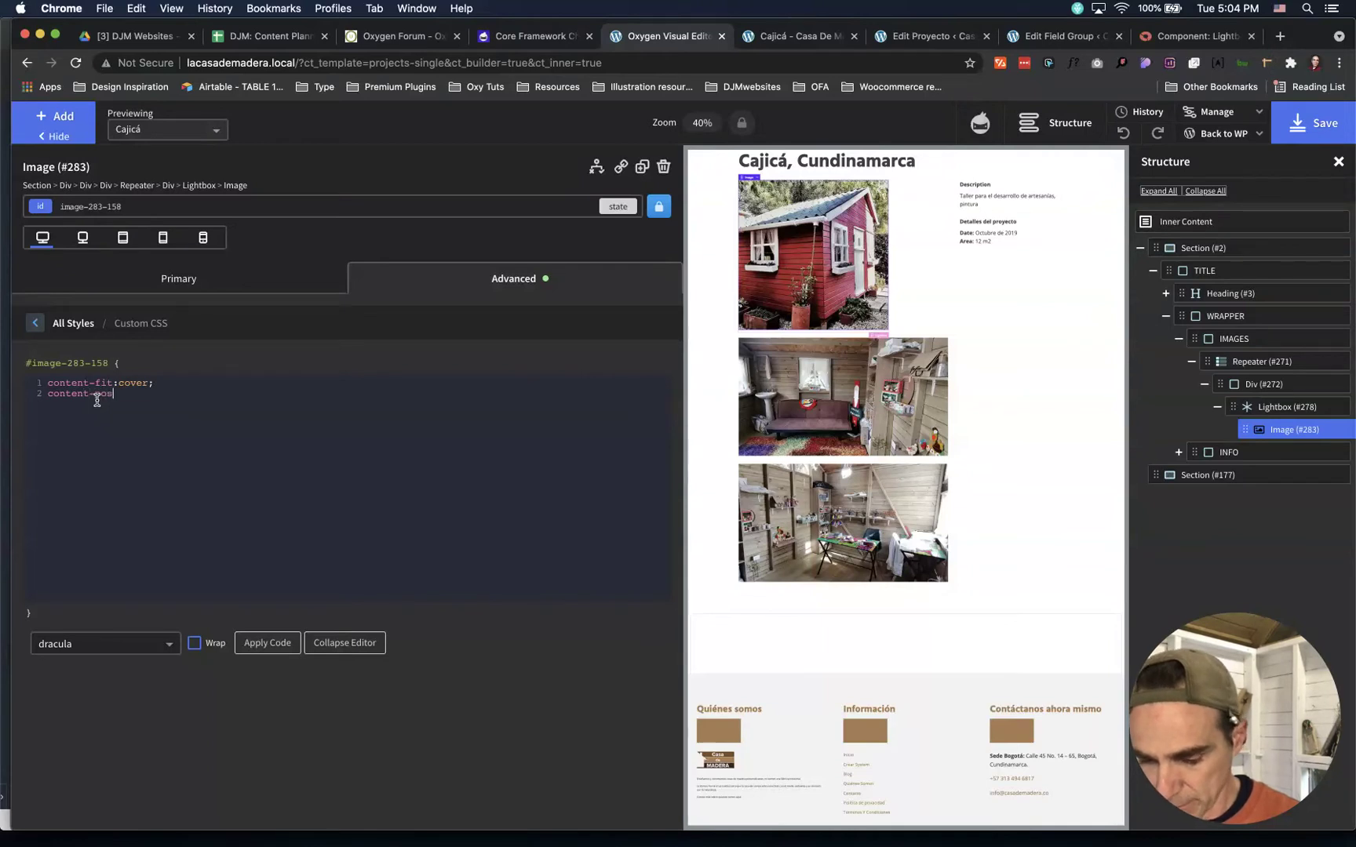
text(it)
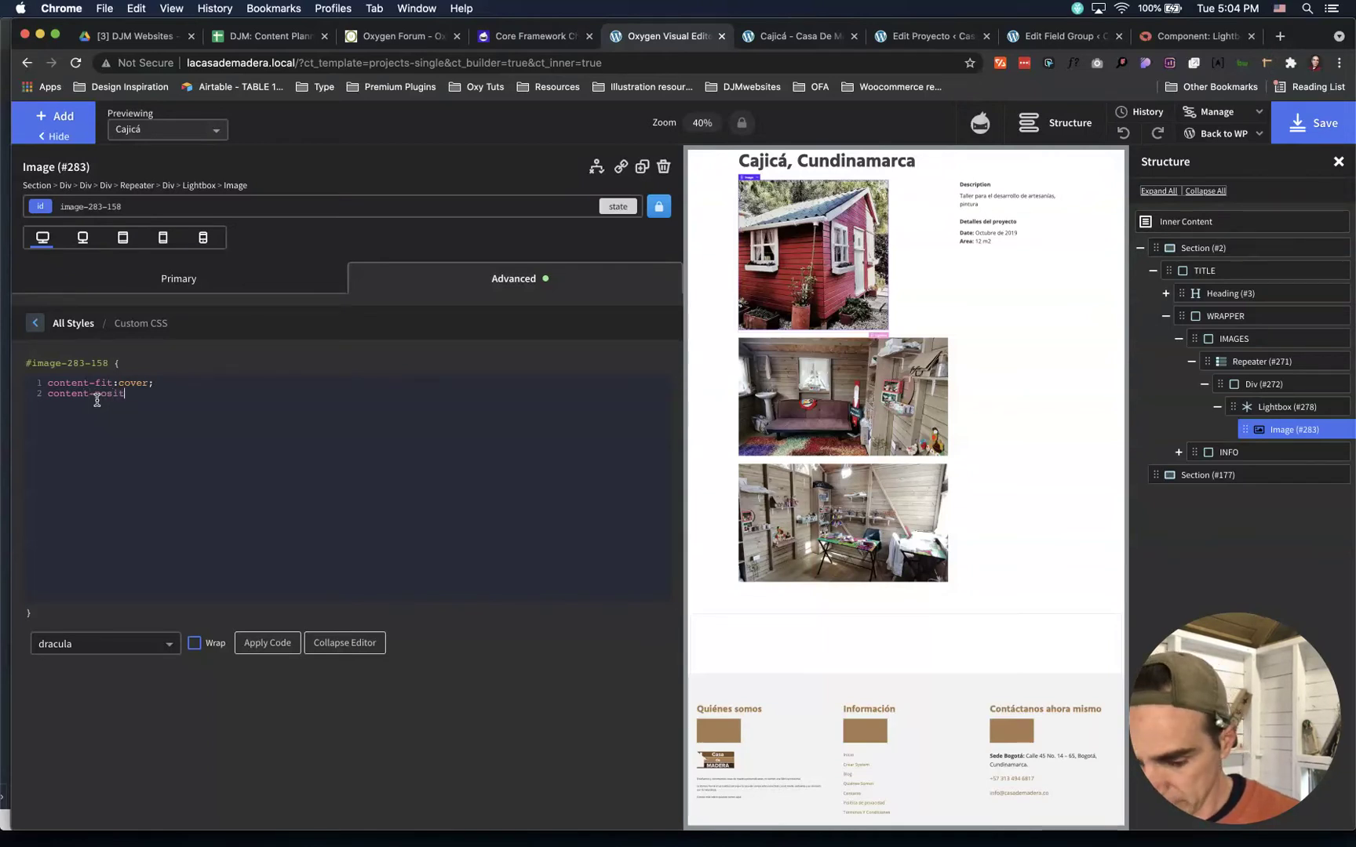
text(ion:)
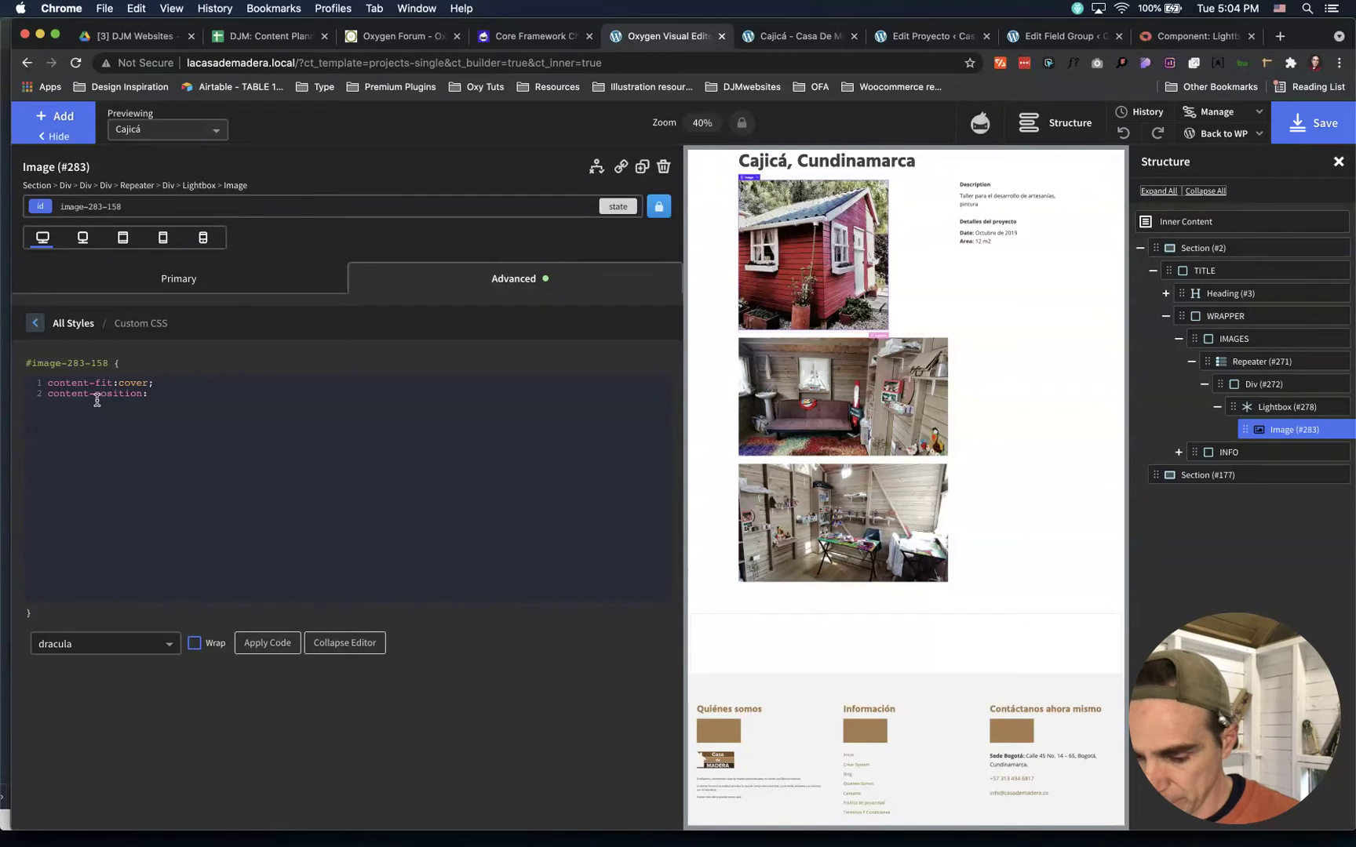
text(50%)
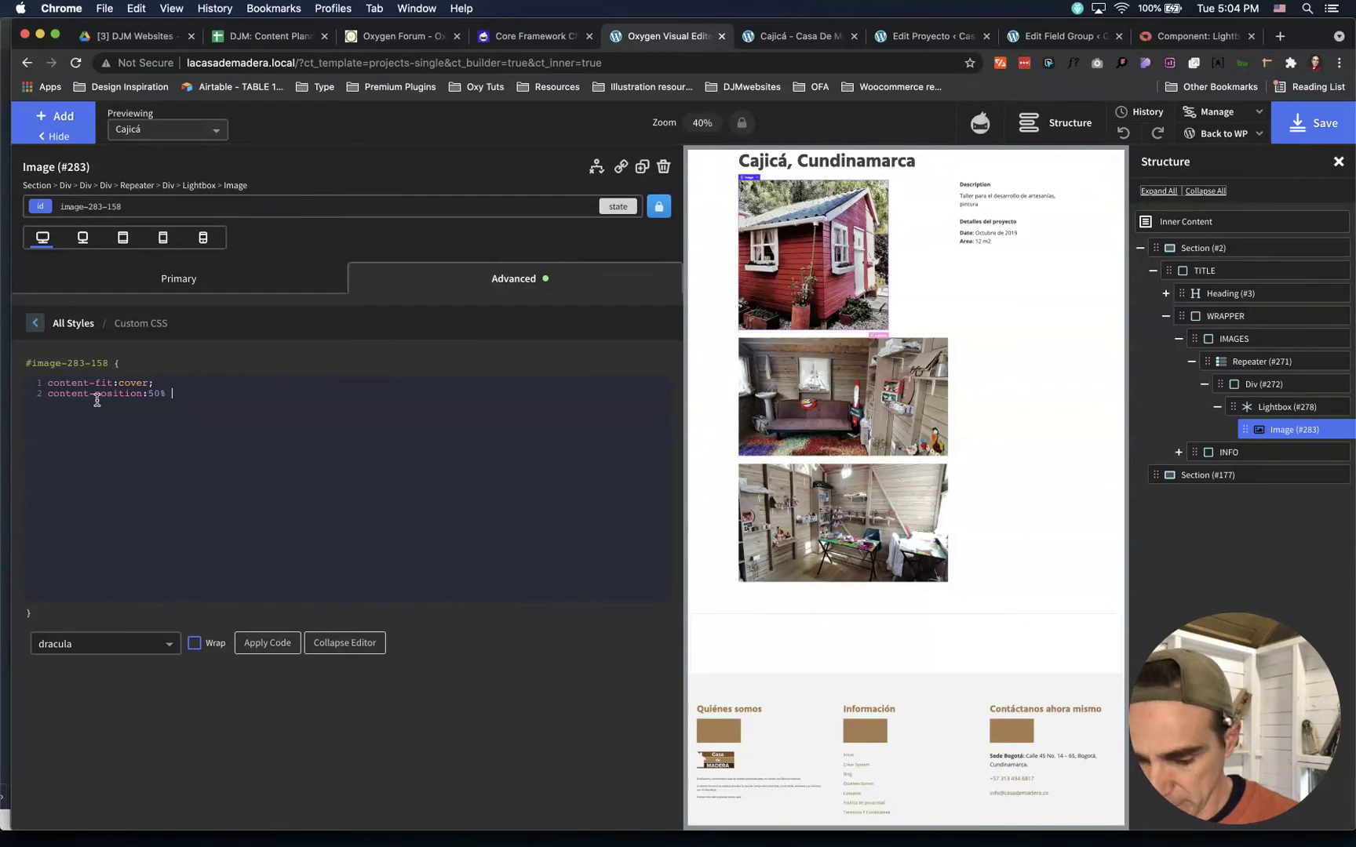
text( 50%;)
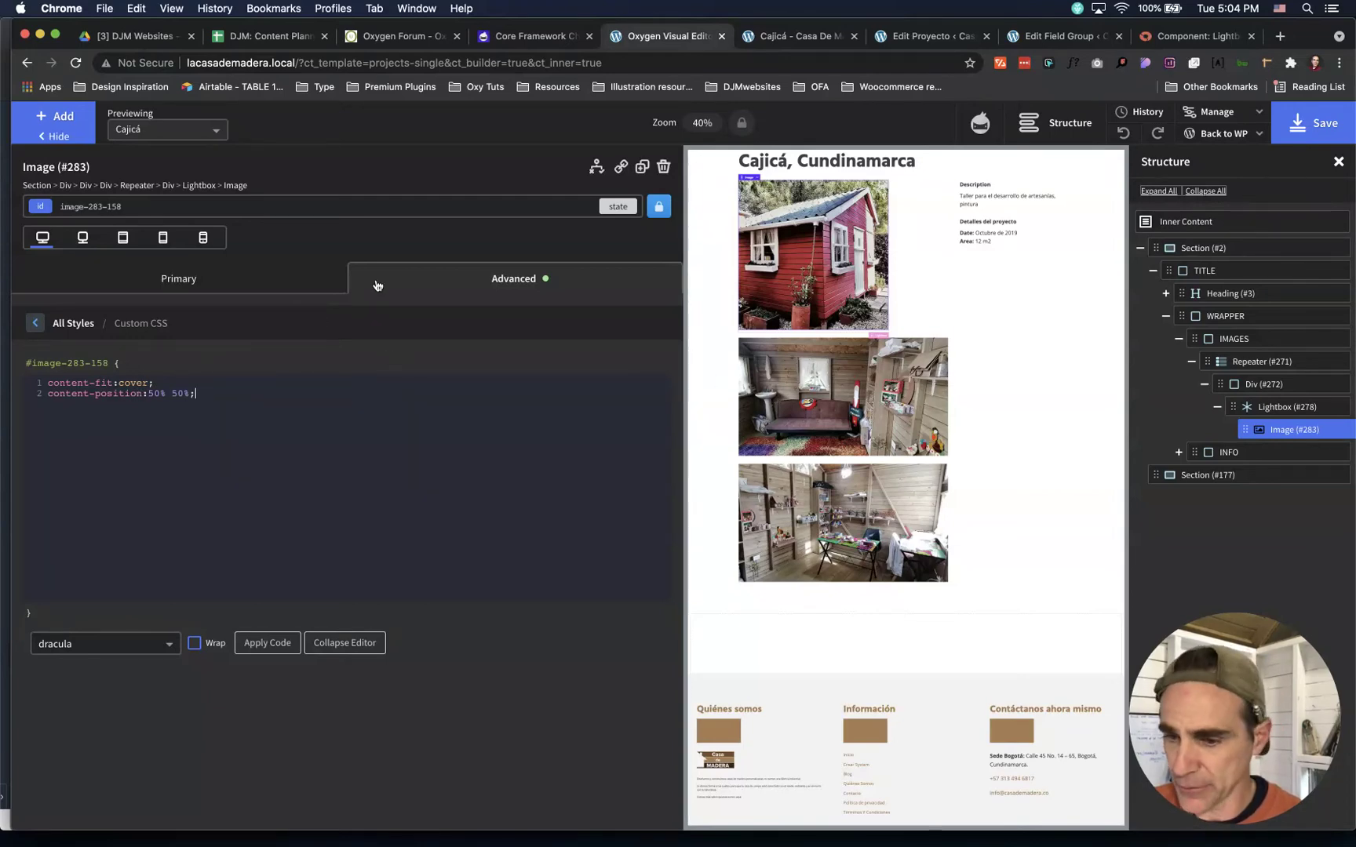
Set the image's width to 400 px in its primary settings
click(179, 278)
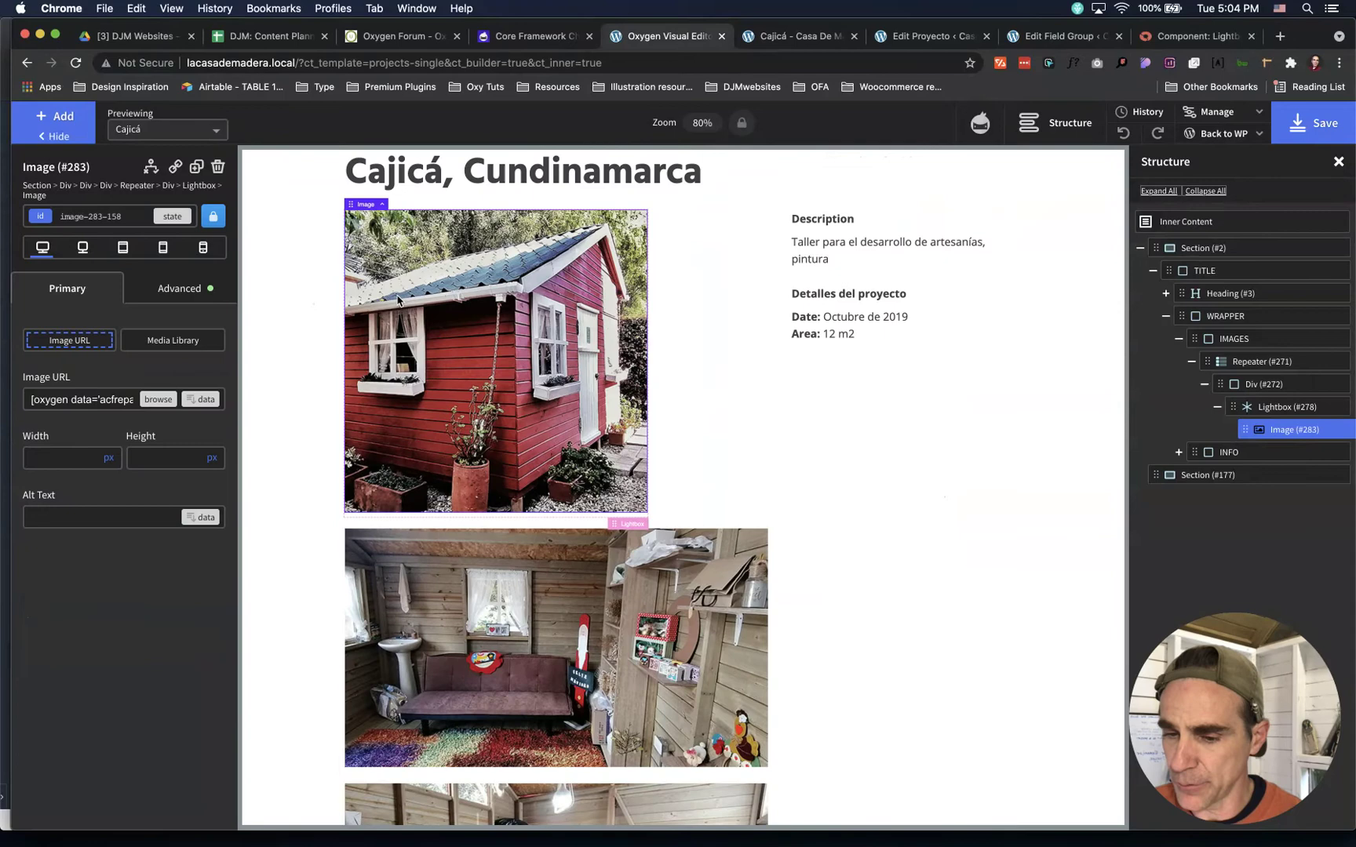
click(179, 288)
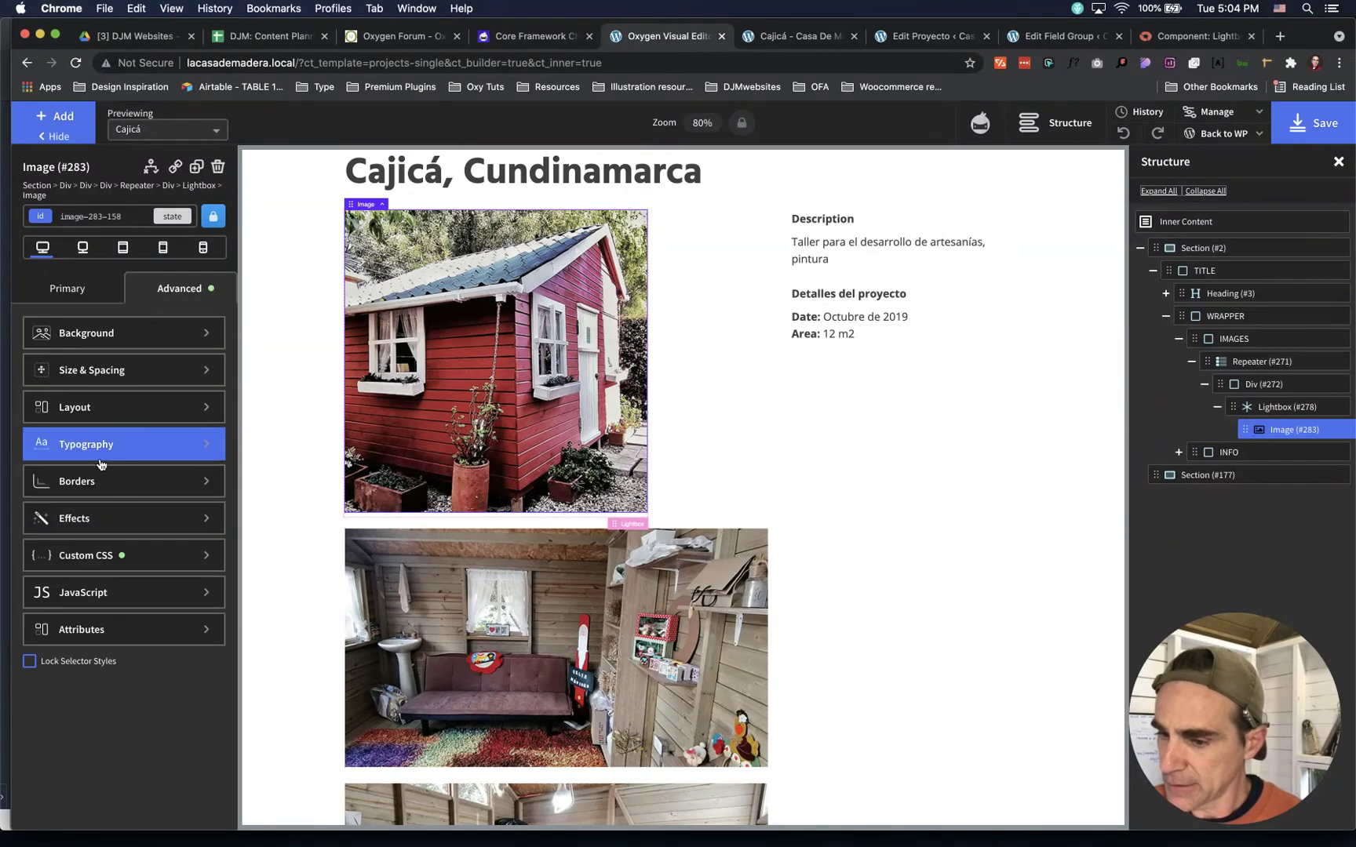
click(73, 288)
click(47, 457)
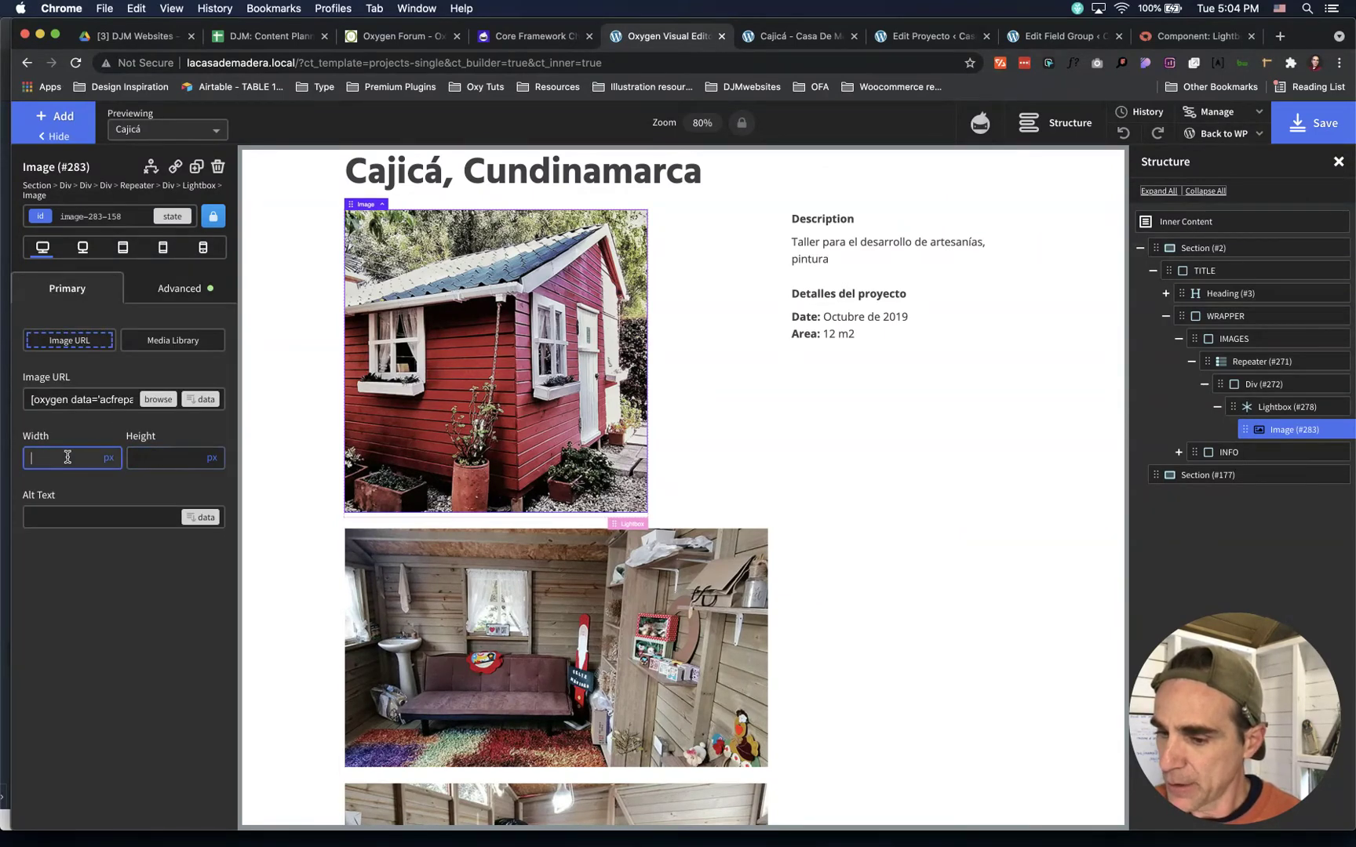
text(400)
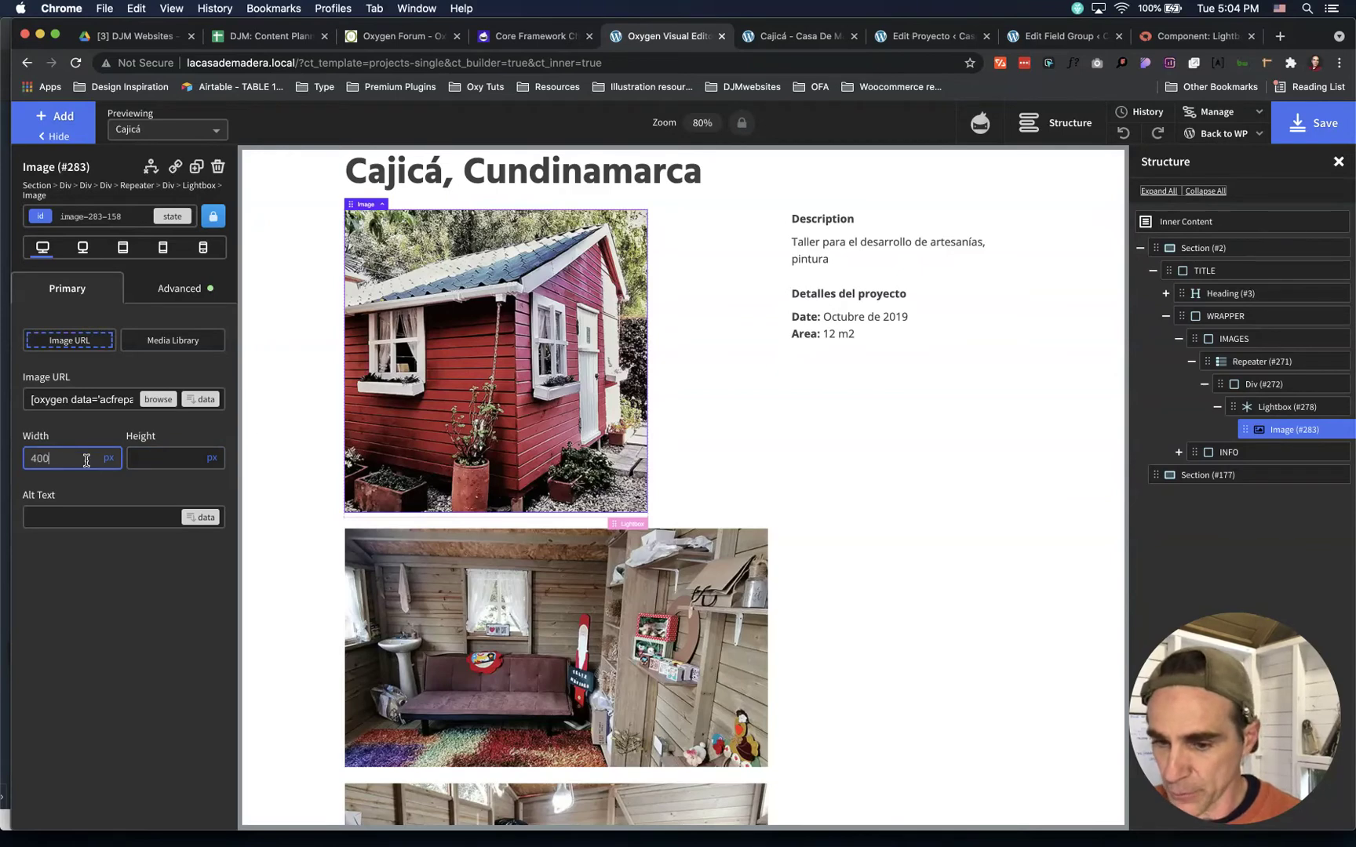
Set the image's height to 400 px and remove the content-position declaration from its custom CSS
click(154, 461)
text(400)
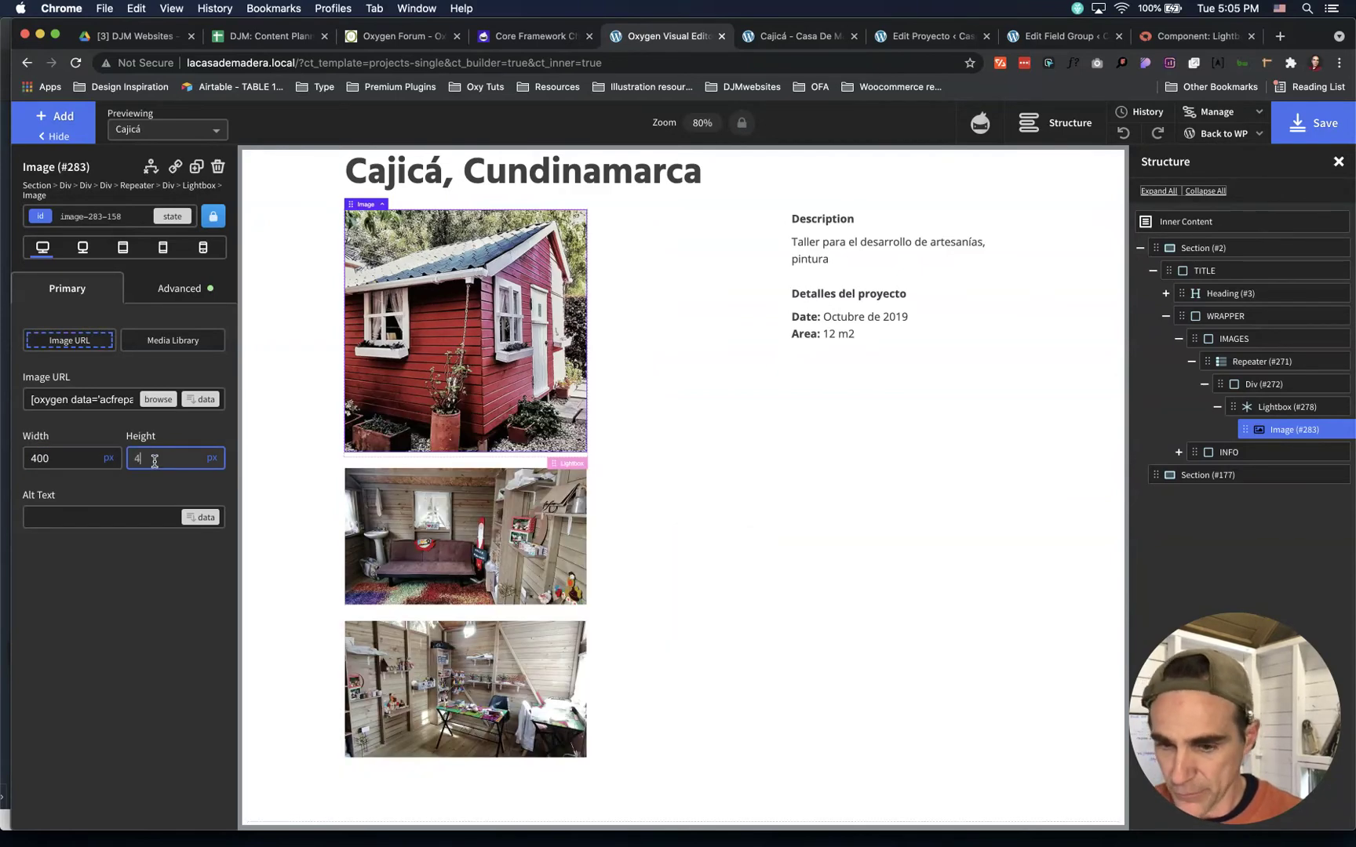
click(179, 292)
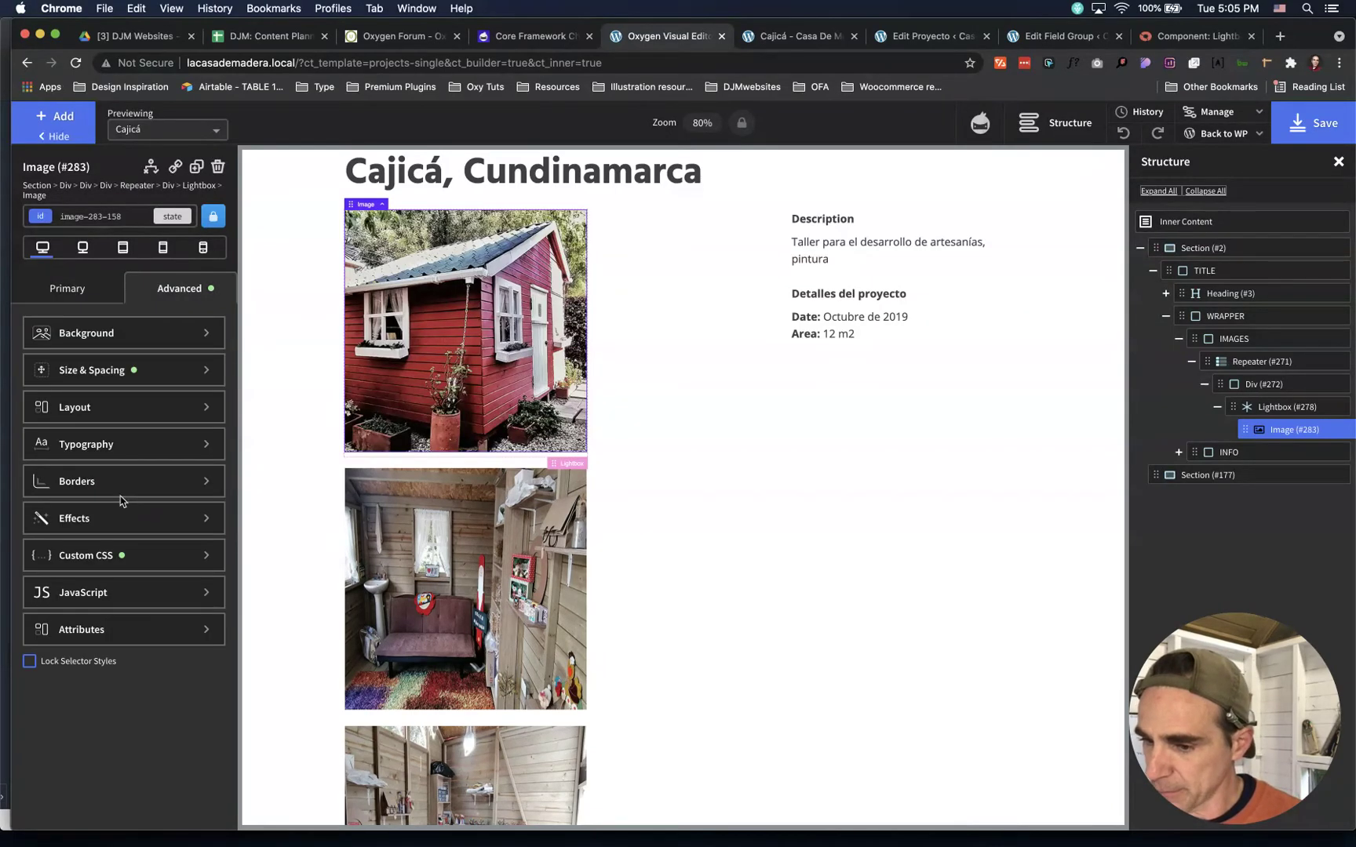
click(92, 558)
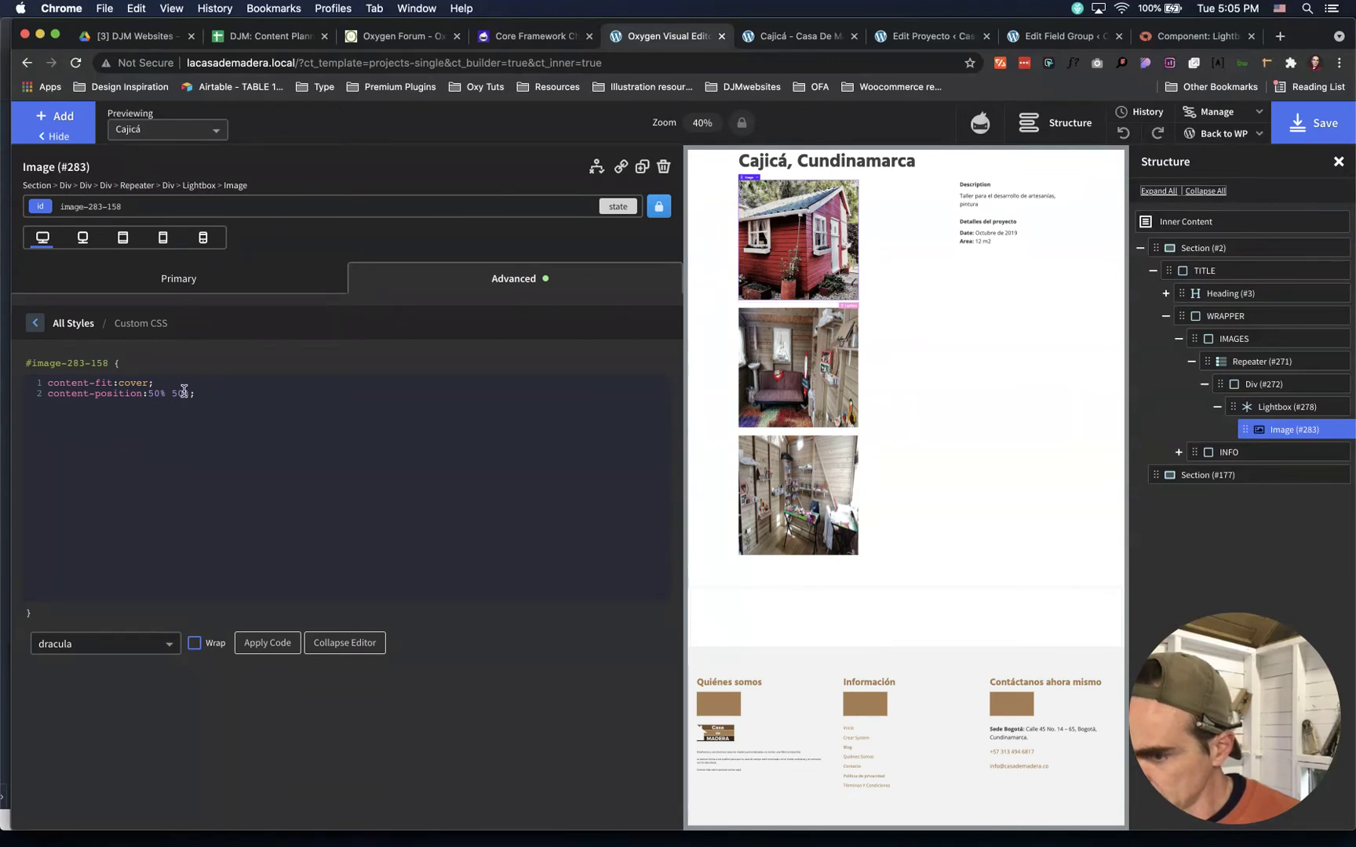
drag(197, 393, 40, 401)
key(BackSpace)
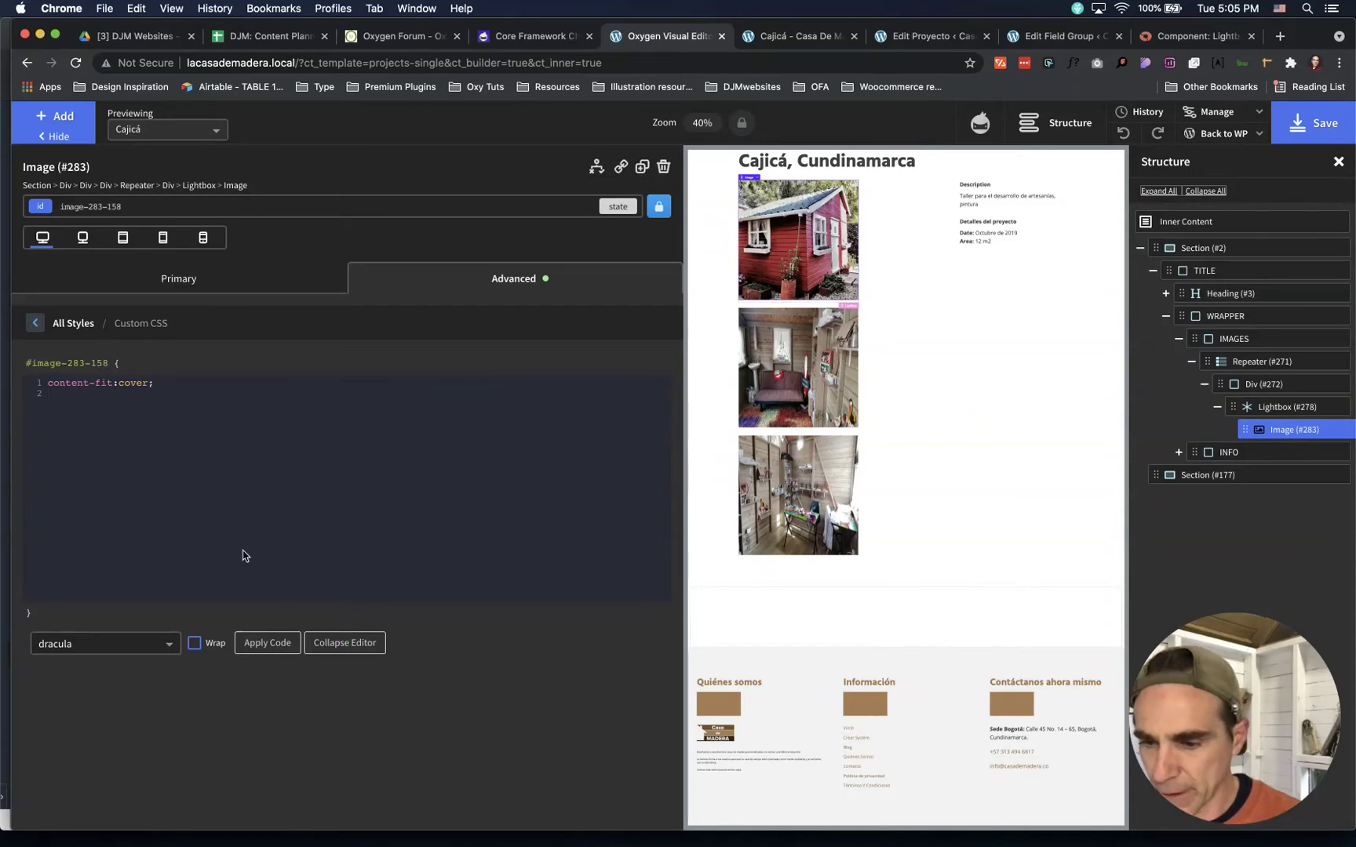
Change the content-fit property in the image's custom CSS to object-fit, keeping the value cover
click(90, 399)
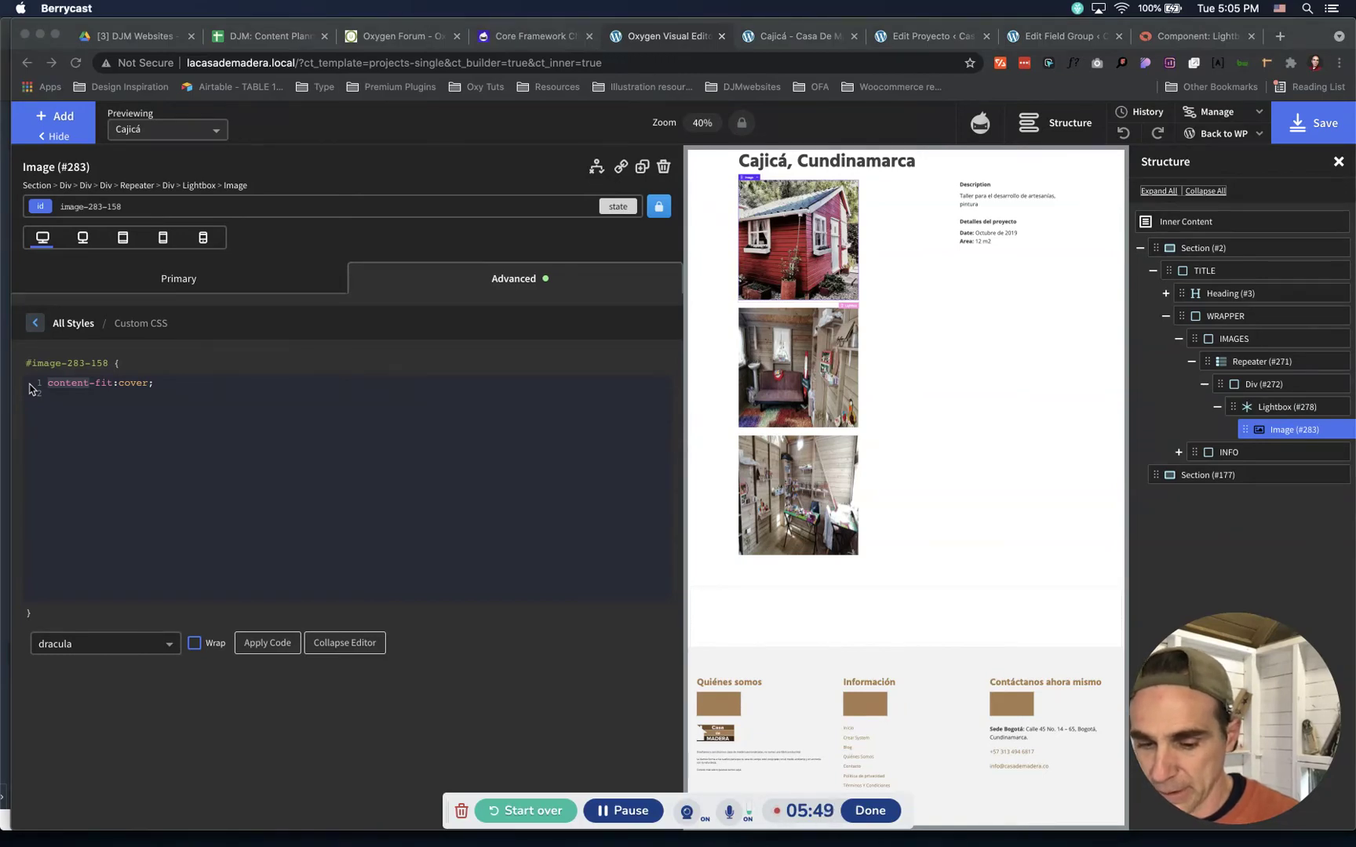
click(87, 388)
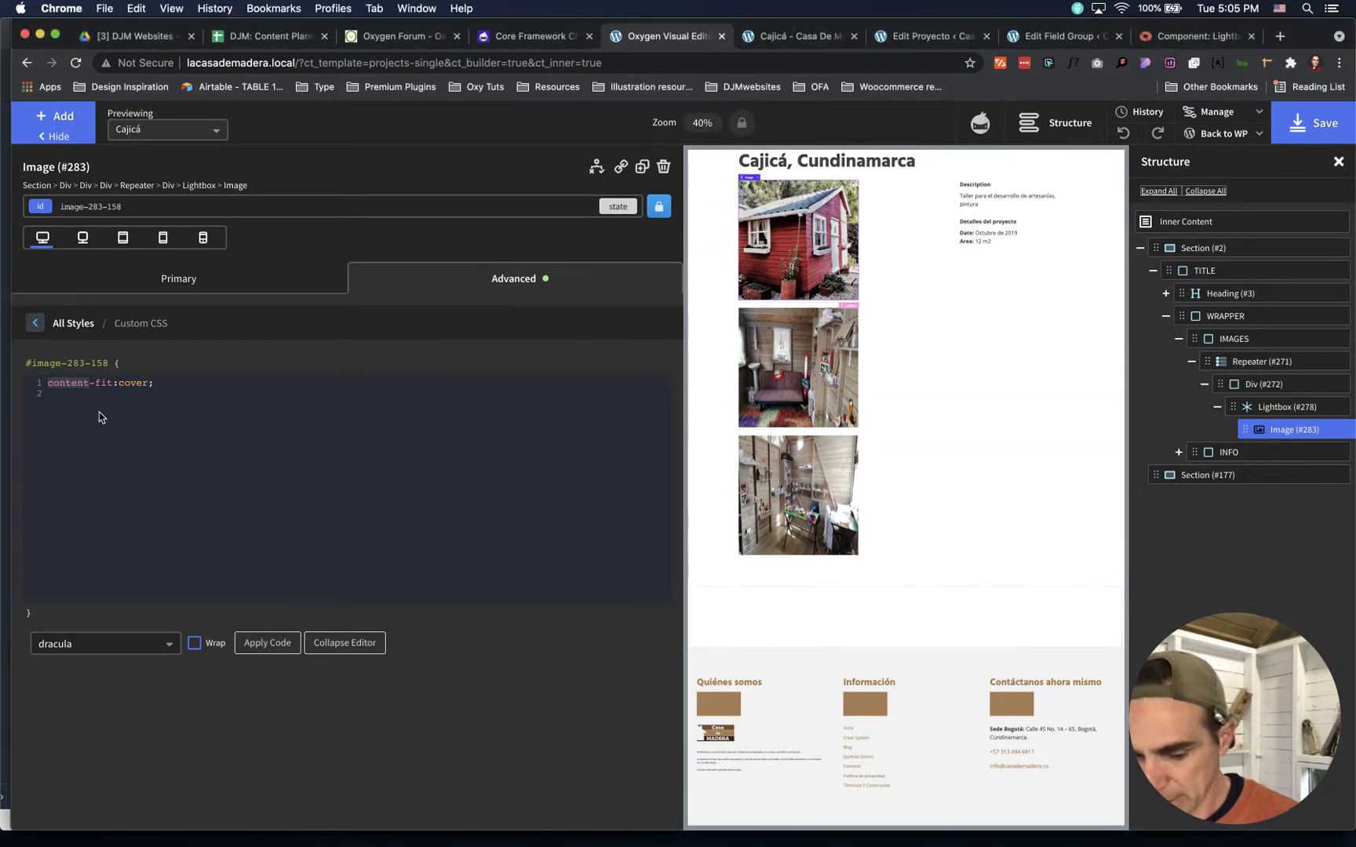
text(object)
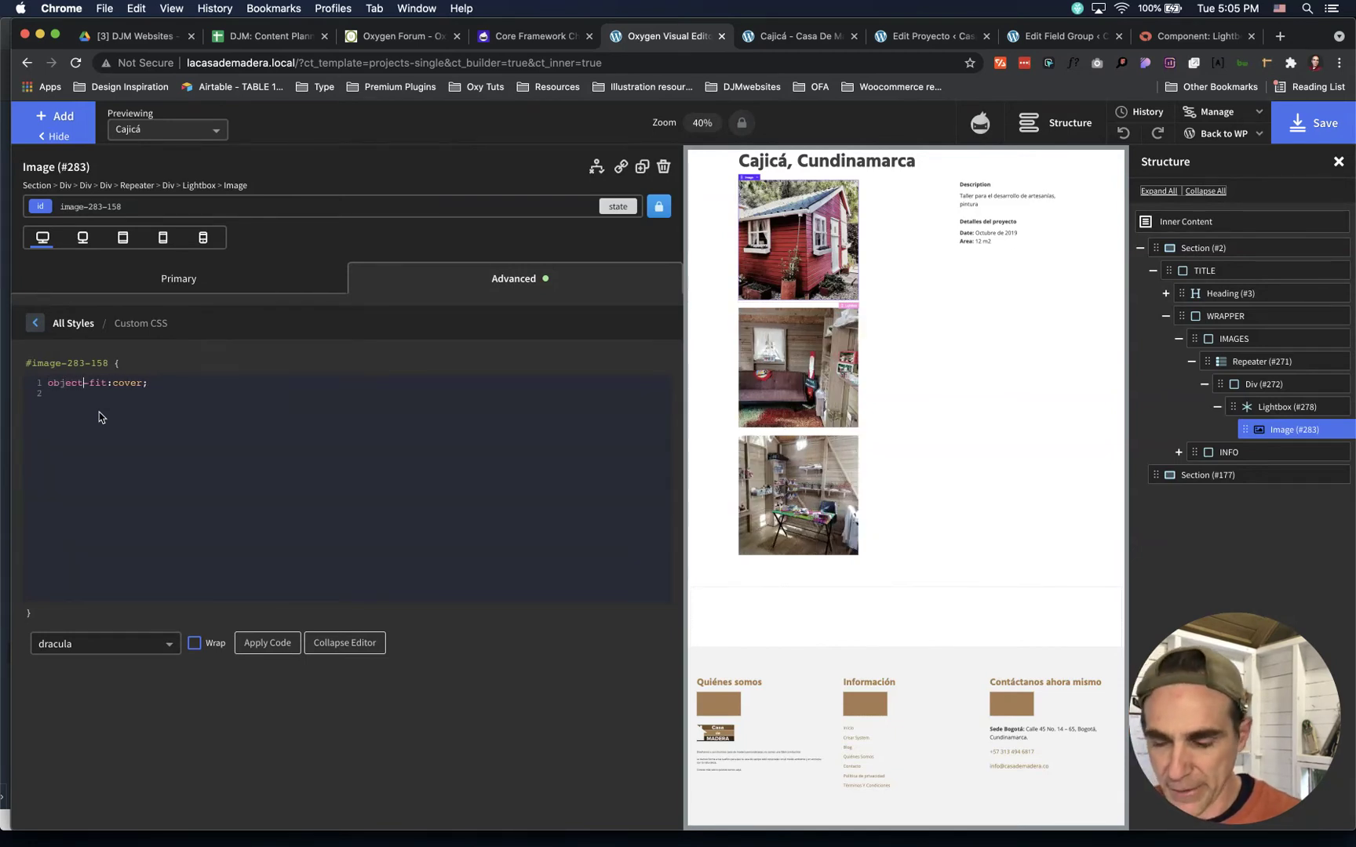
Add a second custom CSS declaration, object-position: 50% 50%;, to the image
click(162, 385)
key(Return)
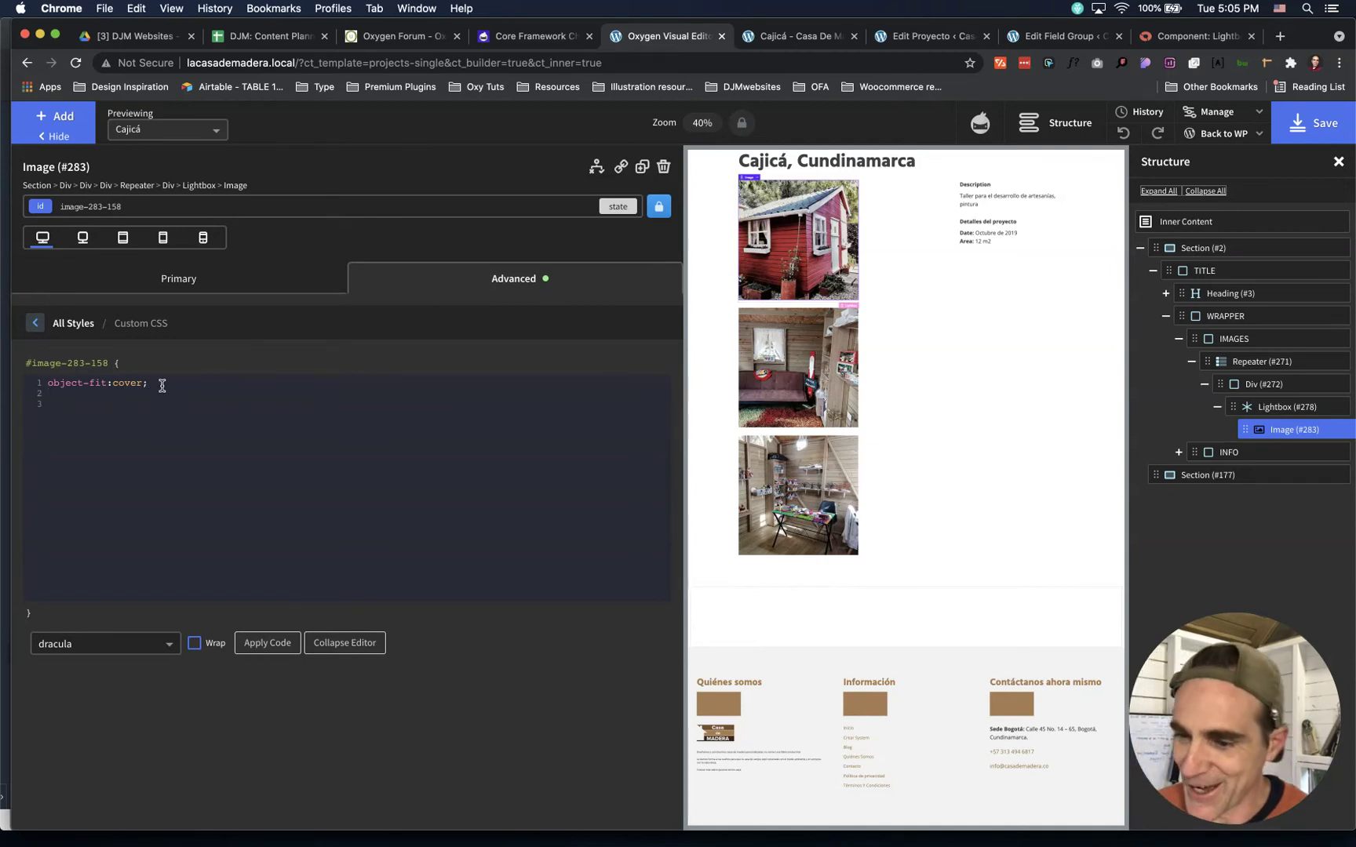
text(ob)
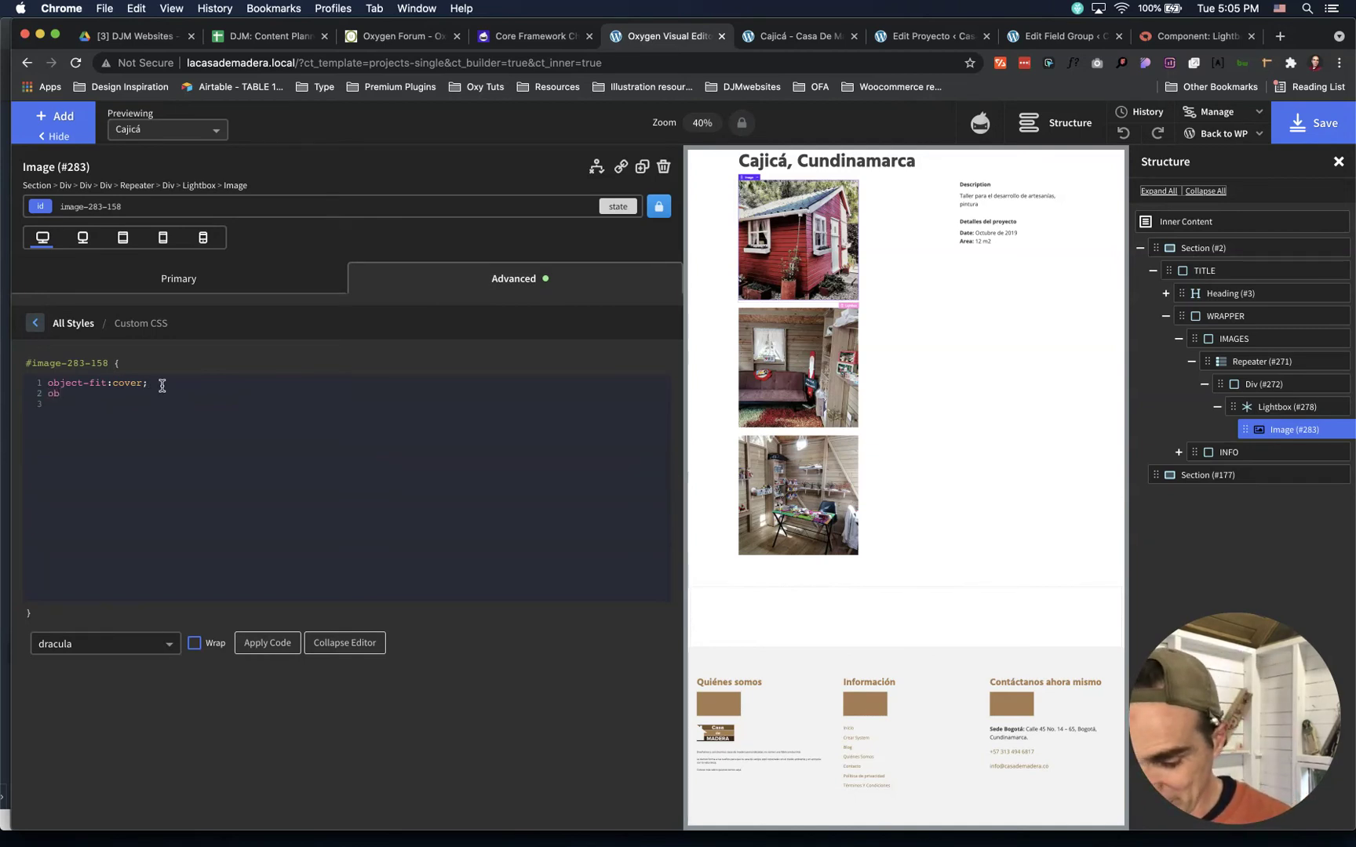
text(ject-posit)
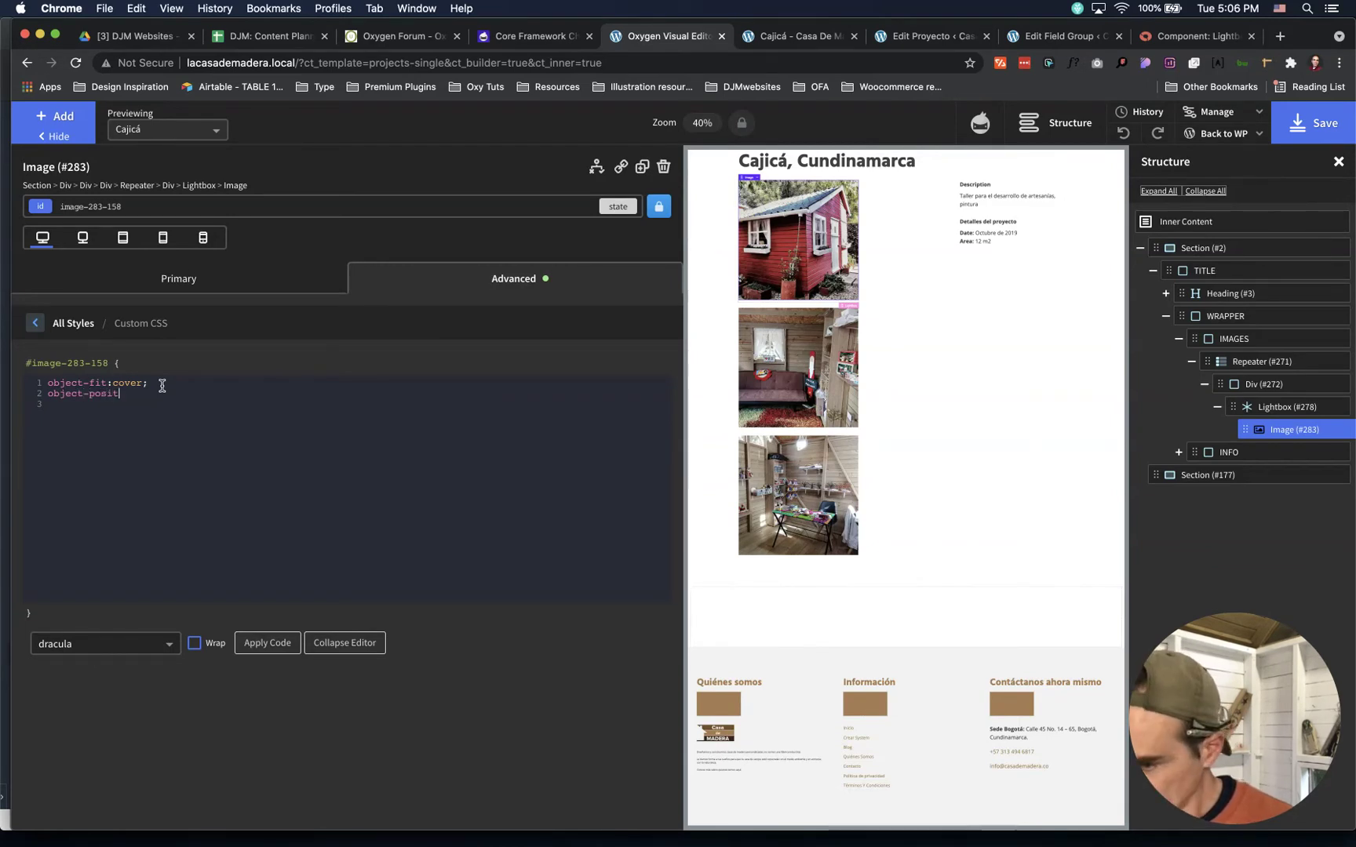
text(ion: )
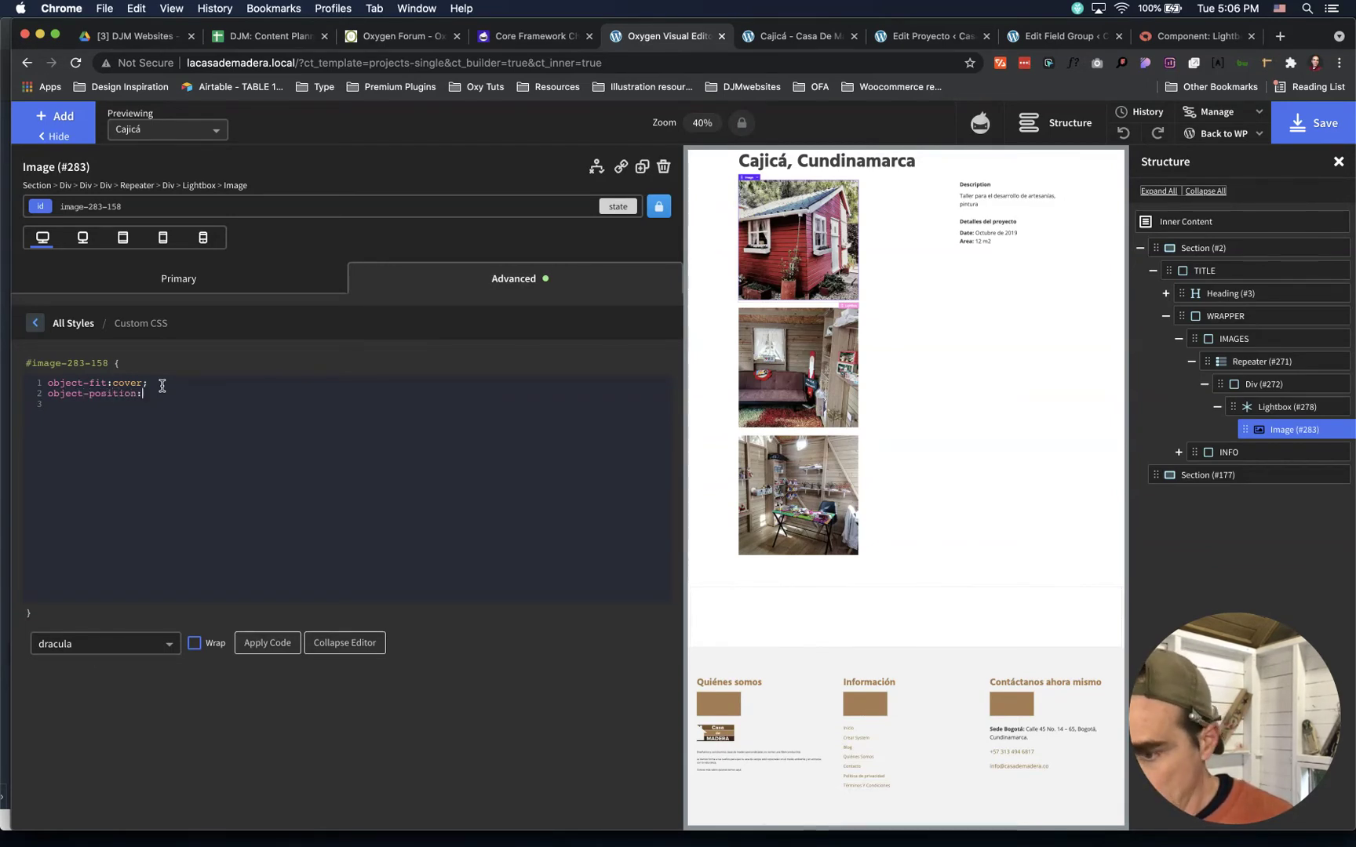
text(50)
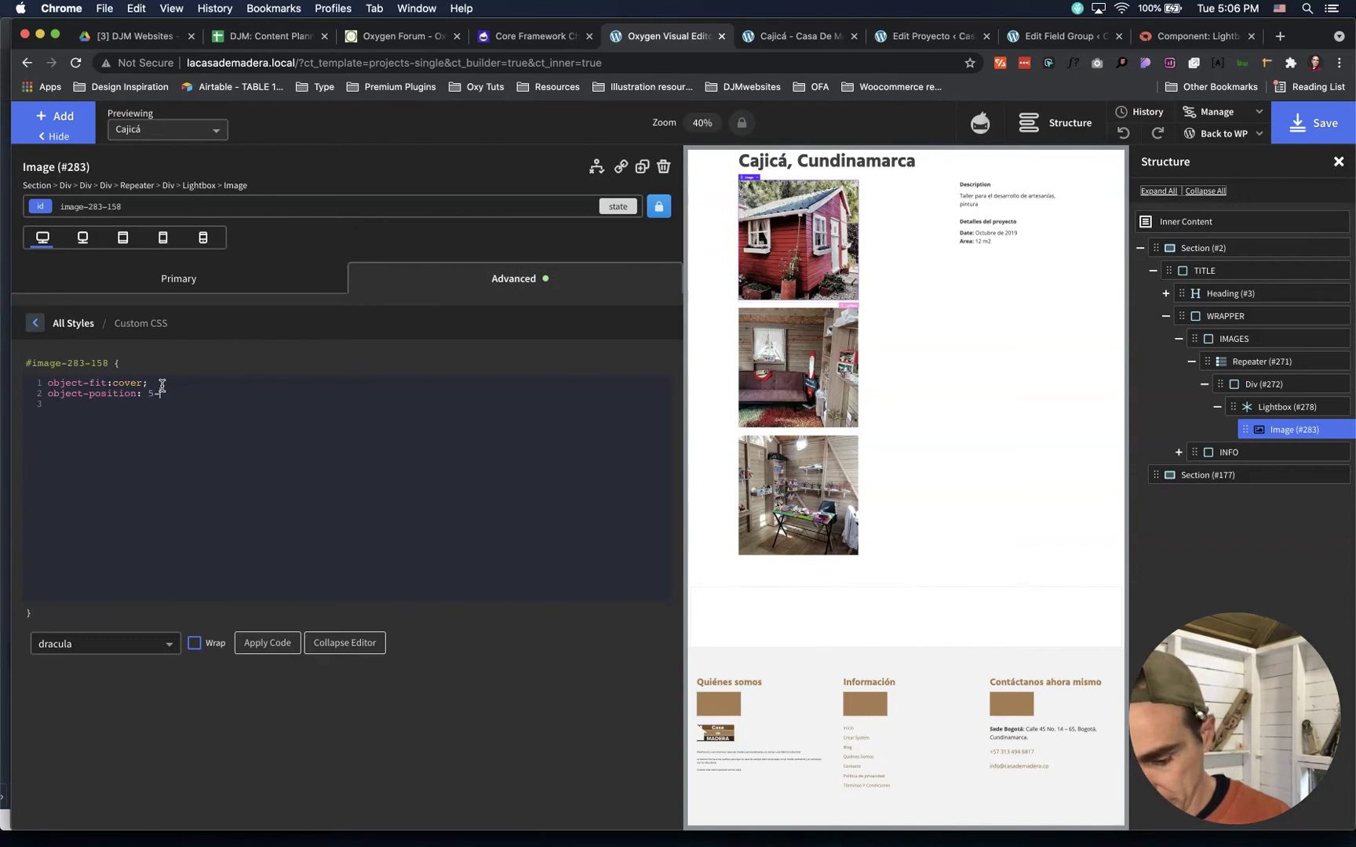
text(% )
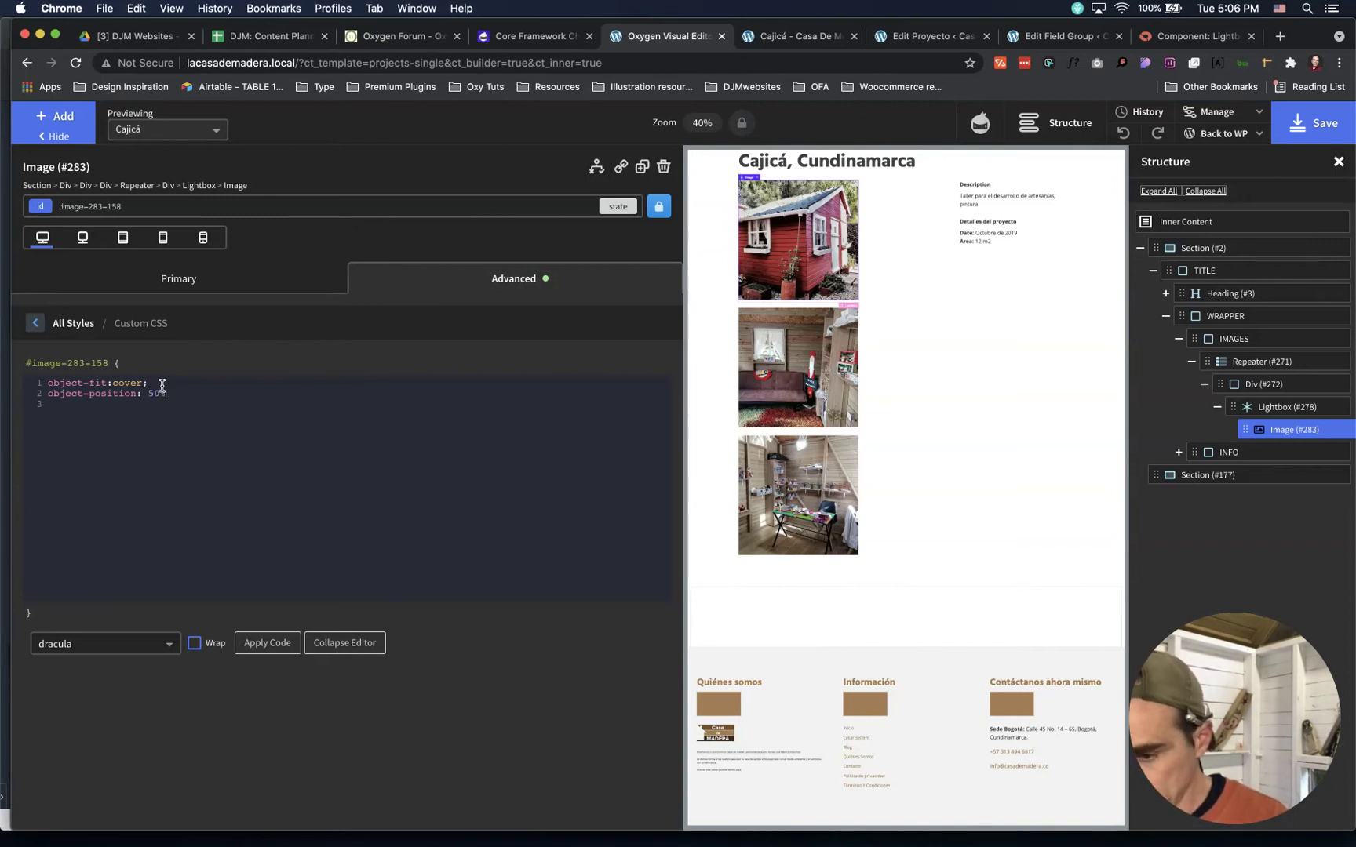
text(50%;)
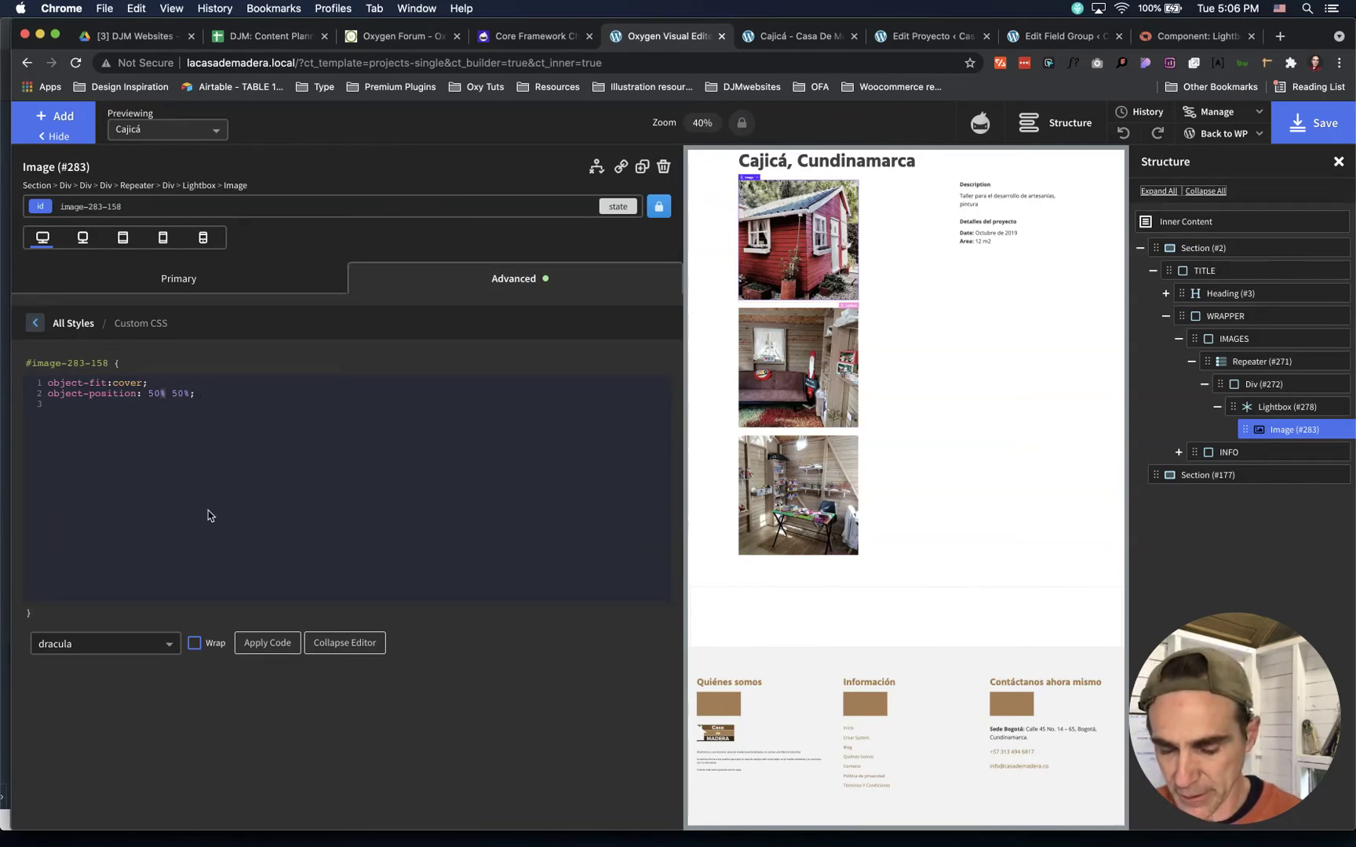
Try 50px as the horizontal object-position value and restore it to 50%
key(BackSpace)
text(px)
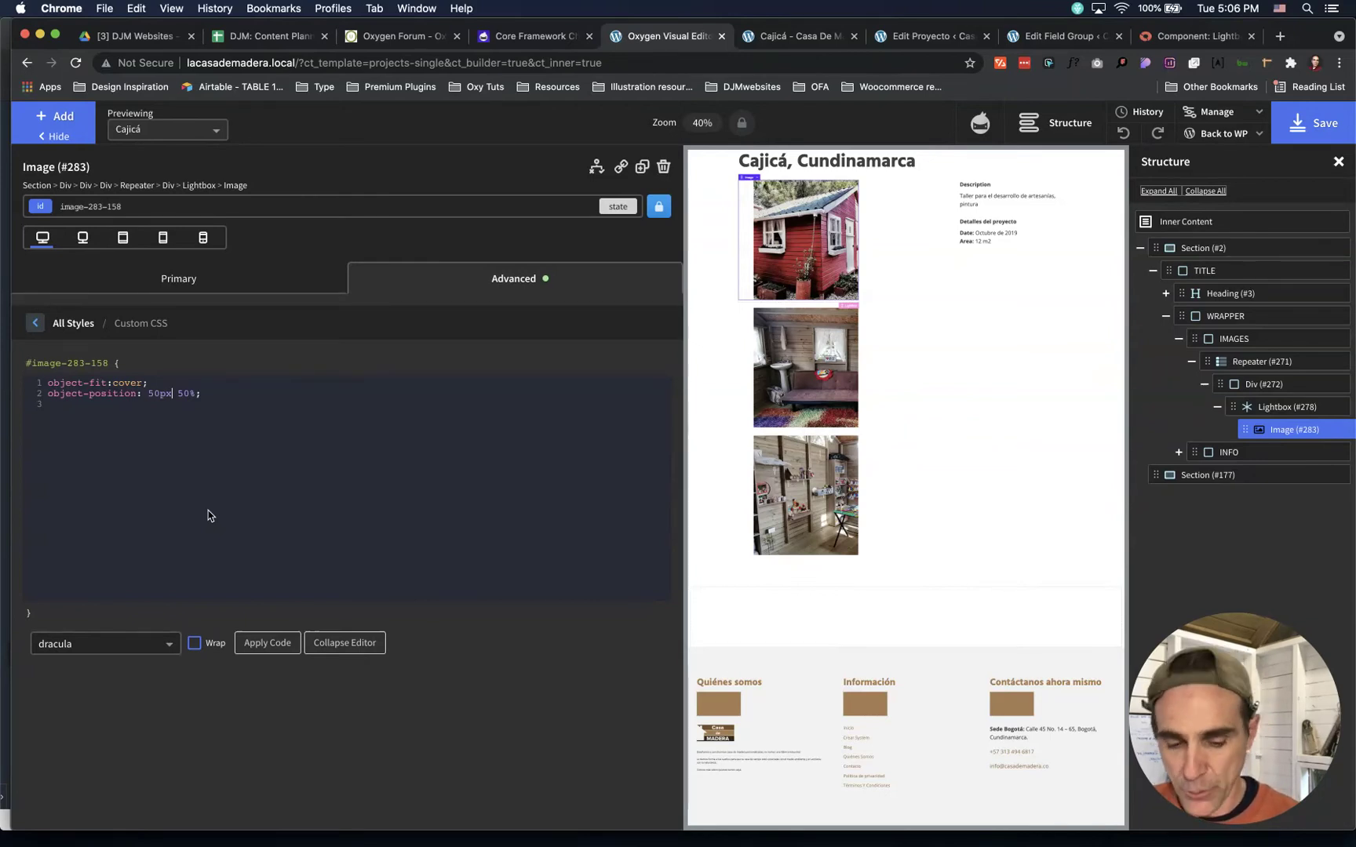
key(BackSpace)
key(BackSpace)
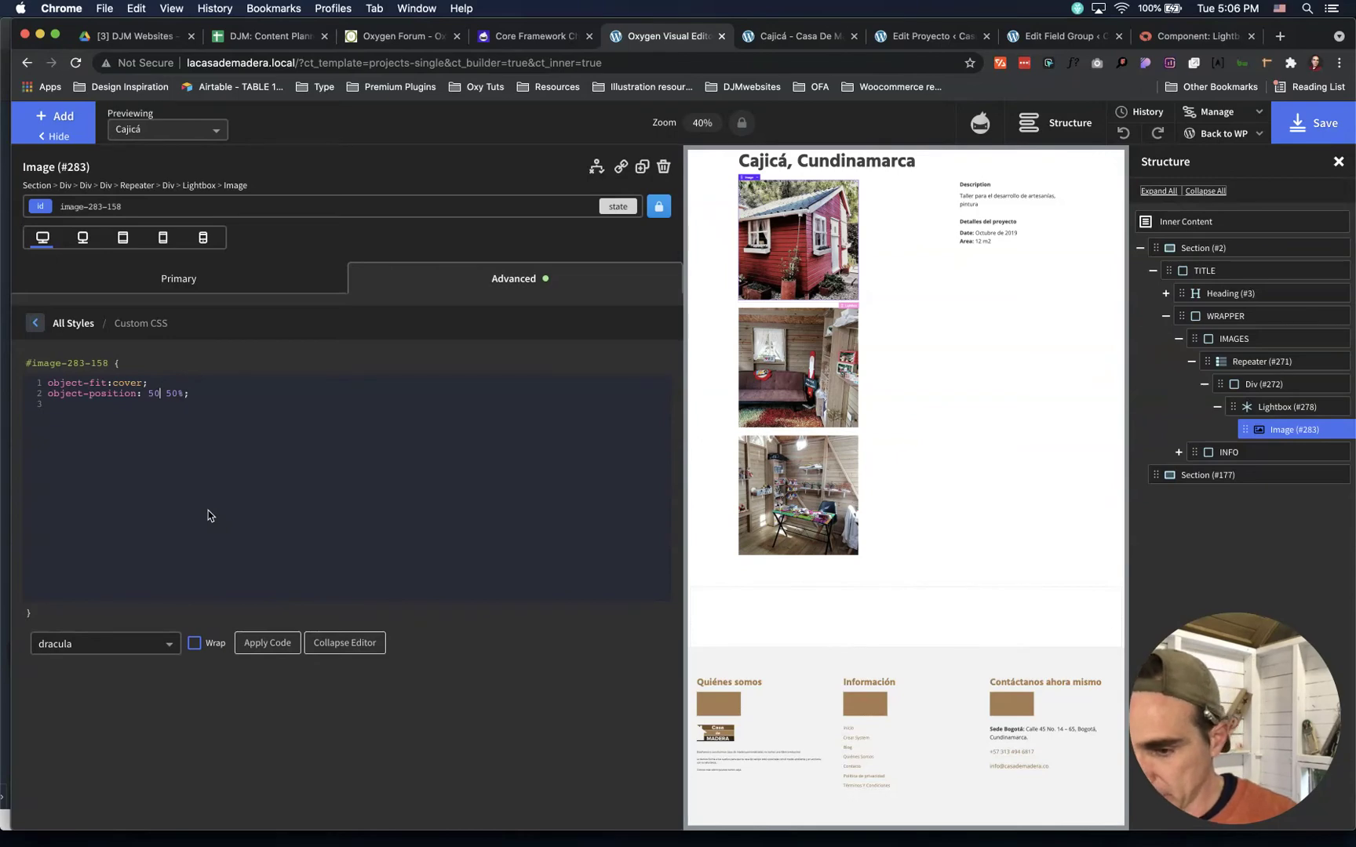
text(%)
Apply the image's custom CSS, collapse the code editor and check the cropped images on the page
click(267, 643)
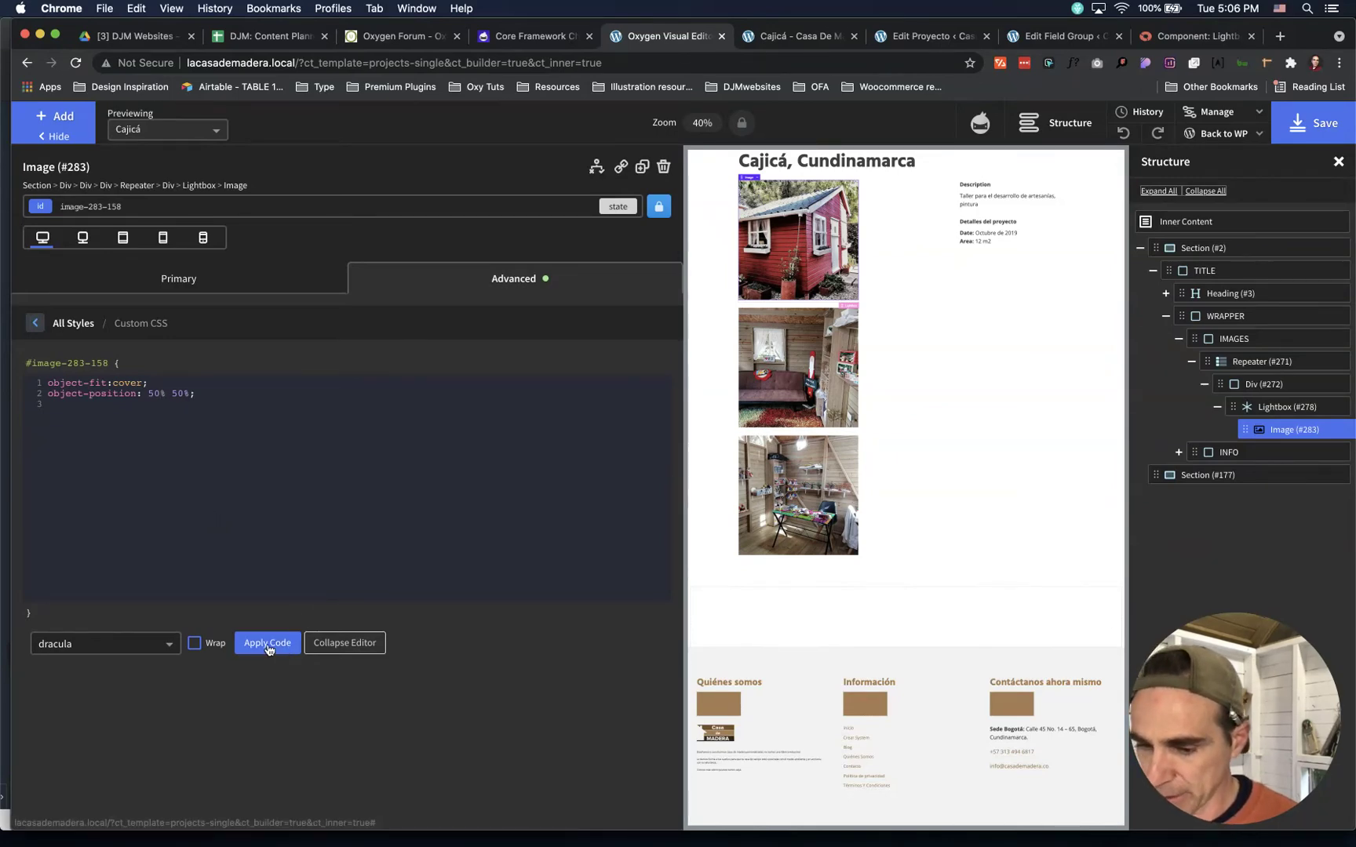
click(342, 643)
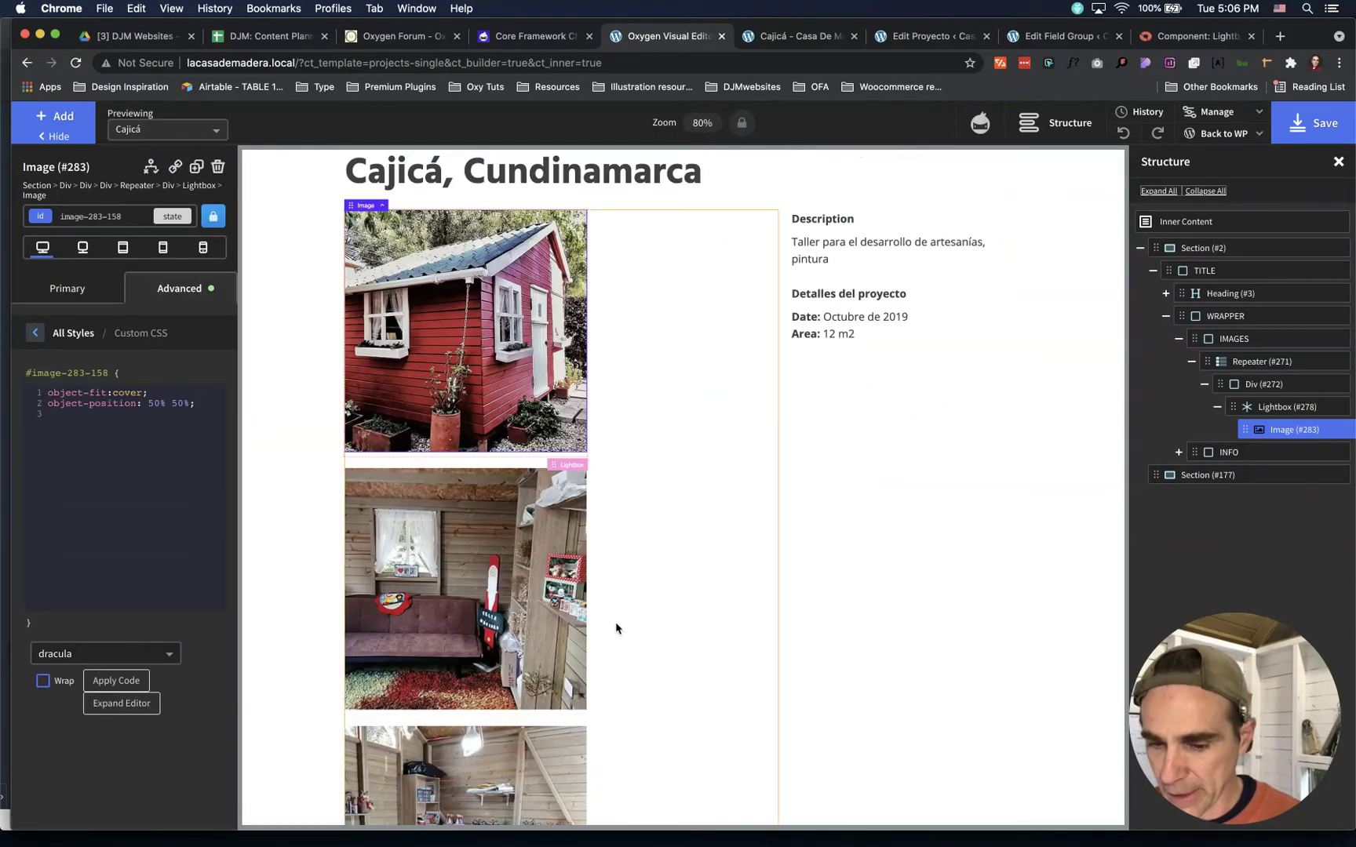
scroll(463, 435, down, 5)
scroll(957, 503, up, 5)
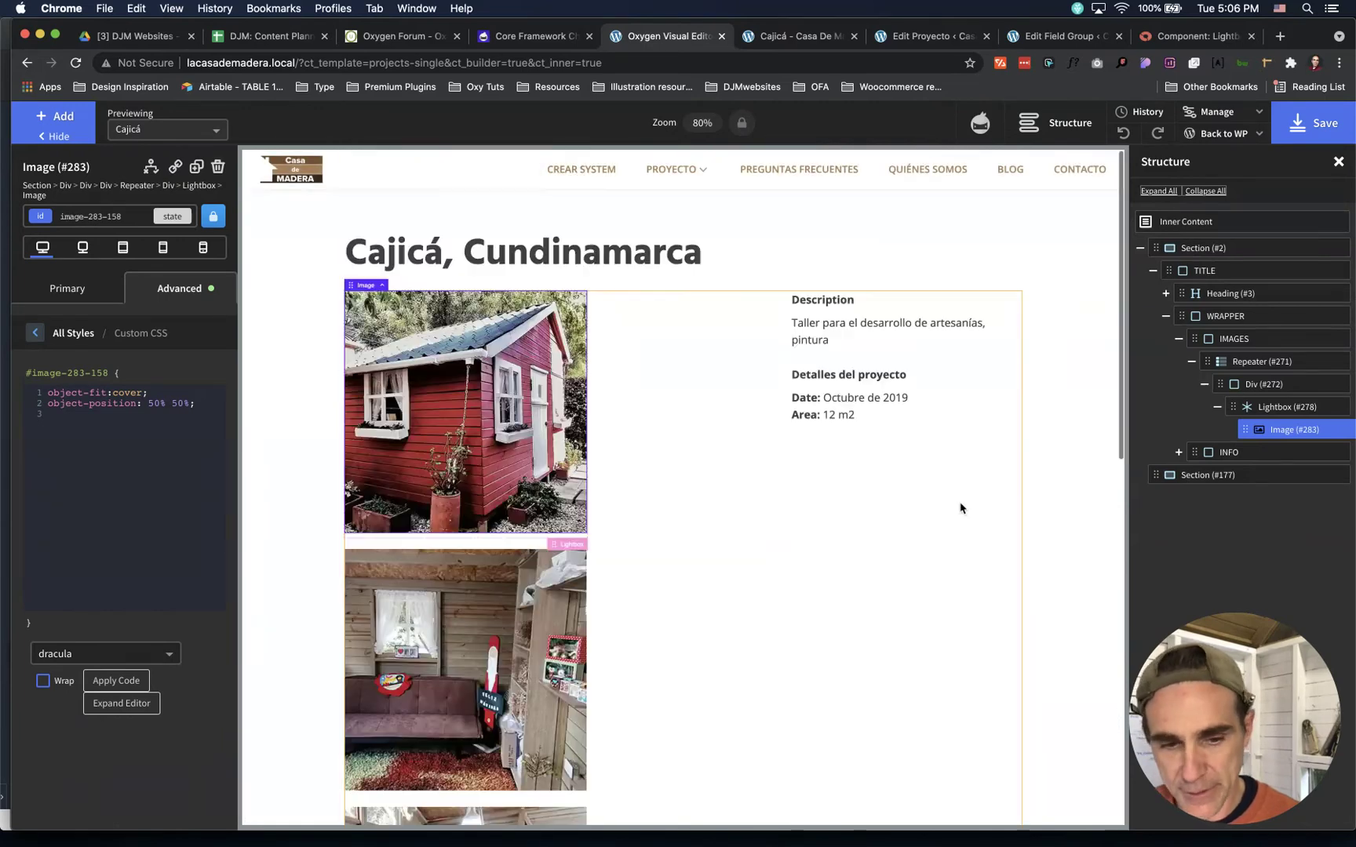
Set the in-builder visibility of the Lightbox around the image to Visible and save the template
click(1271, 407)
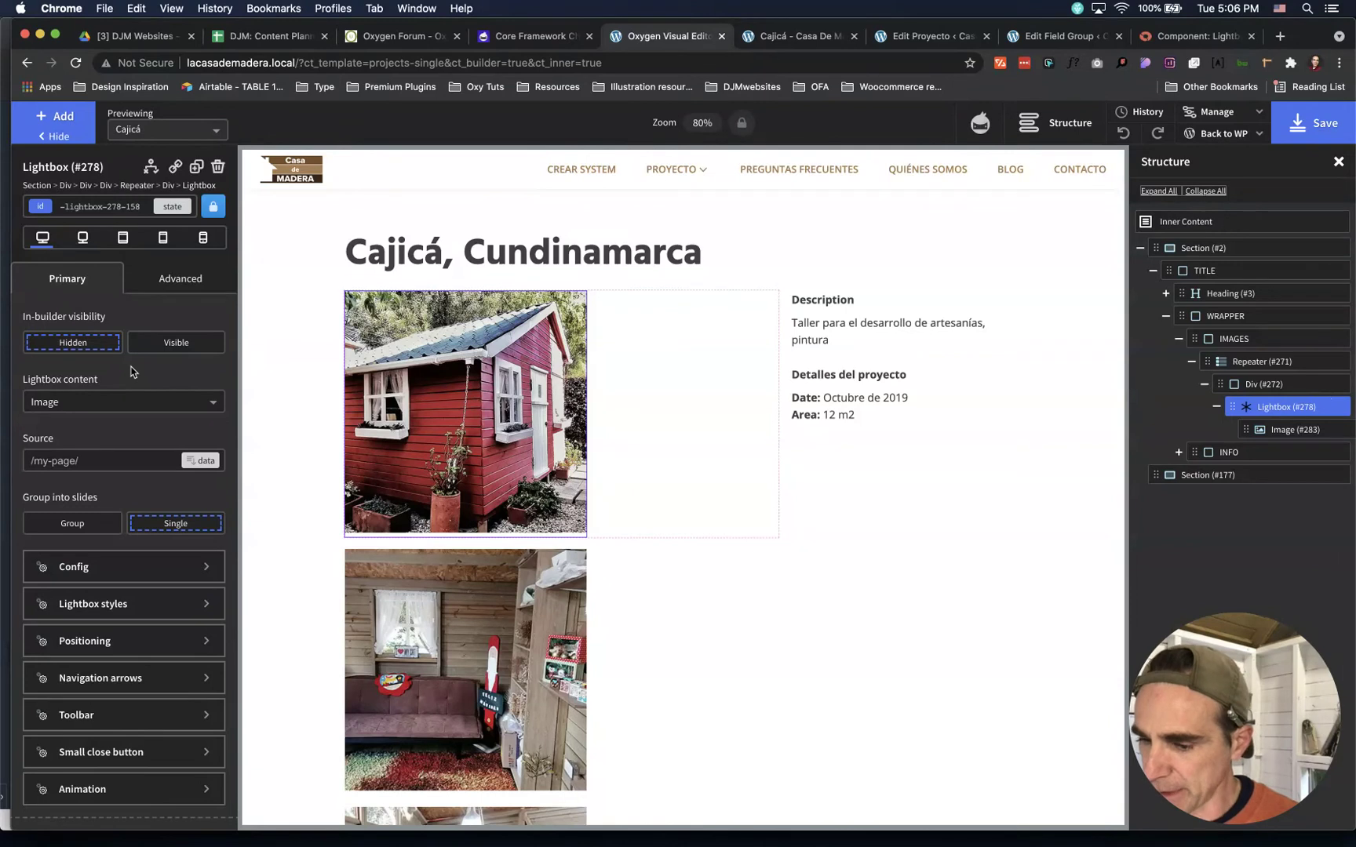
click(201, 462)
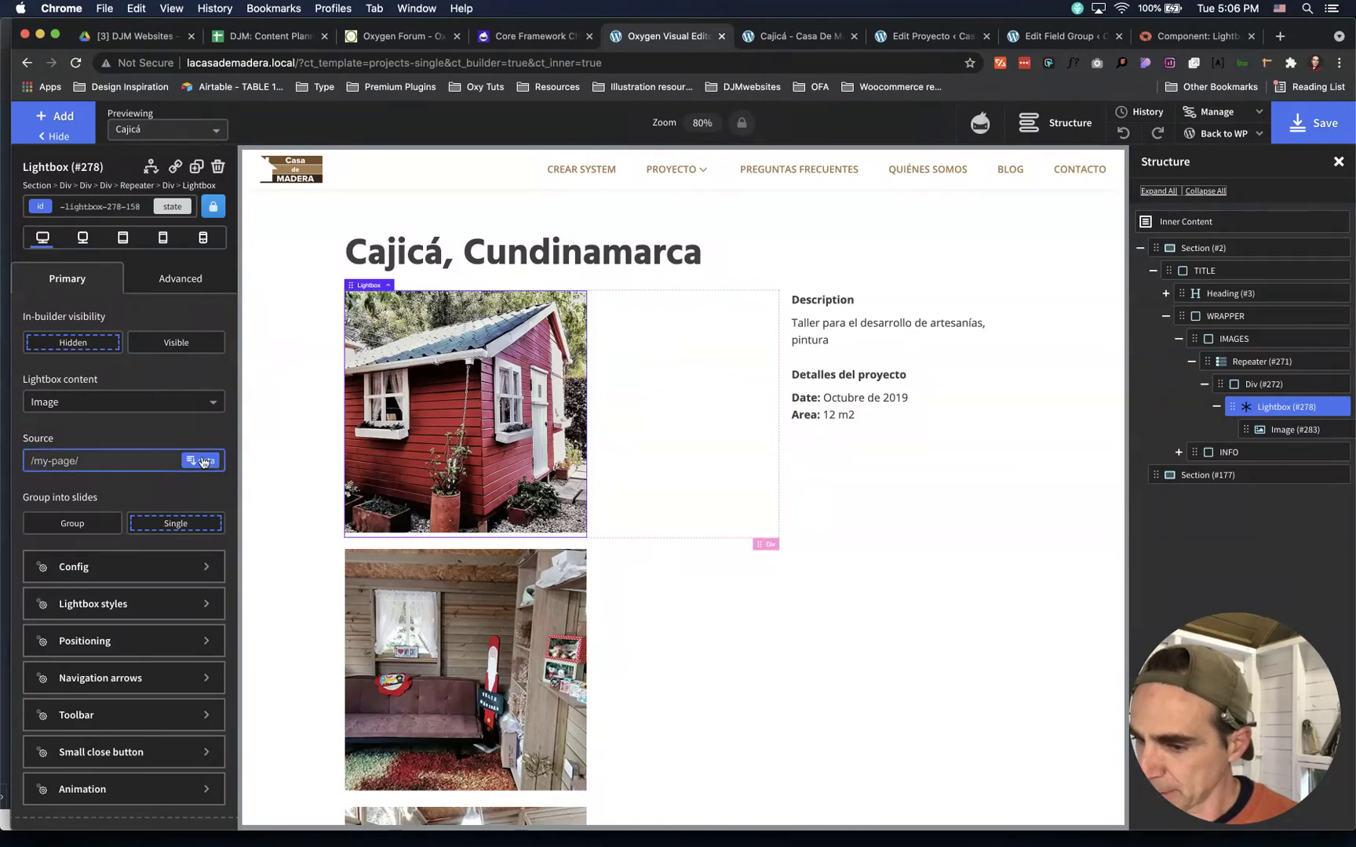
scroll(118, 605, down, 3)
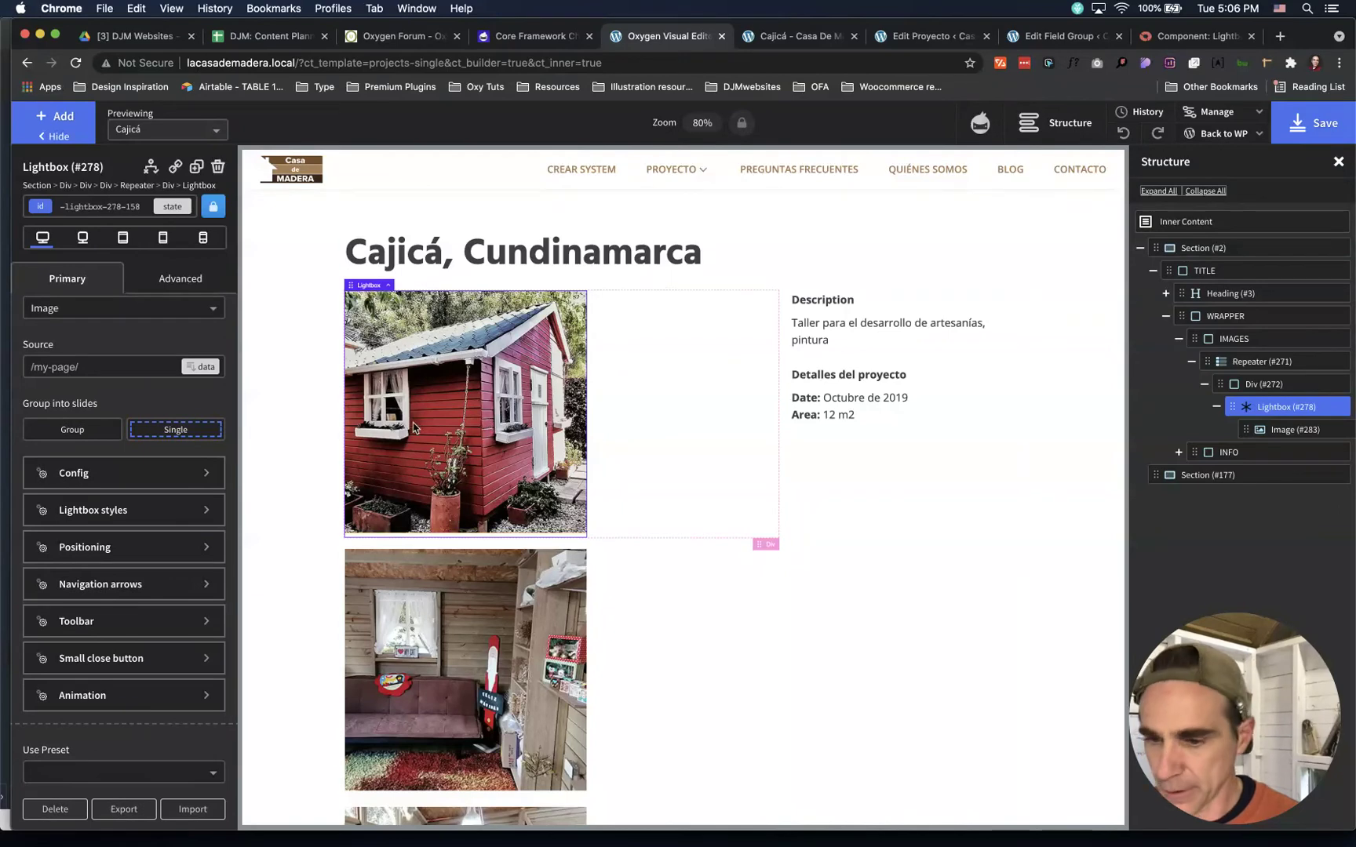
scroll(118, 431, up, 3)
click(182, 345)
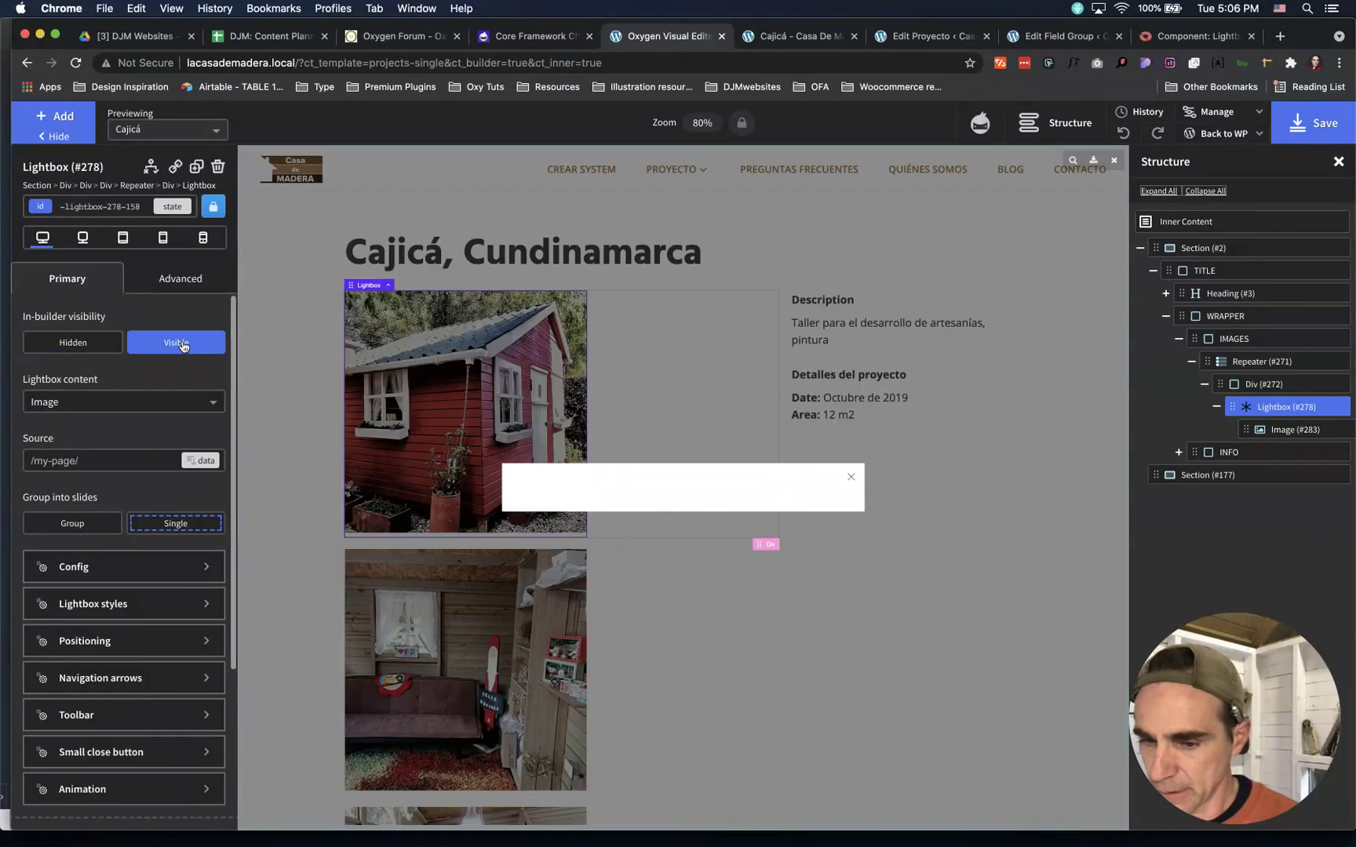
click(1300, 135)
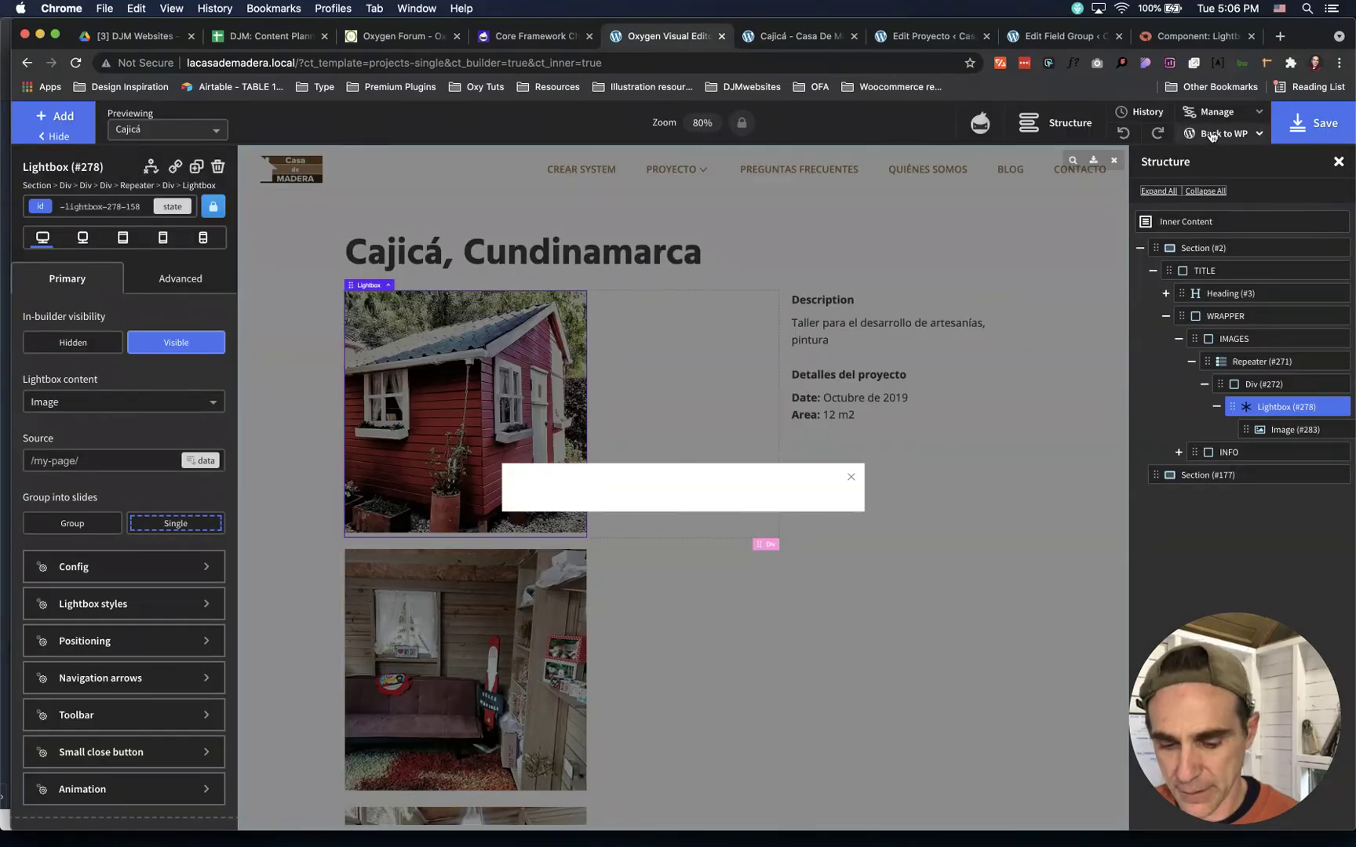
Open the Cajicá project page on the front end in place of its old tab and test the lightbox on the first two images
mouse_move(1212, 135)
click(1209, 186)
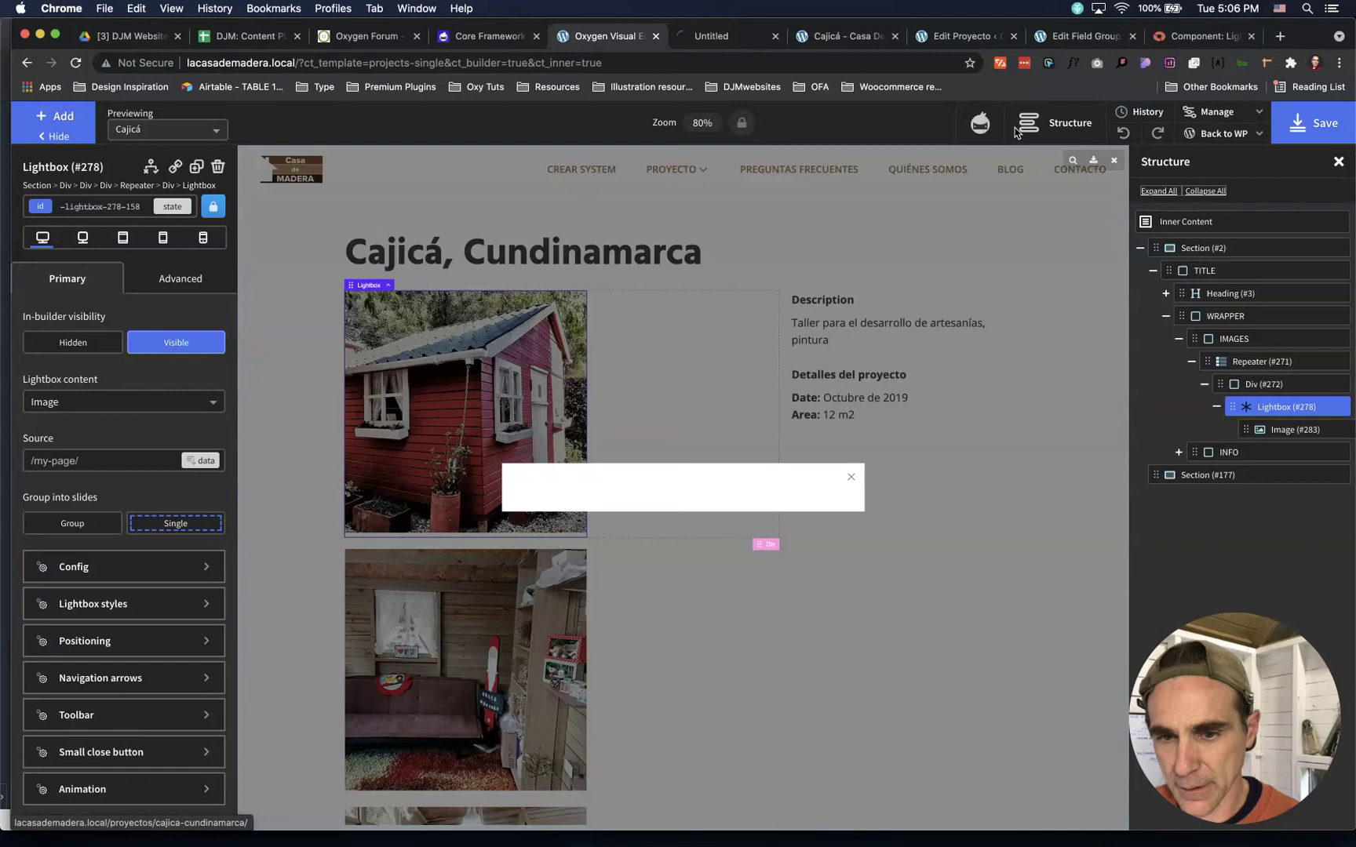
click(896, 36)
click(738, 43)
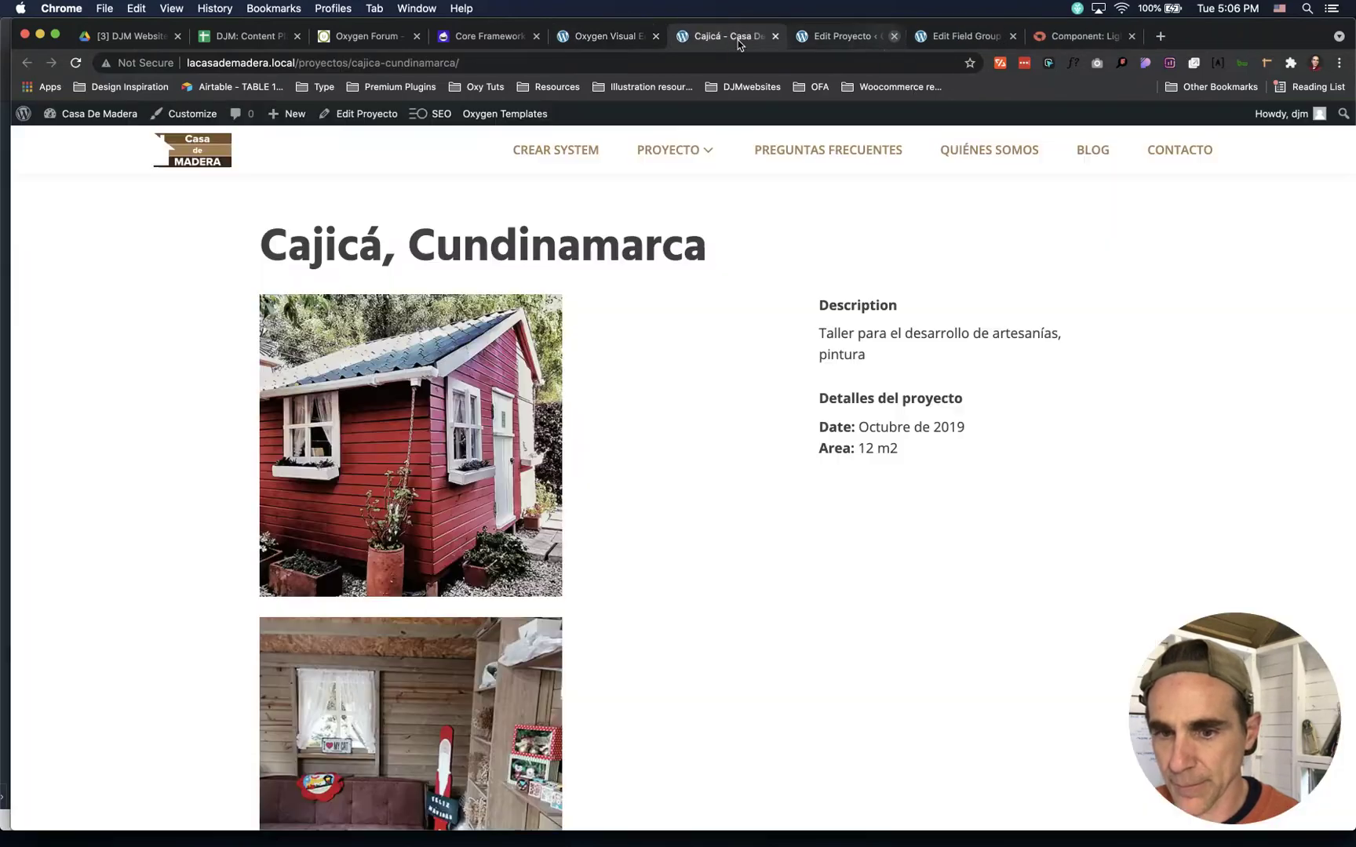
click(514, 439)
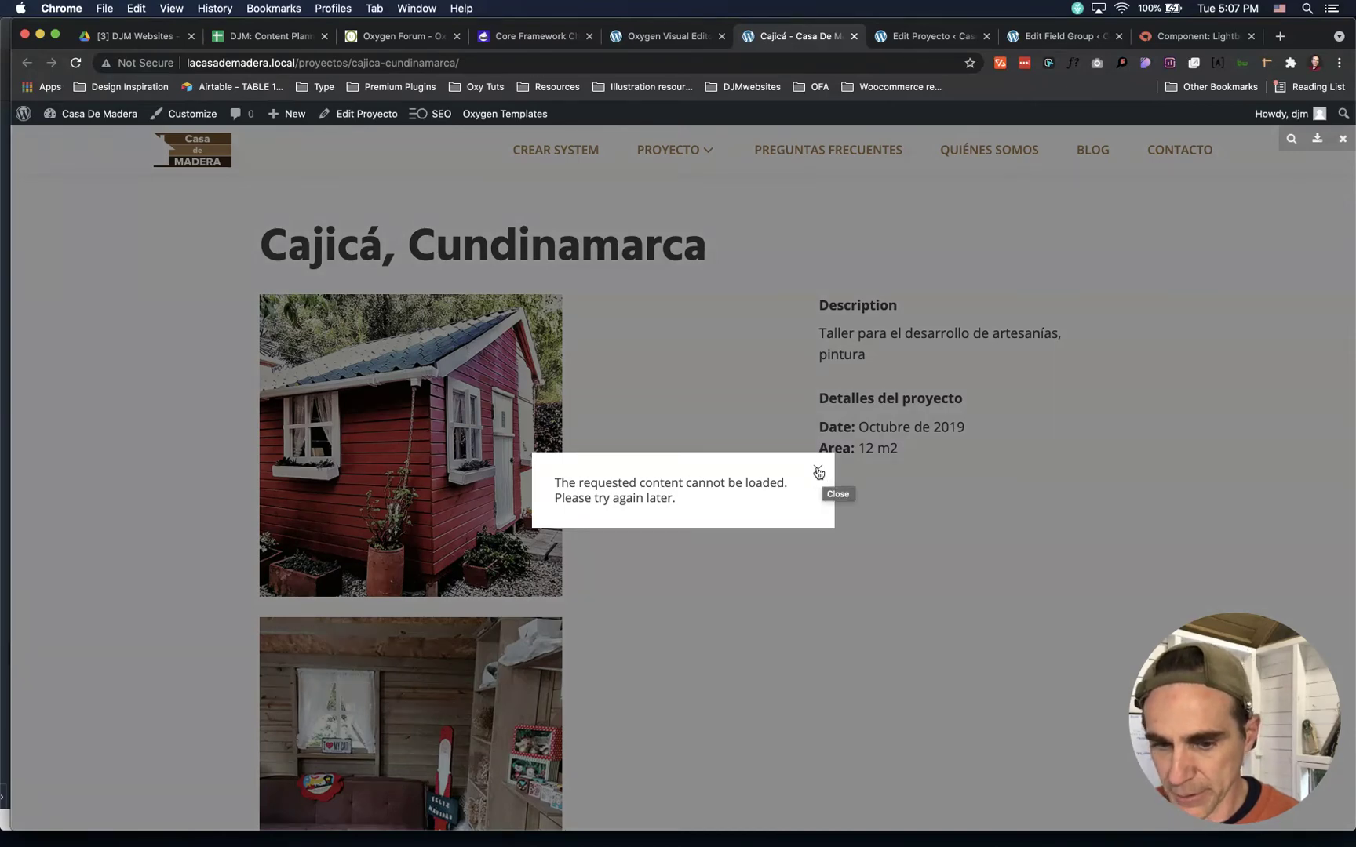
click(817, 471)
click(471, 706)
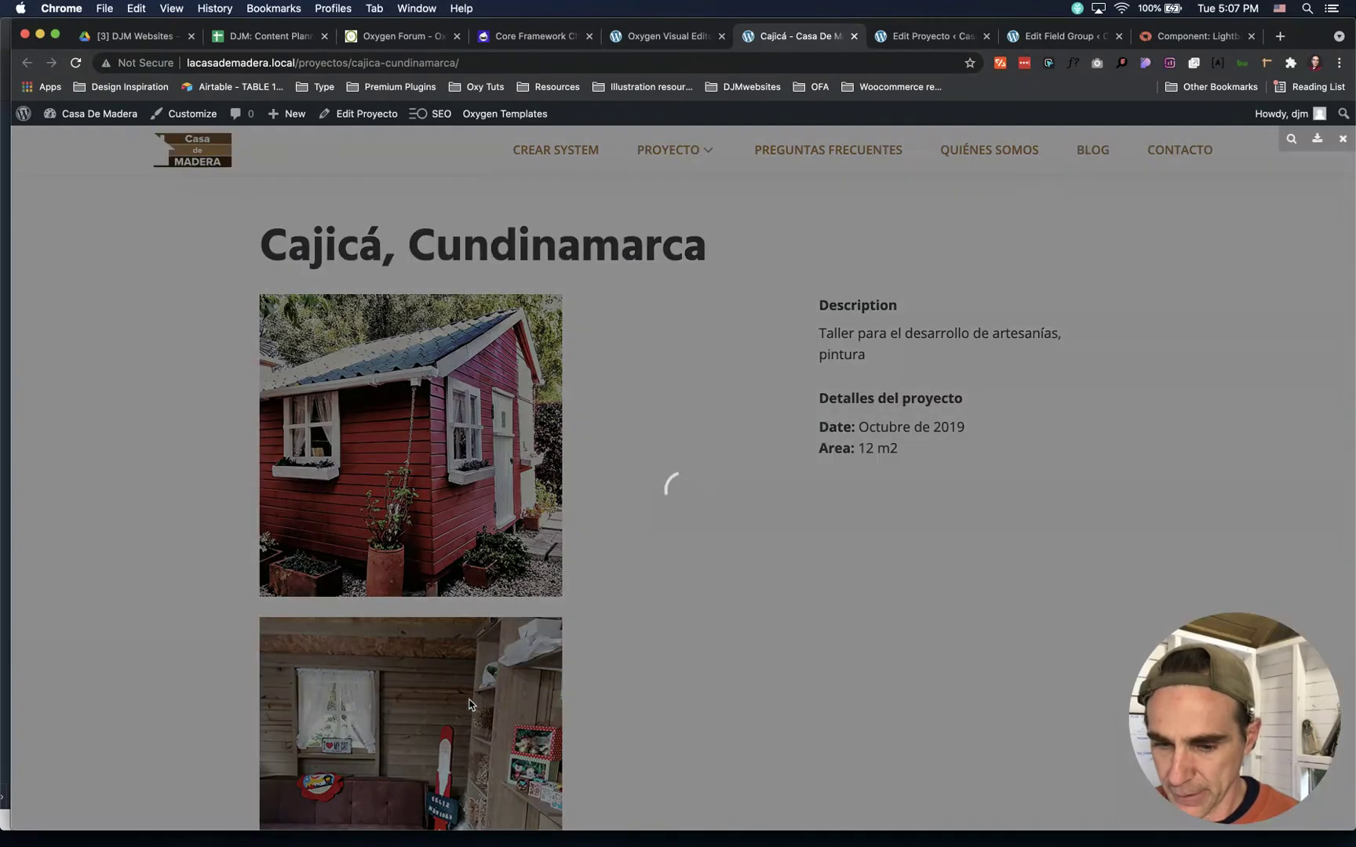
click(817, 468)
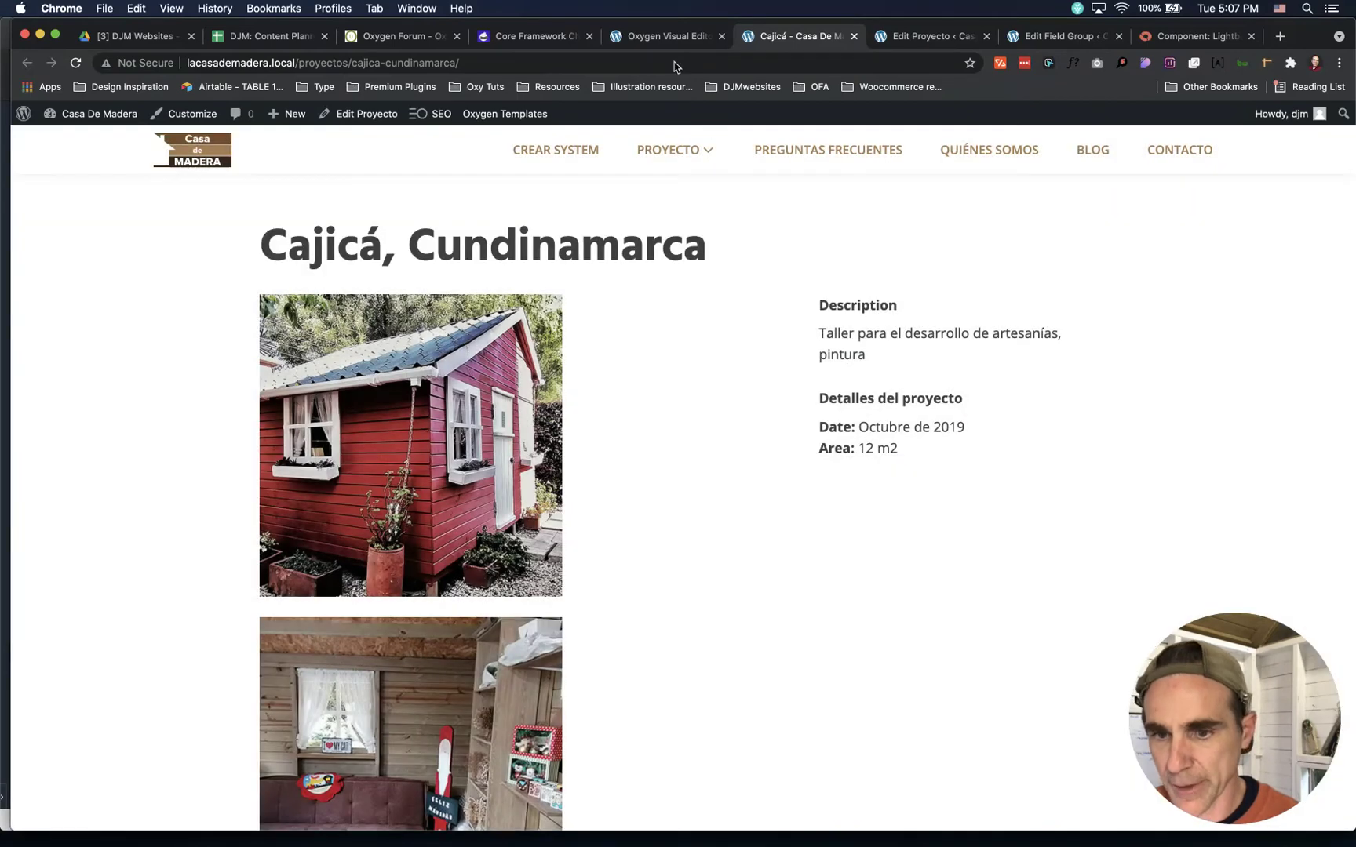
Back in the Oxygen builder, link the Lightbox's source to the repeater's image field as dynamic data
click(661, 37)
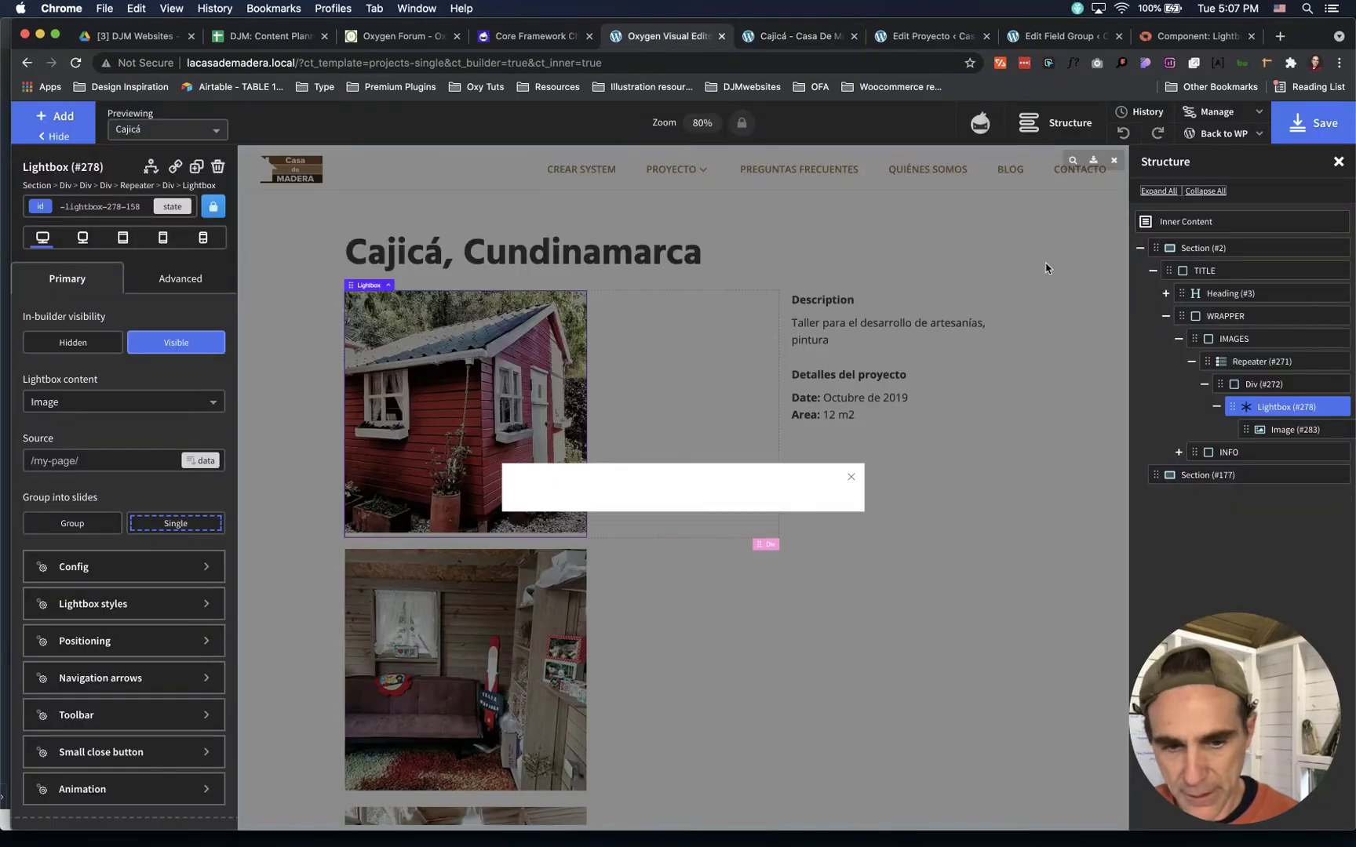
click(193, 463)
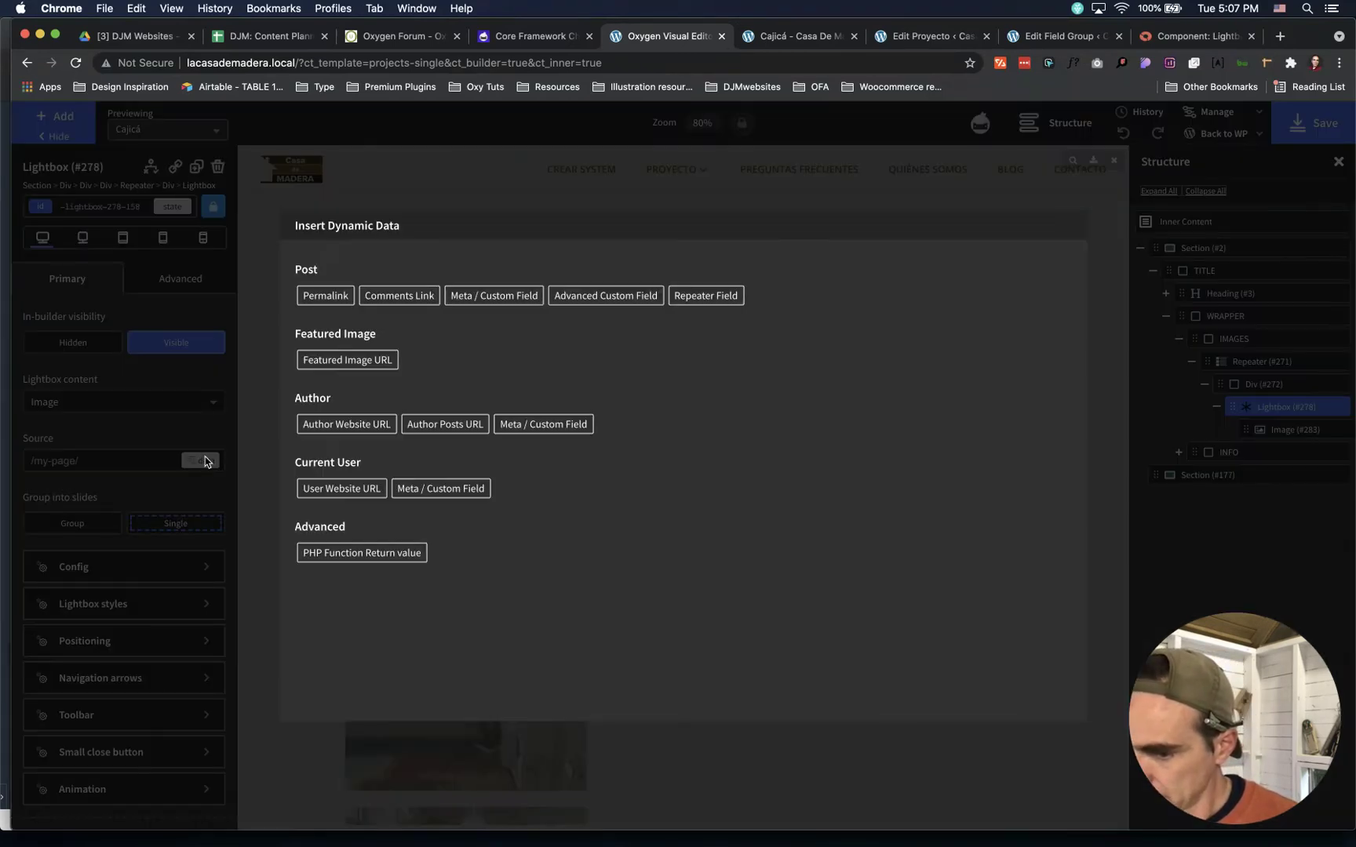
click(703, 296)
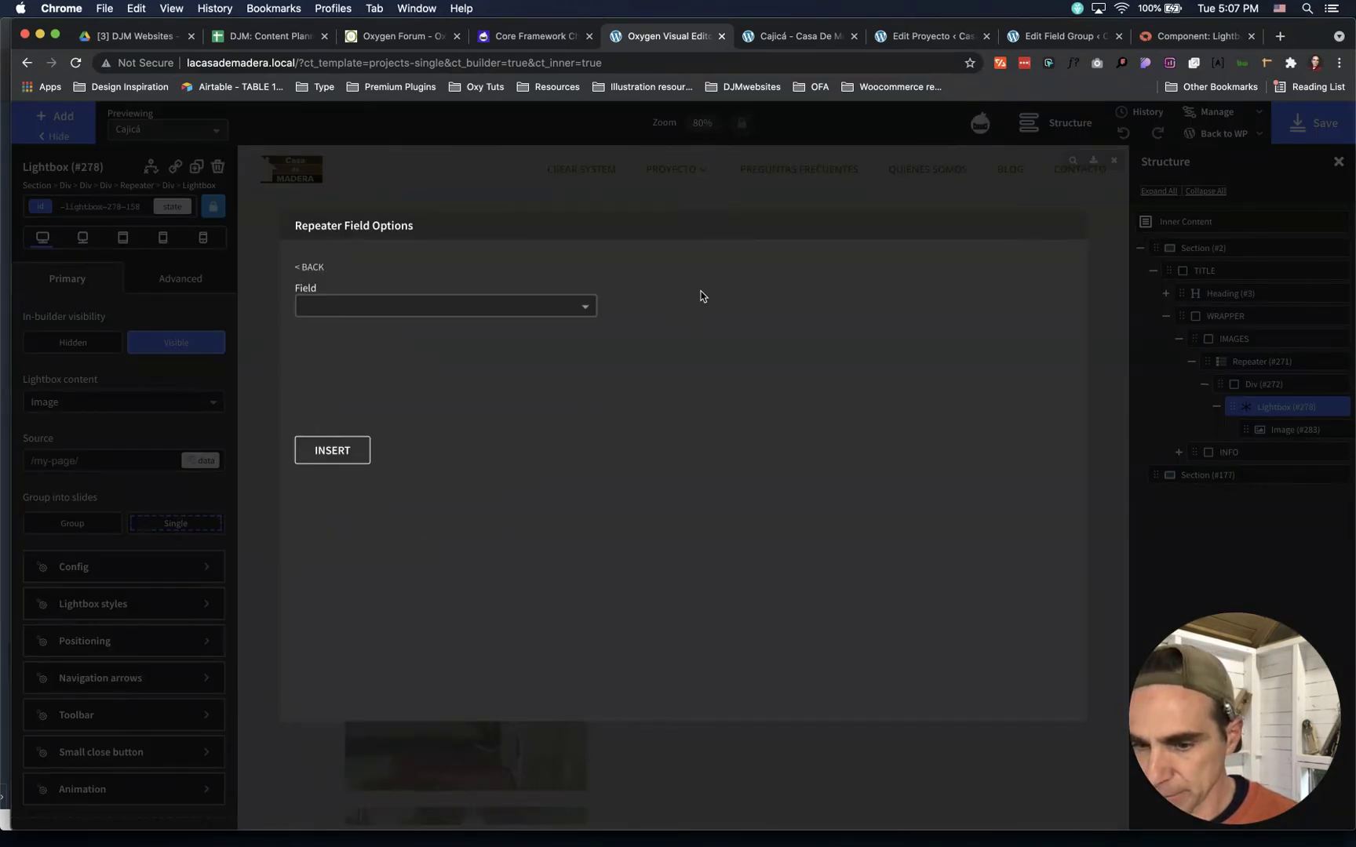
click(436, 306)
click(373, 336)
click(332, 451)
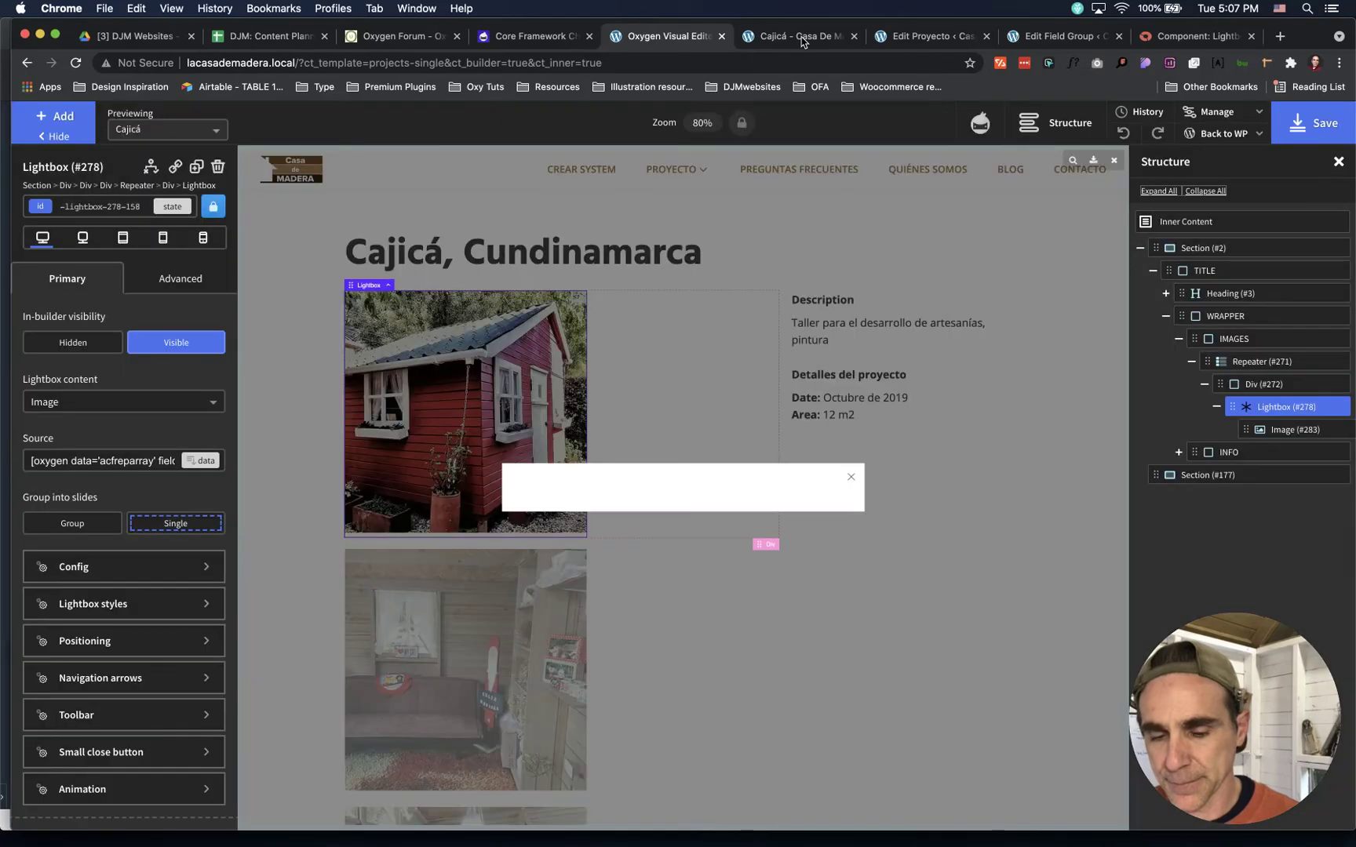
Reload the Cajicá project page on the front end and check that the first two images enlarge in the lightbox
click(802, 39)
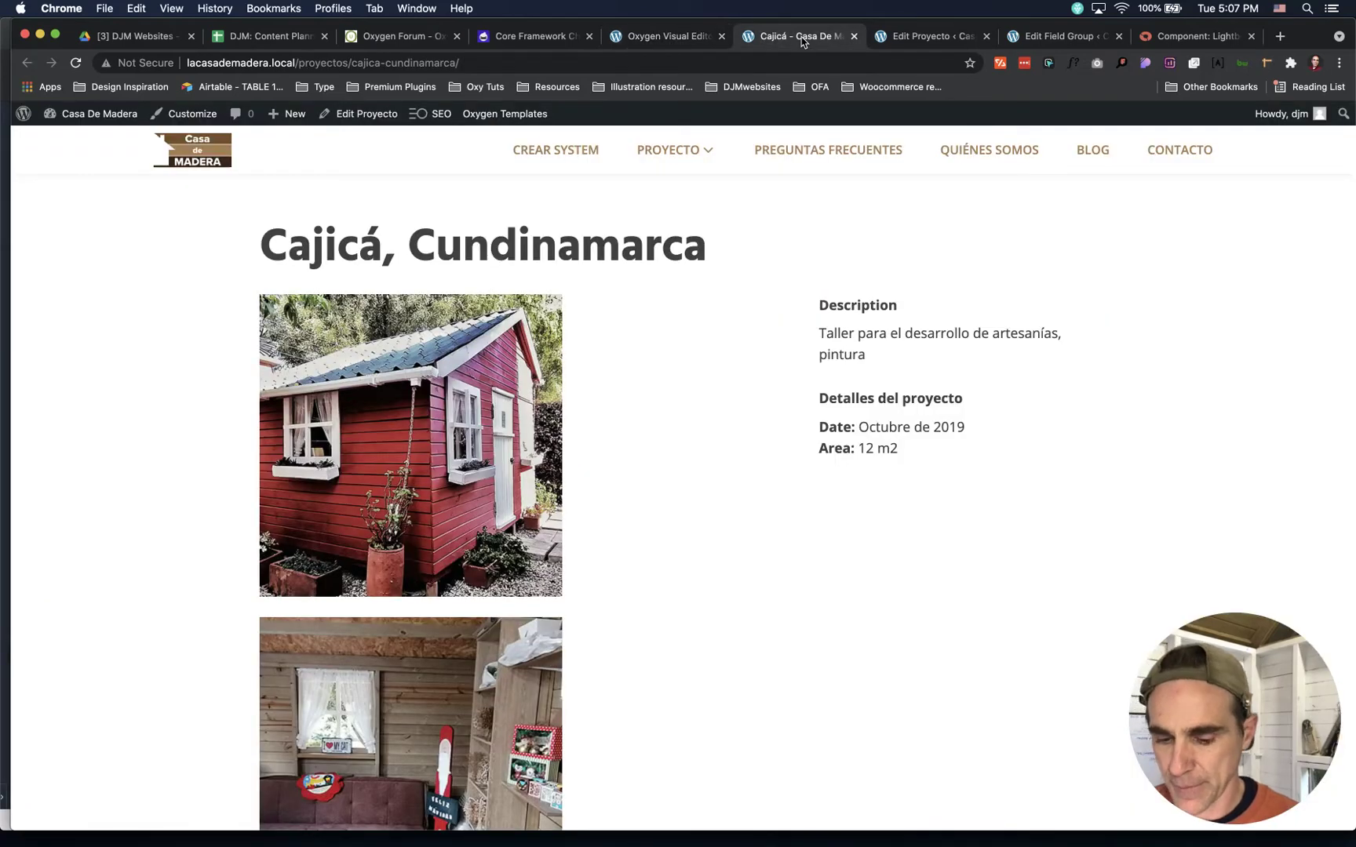
key(super+r)
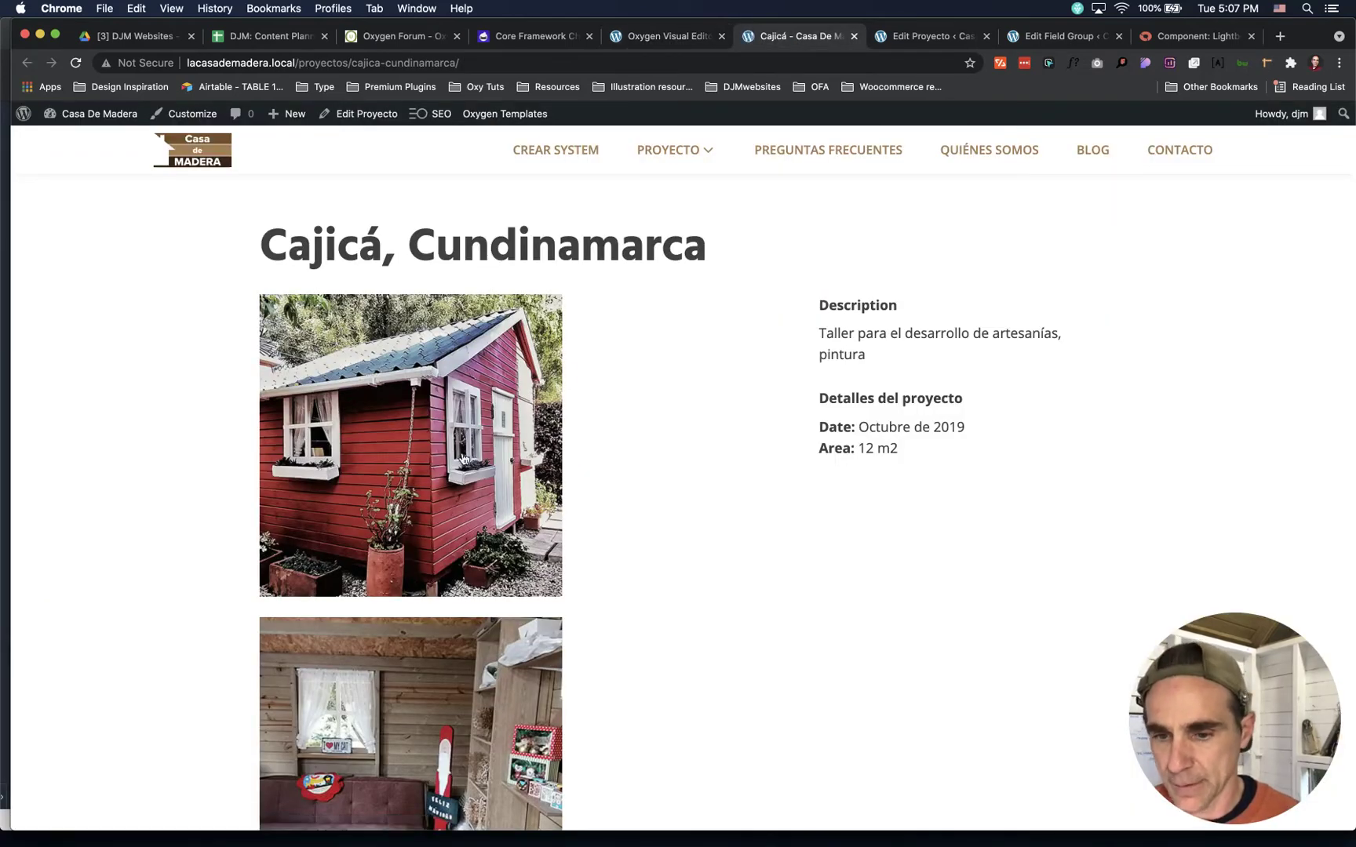
click(443, 455)
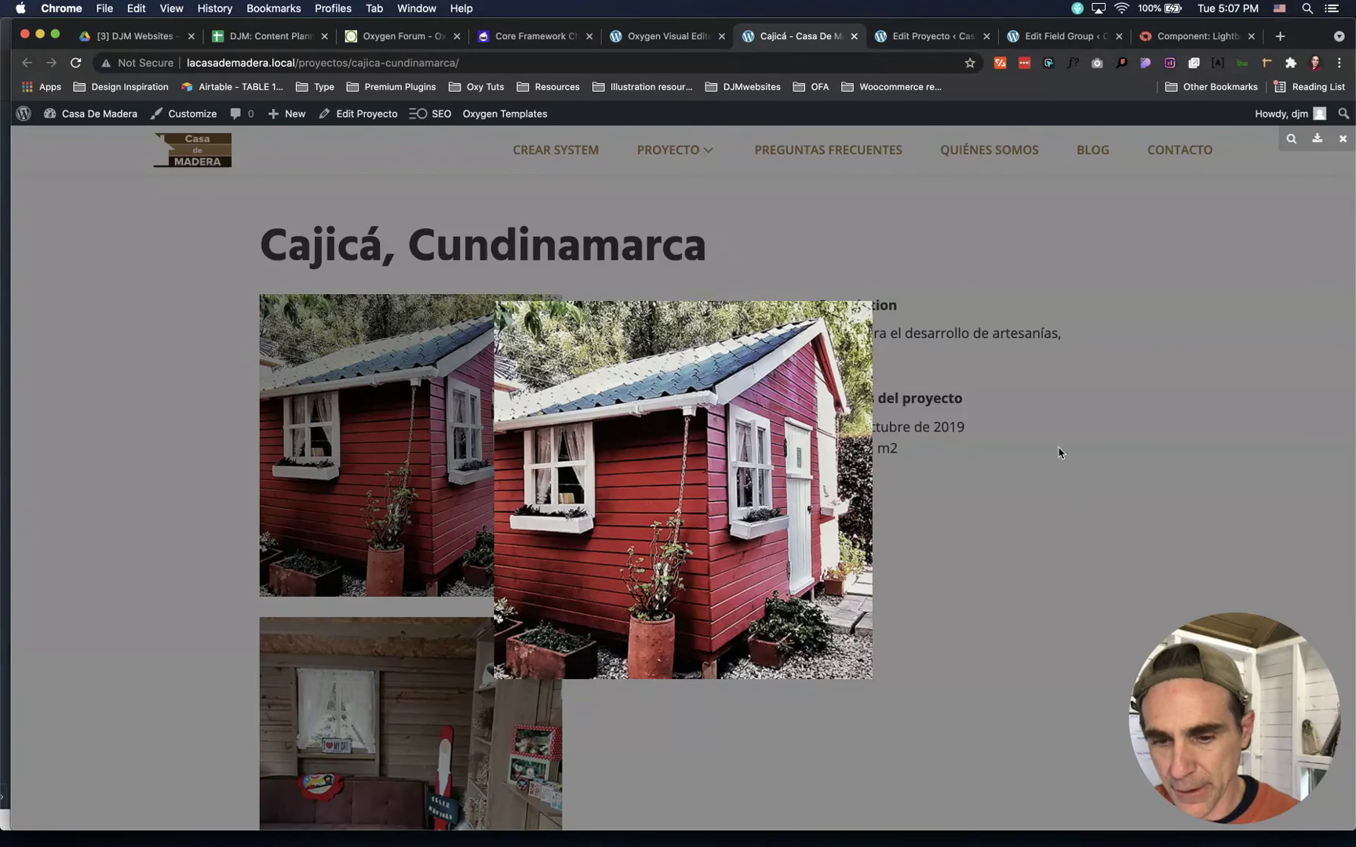
click(1007, 423)
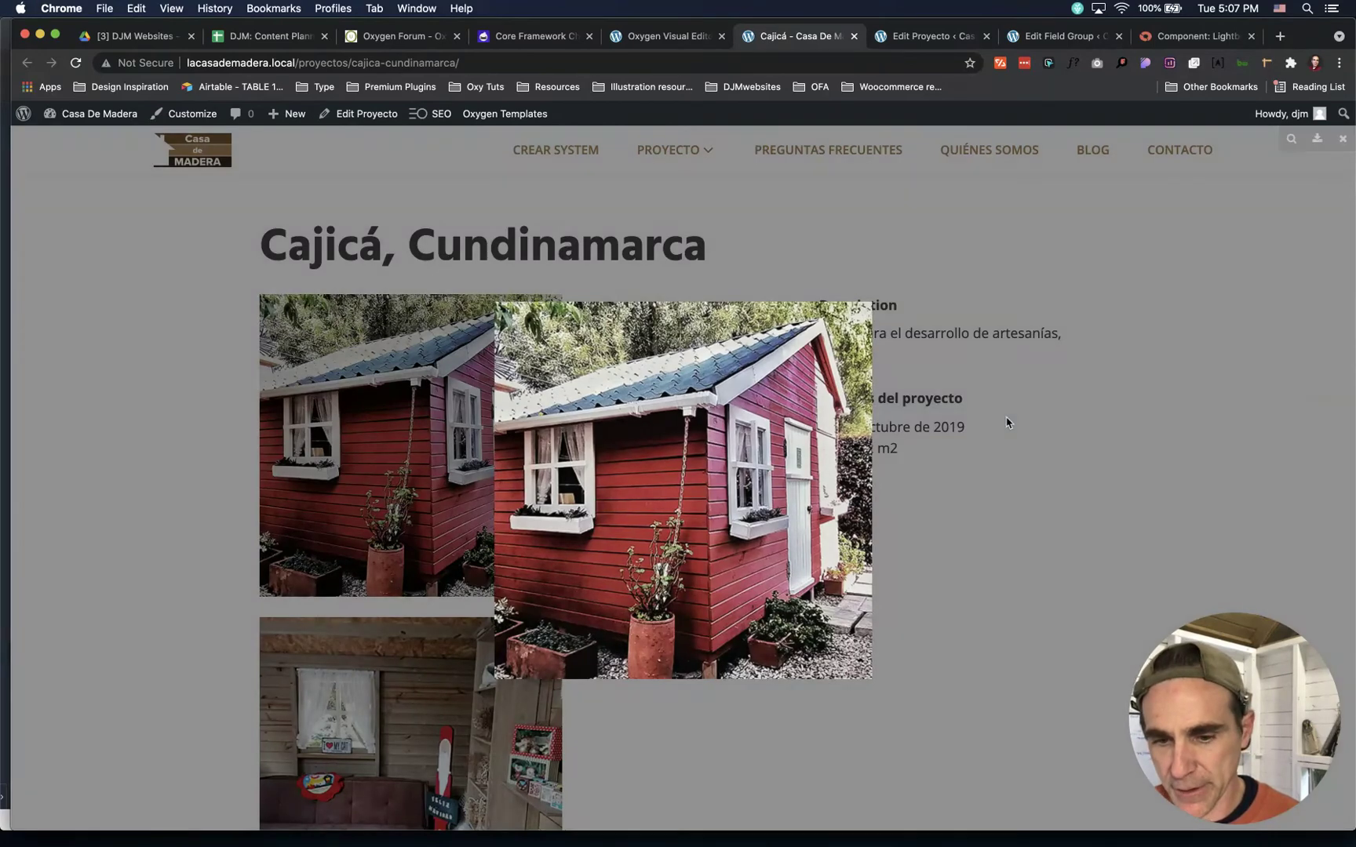
click(676, 39)
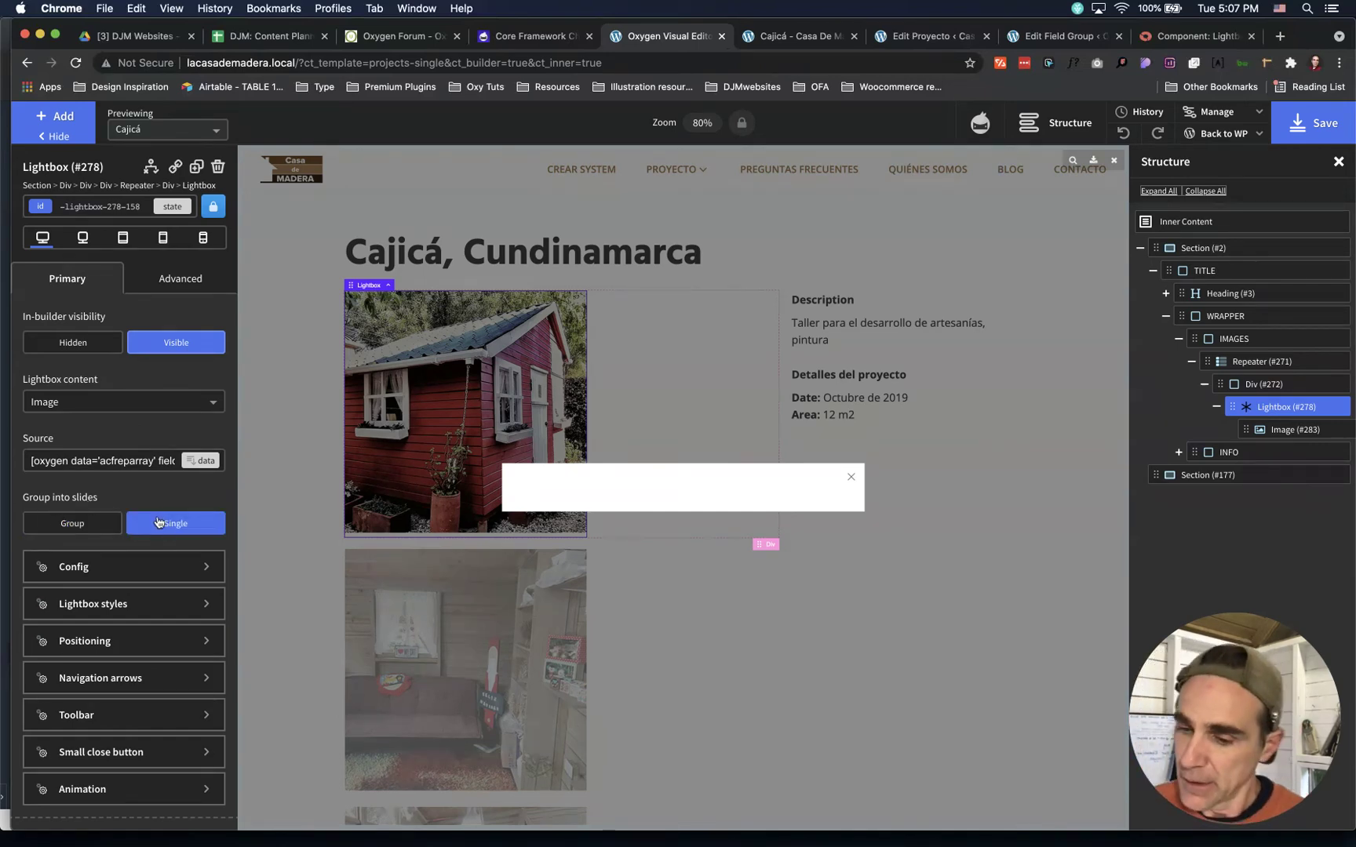
click(791, 34)
click(484, 376)
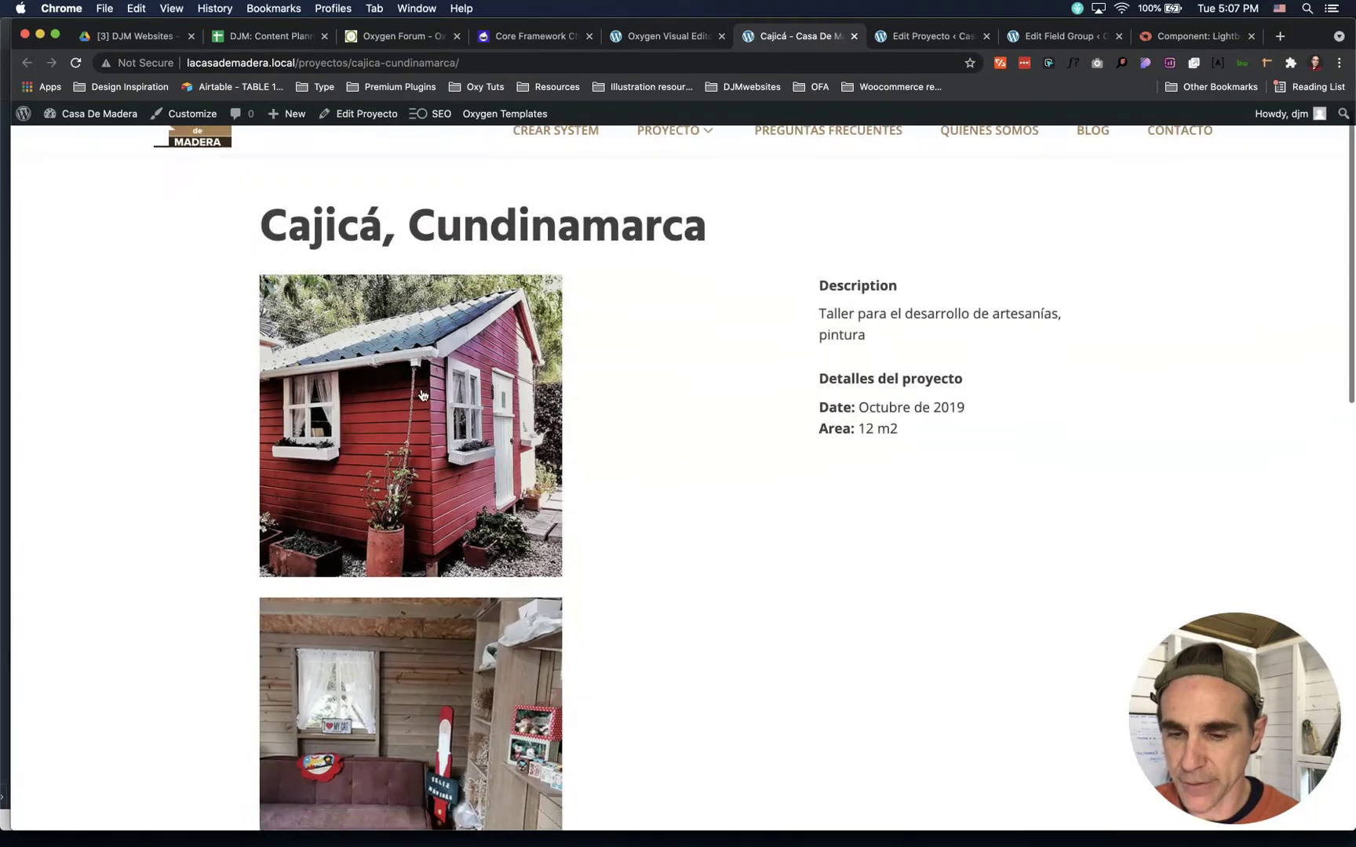
scroll(353, 440, down, 5)
click(350, 441)
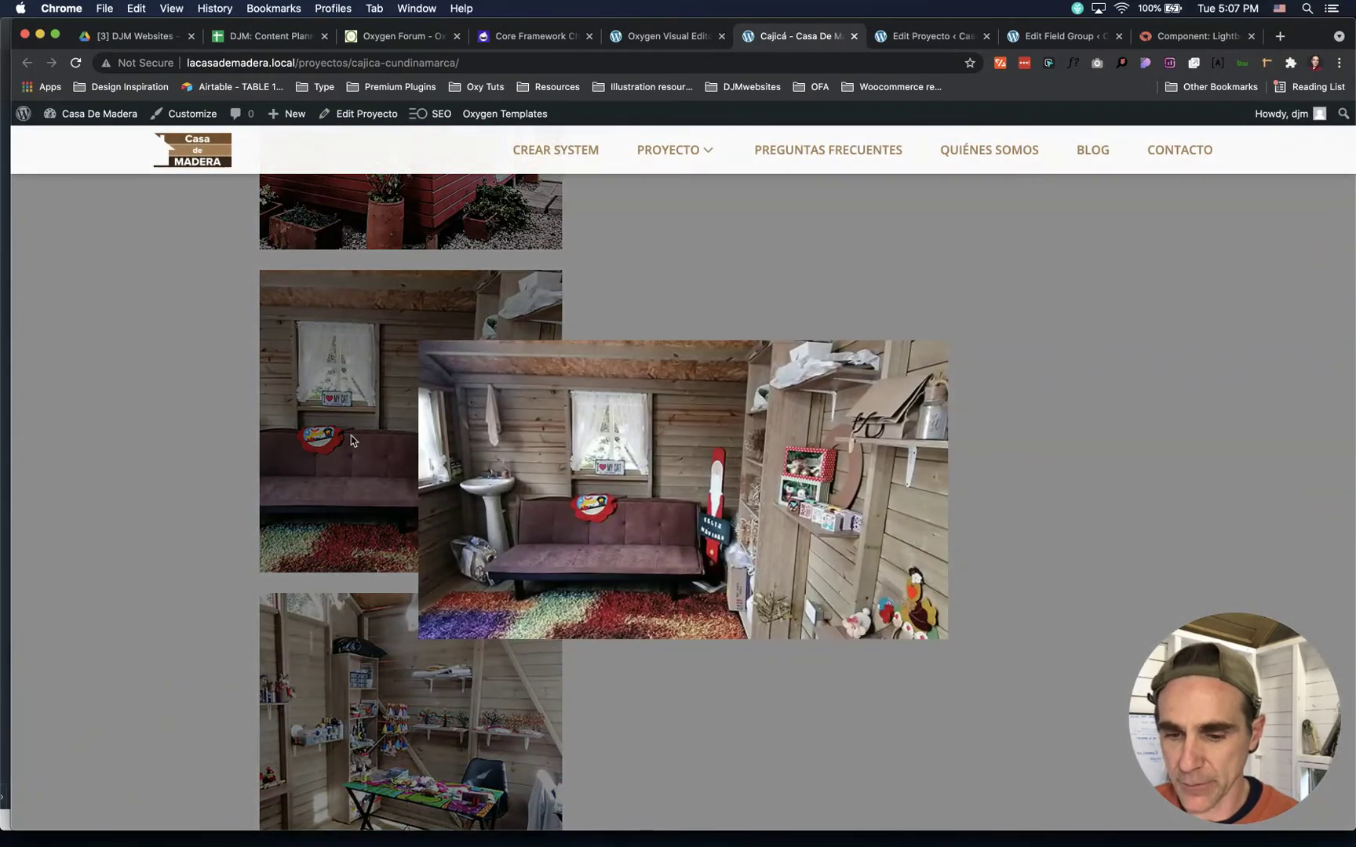
click(351, 441)
Group the Lightbox images into slides in the builder, and test moving forward and back through them on the front-end page
click(668, 39)
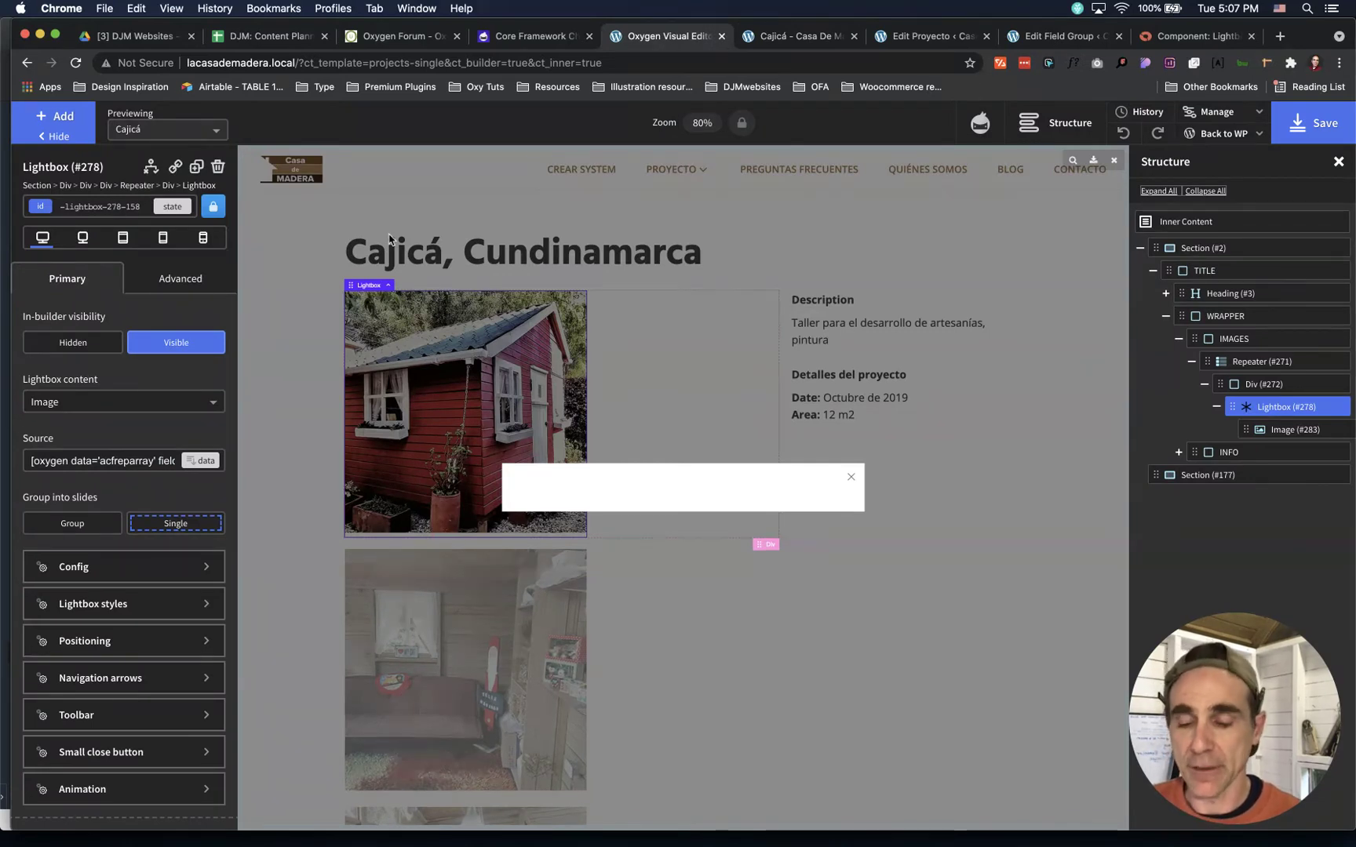
click(73, 525)
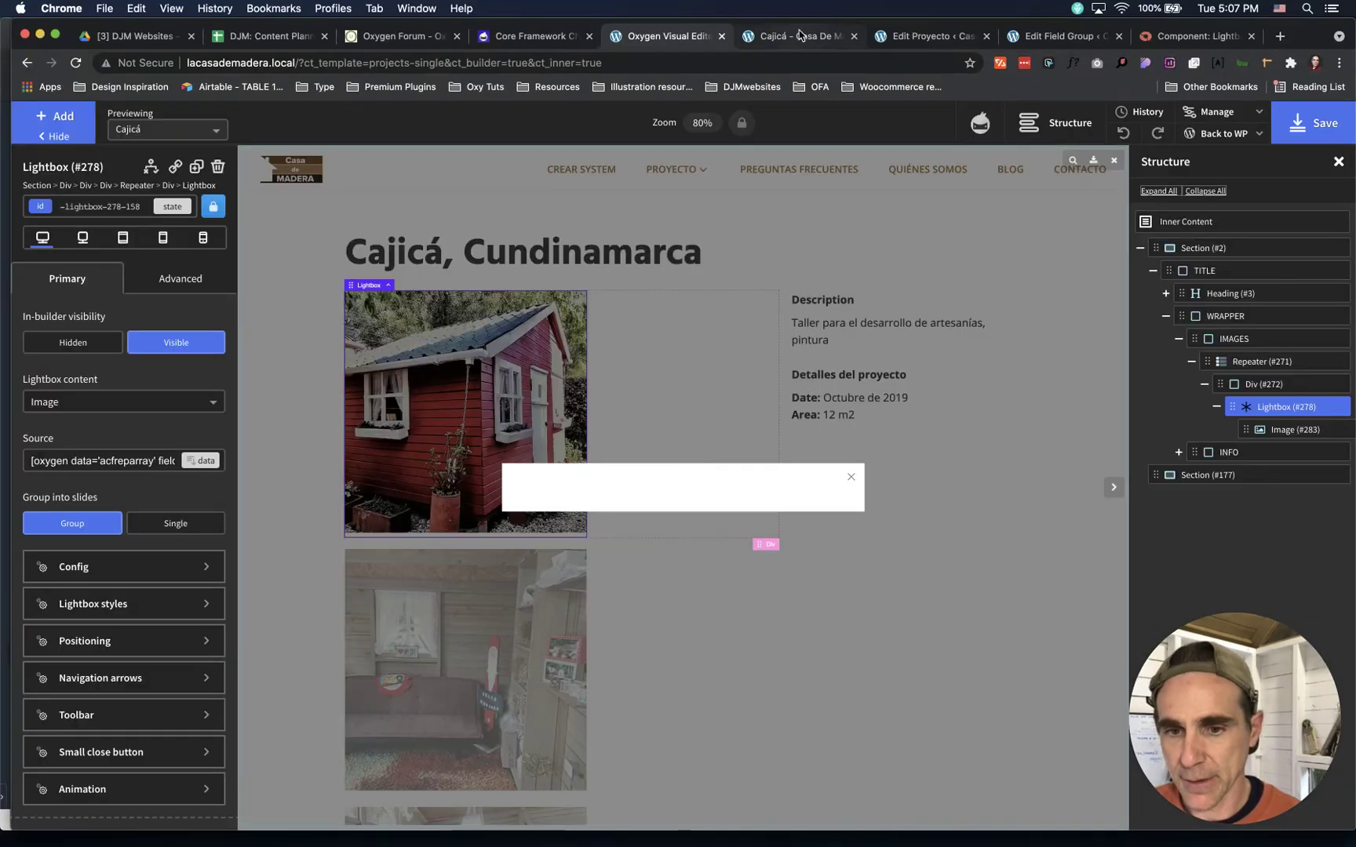
click(800, 35)
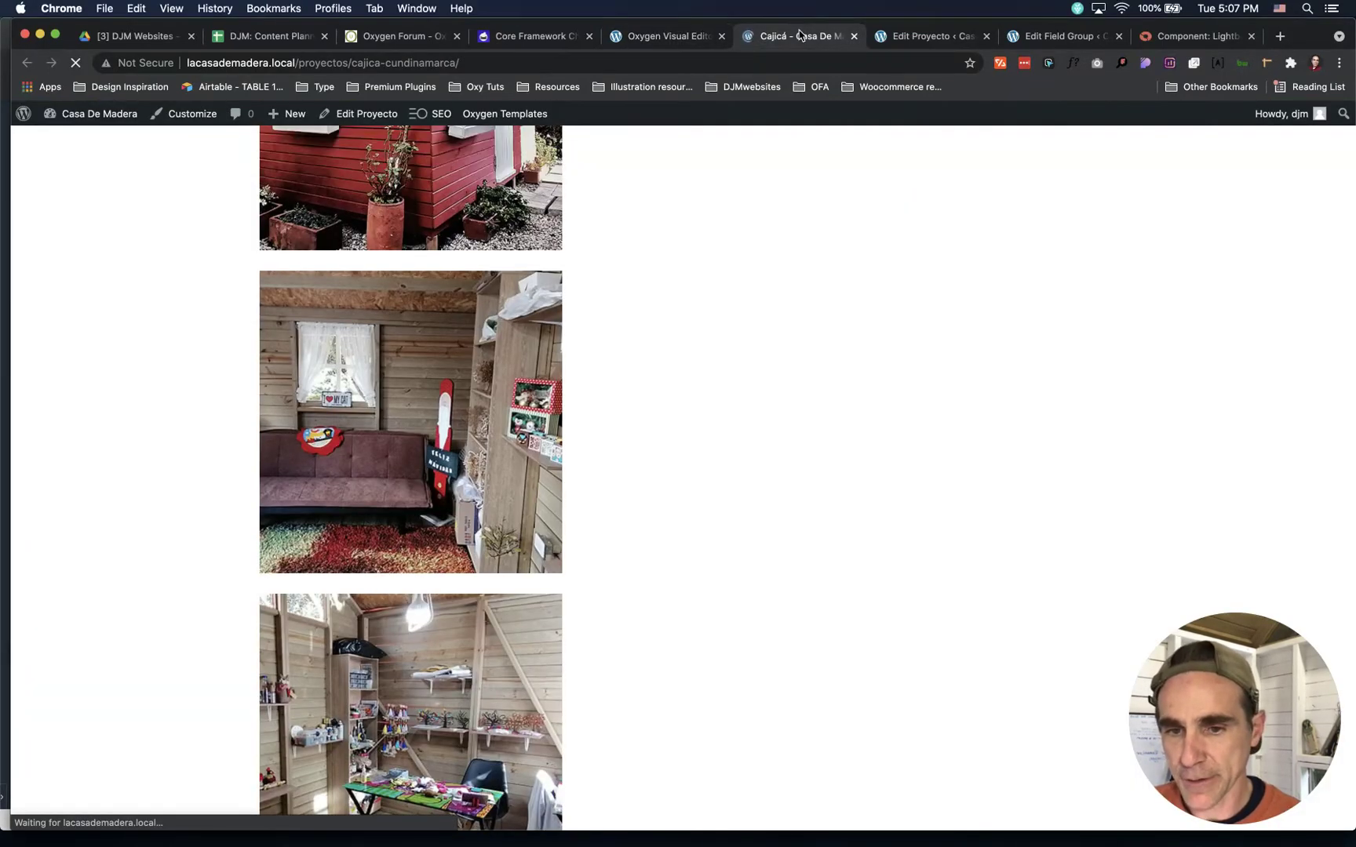
click(431, 250)
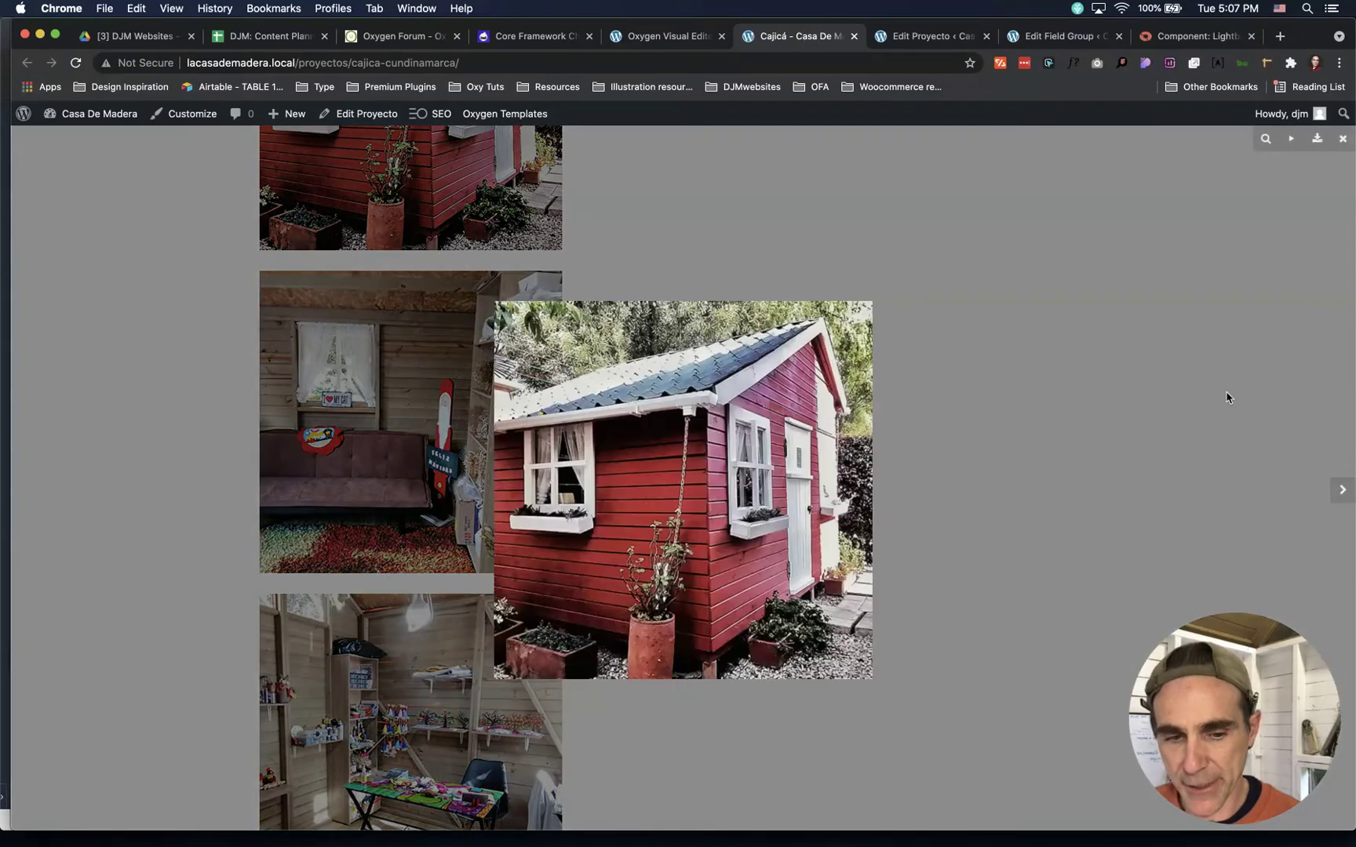
click(1342, 490)
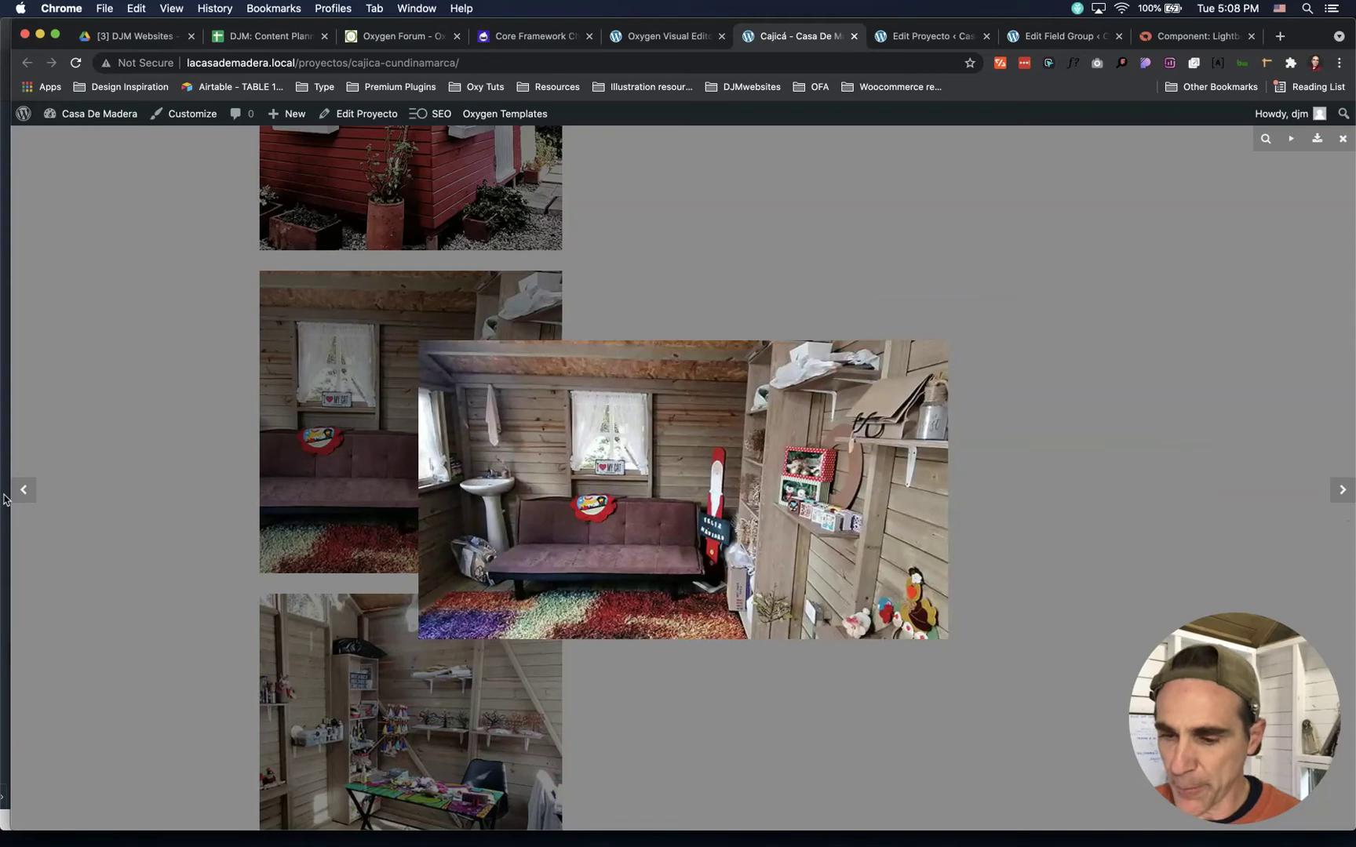
click(1343, 490)
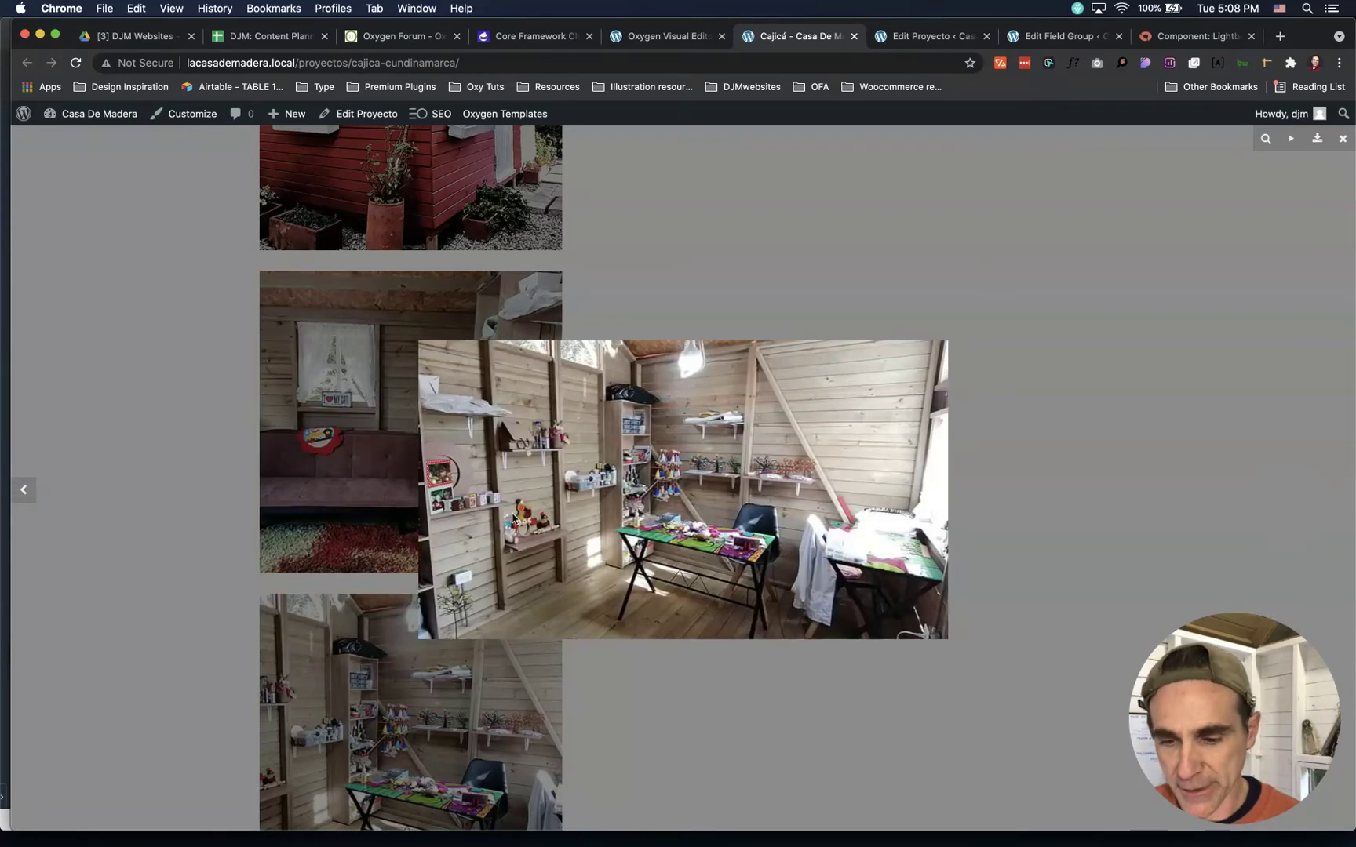
click(23, 489)
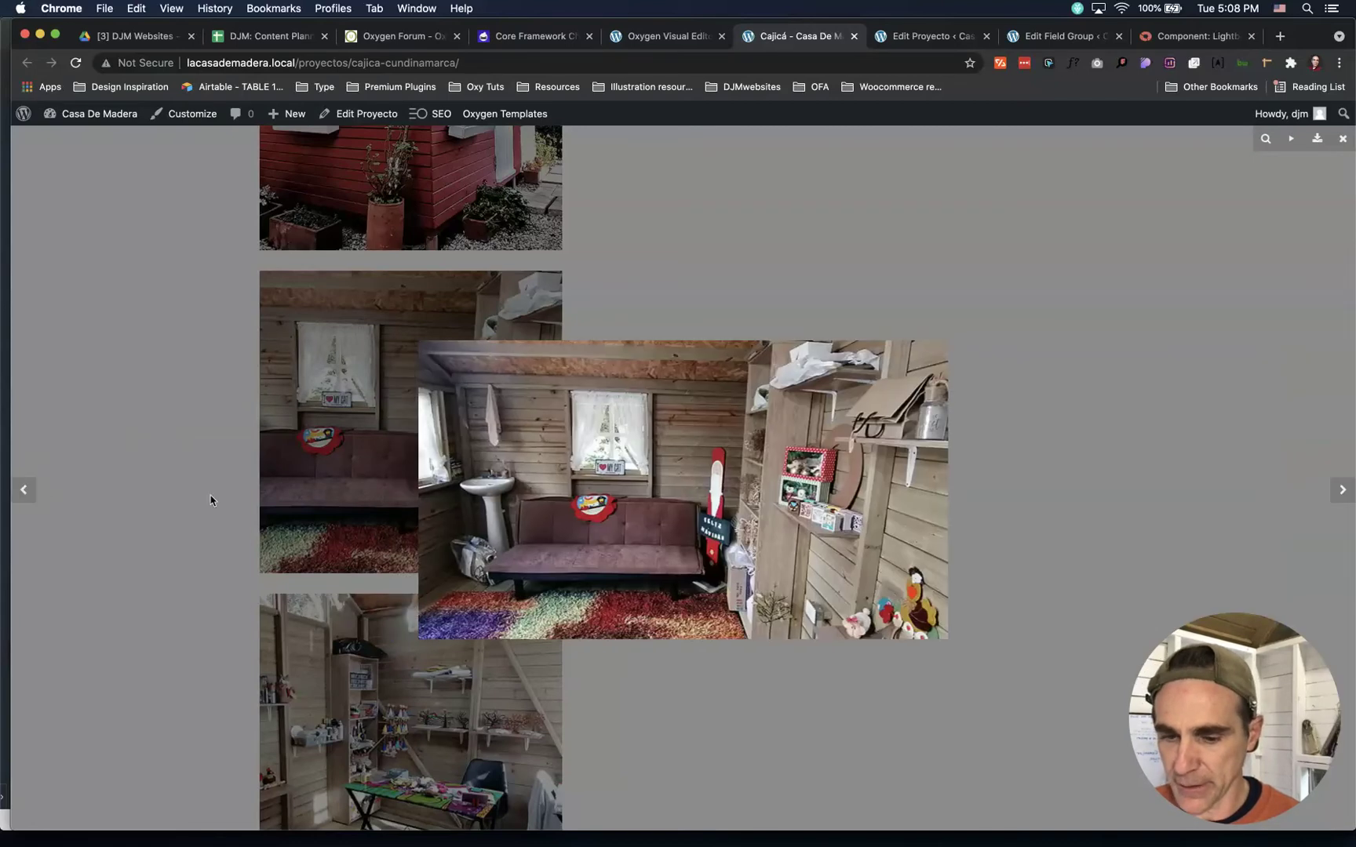
click(649, 312)
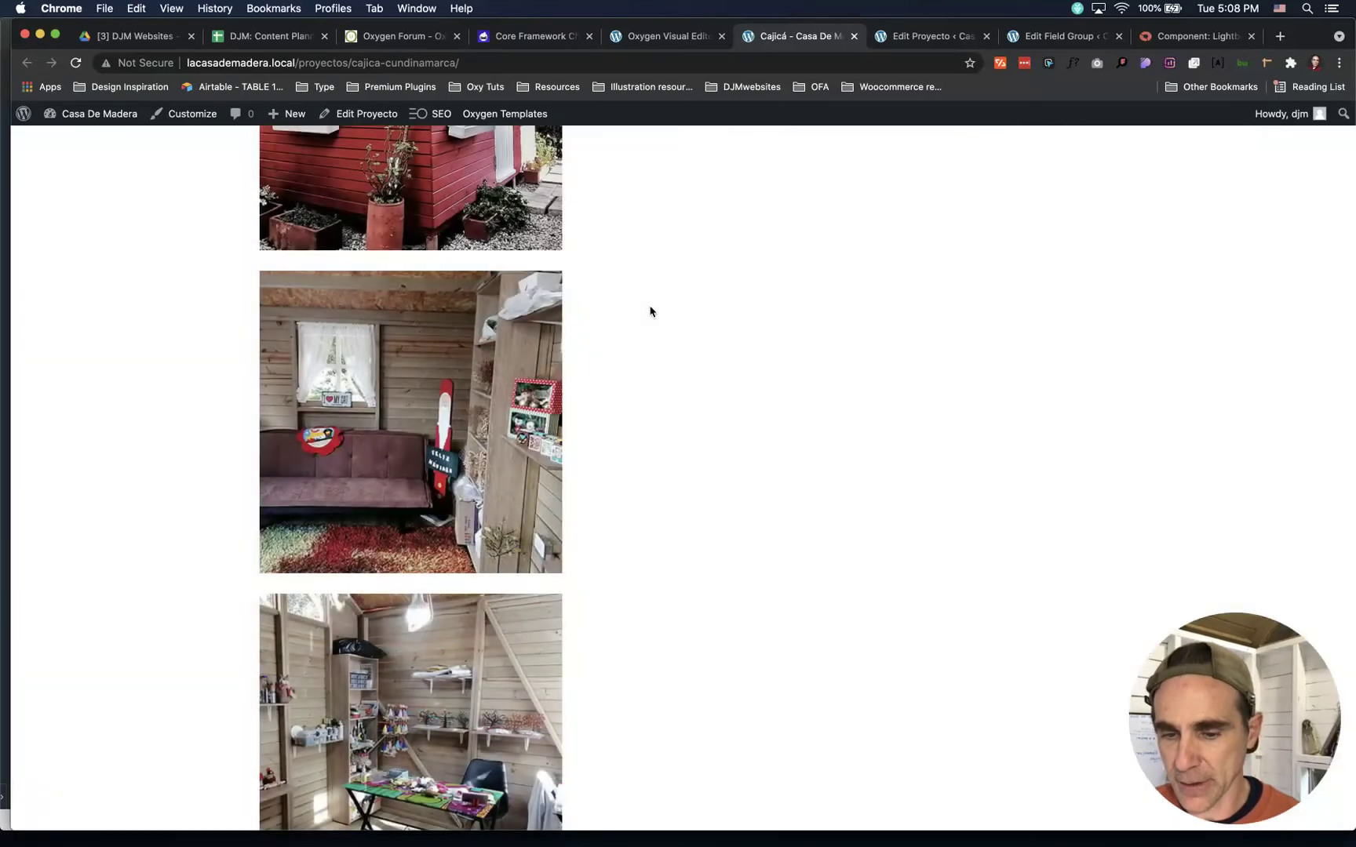
Back in the Oxygen builder, darken the Lightbox's backdrop color to rgba(0,0,0,0.85)
click(670, 44)
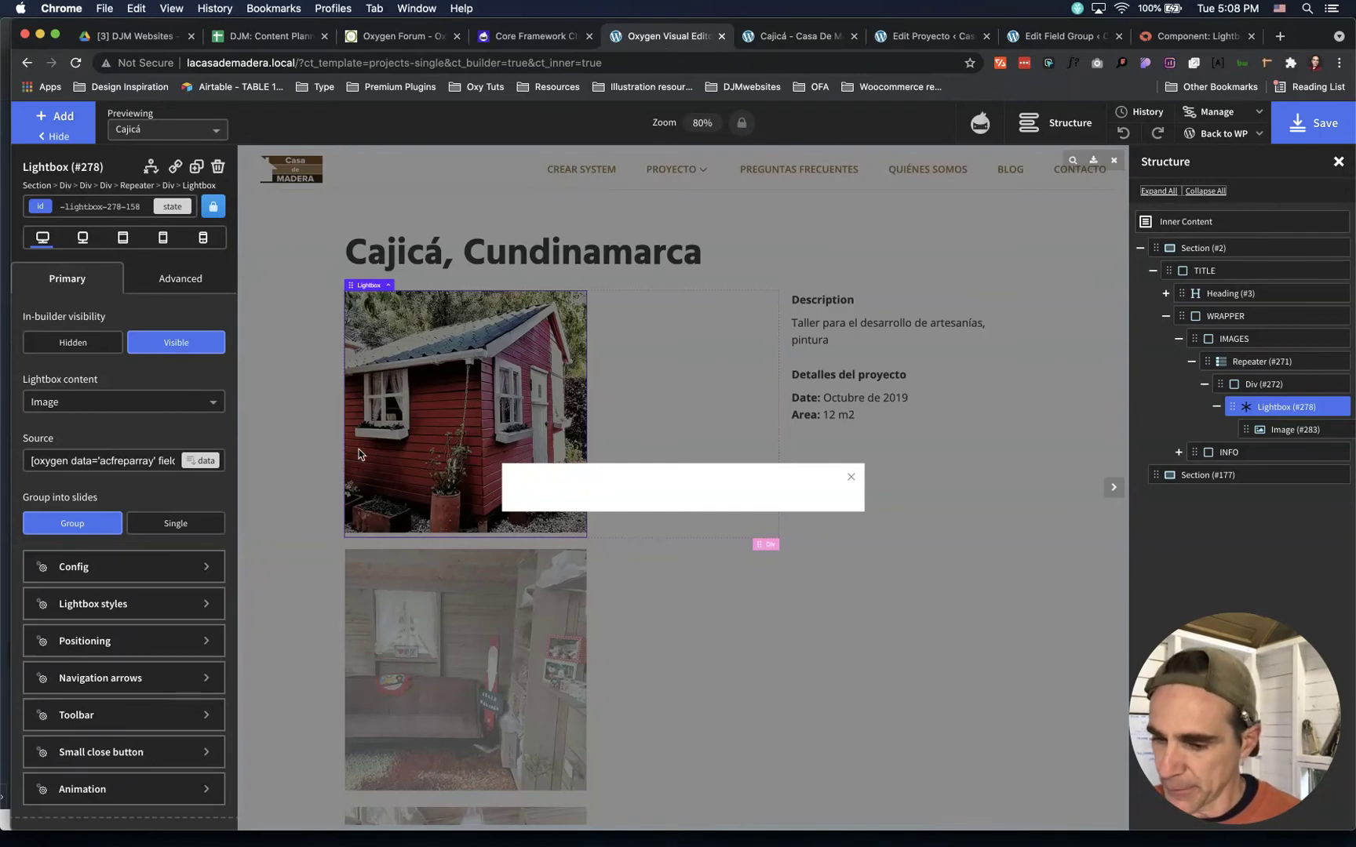
click(127, 568)
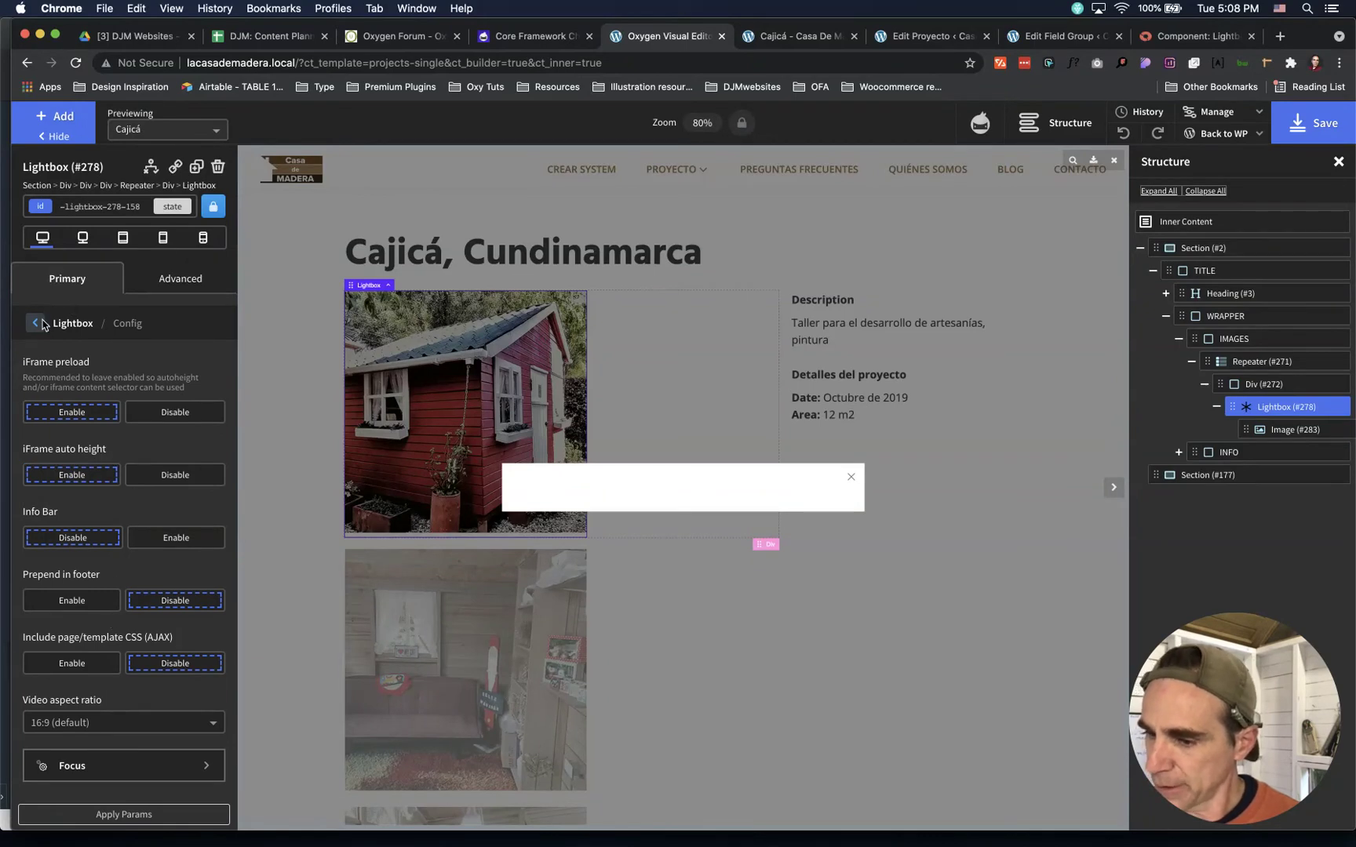
click(40, 322)
click(118, 605)
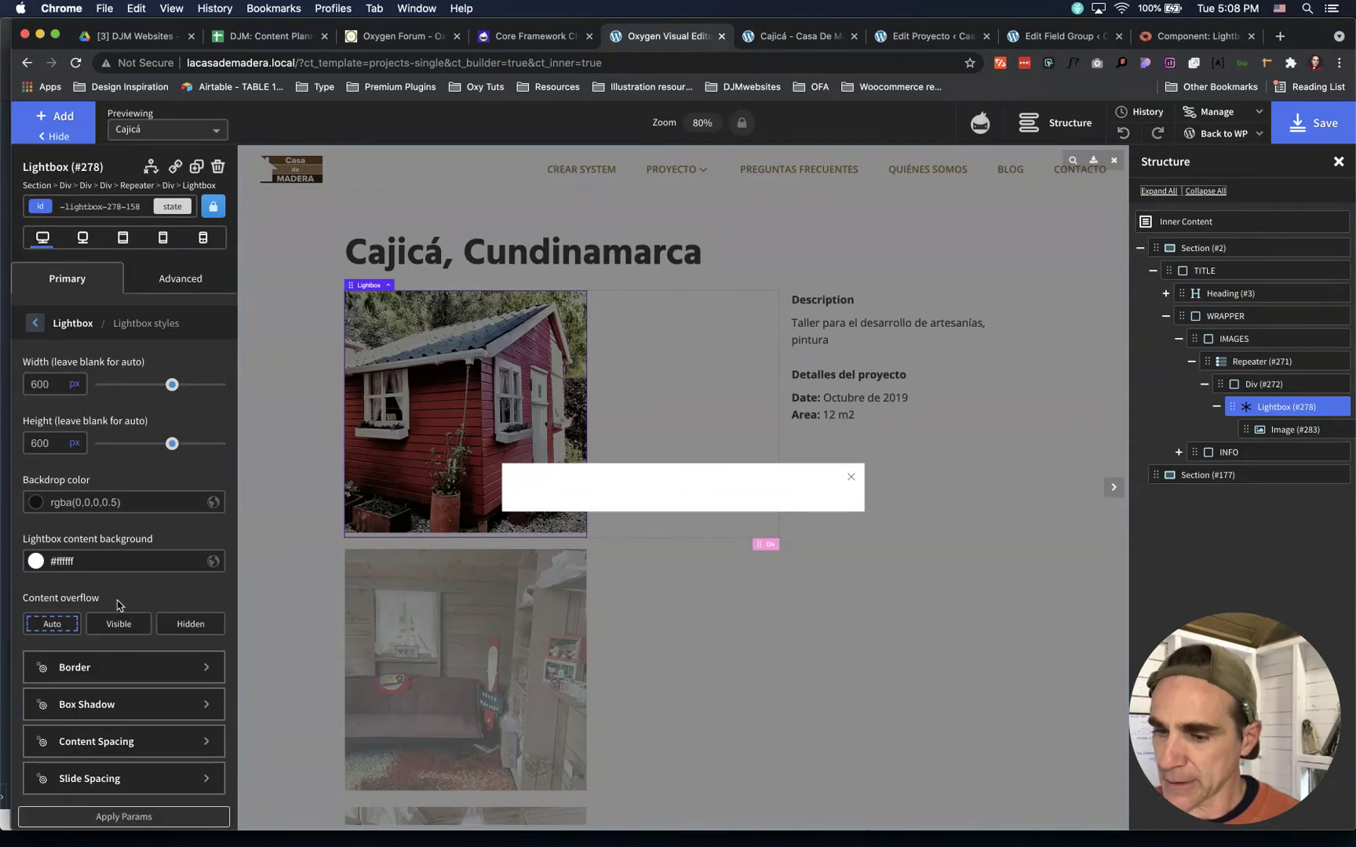
click(58, 503)
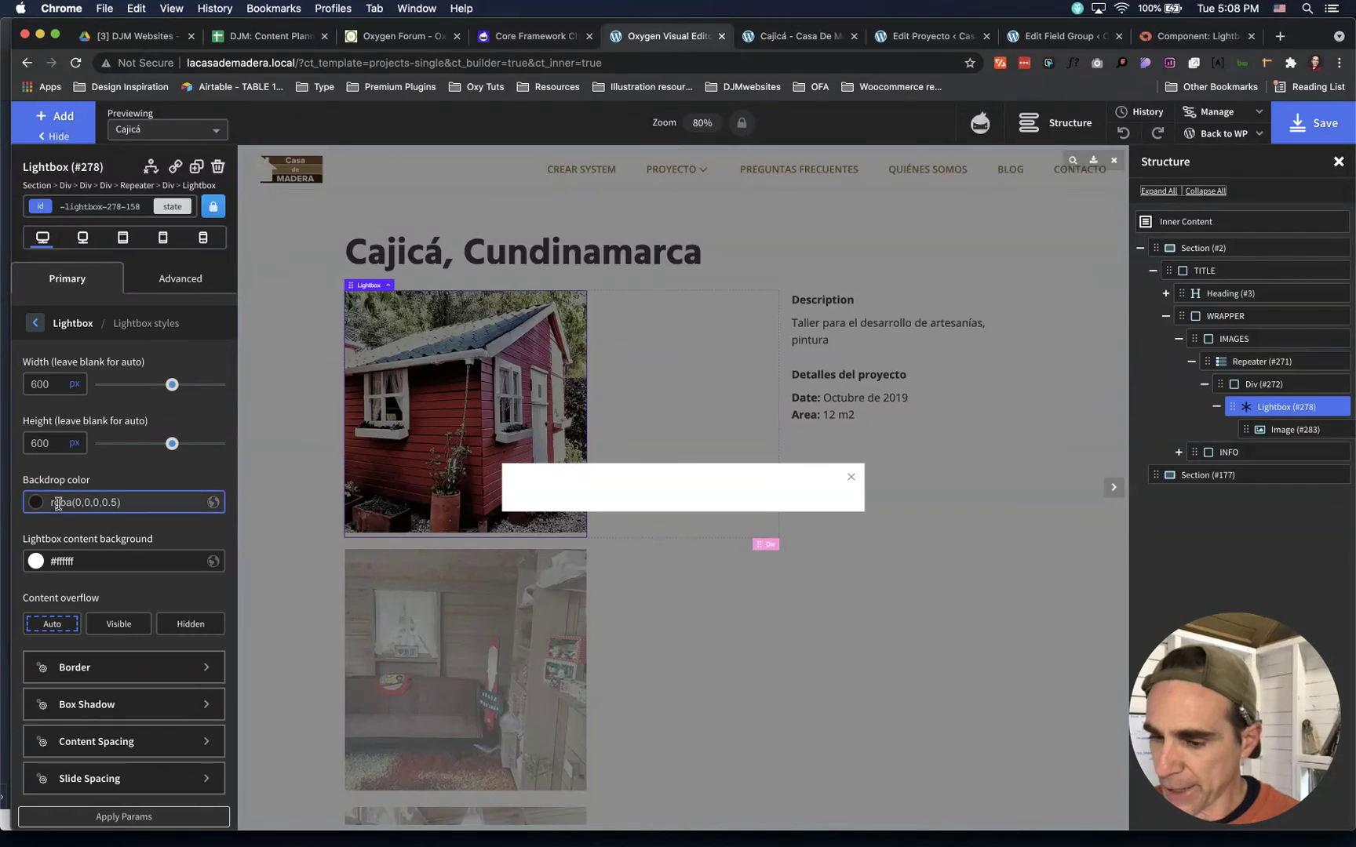
click(39, 511)
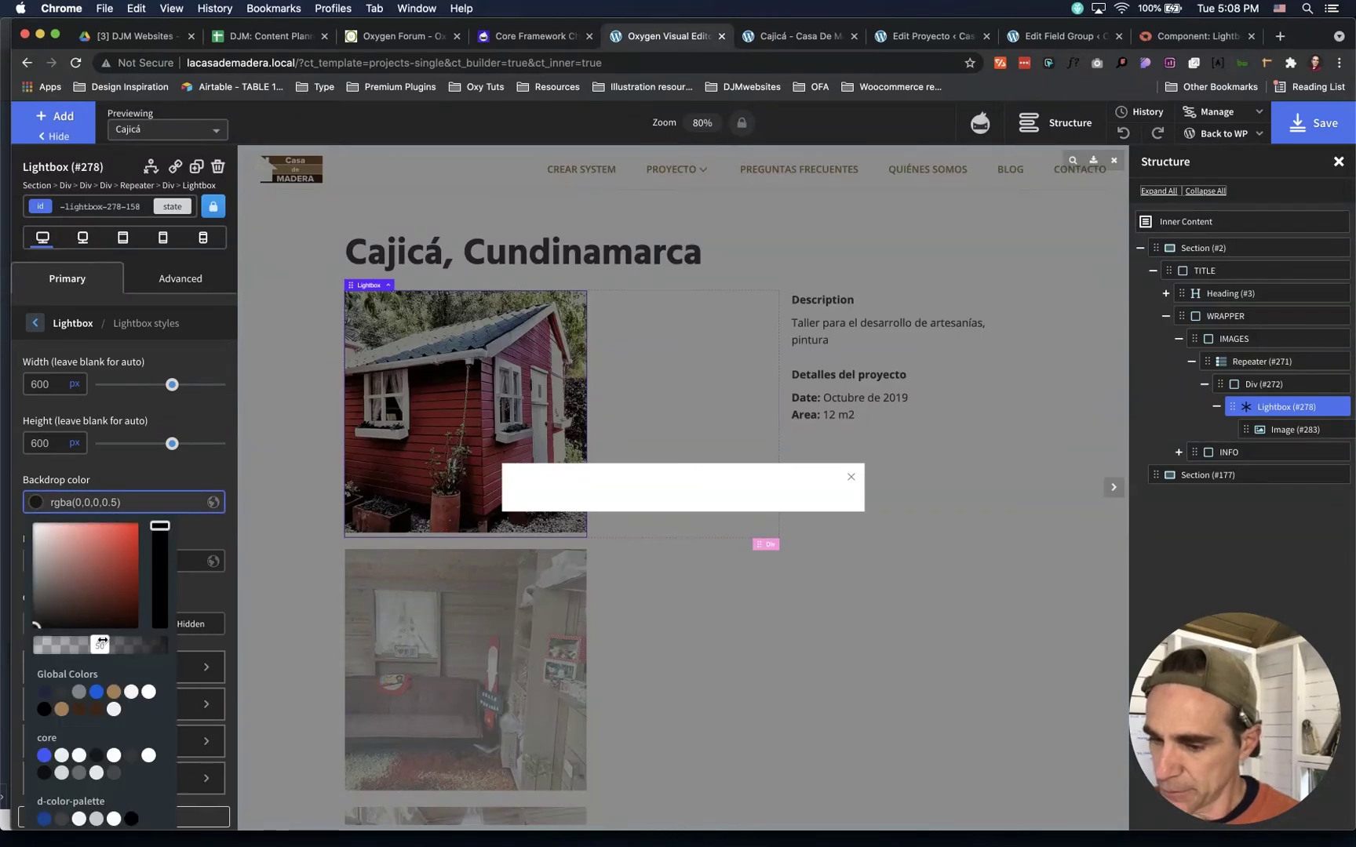
drag(101, 643, 139, 644)
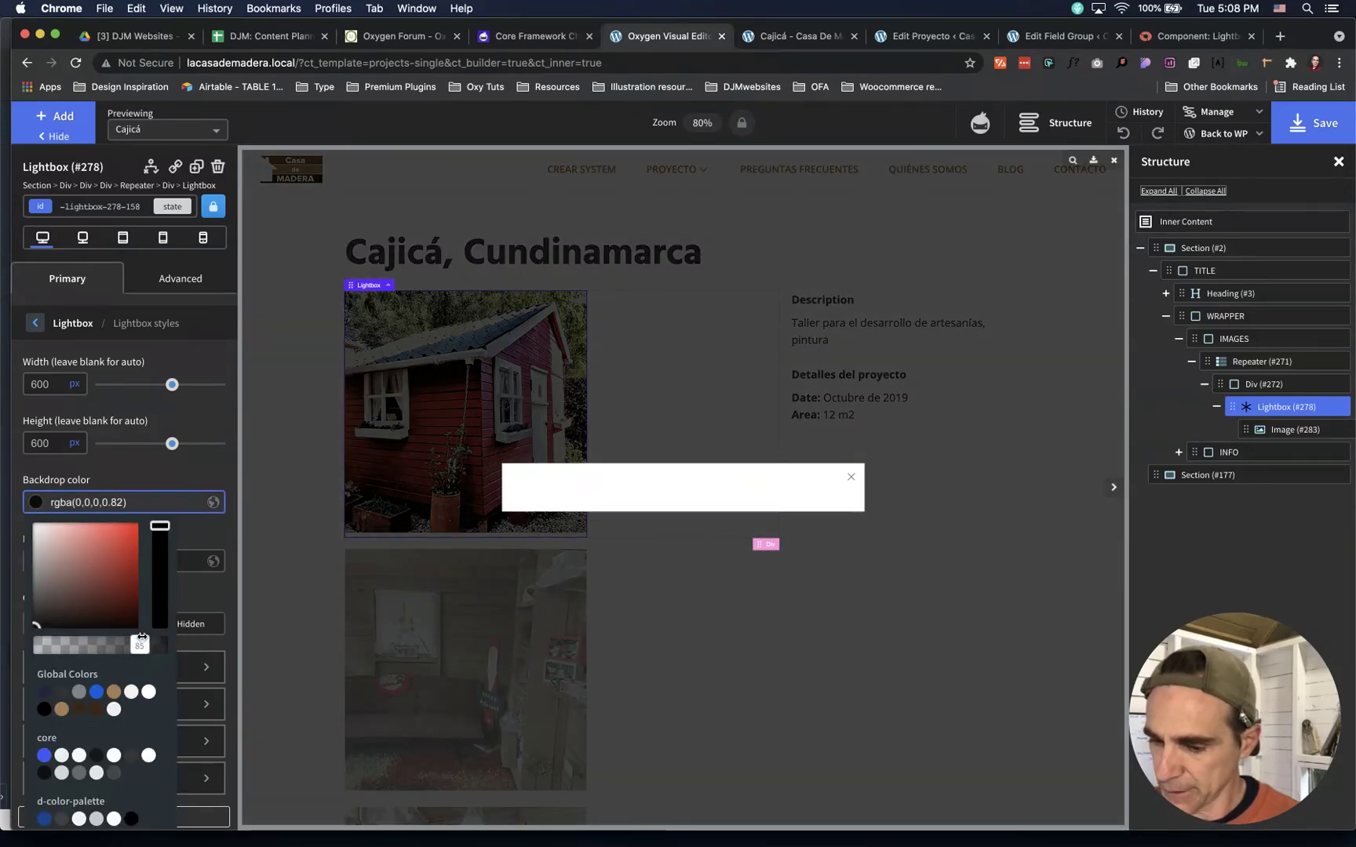
click(131, 475)
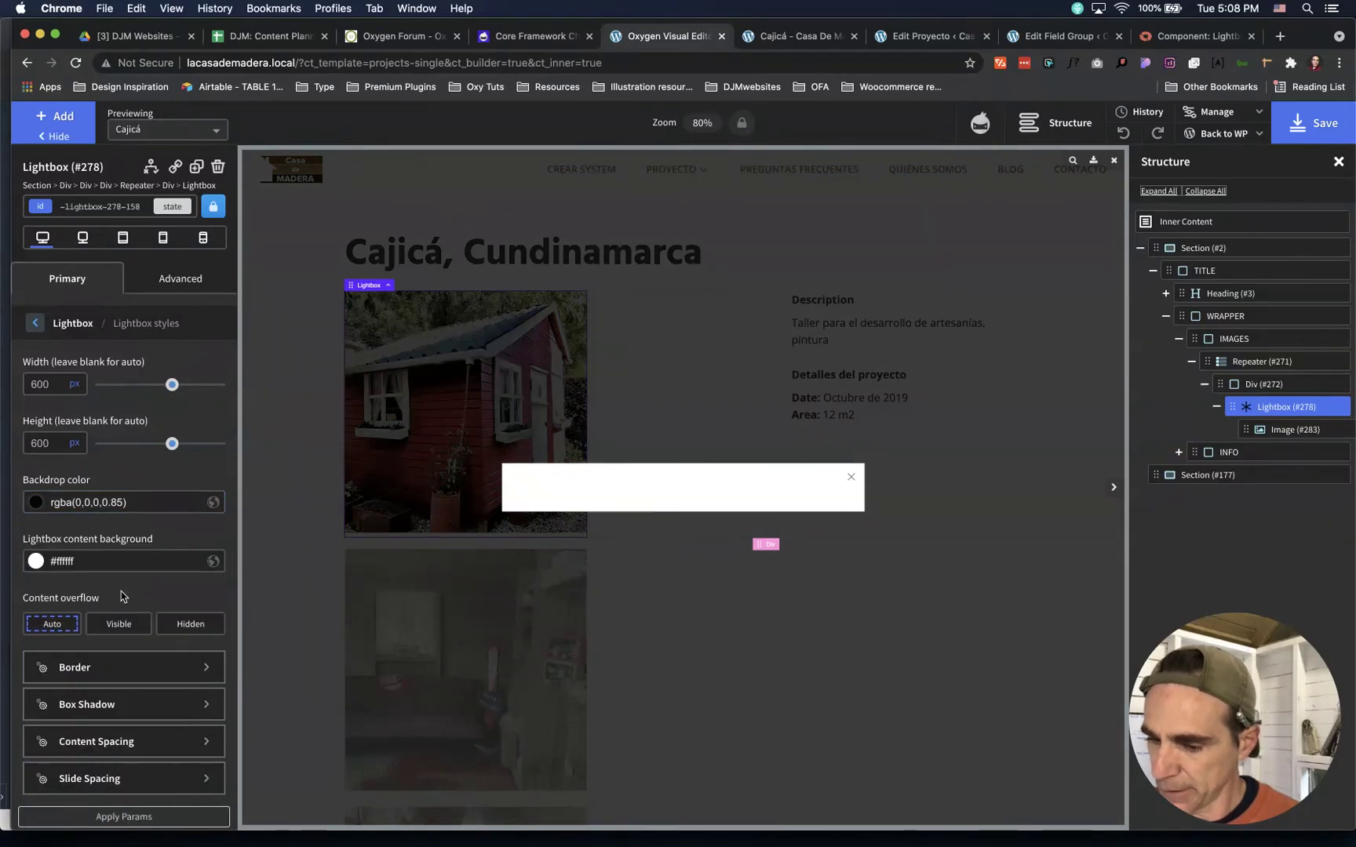
Give the Lightbox content a solid 8 px border in the global white color and apply the parameters
click(126, 667)
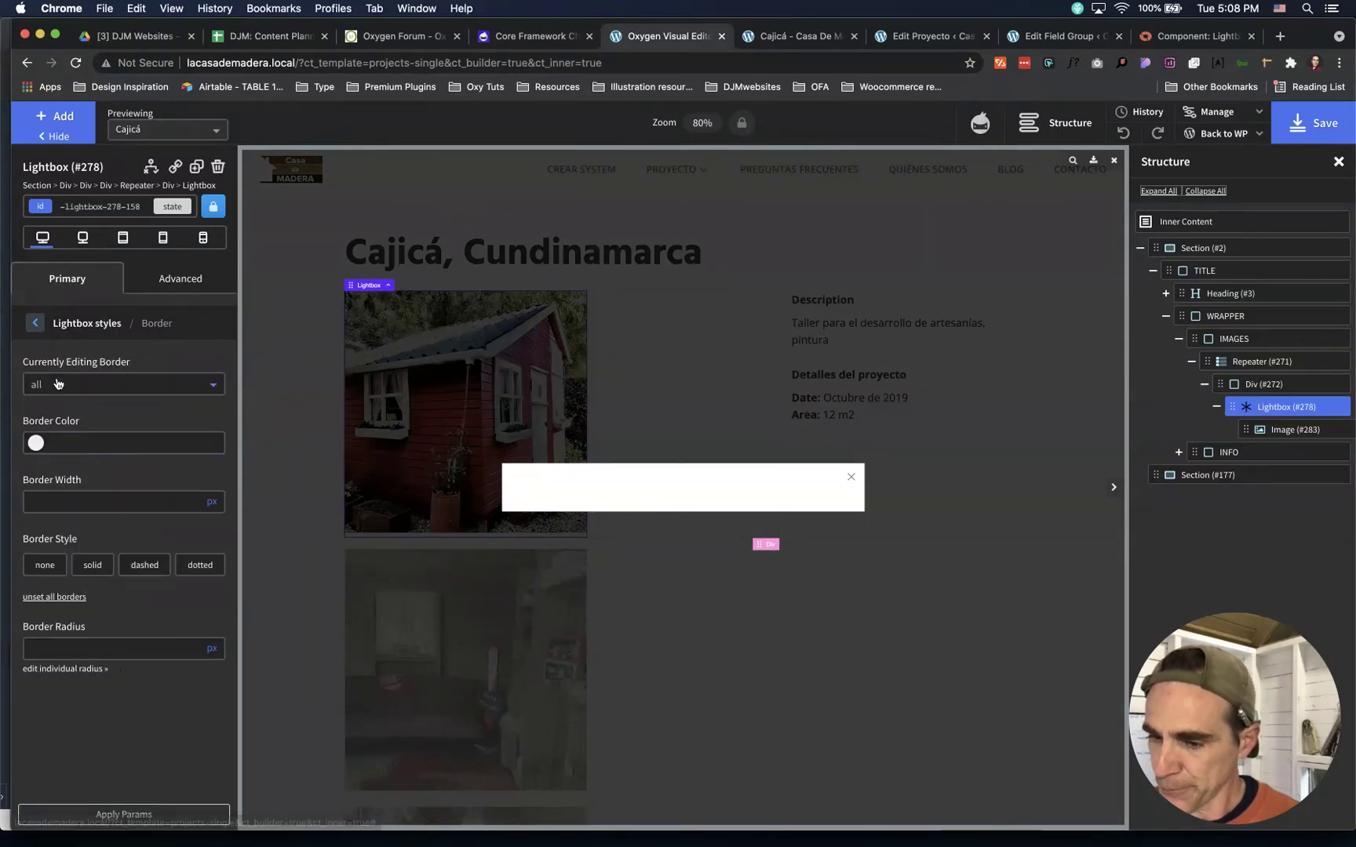
click(39, 445)
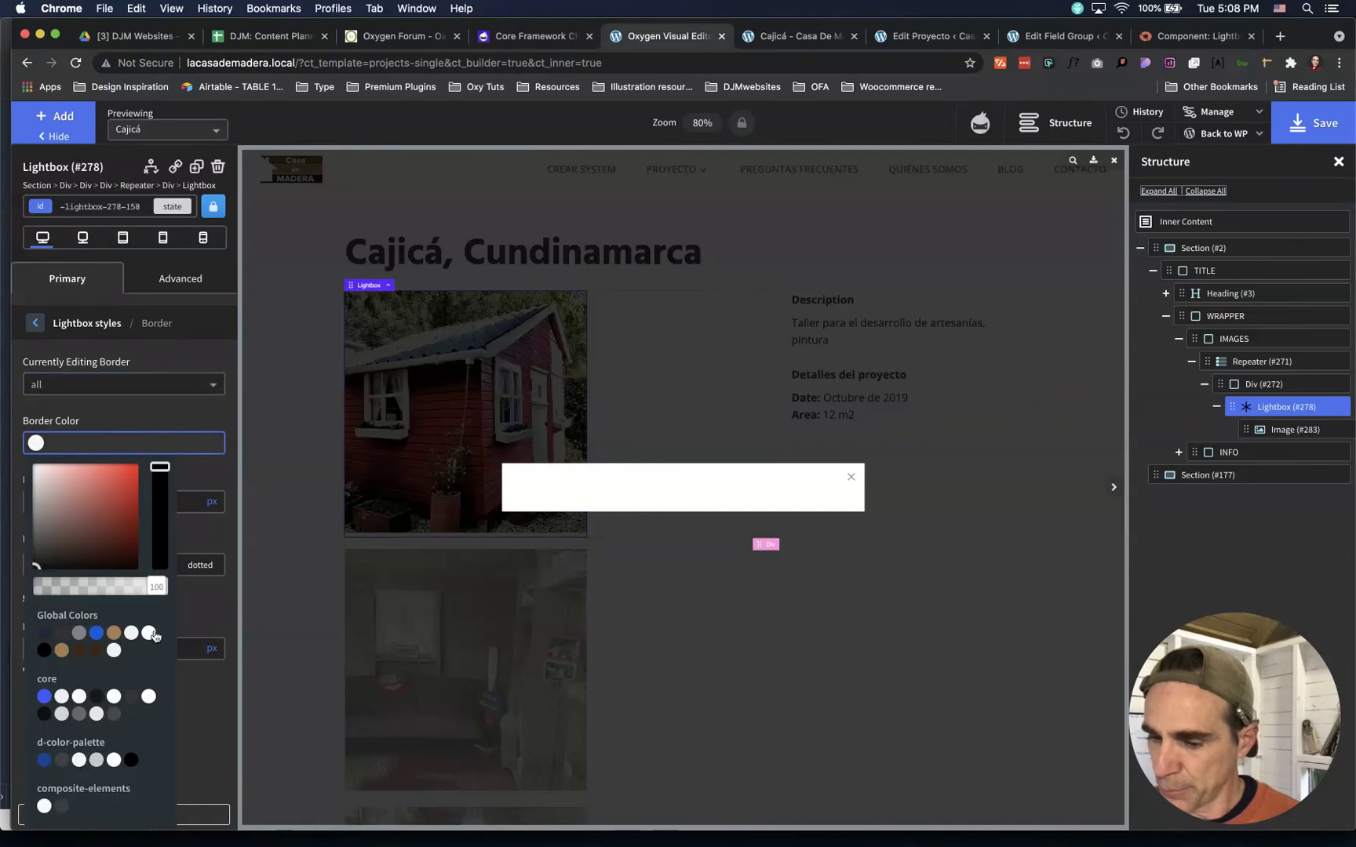
click(148, 633)
click(146, 418)
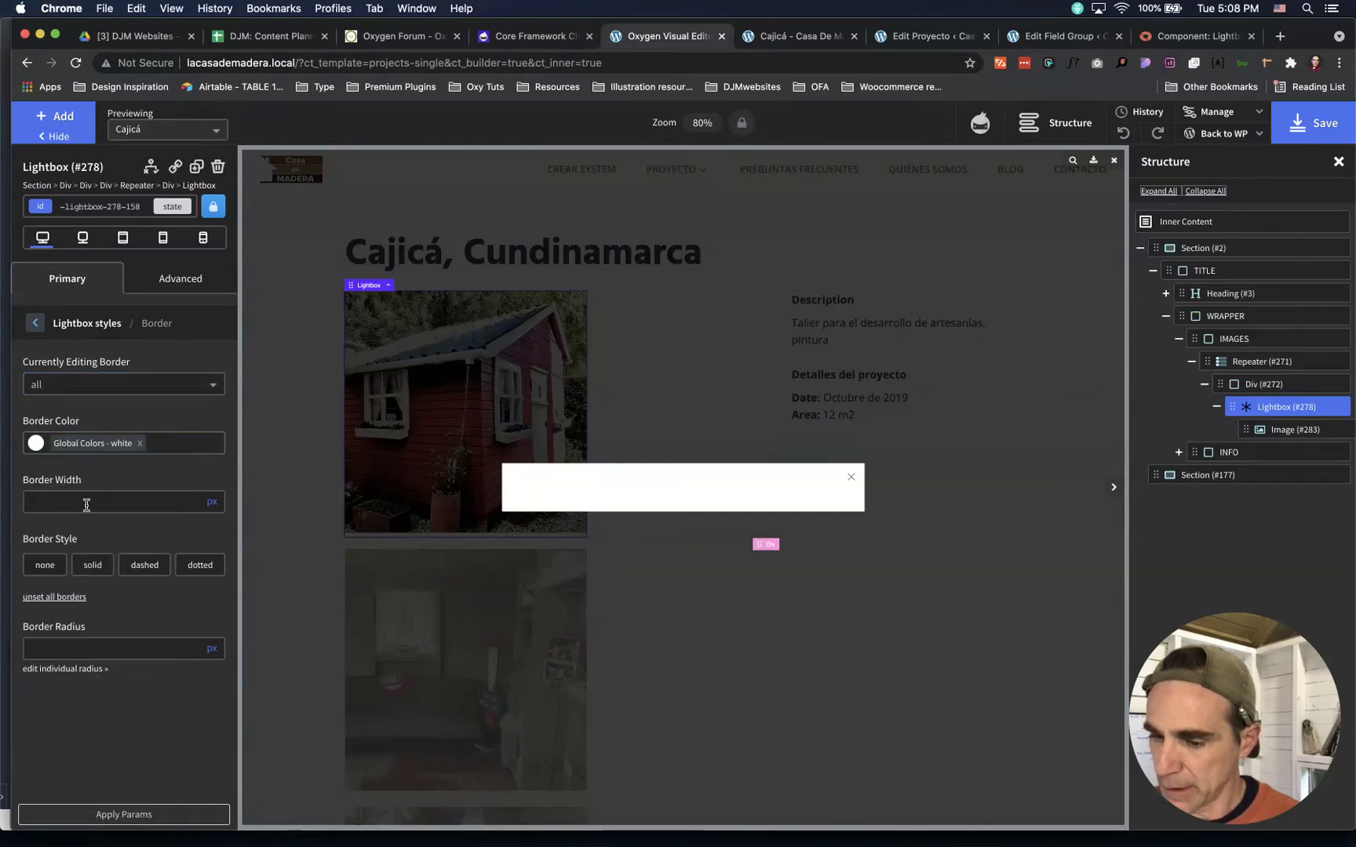
click(71, 503)
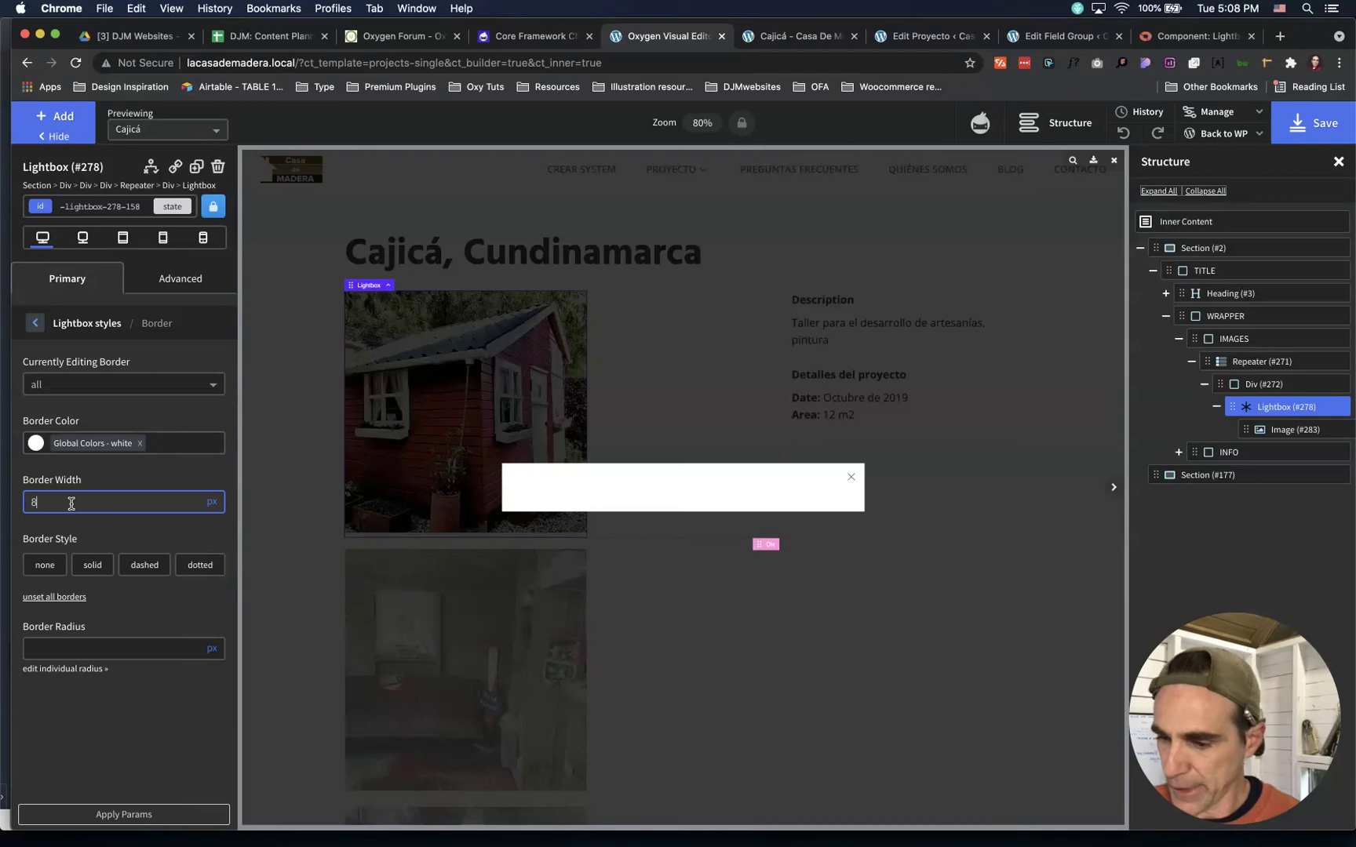
click(91, 565)
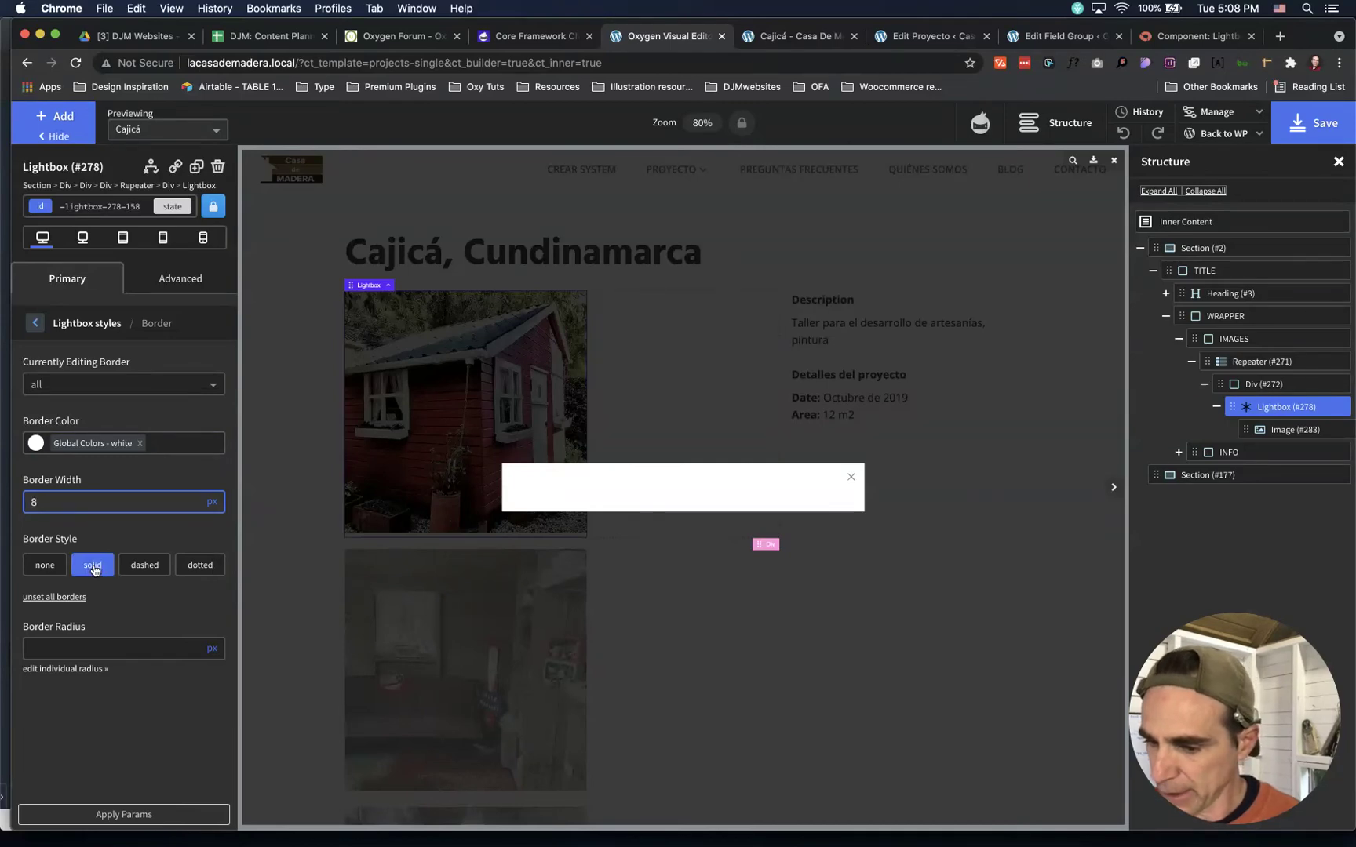
click(123, 815)
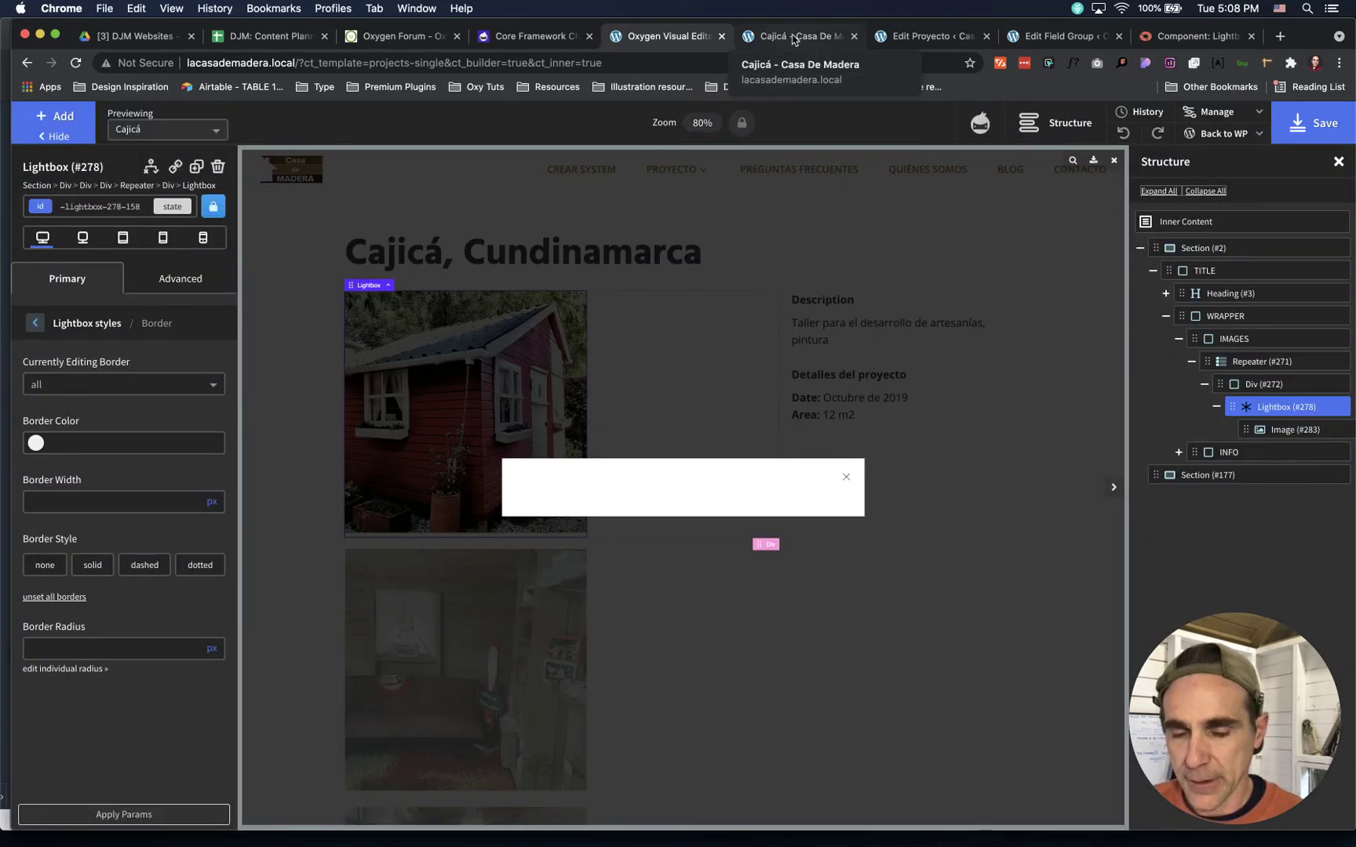
Reload the front-end Cajicá page and view the first two slides to check the new backdrop and border
click(794, 38)
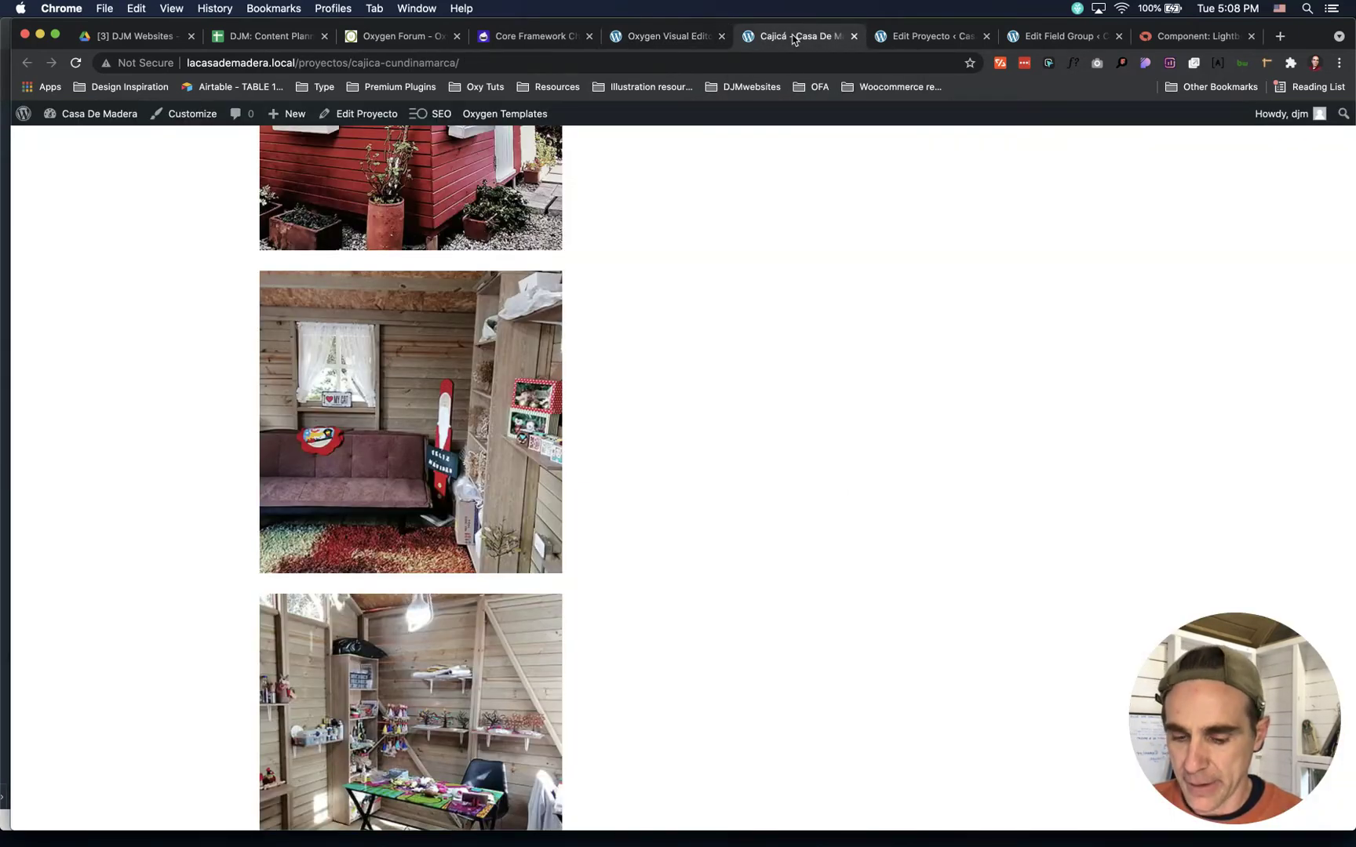
key(super+r)
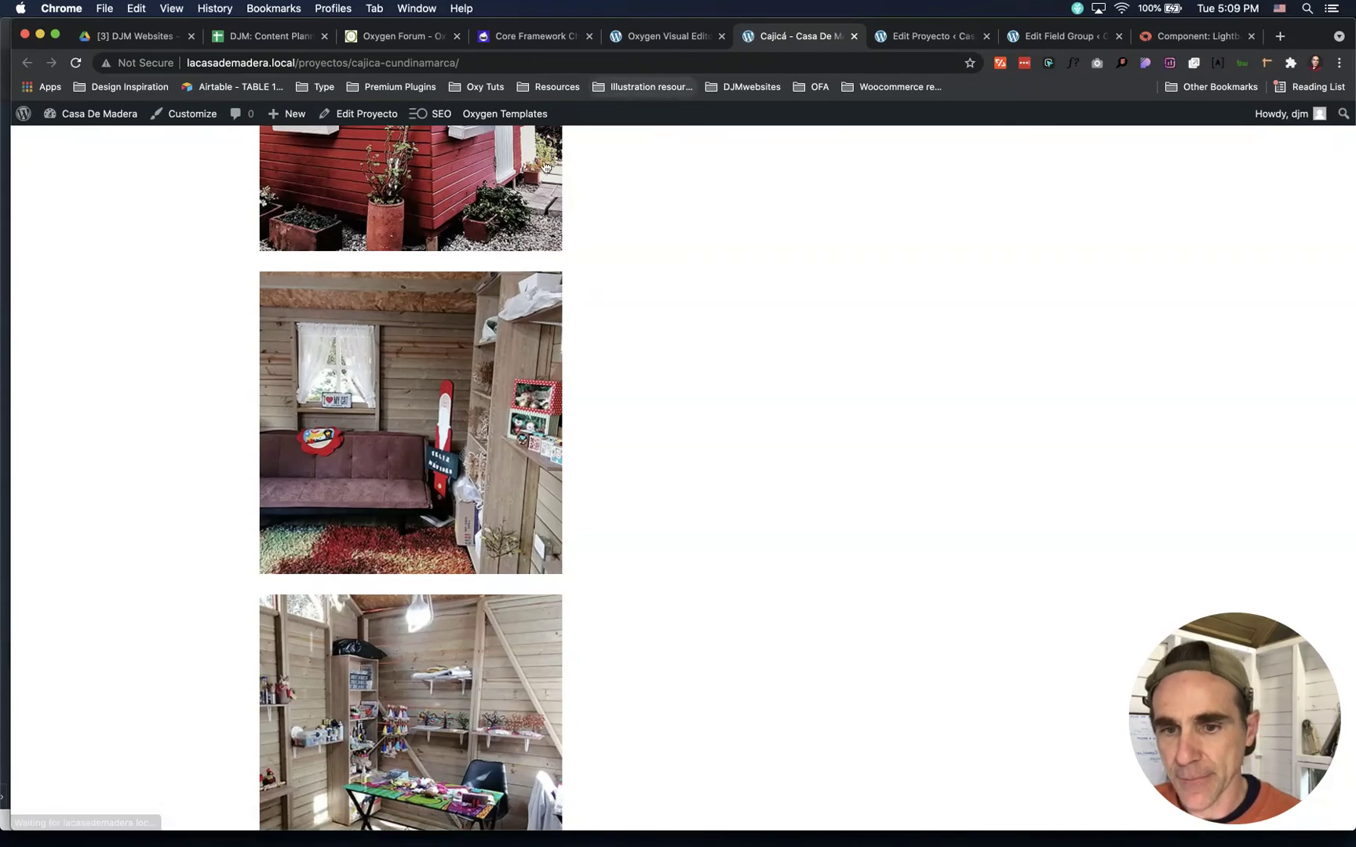
click(530, 178)
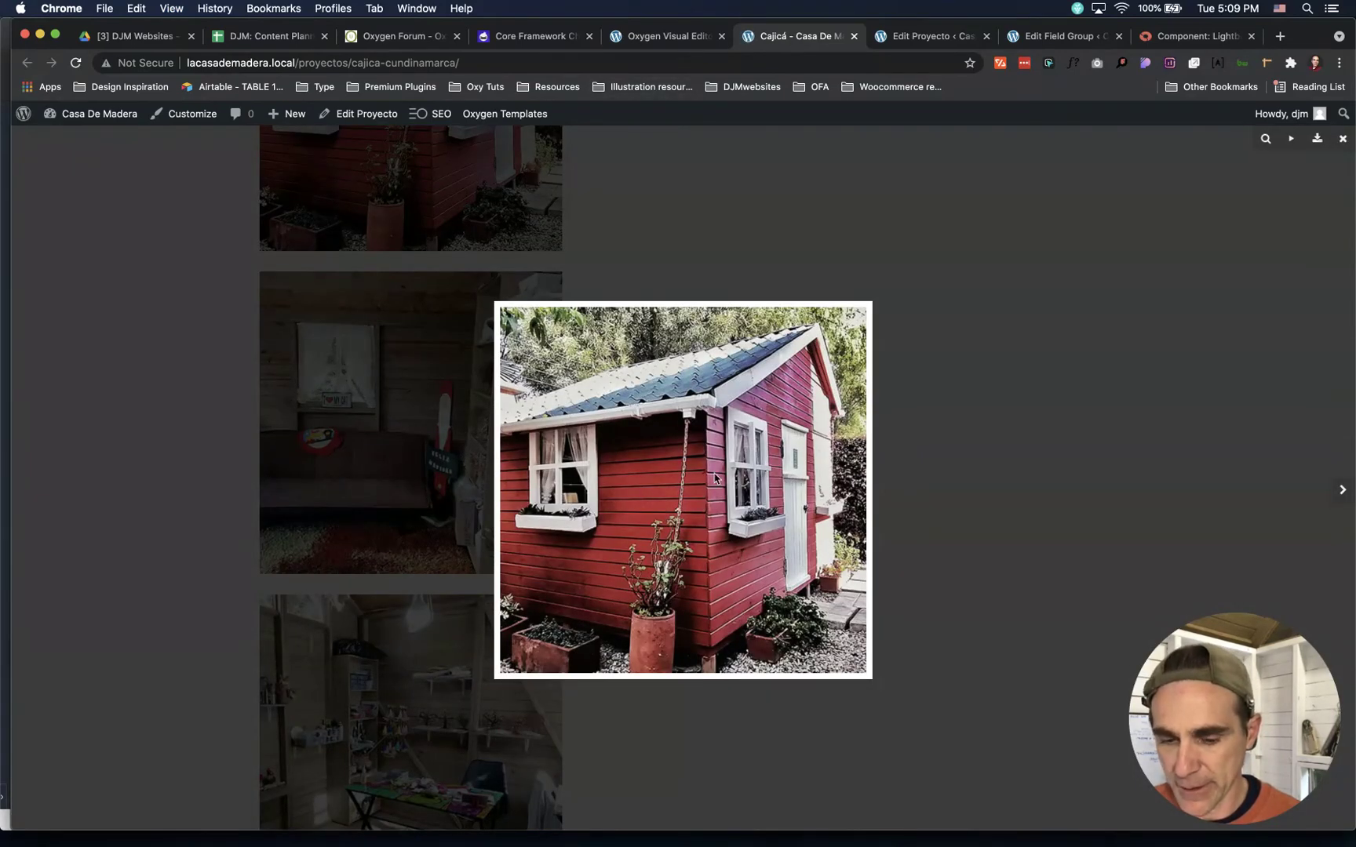
click(1337, 494)
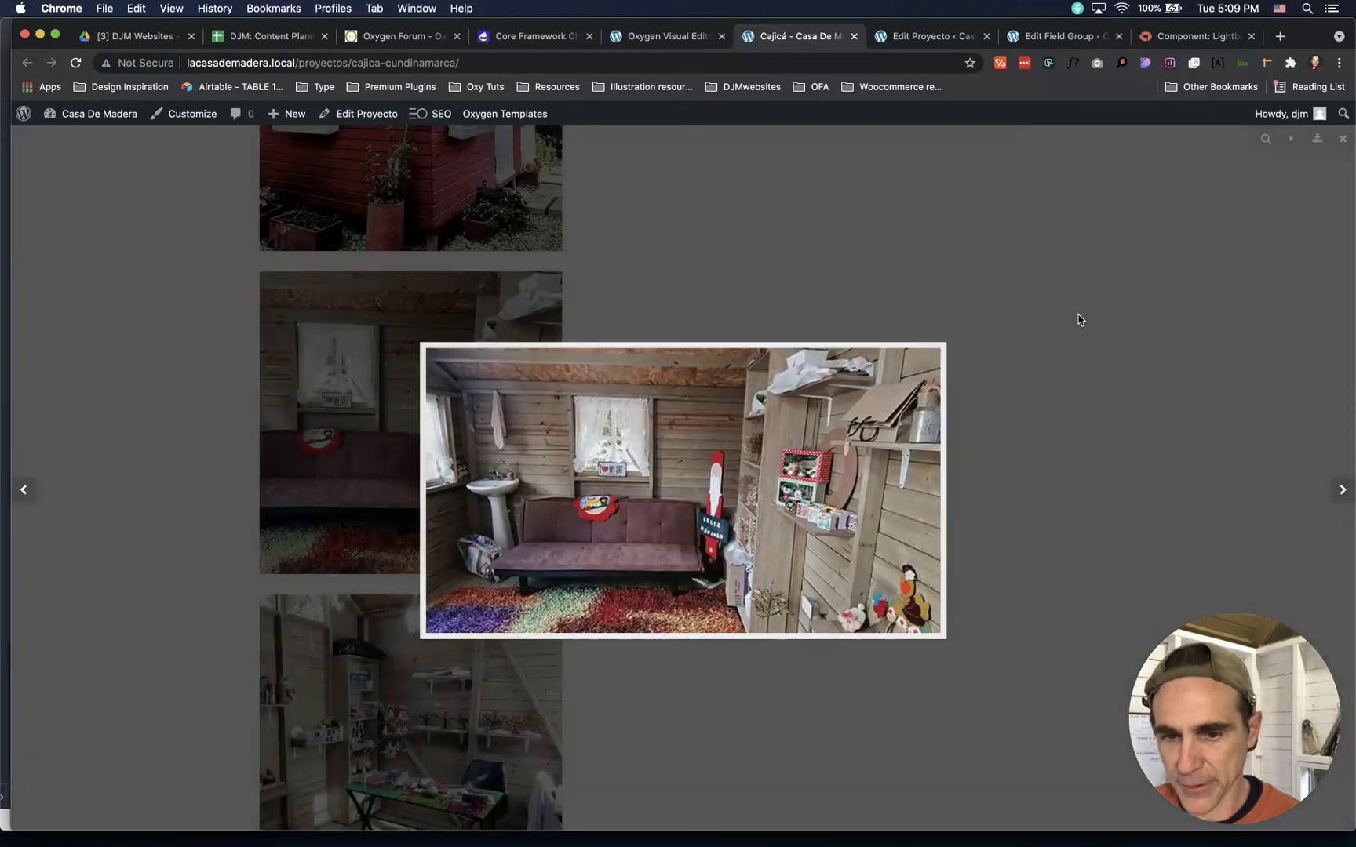
key(Escape)
Return to the Oxygen builder and give the Lightbox content an inset box shadow colored rgba(0,0,0,0.7)
click(675, 40)
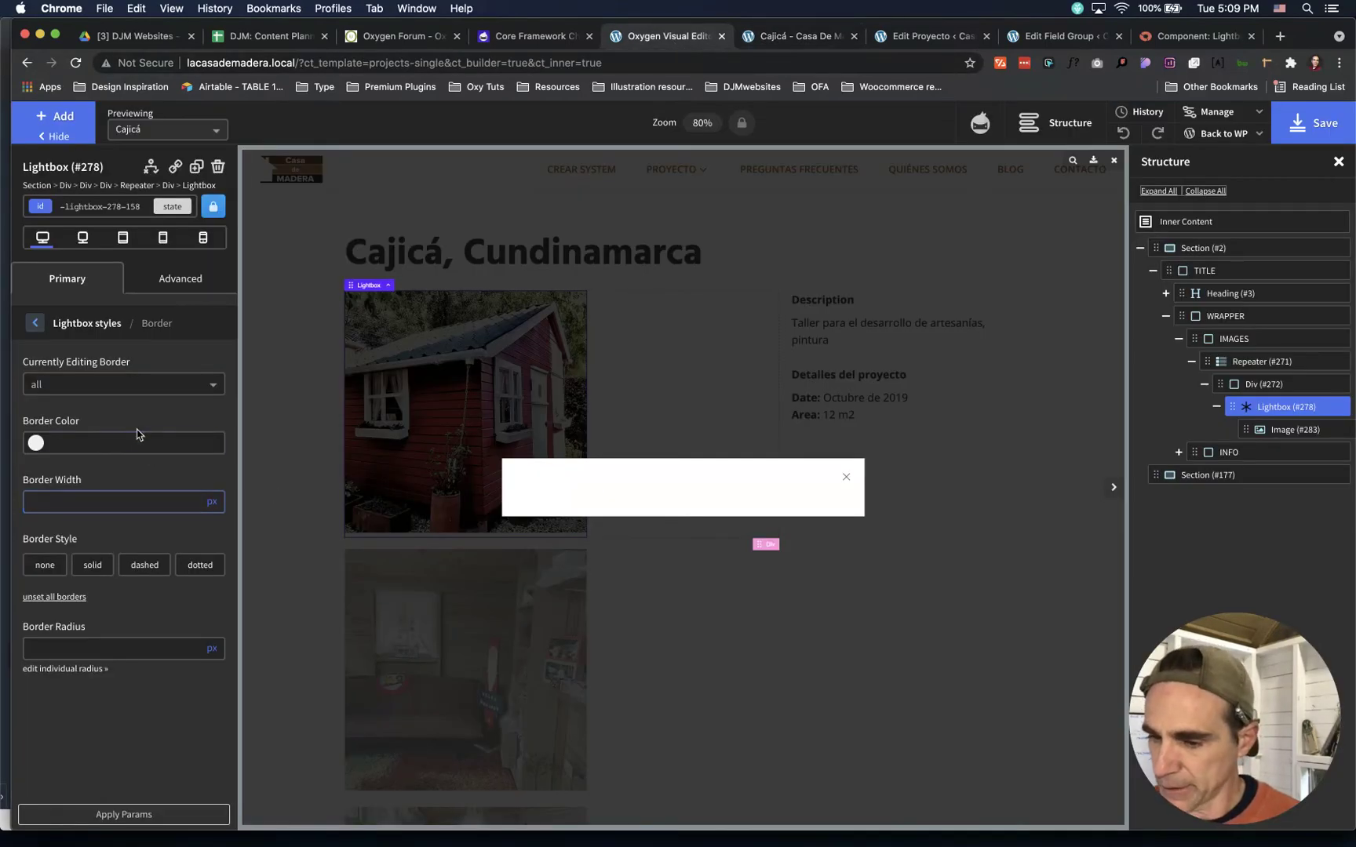
click(35, 328)
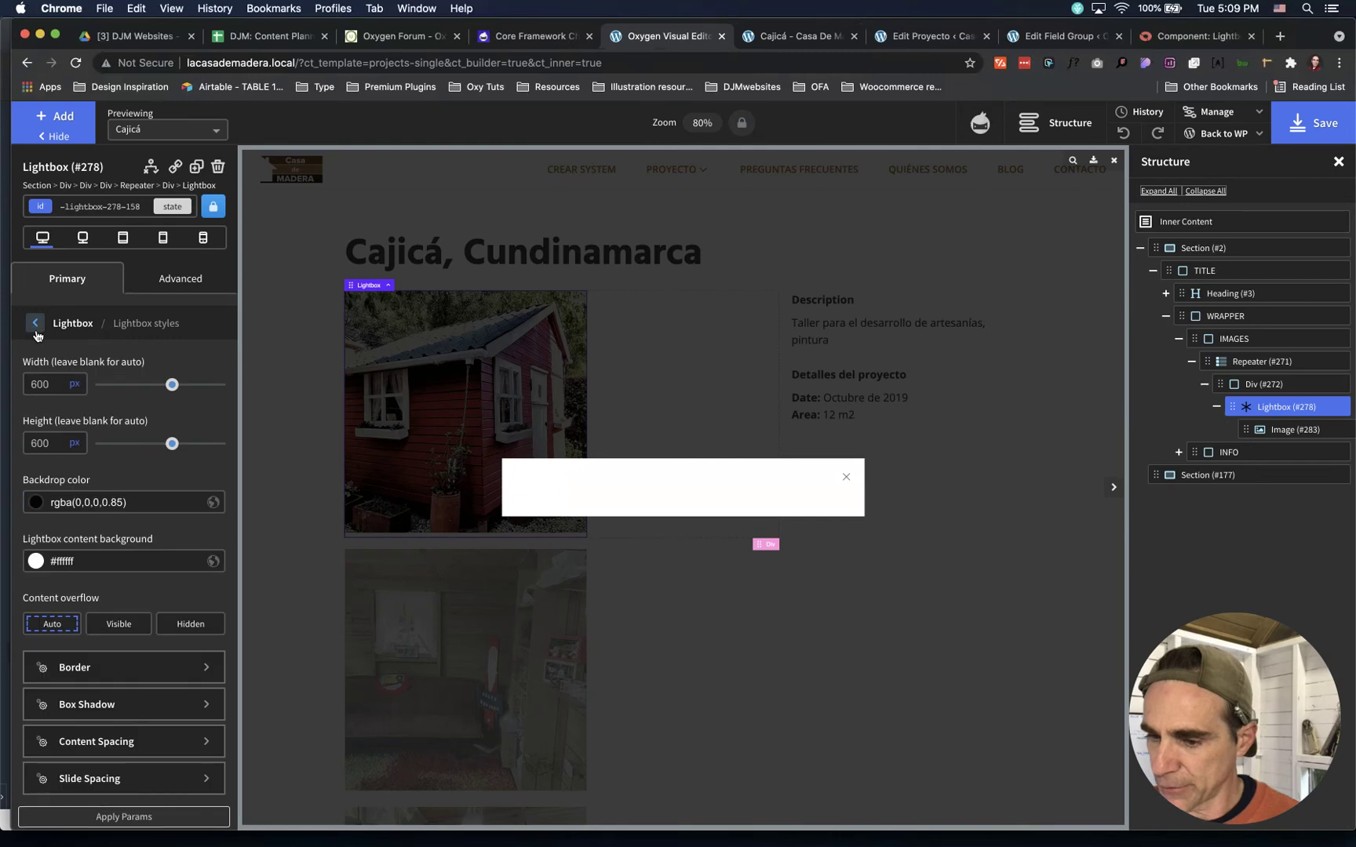
click(129, 711)
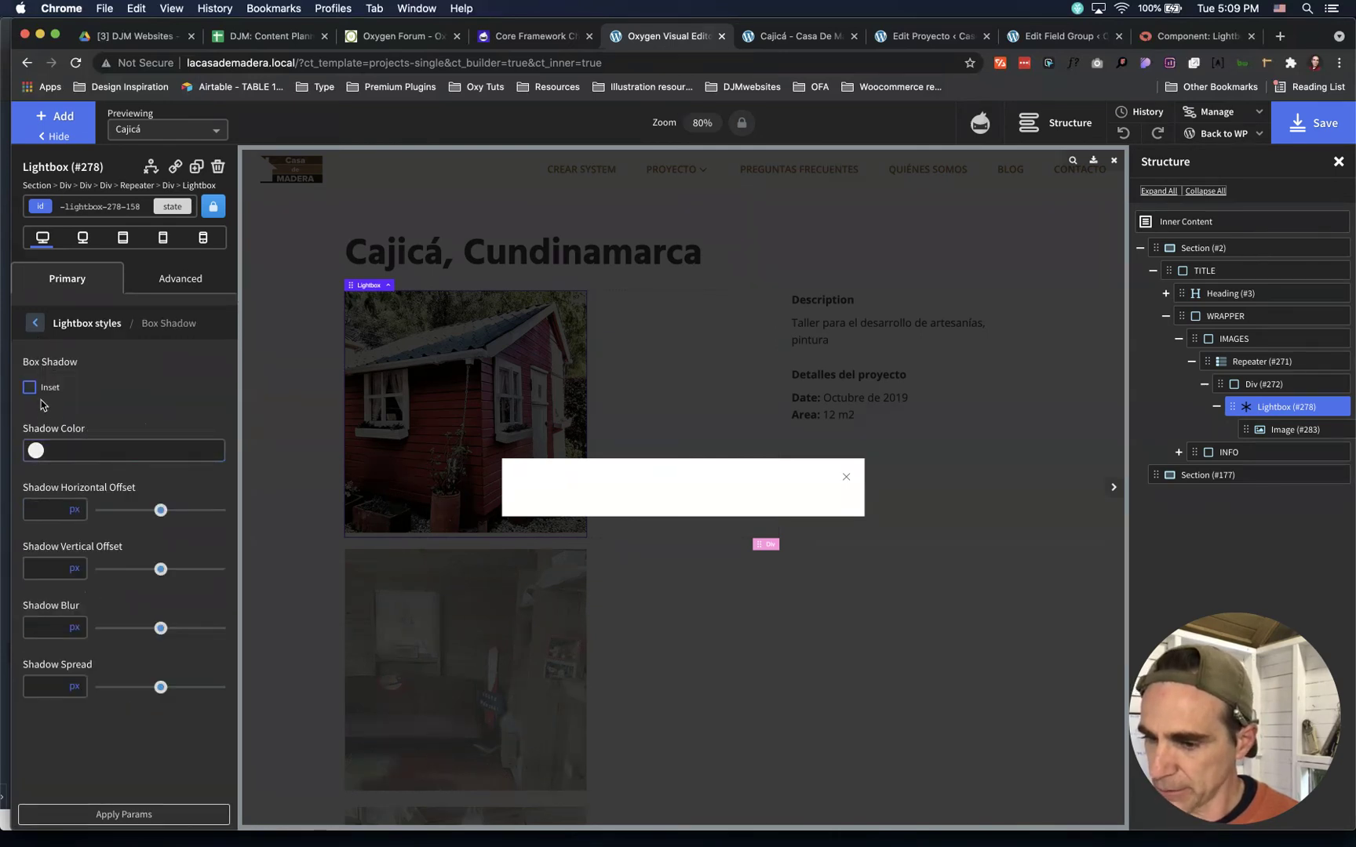
click(36, 452)
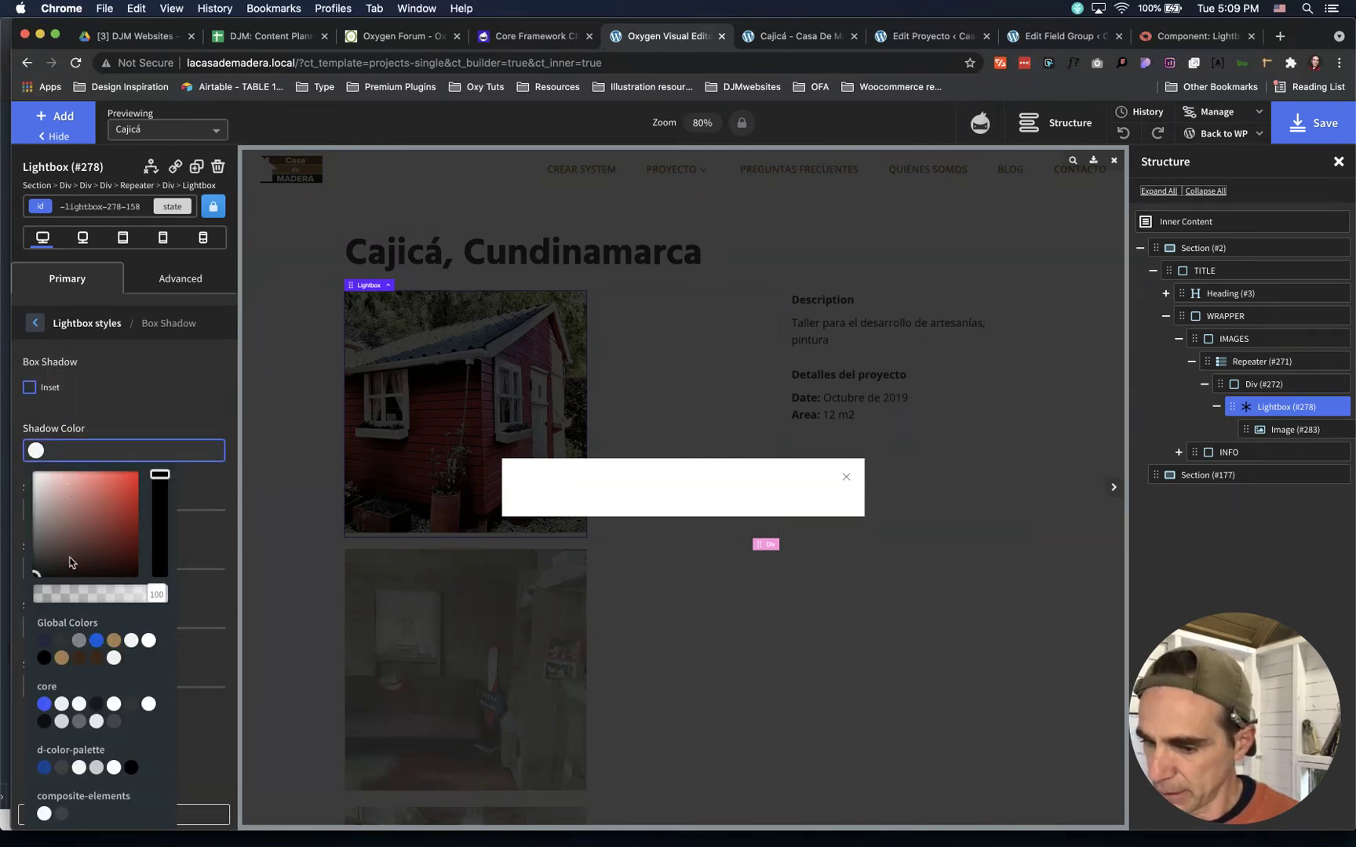
drag(73, 563, 35, 578)
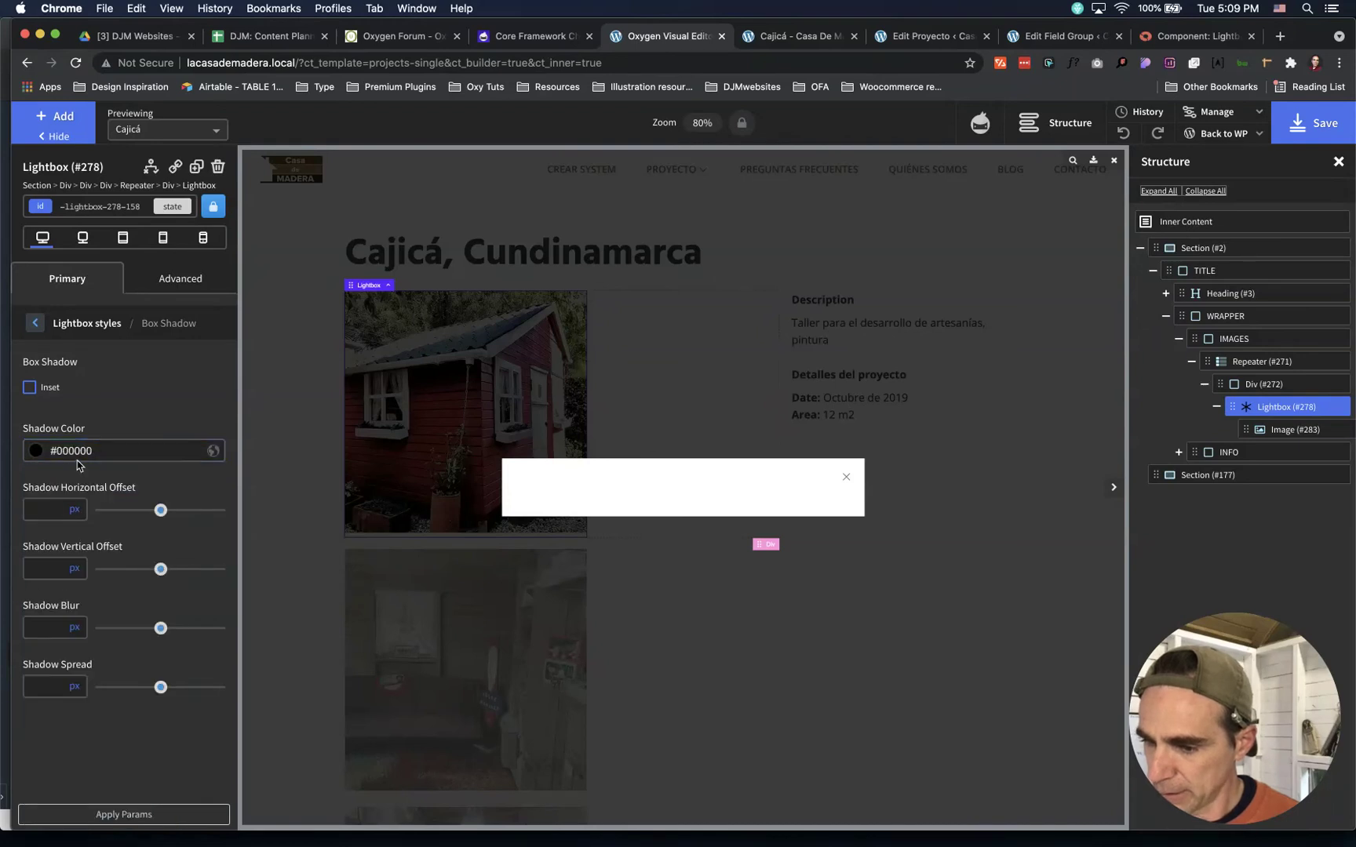
click(37, 454)
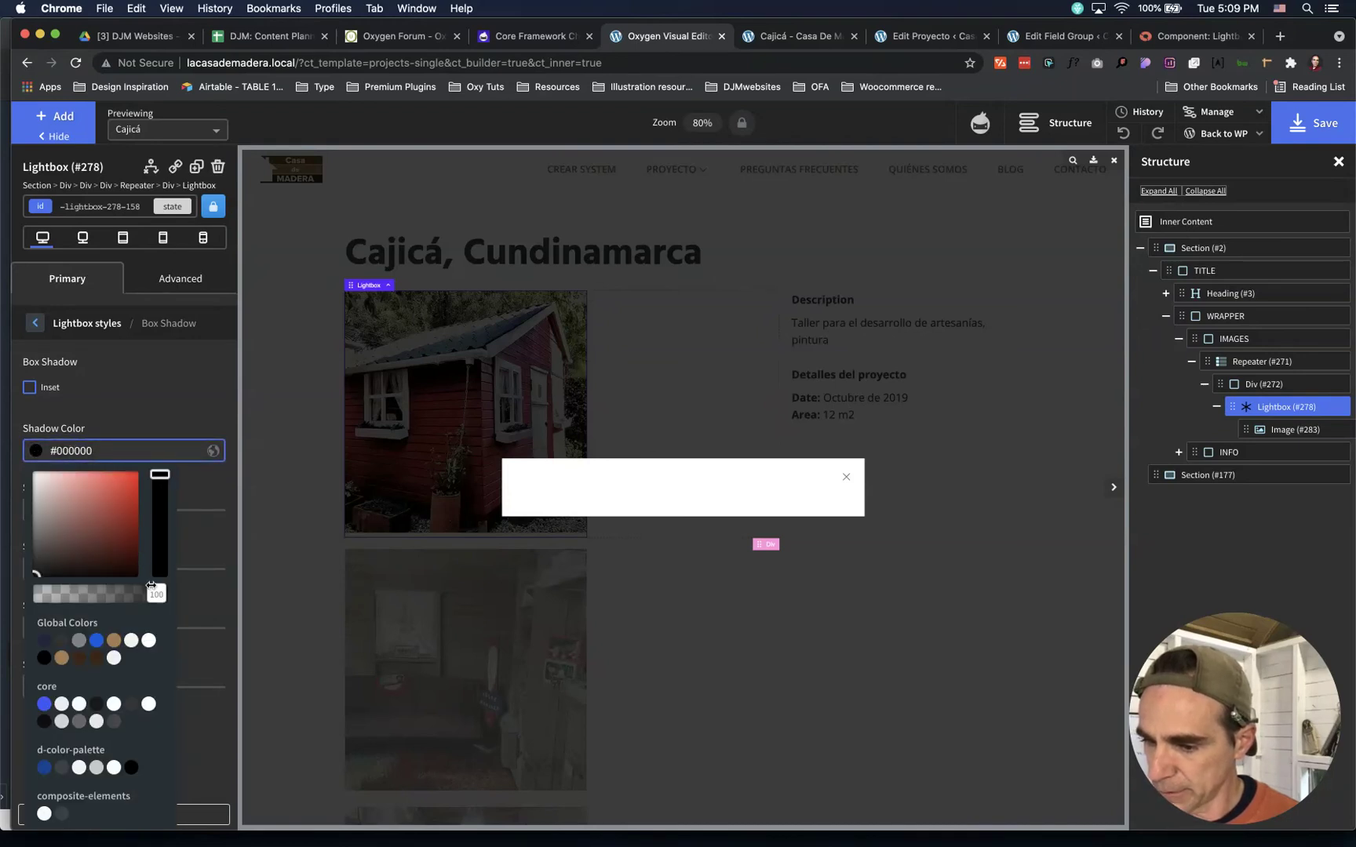
drag(157, 594, 124, 585)
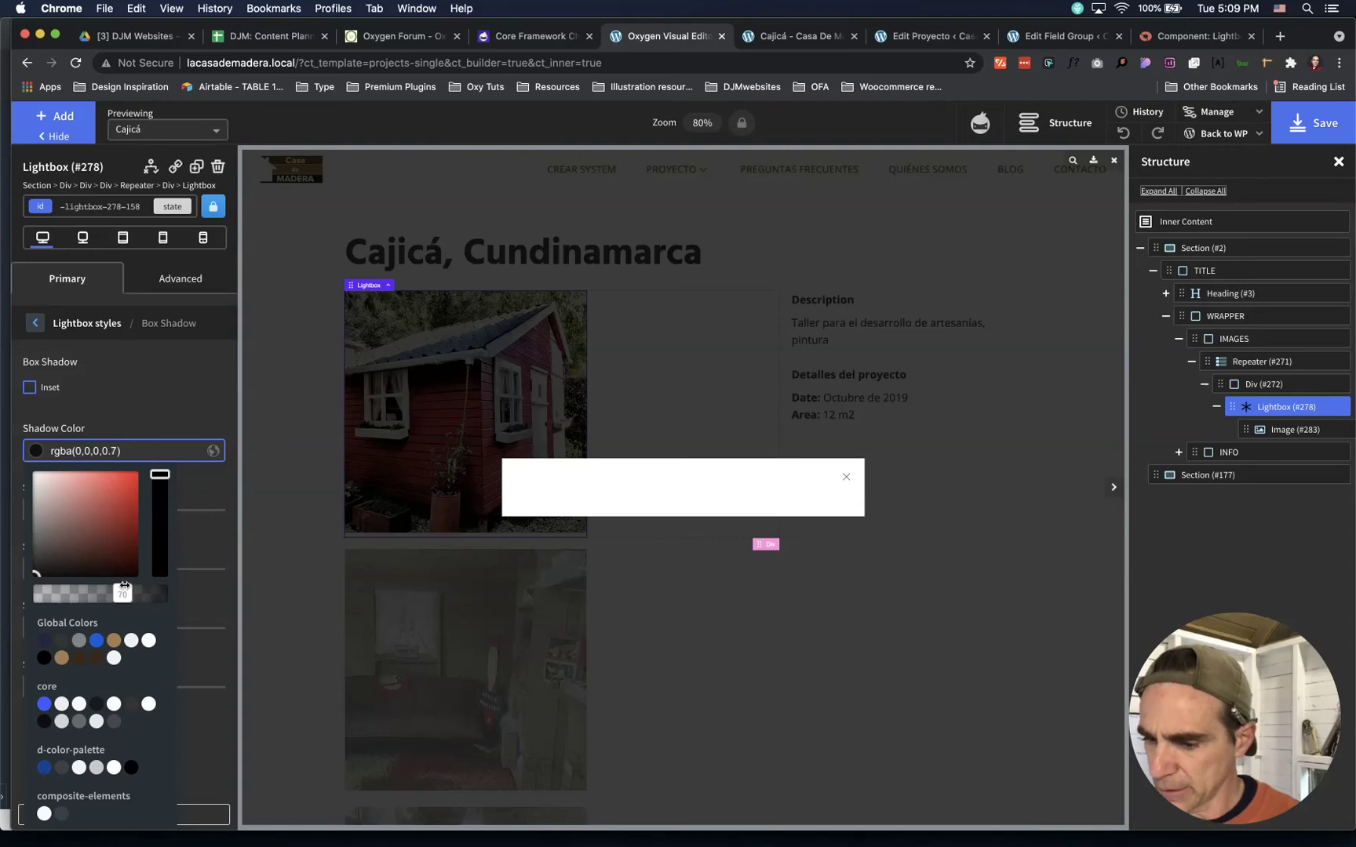
click(182, 405)
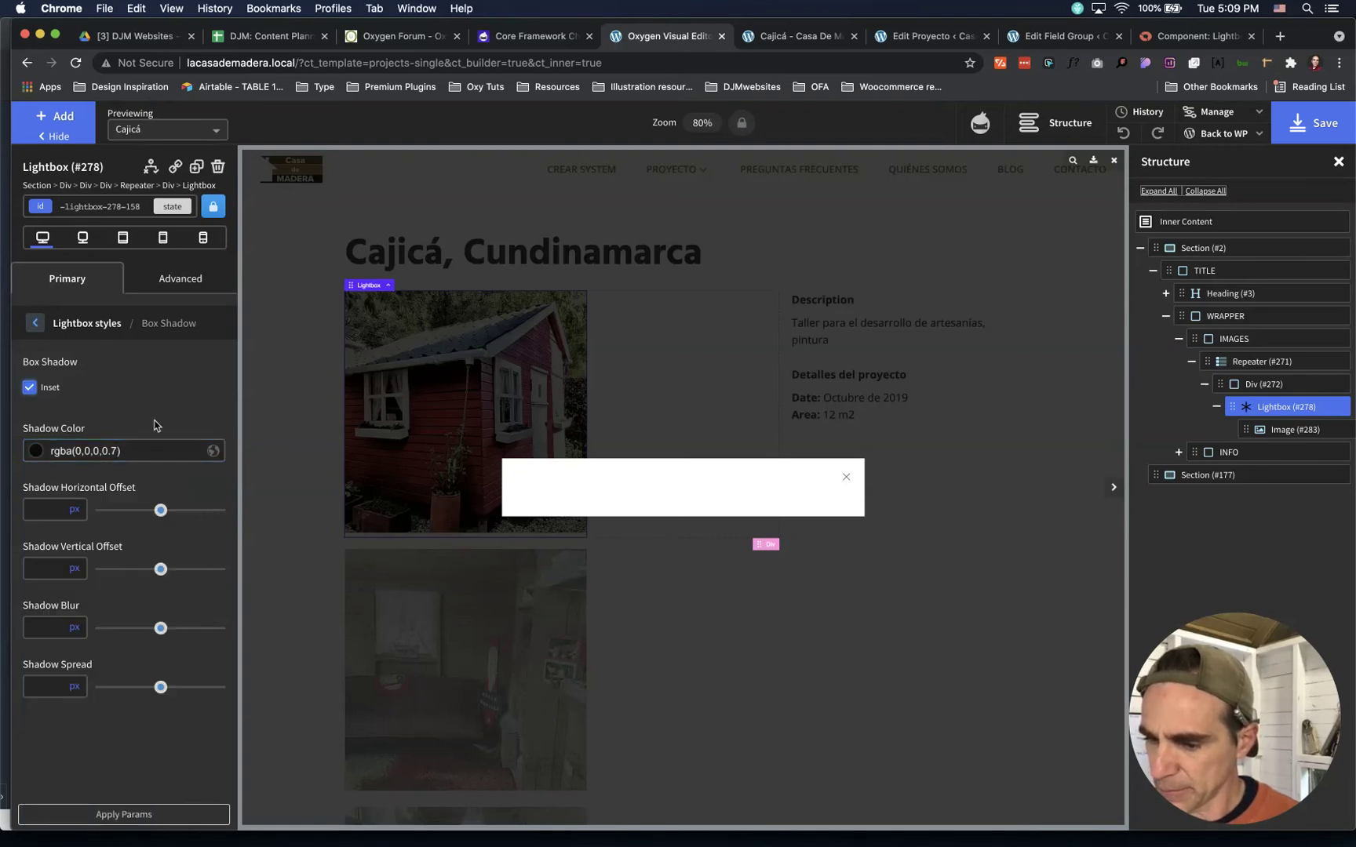
Set the box shadow's horizontal offset, vertical offset and blur to 10 px each, and its spread to -6 px
click(47, 509)
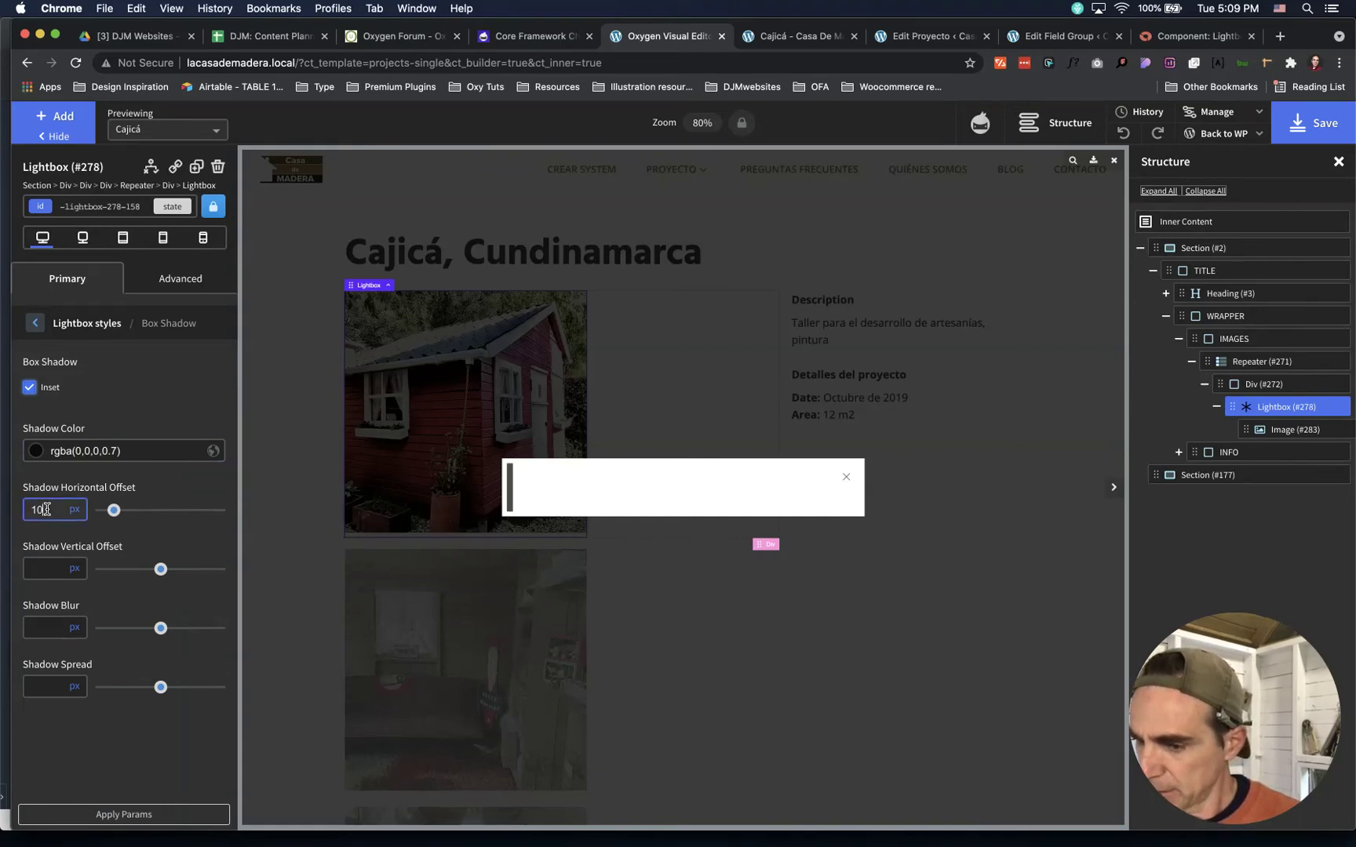
key(Tab)
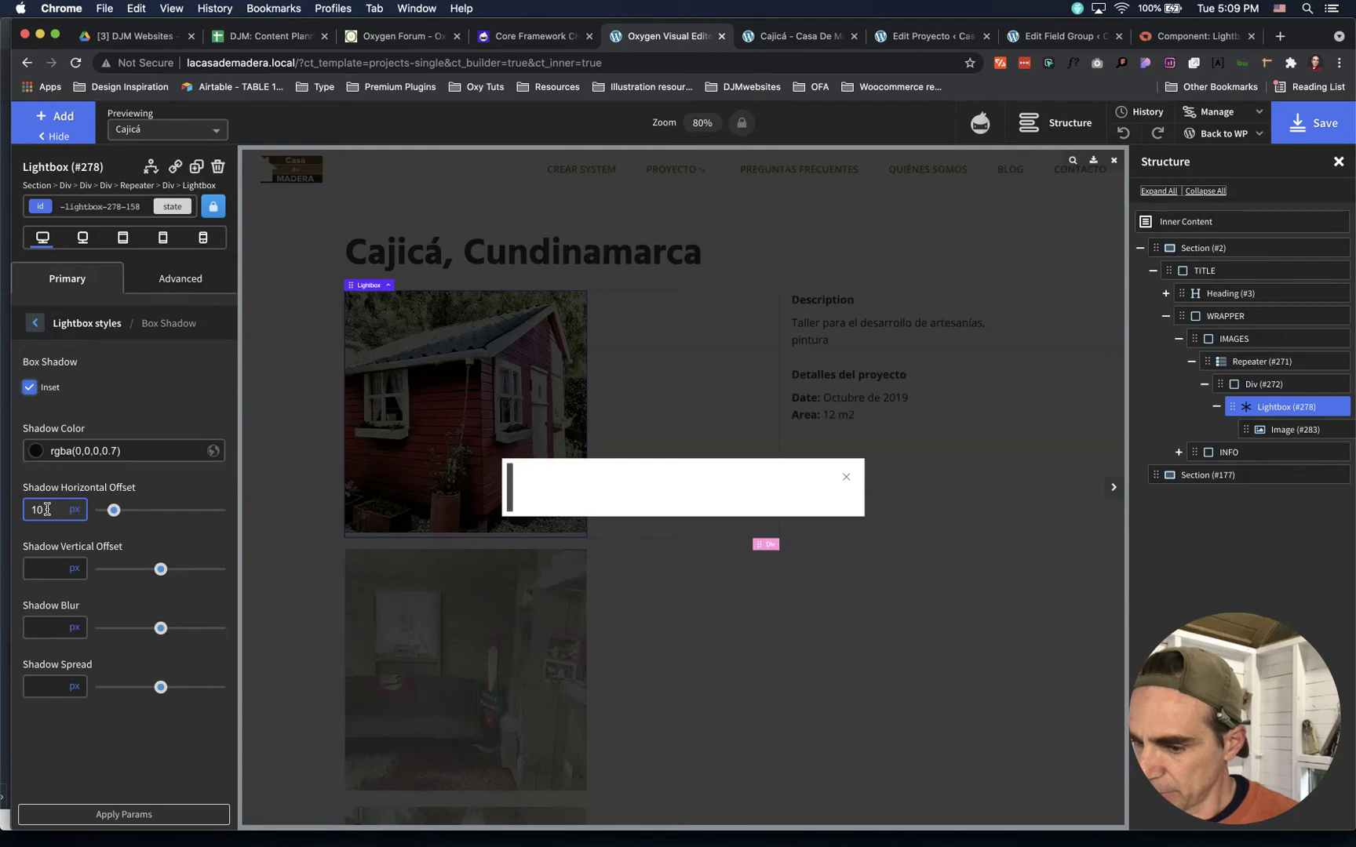
text(10)
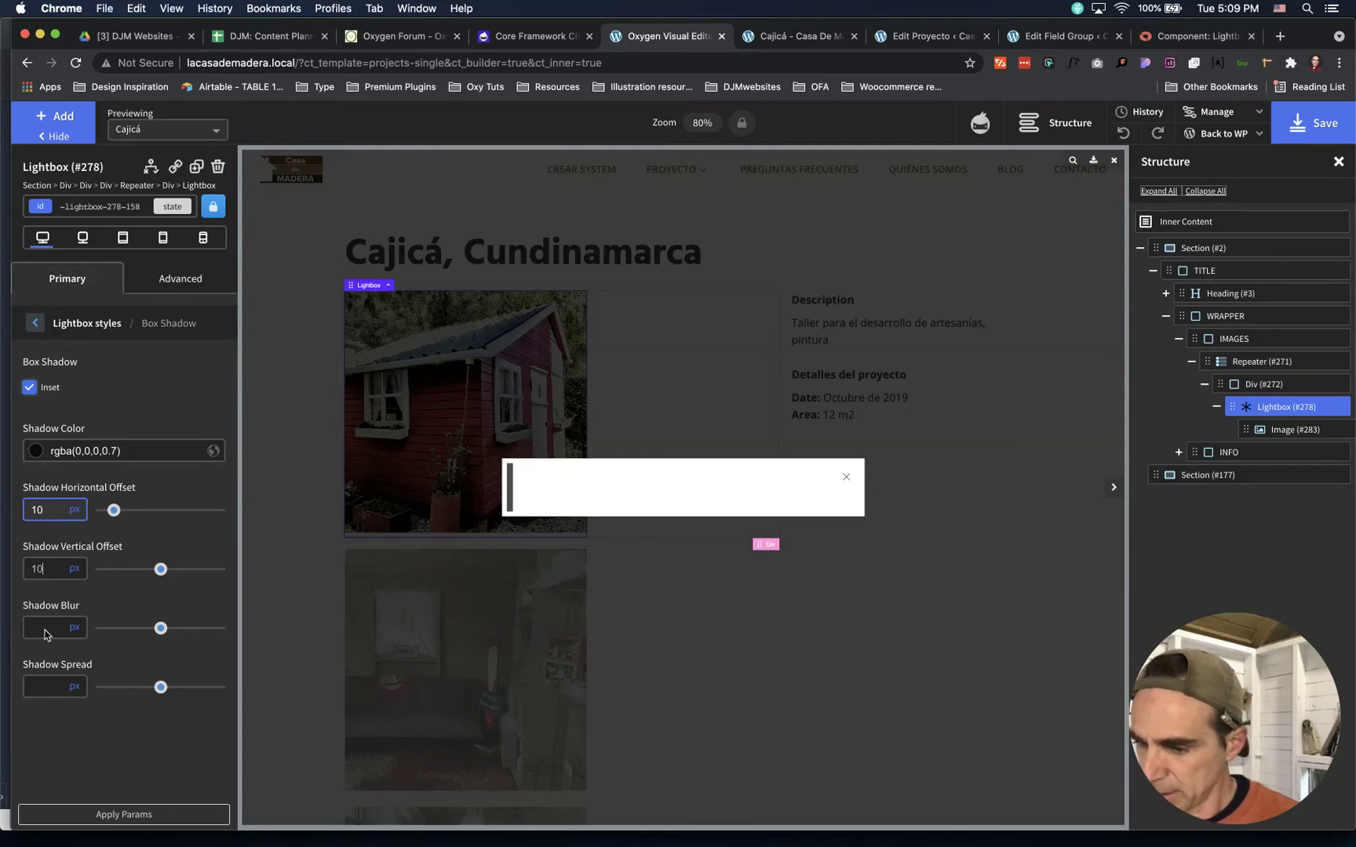
click(44, 630)
text(10)
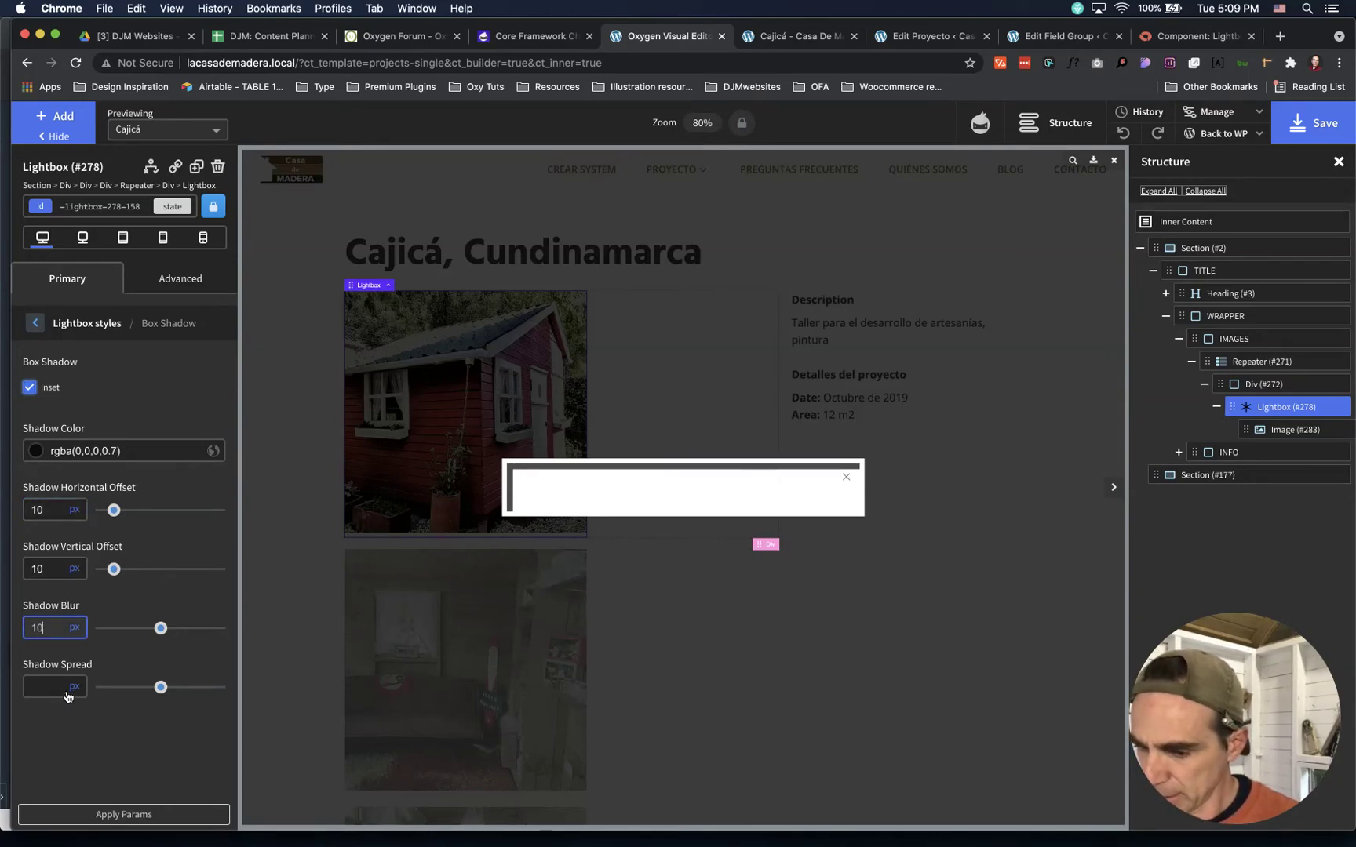
click(45, 688)
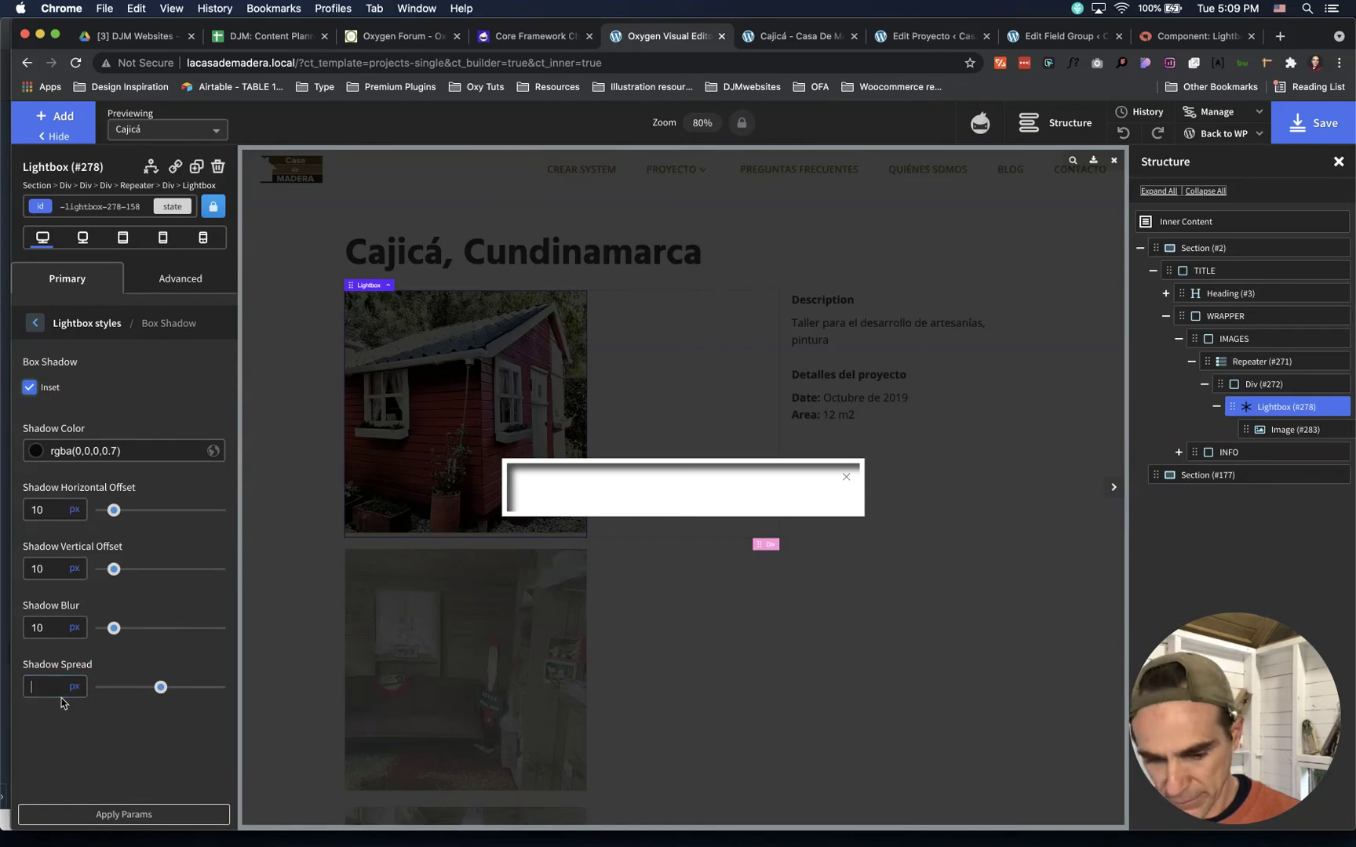
text(-10)
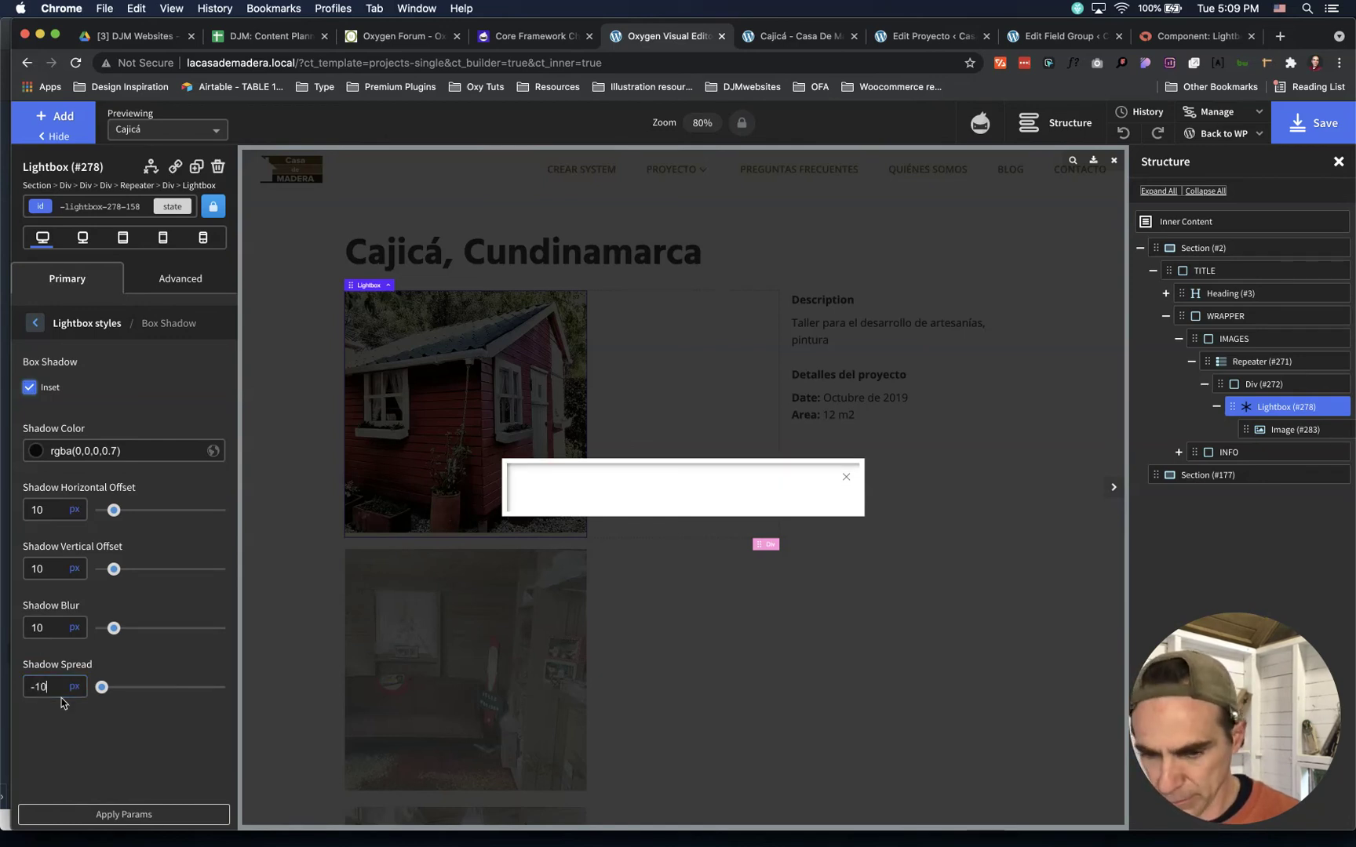
key(BackSpace)
key(BackSpace)
text(6)
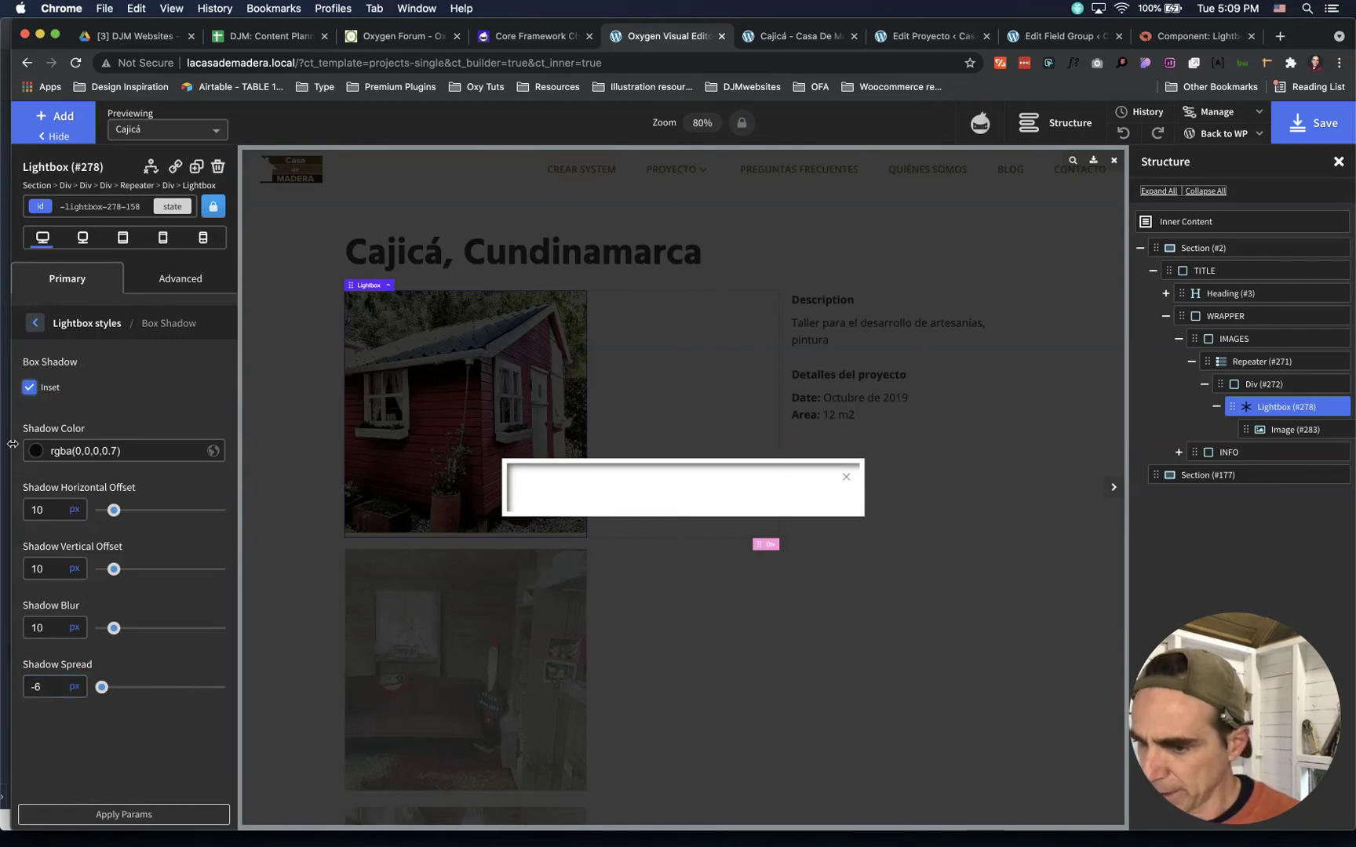
Turn off the shadow's inset option, set its spread to -9 px and save the template
click(30, 387)
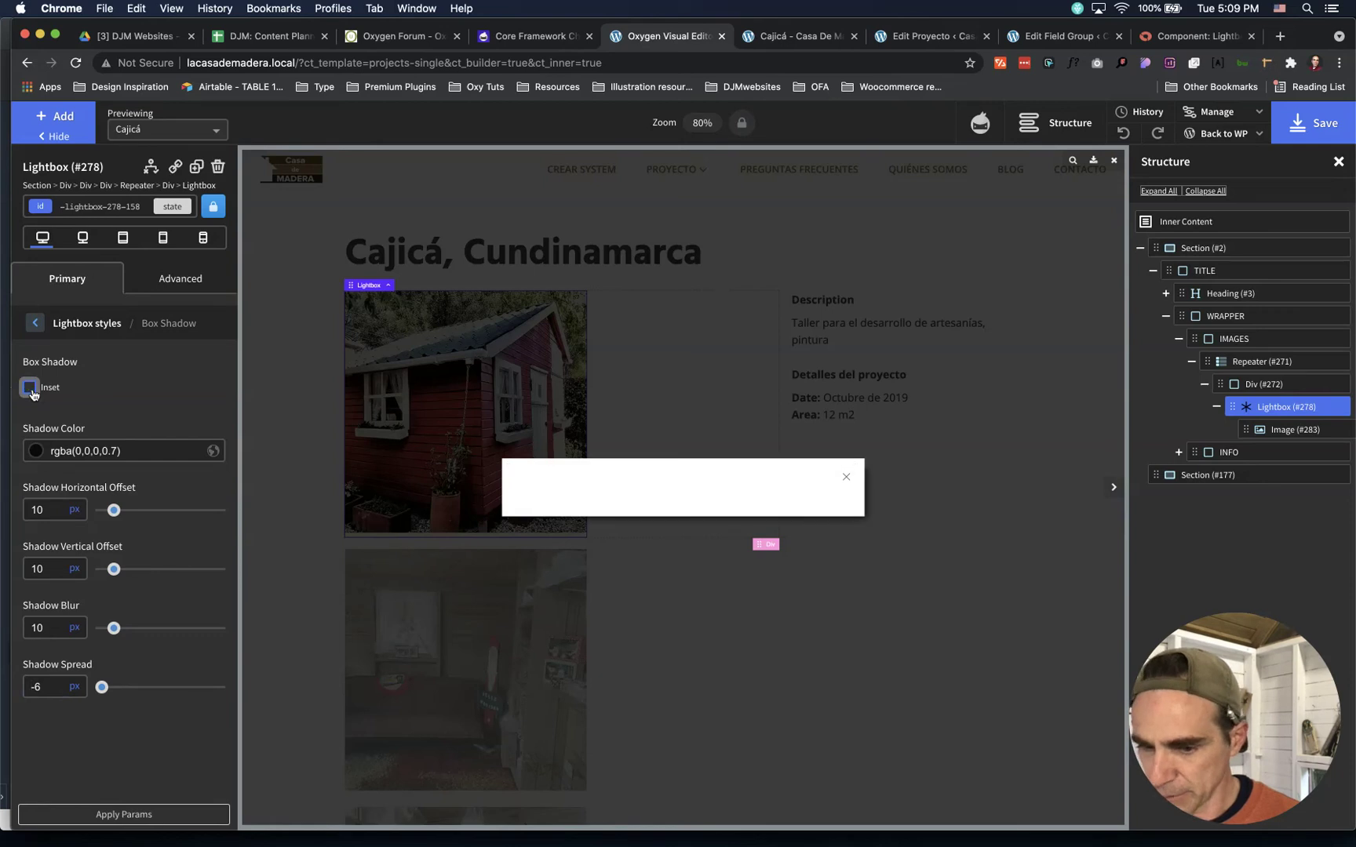
double_click(53, 686)
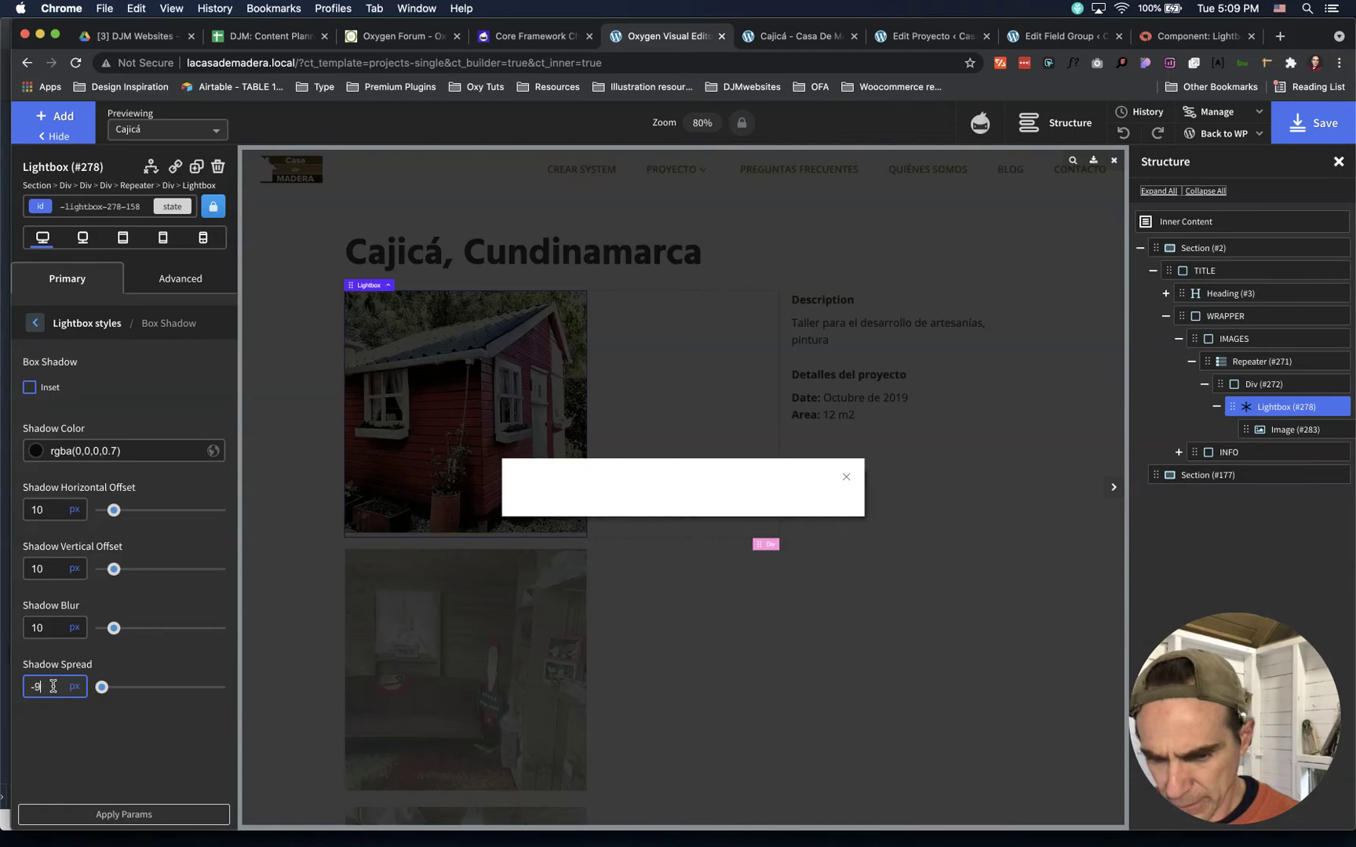
text(-9)
click(1297, 125)
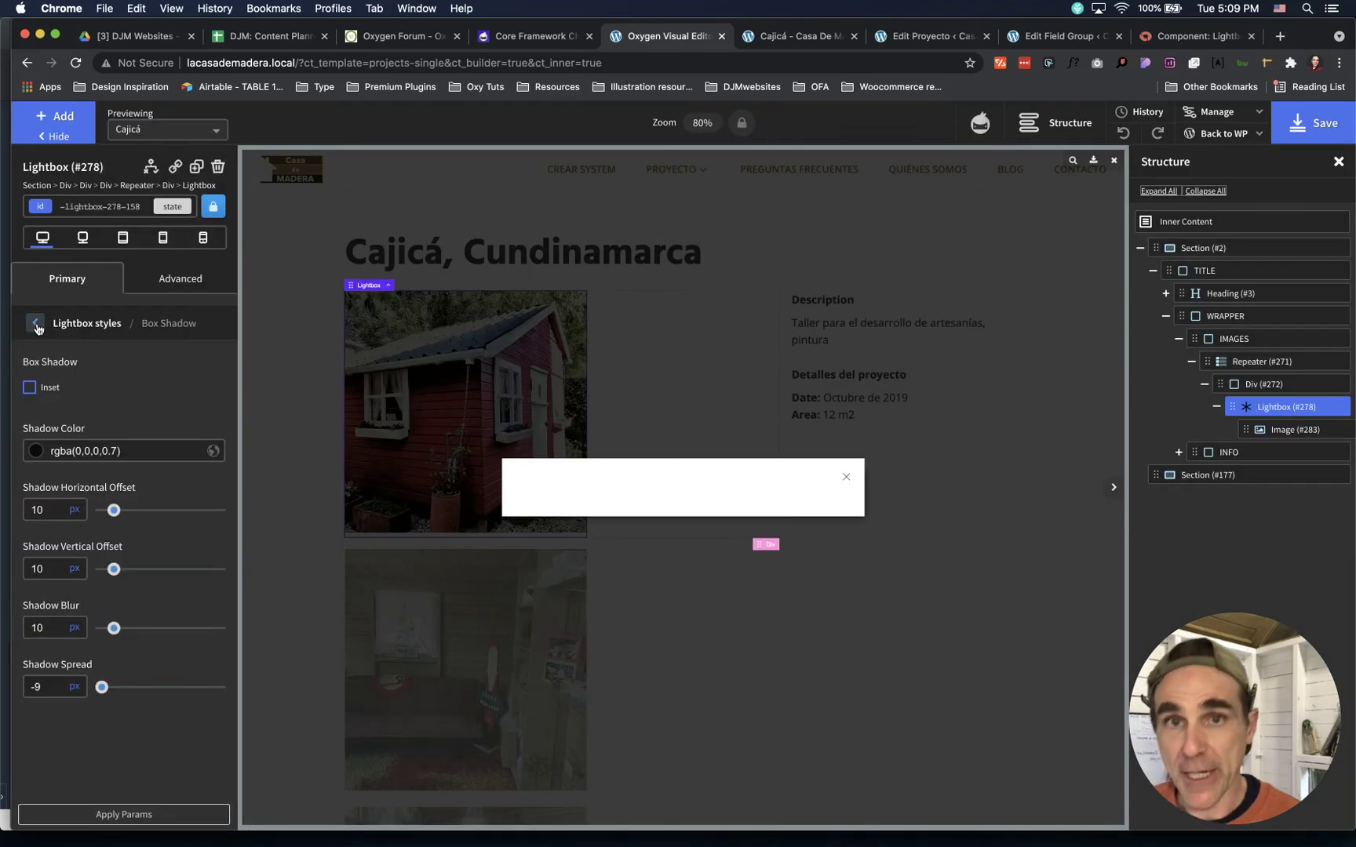
For the Lightbox's navigation arrows, search the Font Awesome icons for "chev" and choose the plain left chevron
click(35, 323)
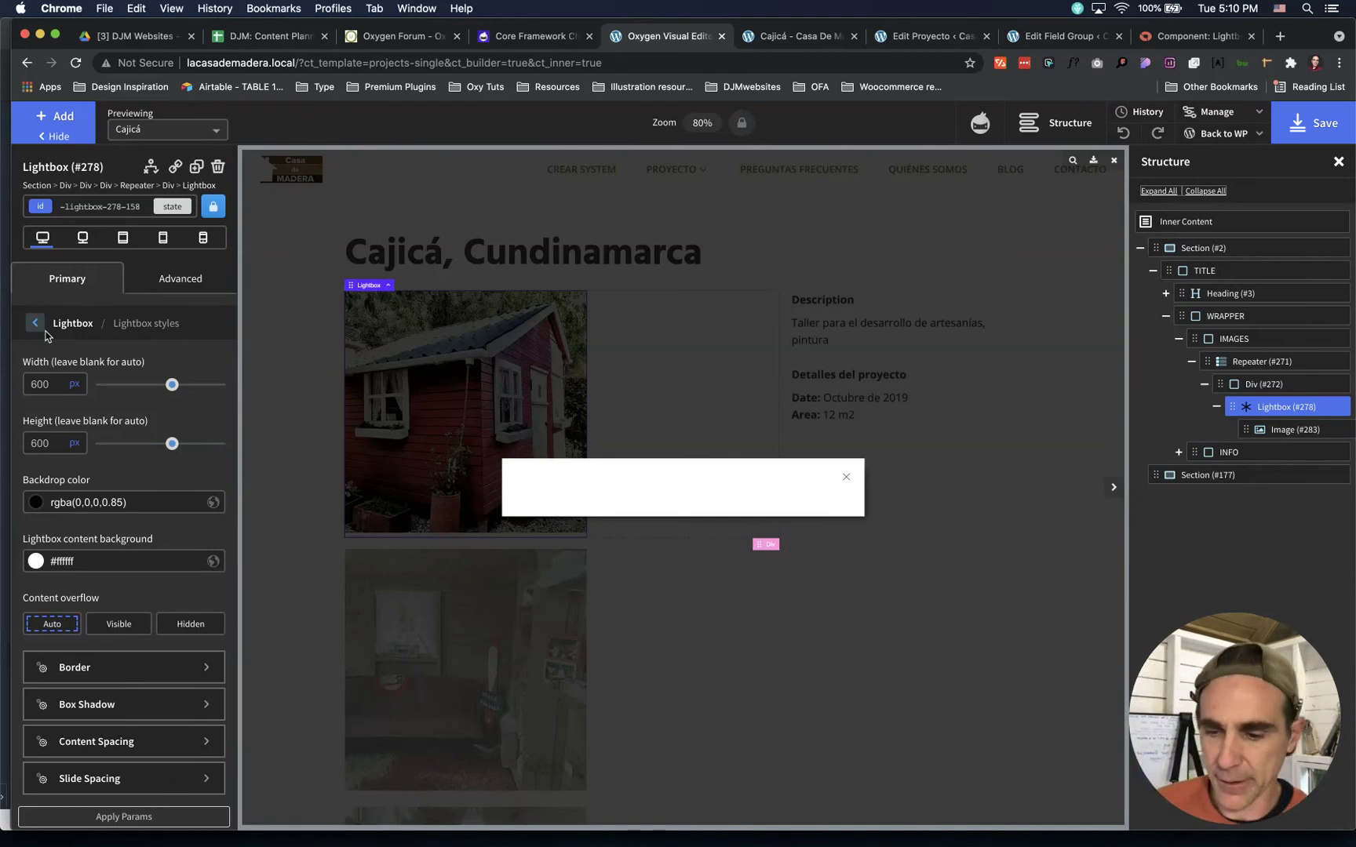
click(41, 324)
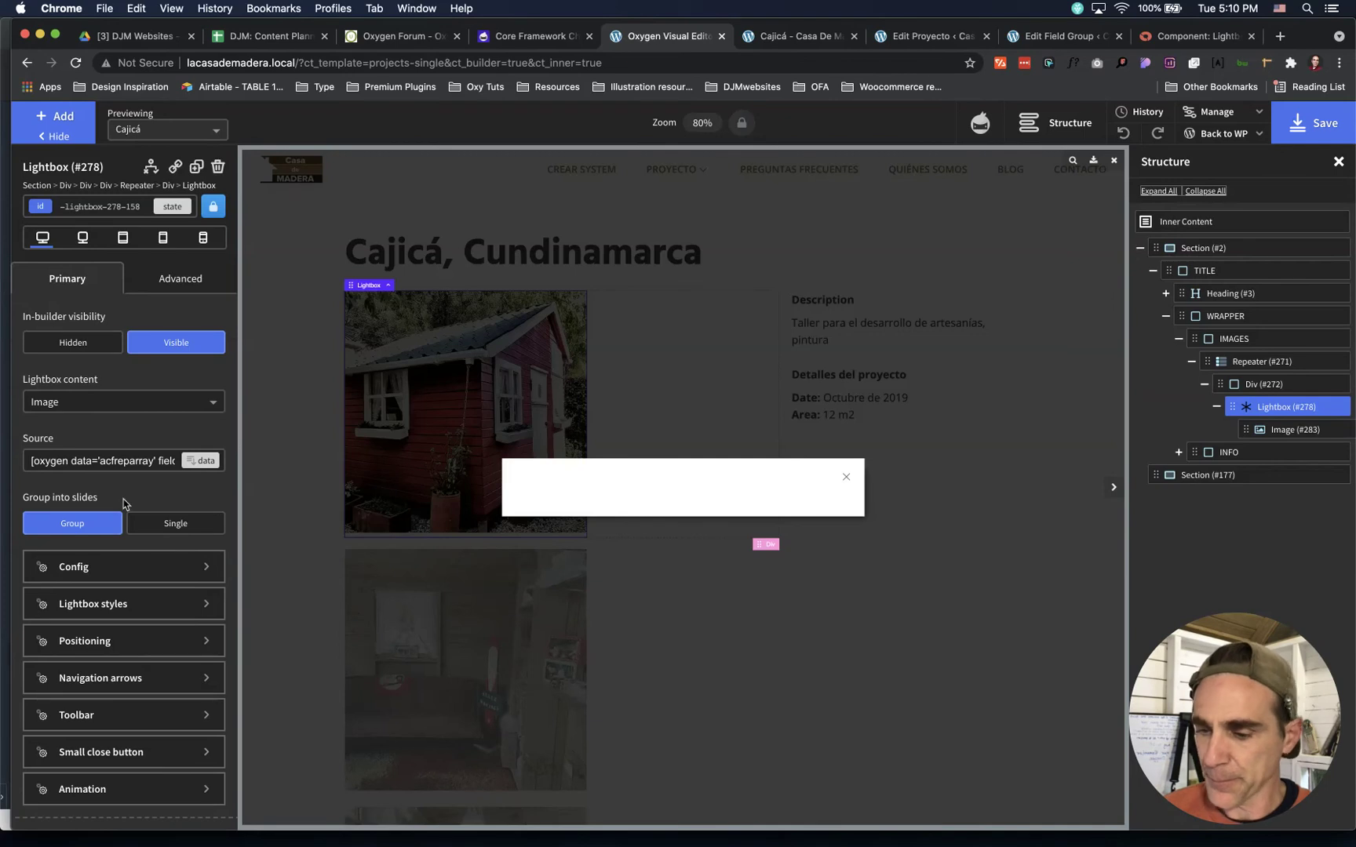
click(128, 679)
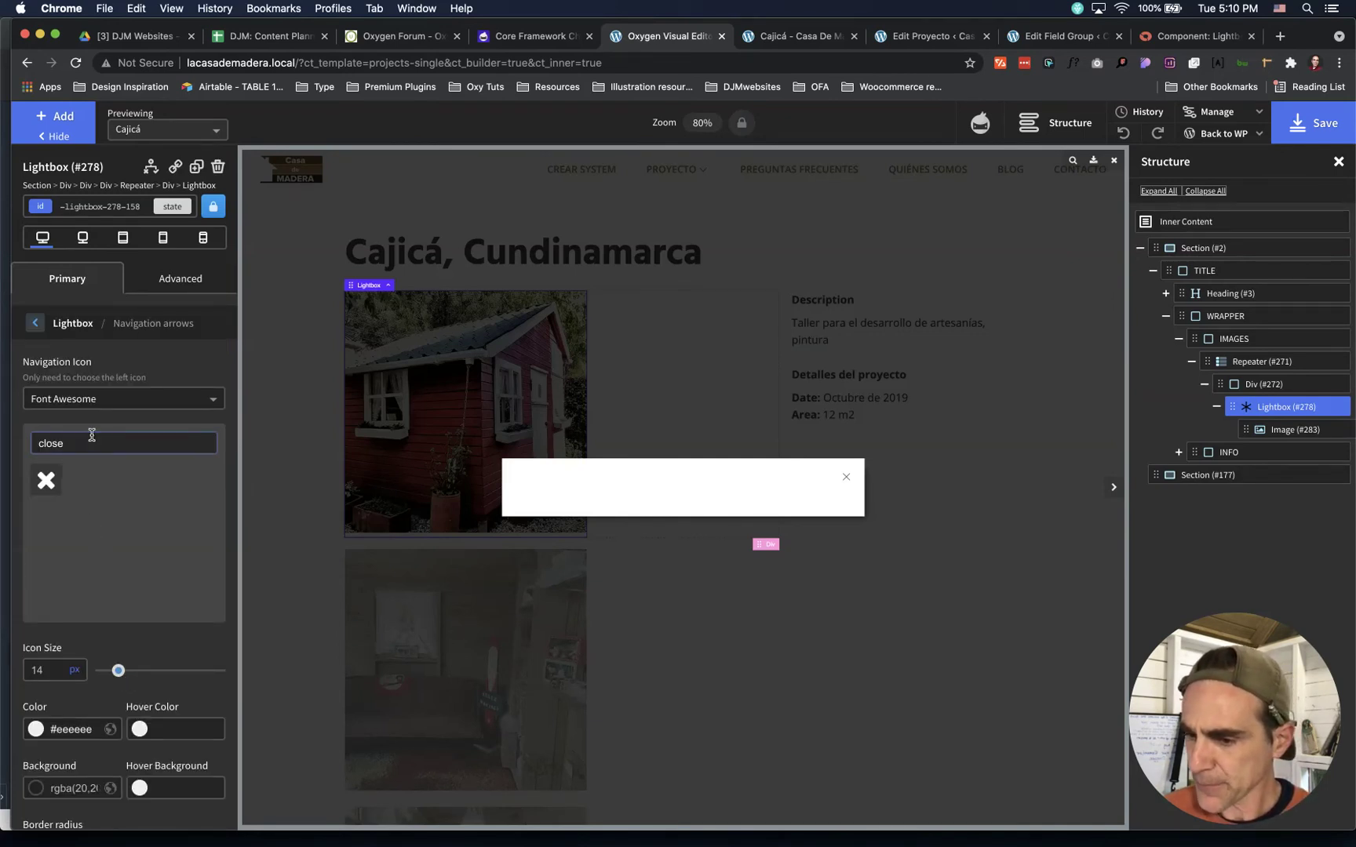
scroll(119, 526, down, 5)
scroll(119, 516, up, 3)
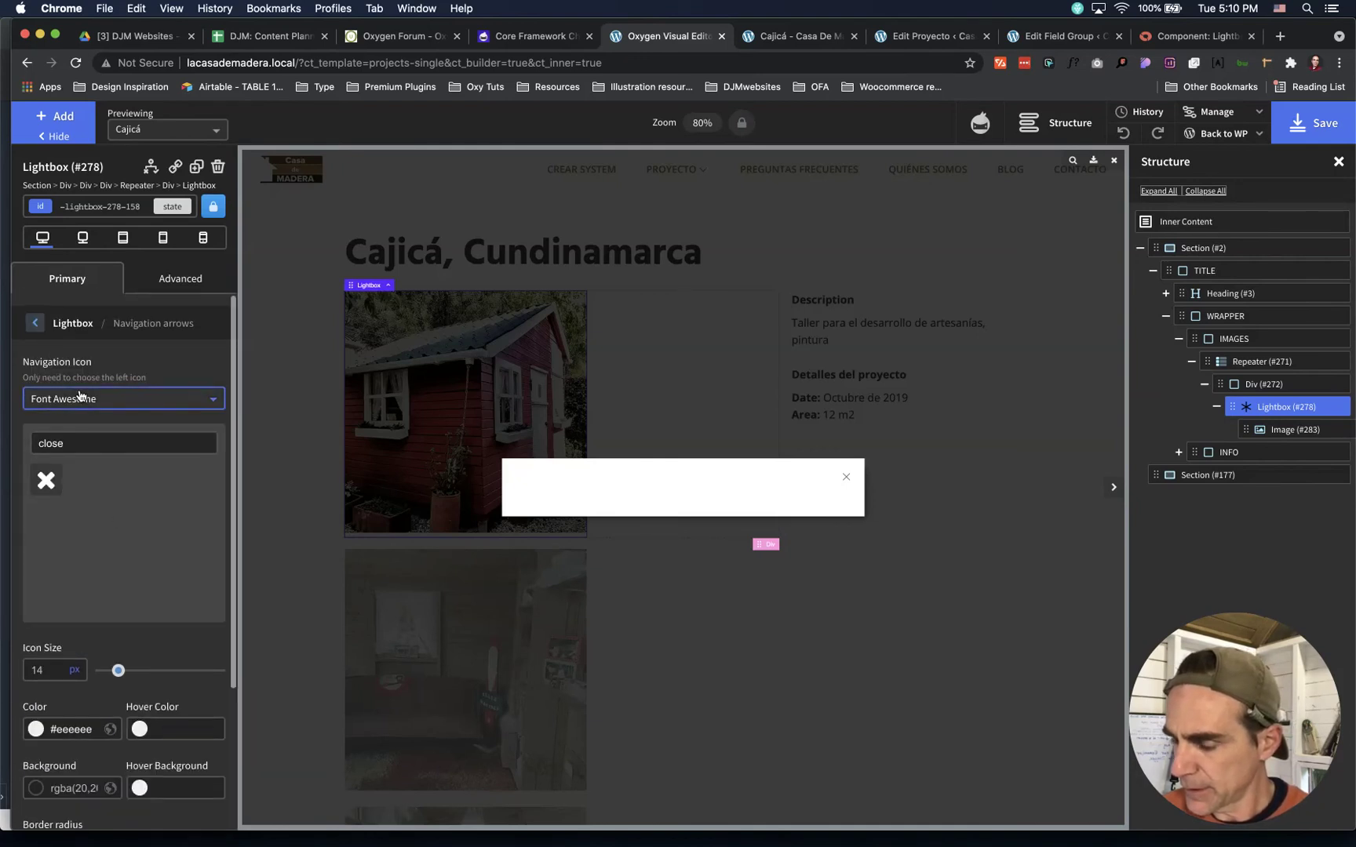
click(82, 440)
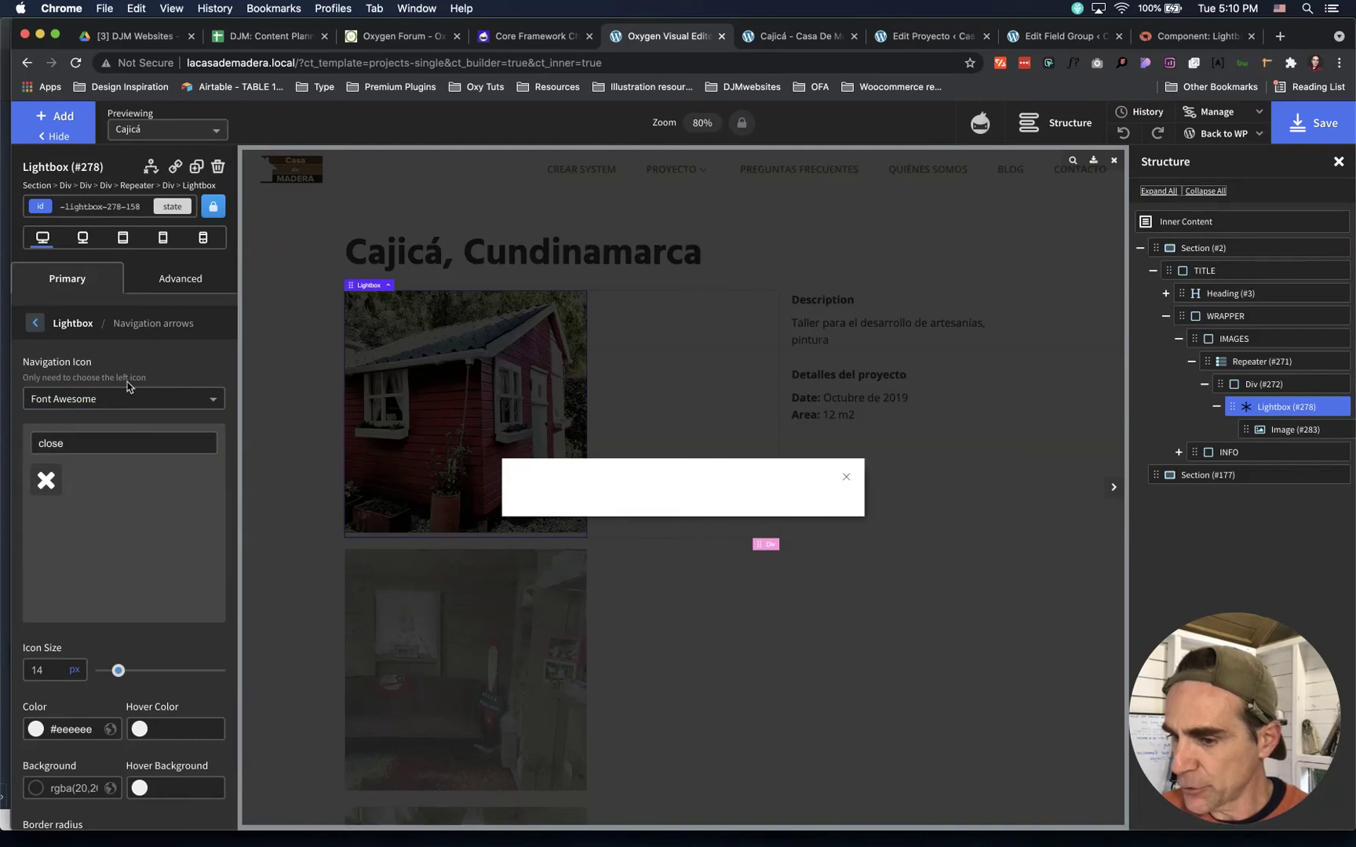
double_click(83, 441)
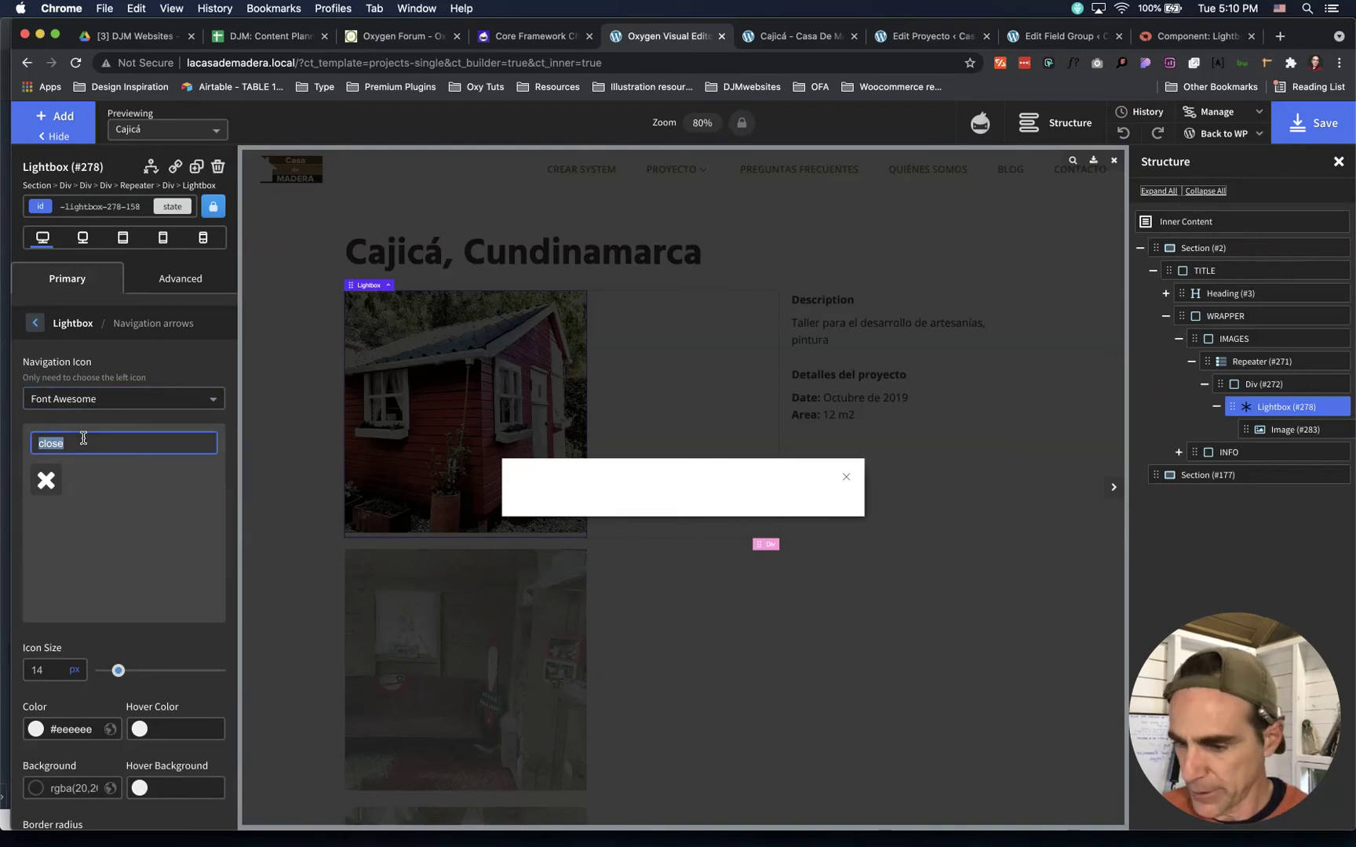
key(BackSpace)
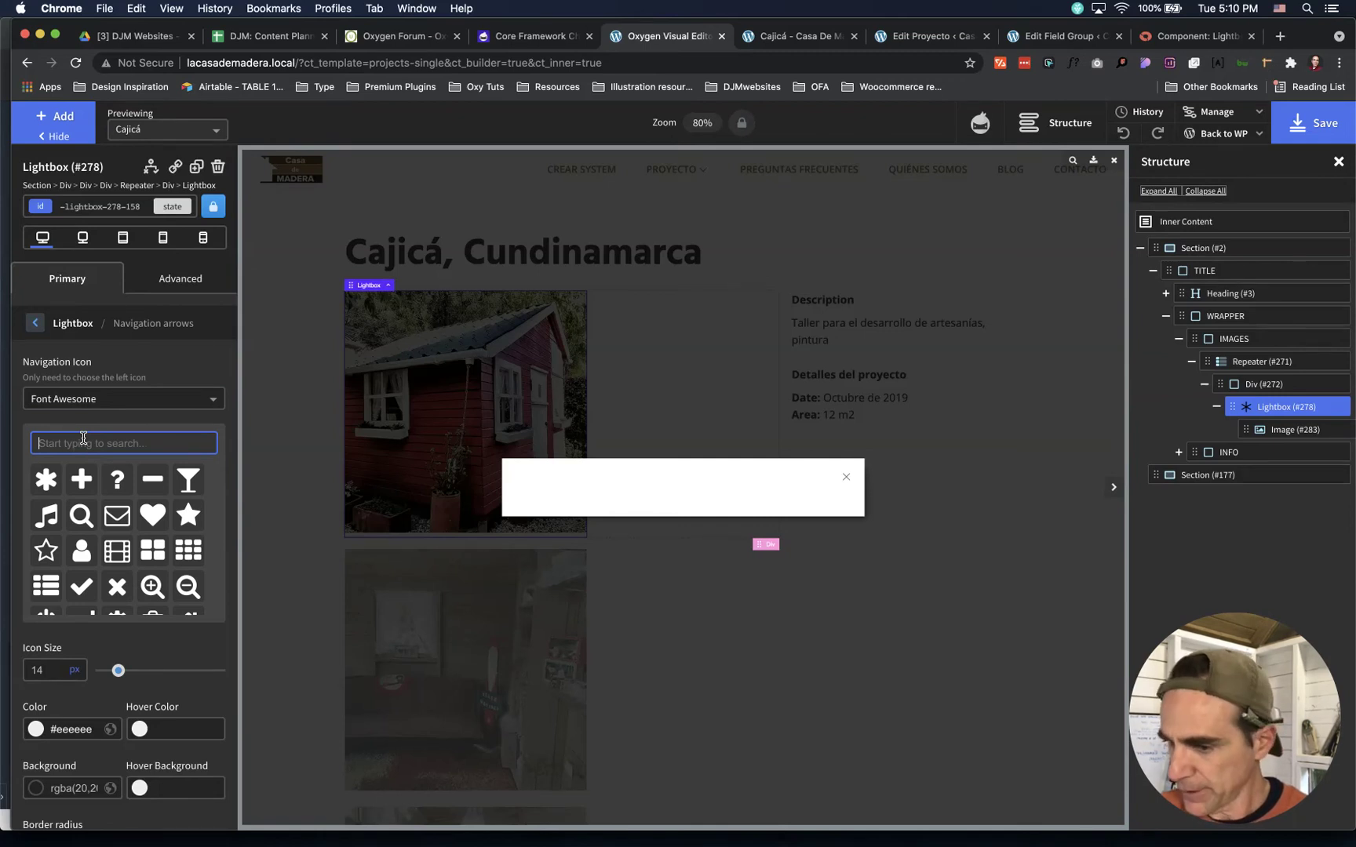
text(chev)
click(46, 480)
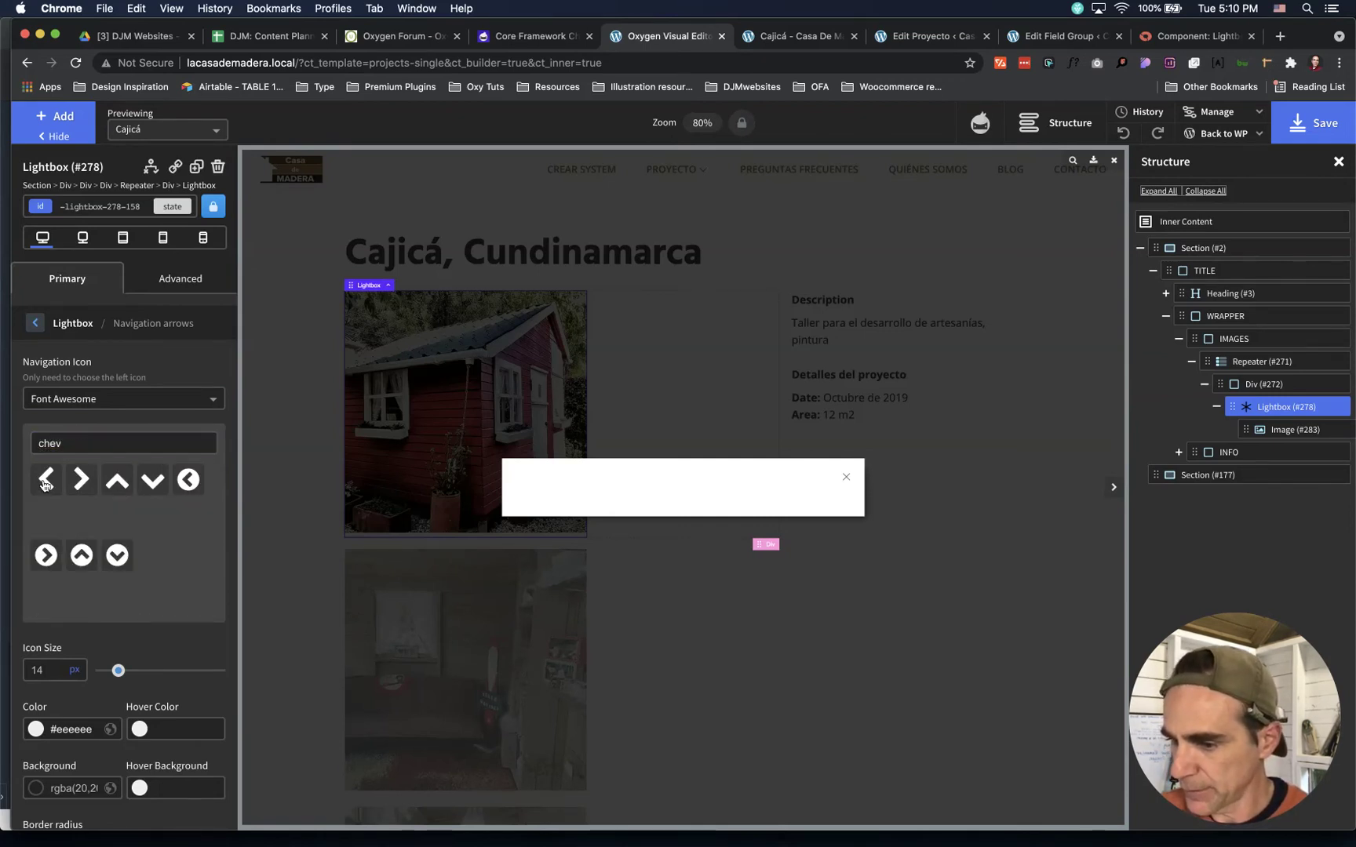
Set the navigation arrows' icon size to 32 px and their color to the tan global color
scroll(142, 575, down, 5)
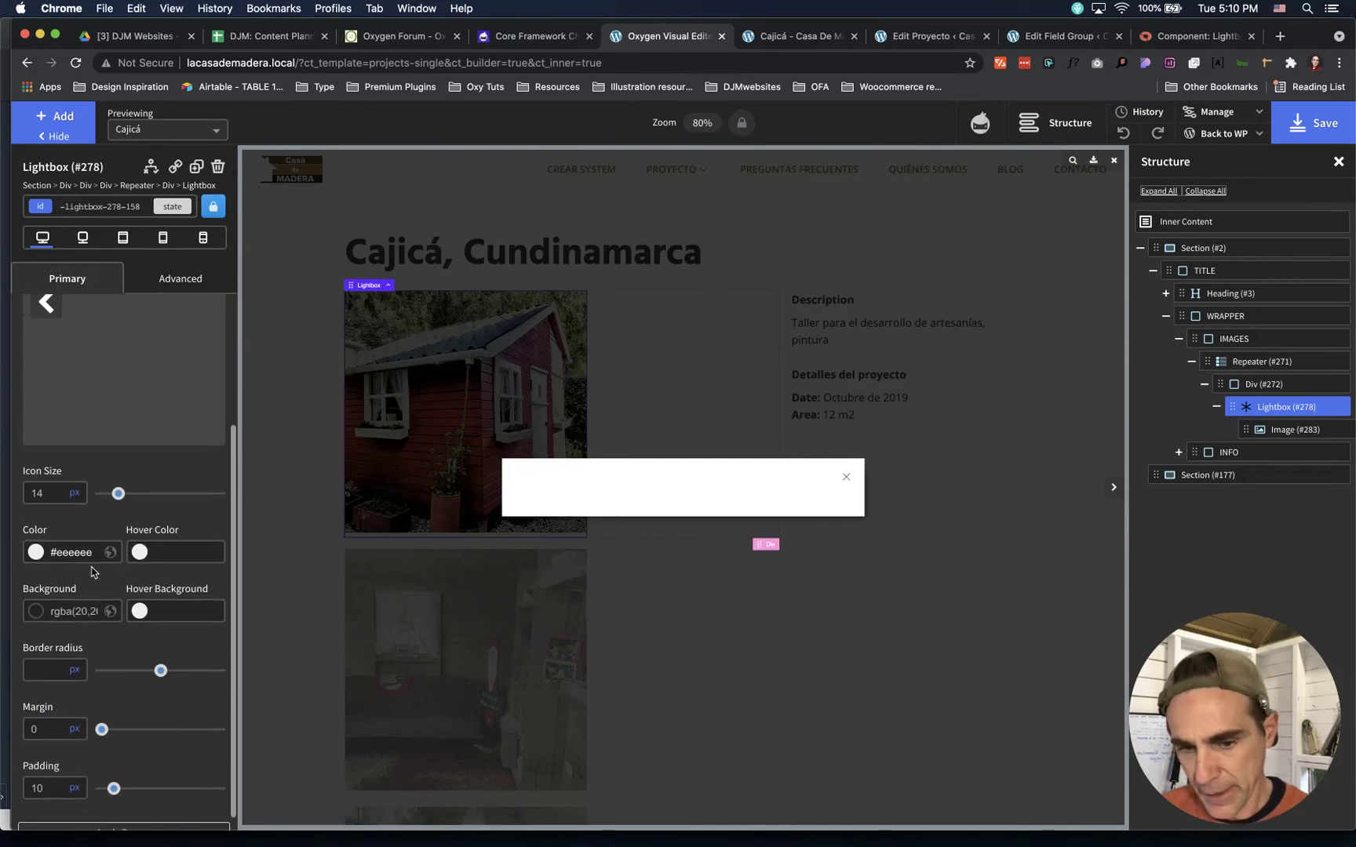
double_click(46, 493)
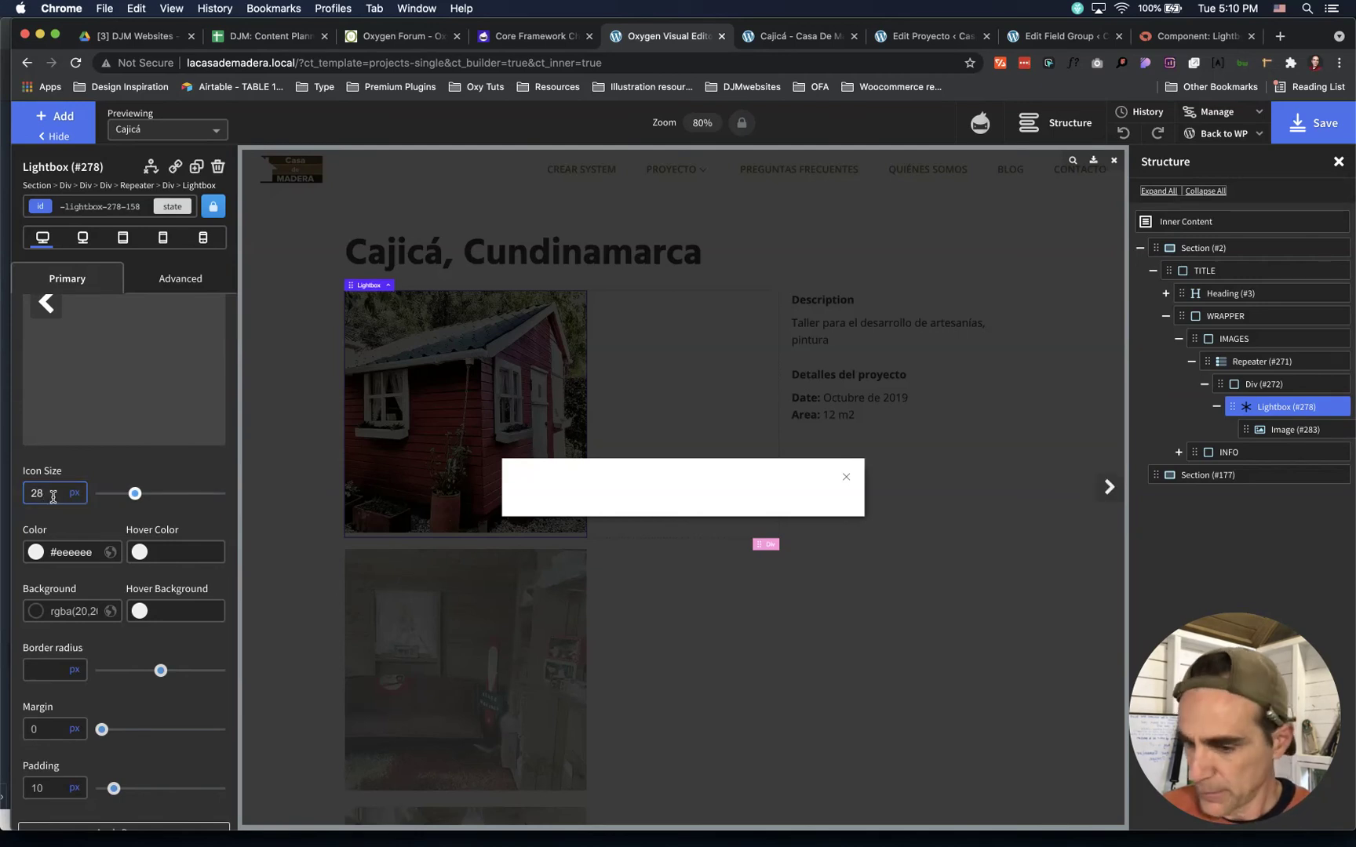
double_click(48, 493)
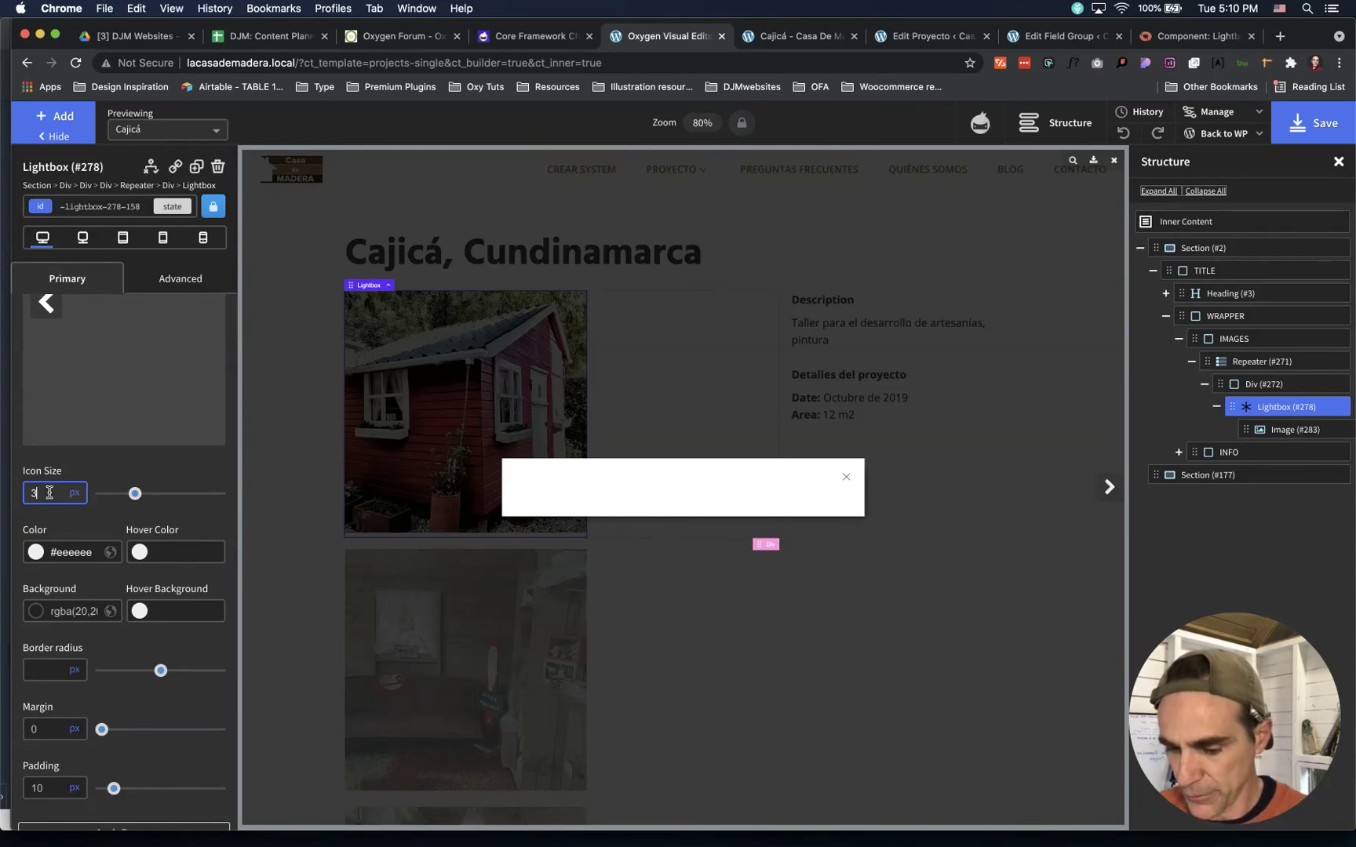
text(32)
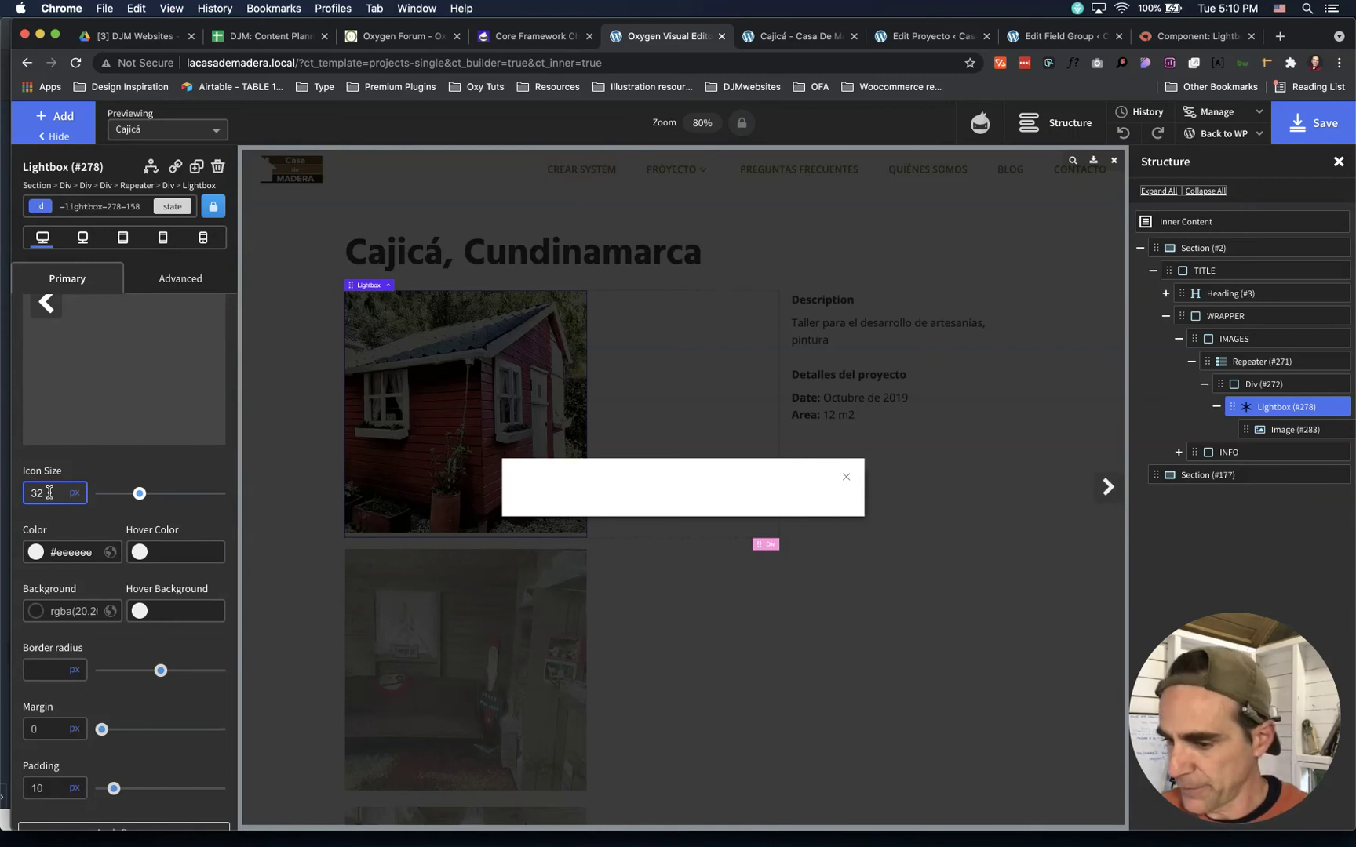
click(45, 558)
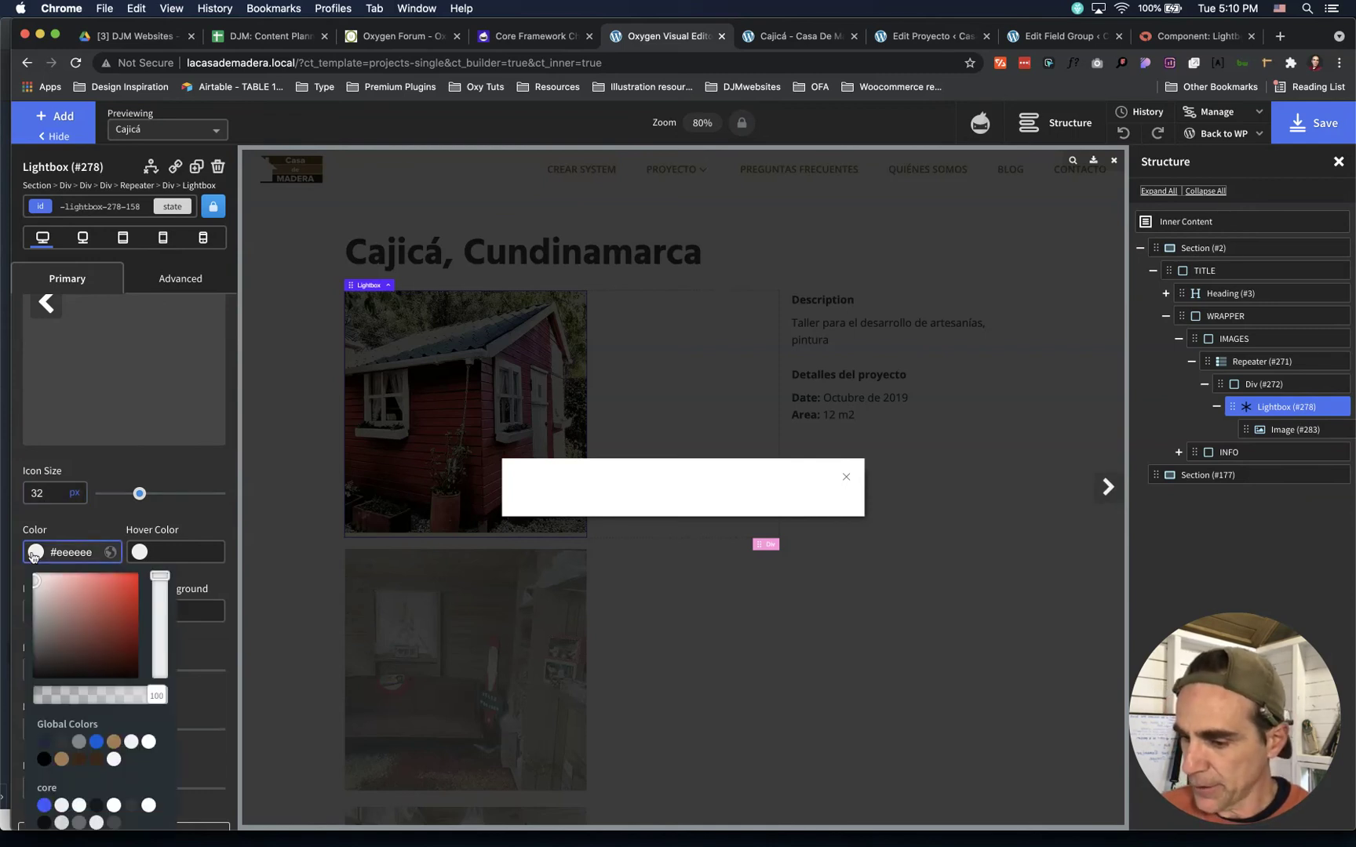
click(62, 759)
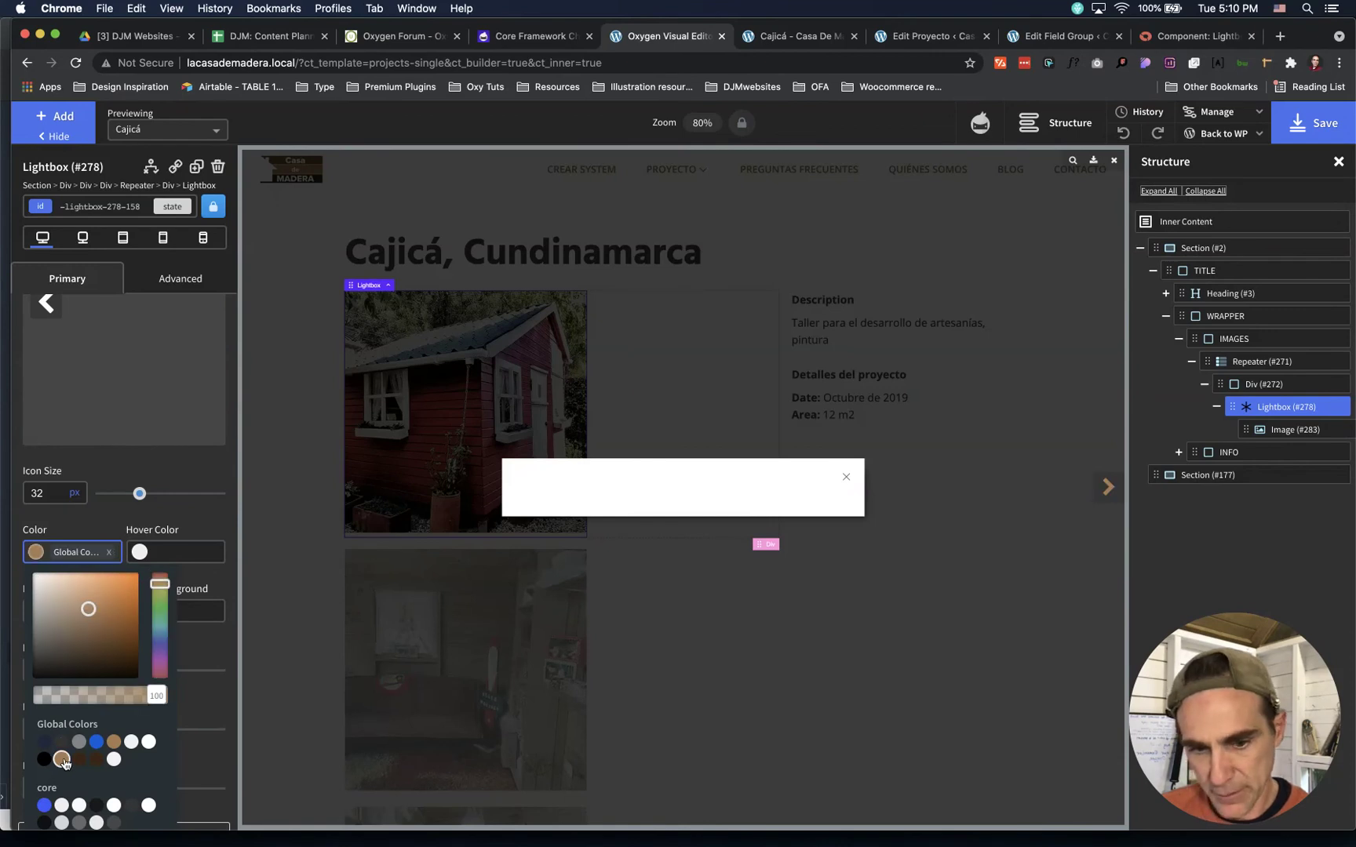
click(108, 526)
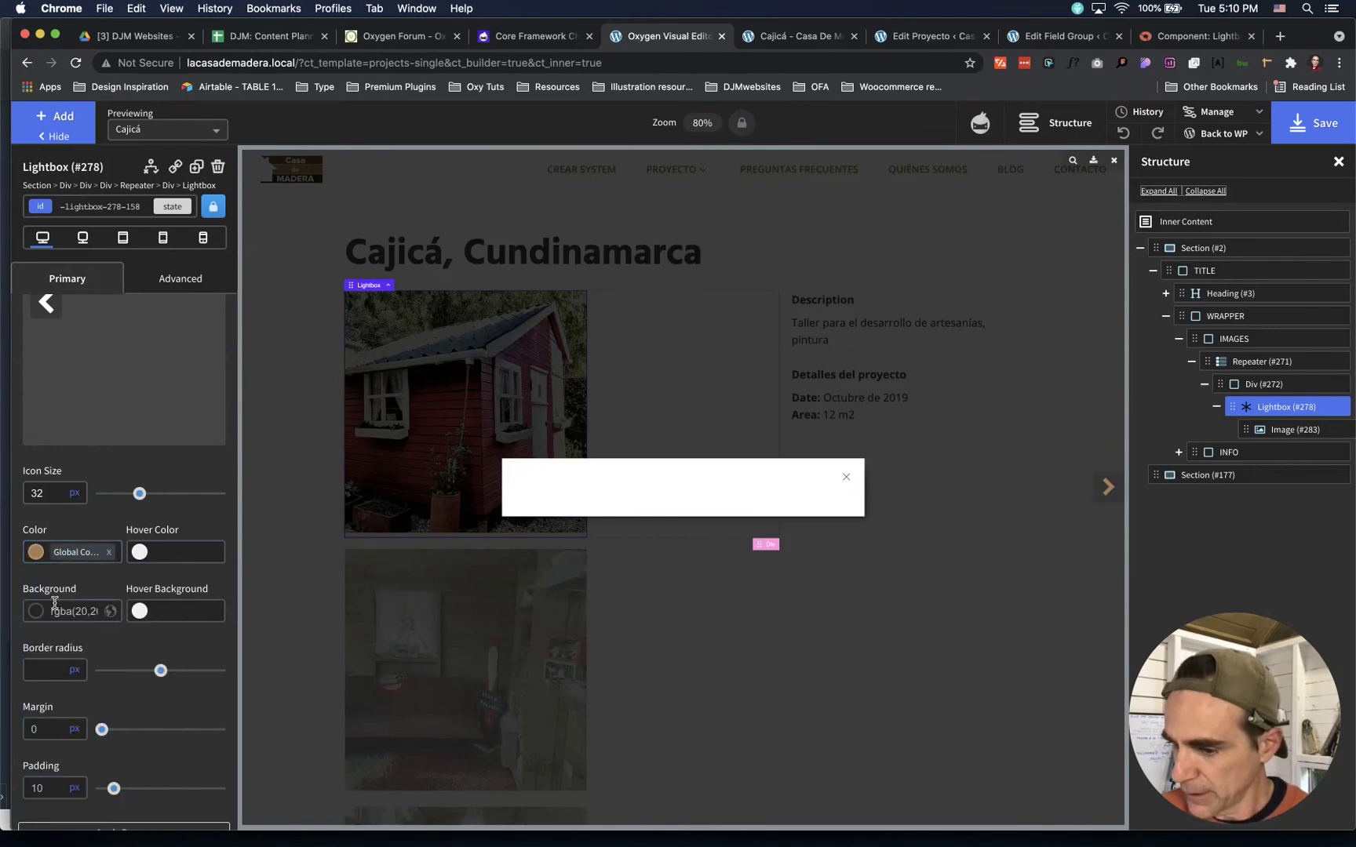
Set the navigation arrows' background to the tan global color and their icon color to the white global color
click(54, 603)
click(62, 818)
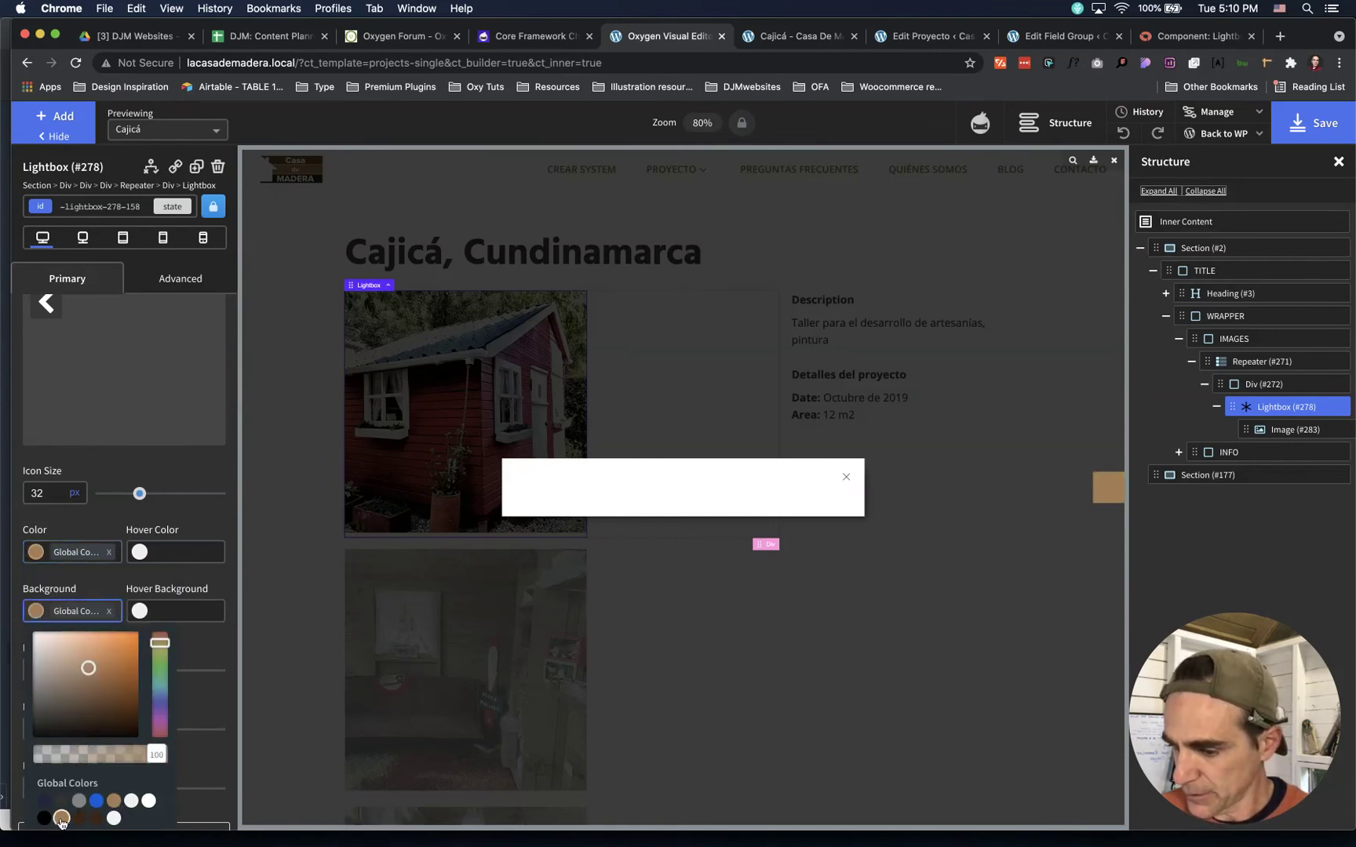
click(34, 552)
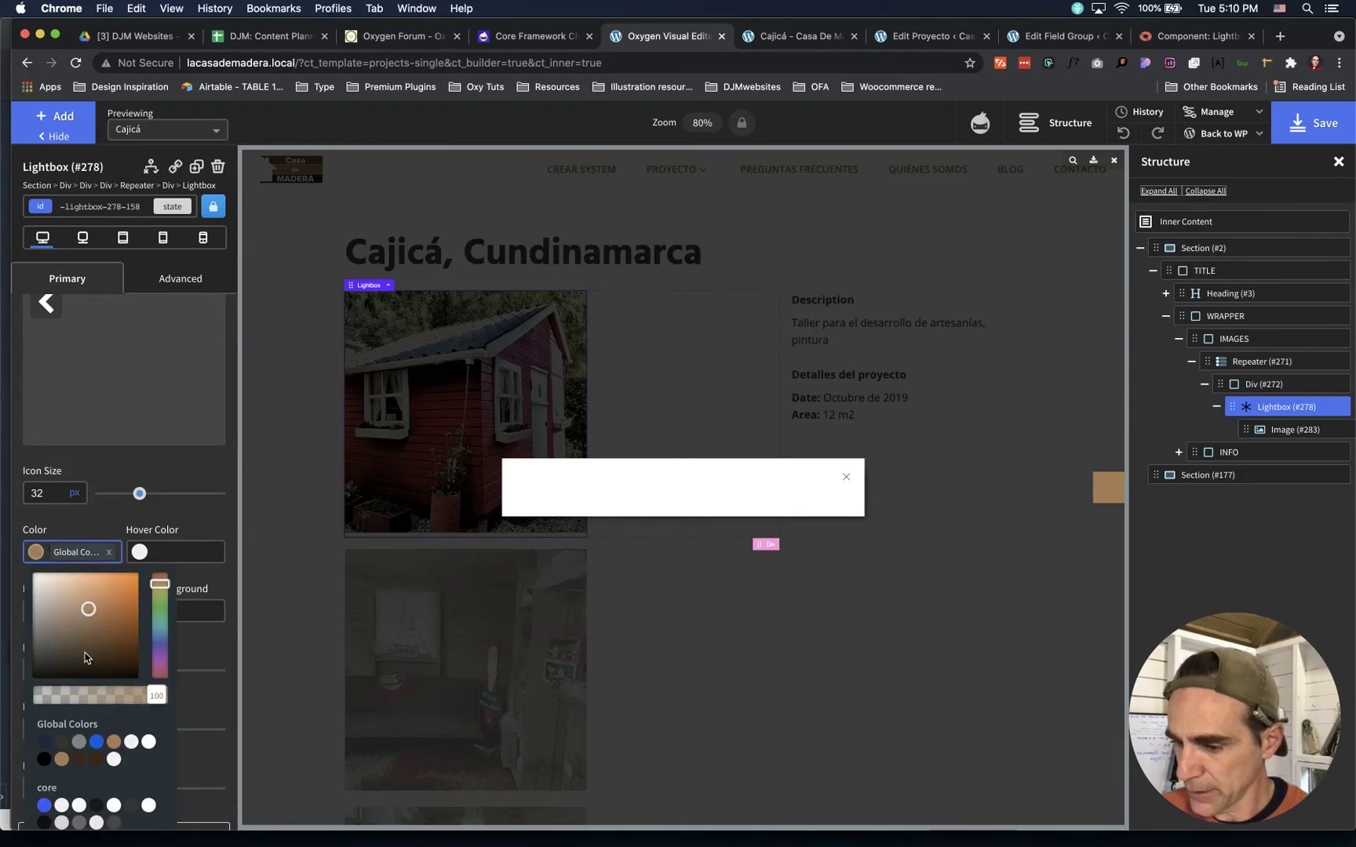
click(149, 742)
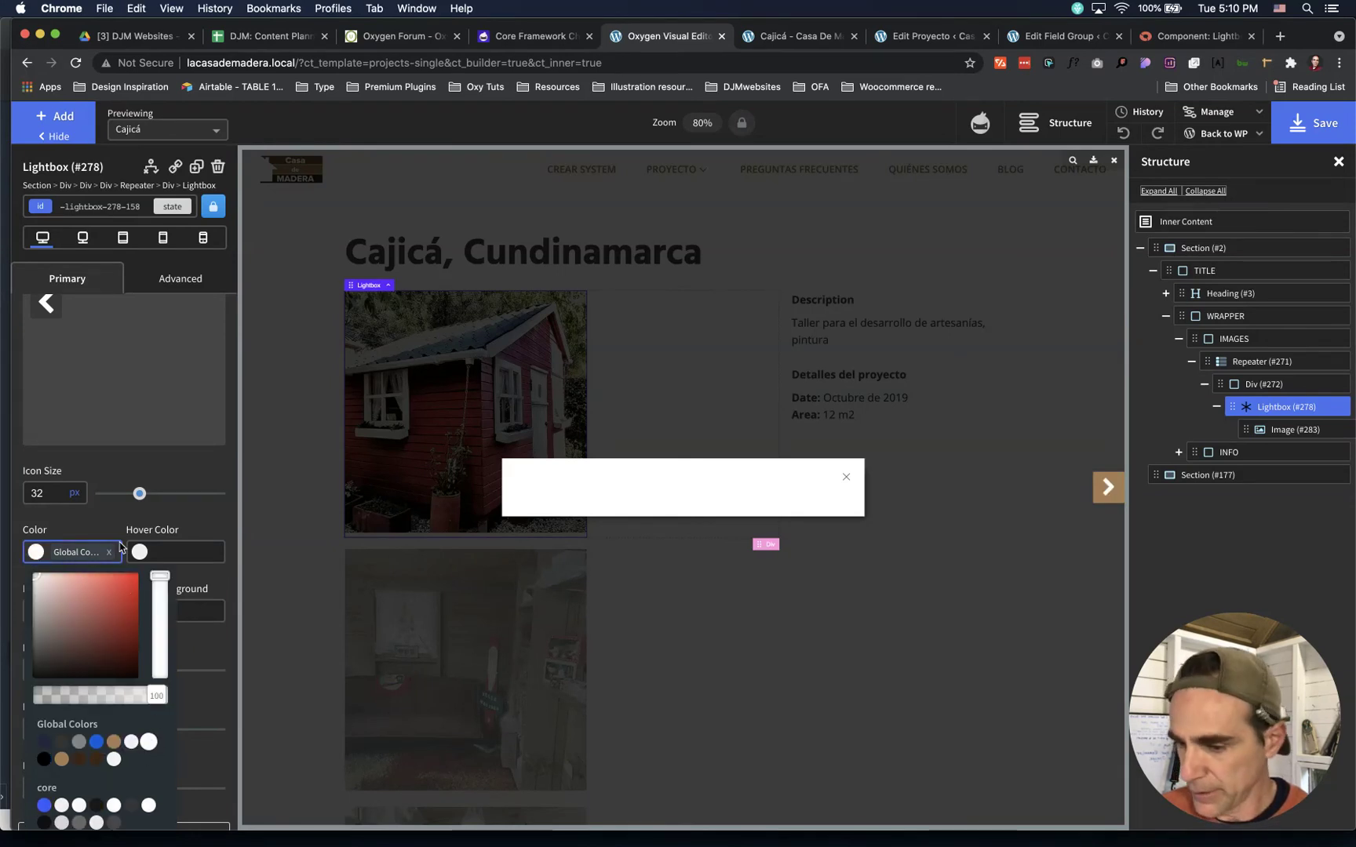
click(104, 518)
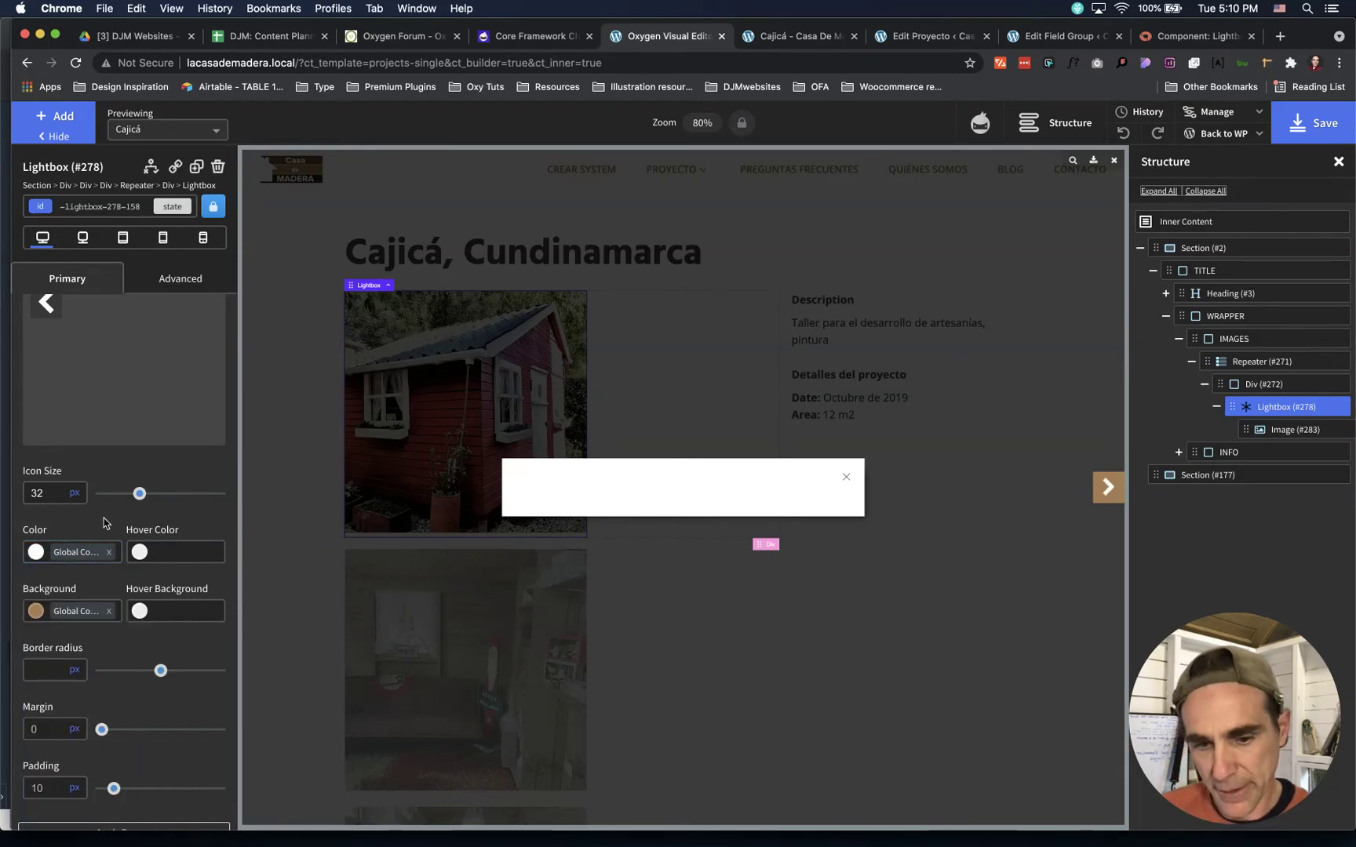
Set the navigation arrows' hover background to the dark navy global color and their hover color to the white global color
click(139, 612)
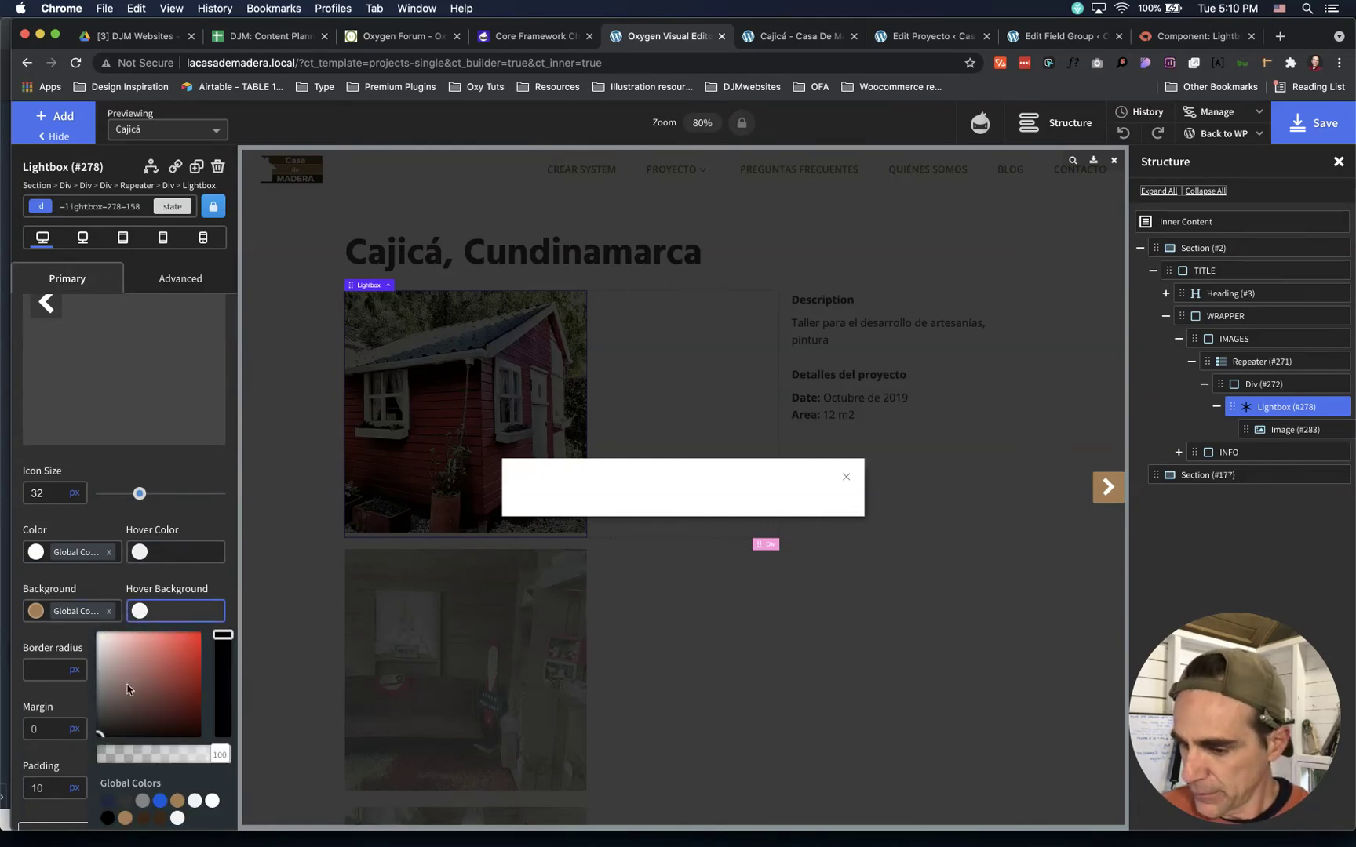
click(108, 801)
click(196, 533)
click(145, 549)
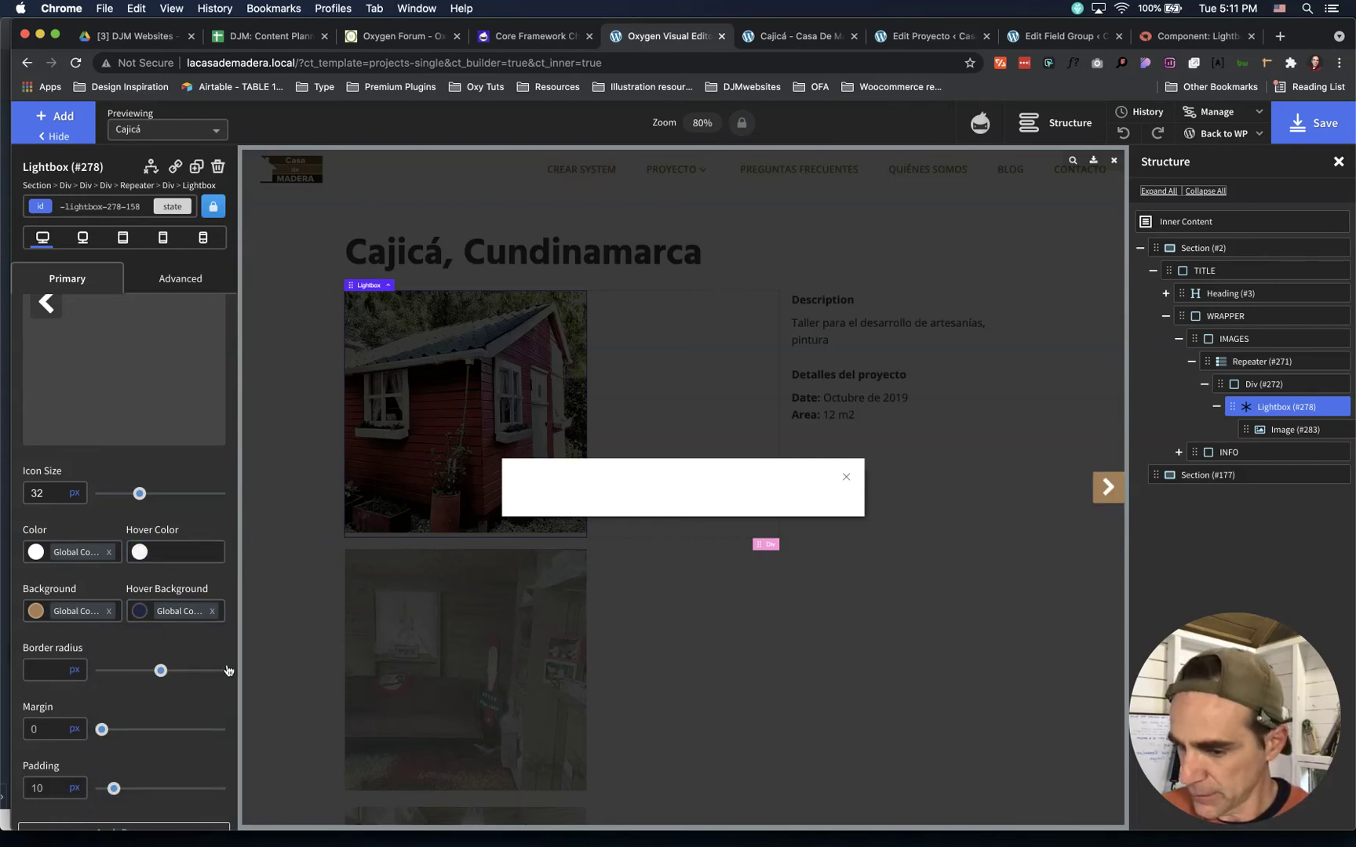
click(148, 556)
click(212, 743)
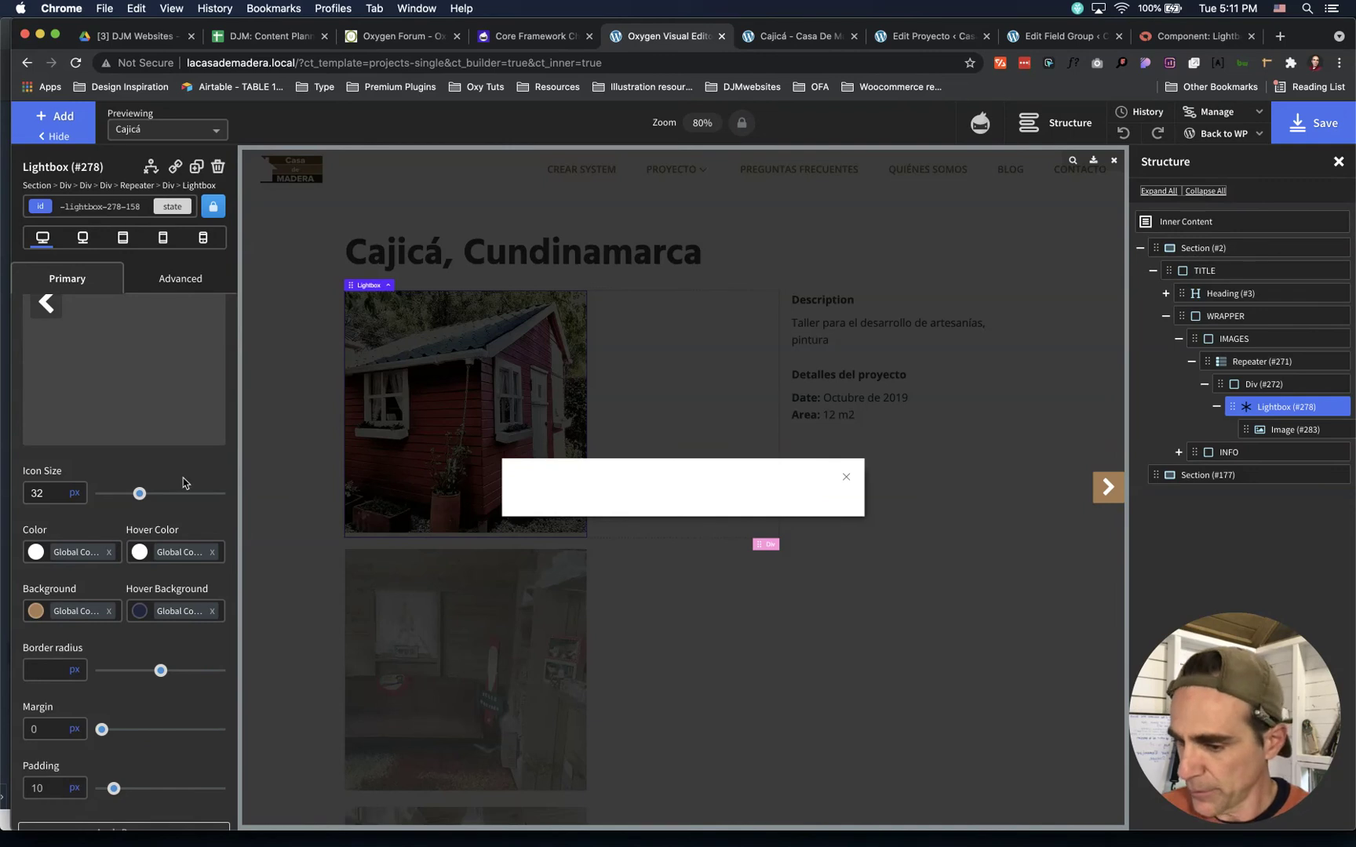
Set the navigation arrows' margin and padding to 15 px each and save the template
scroll(182, 481, down, 1)
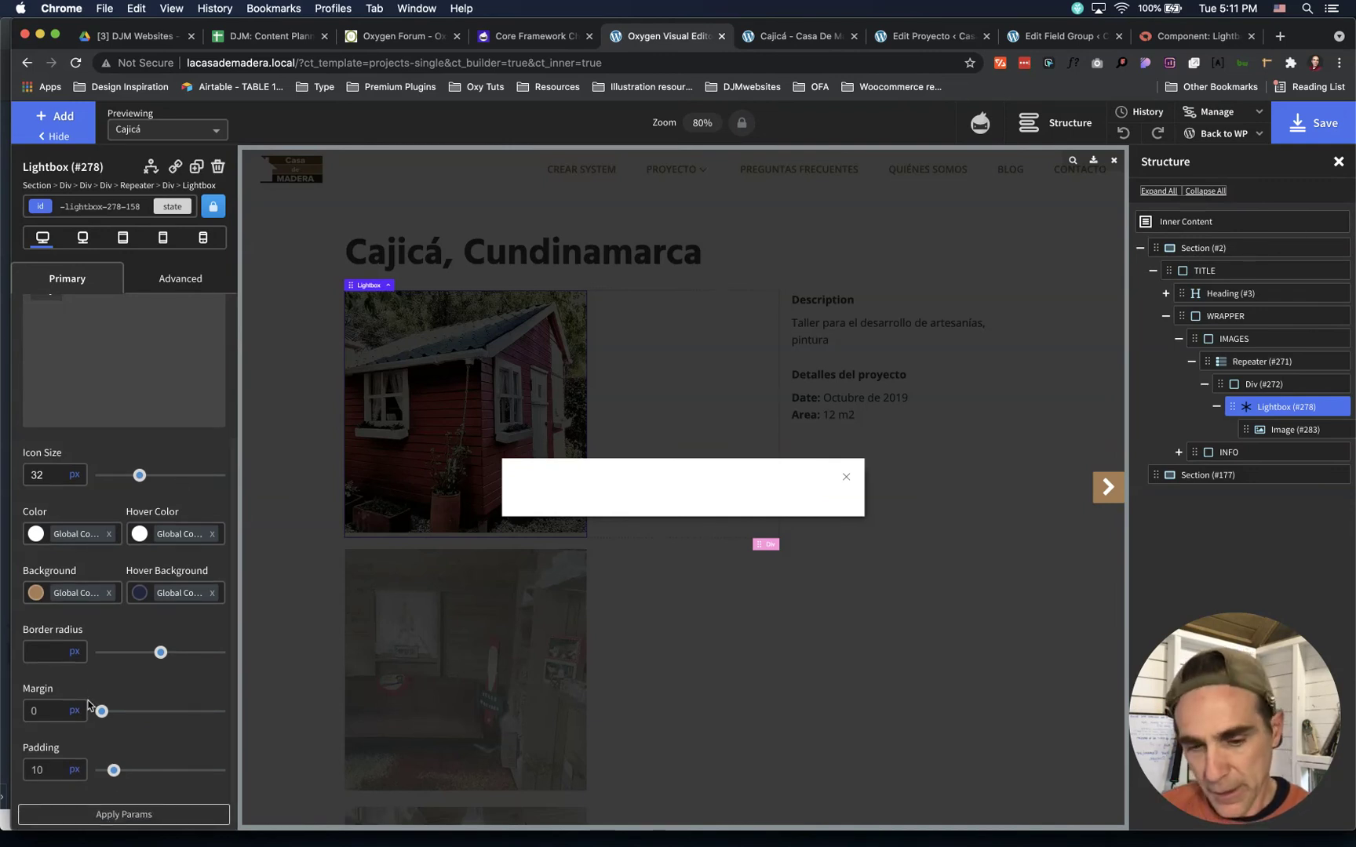
click(46, 712)
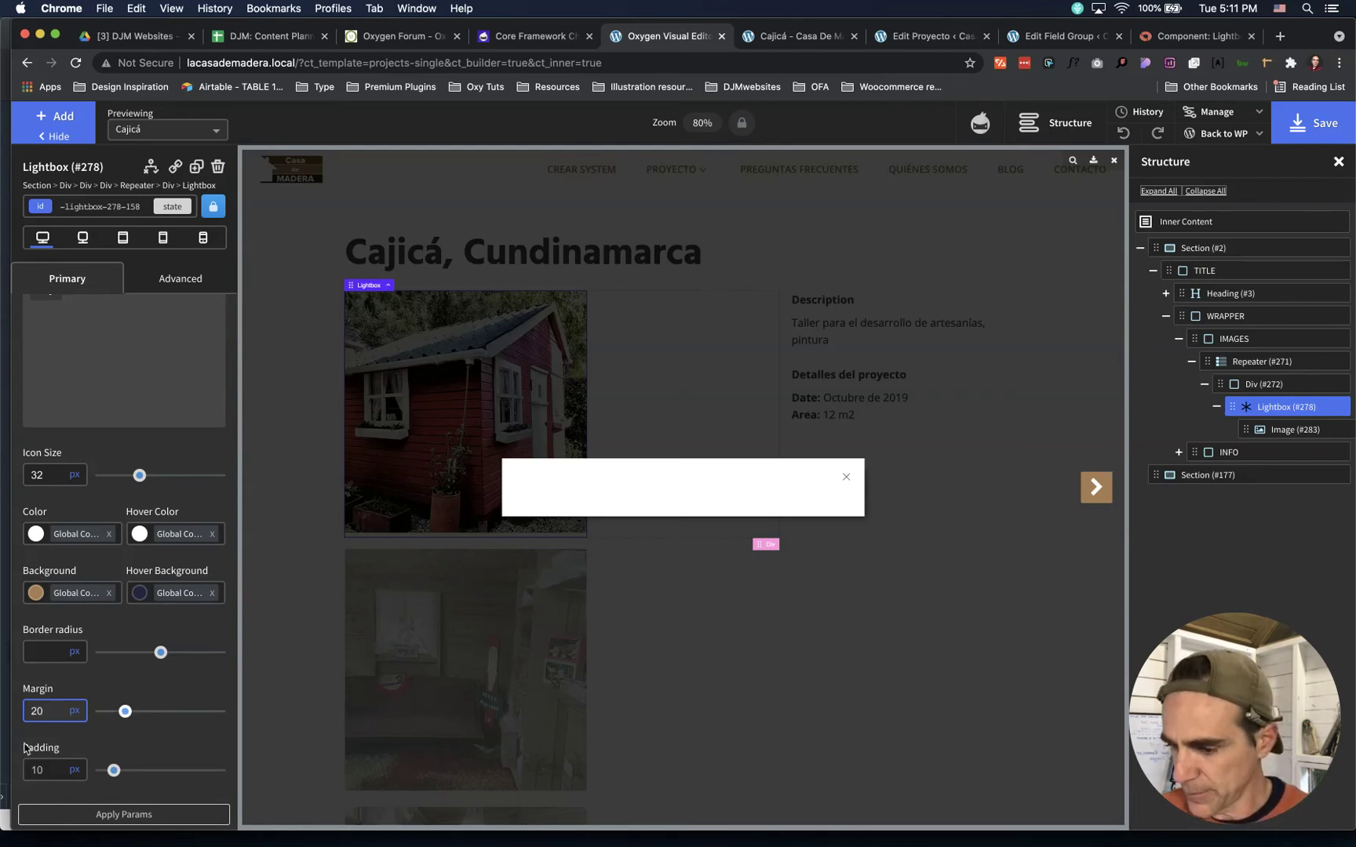
double_click(50, 715)
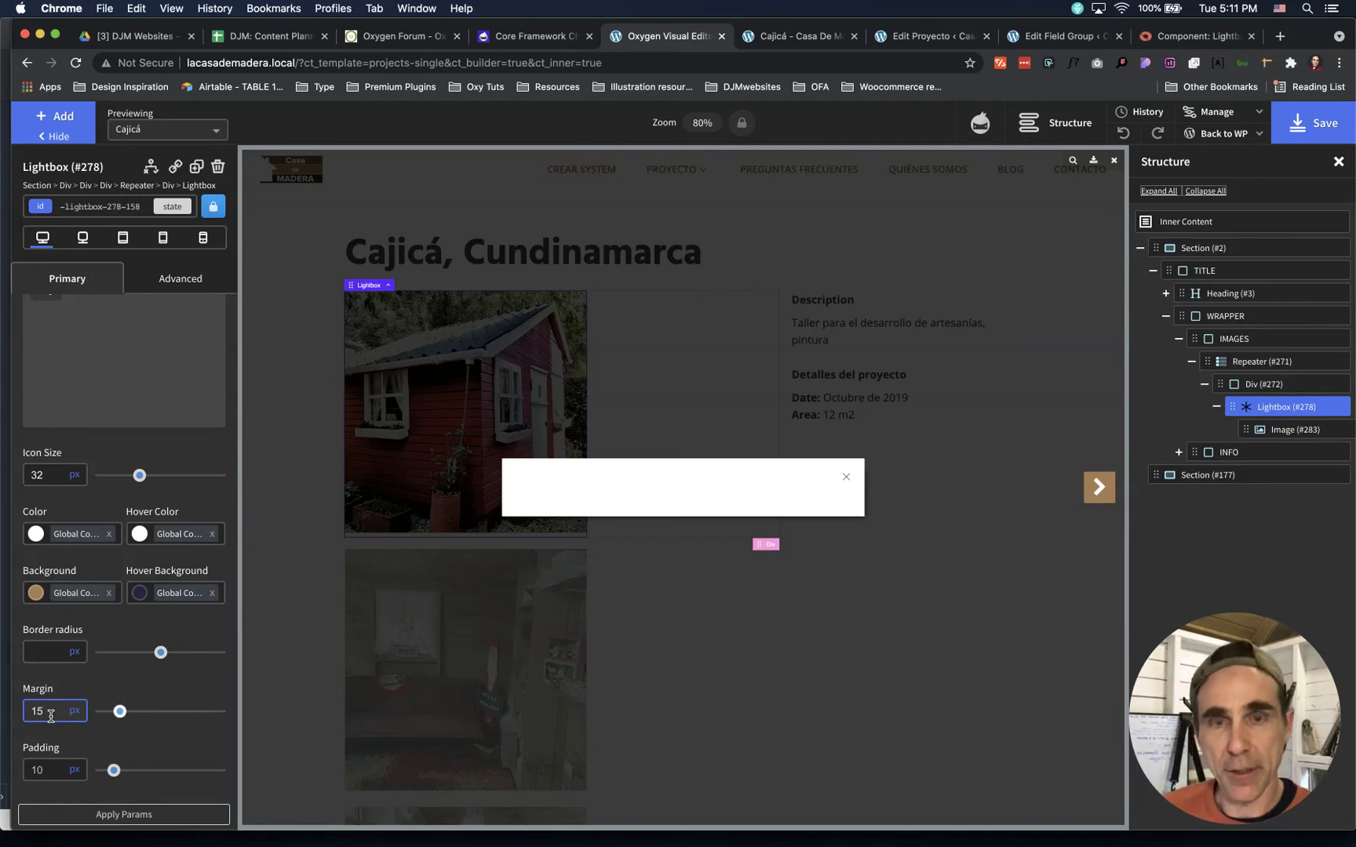
click(70, 768)
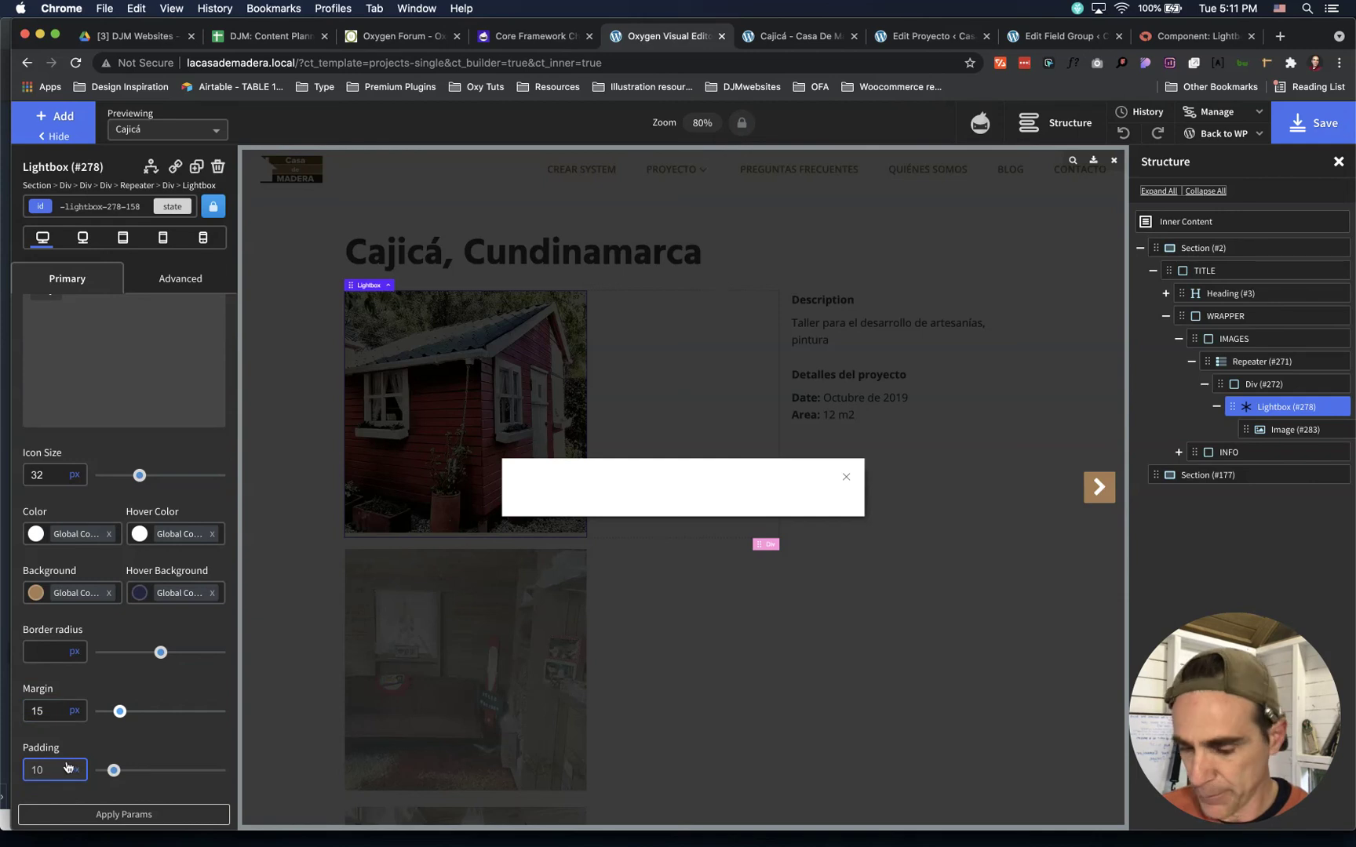
double_click(48, 763)
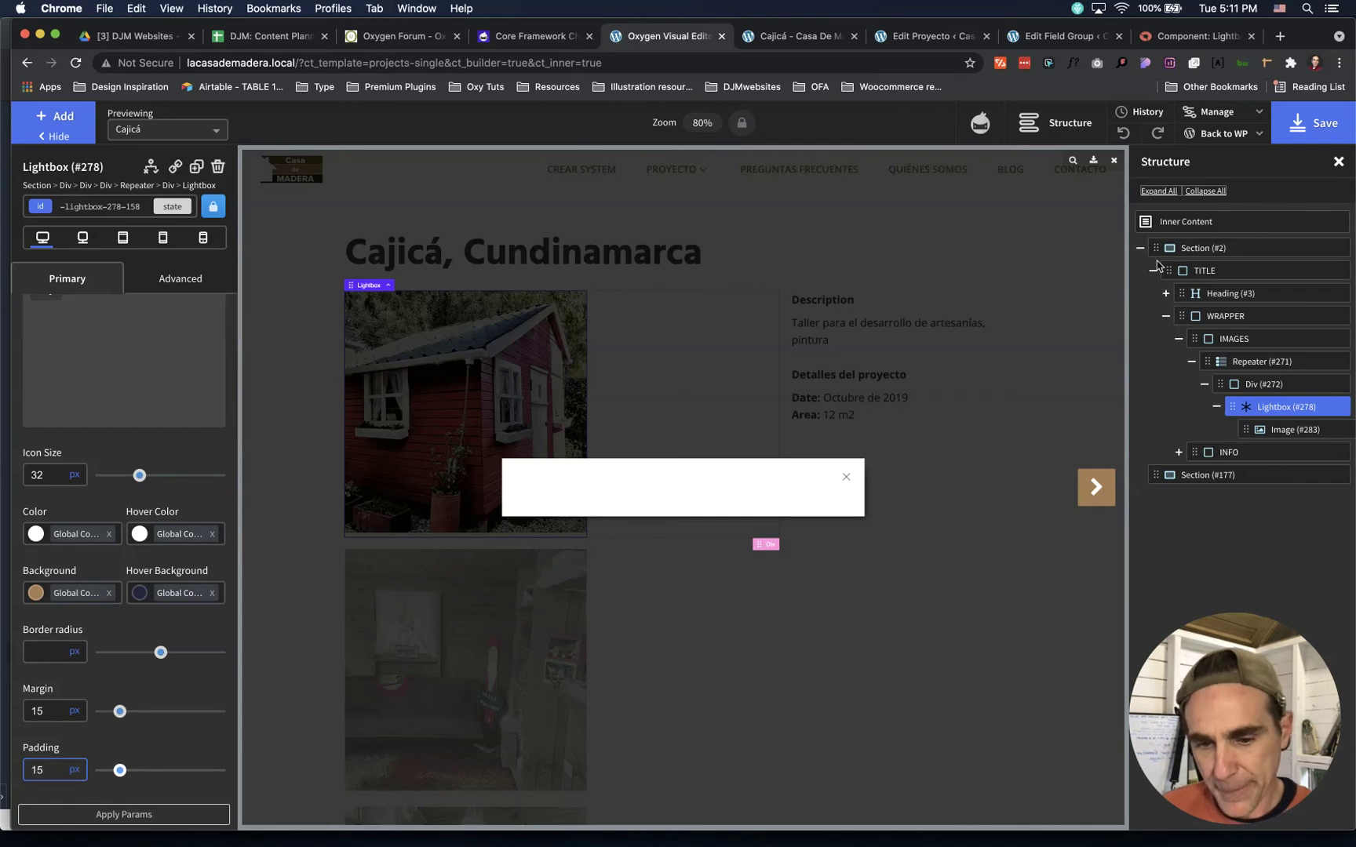
click(1322, 132)
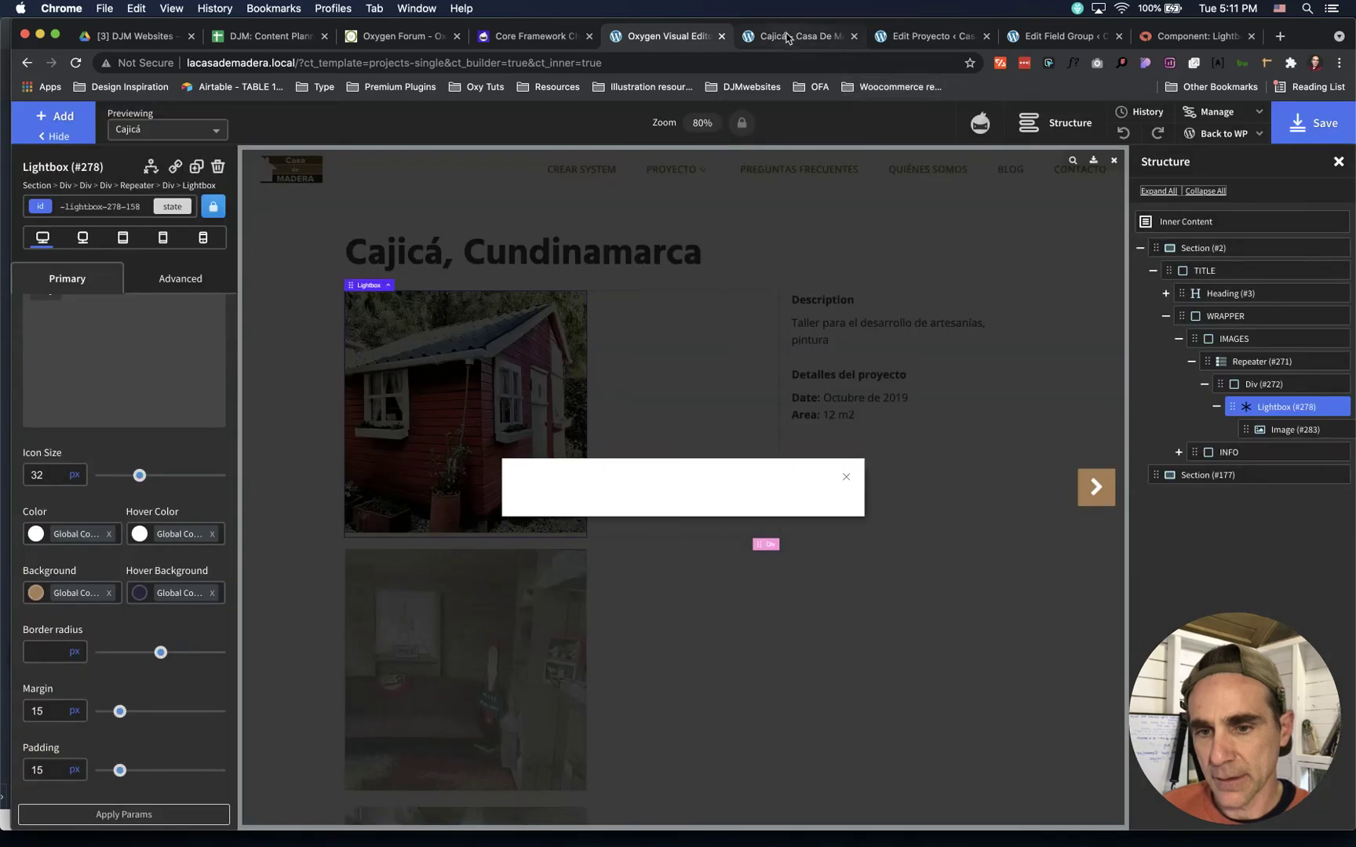
Reload the live Cajicá project page and check the arrows' look by paging forward and back through its lightbox images
click(787, 36)
key(super+r)
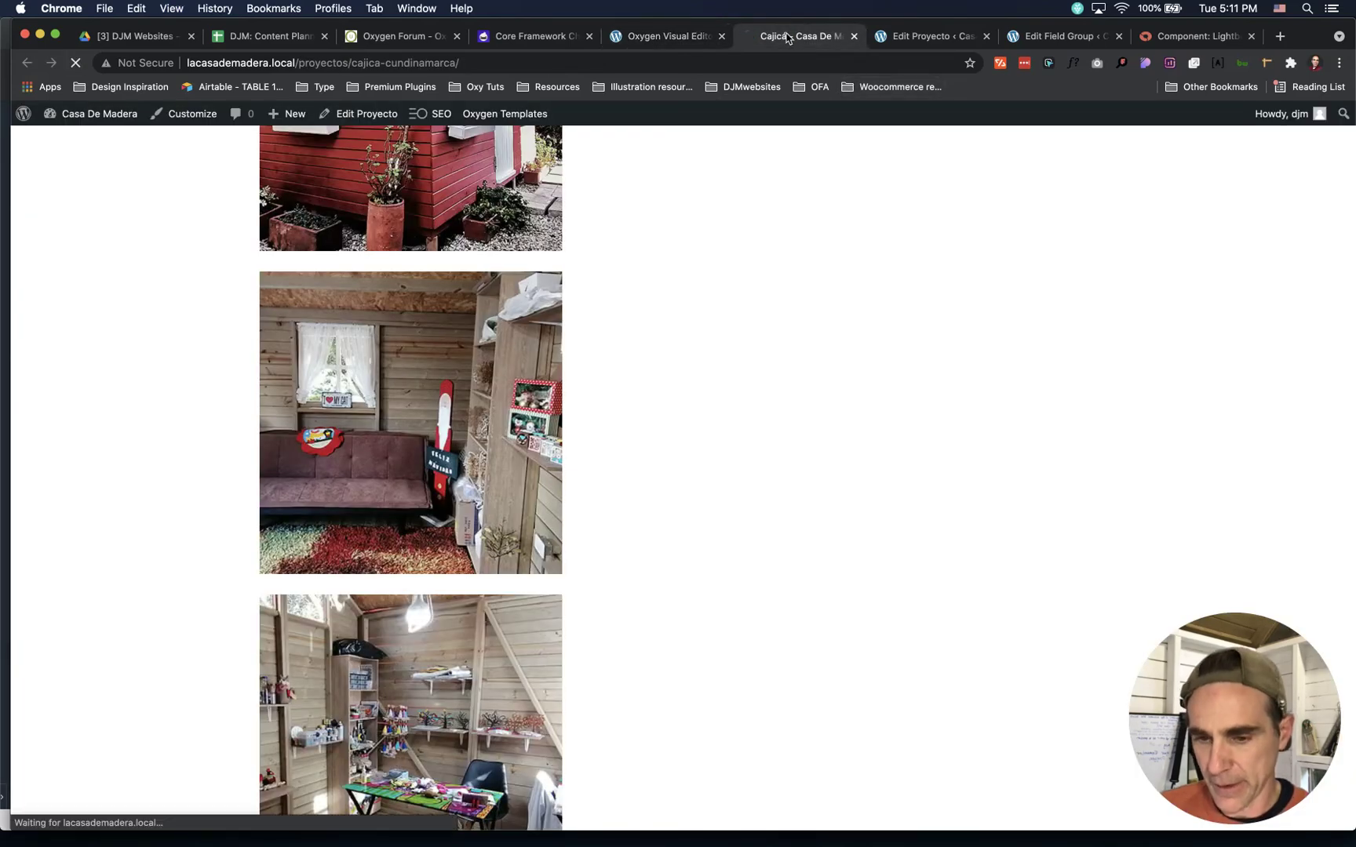
click(504, 213)
click(1322, 500)
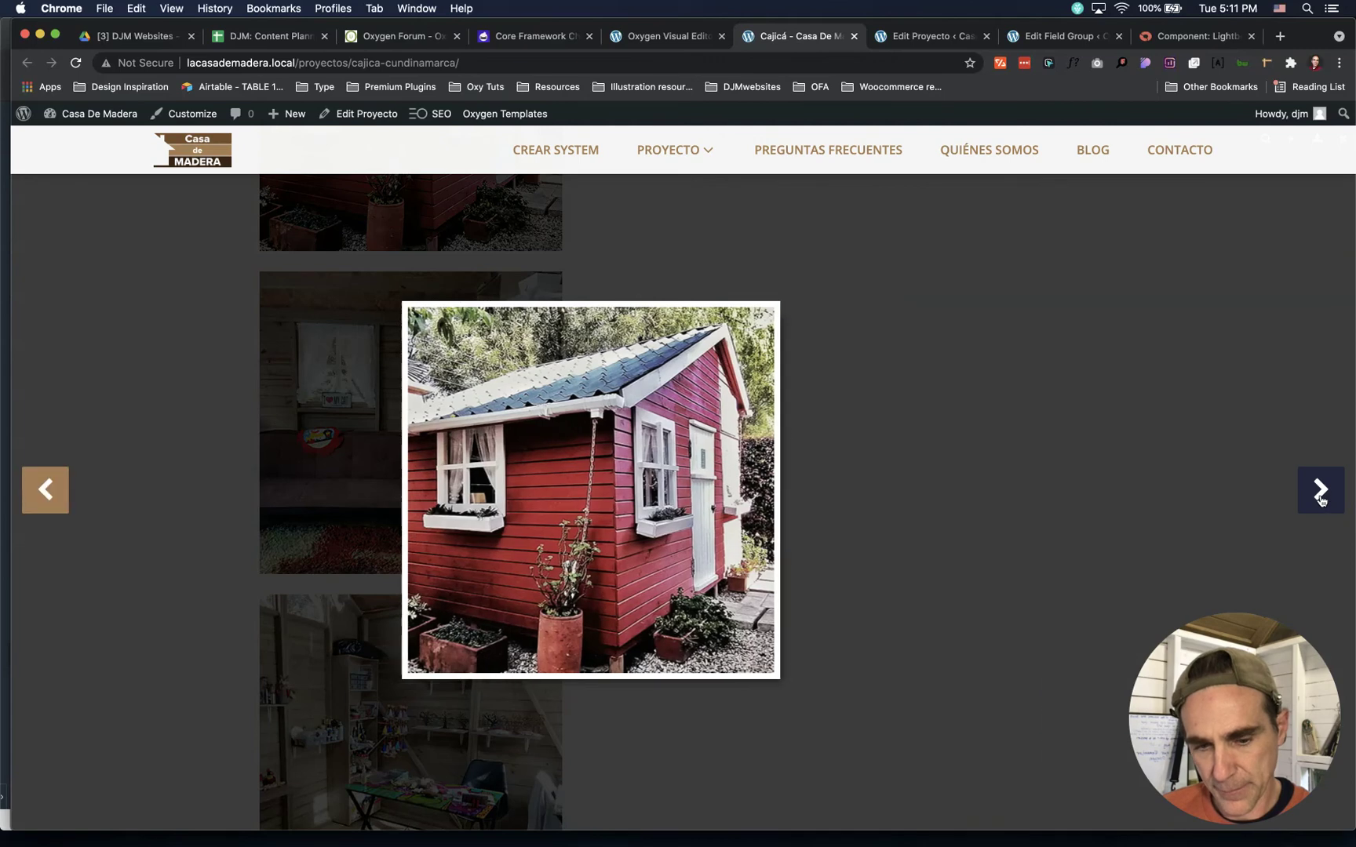
click(48, 488)
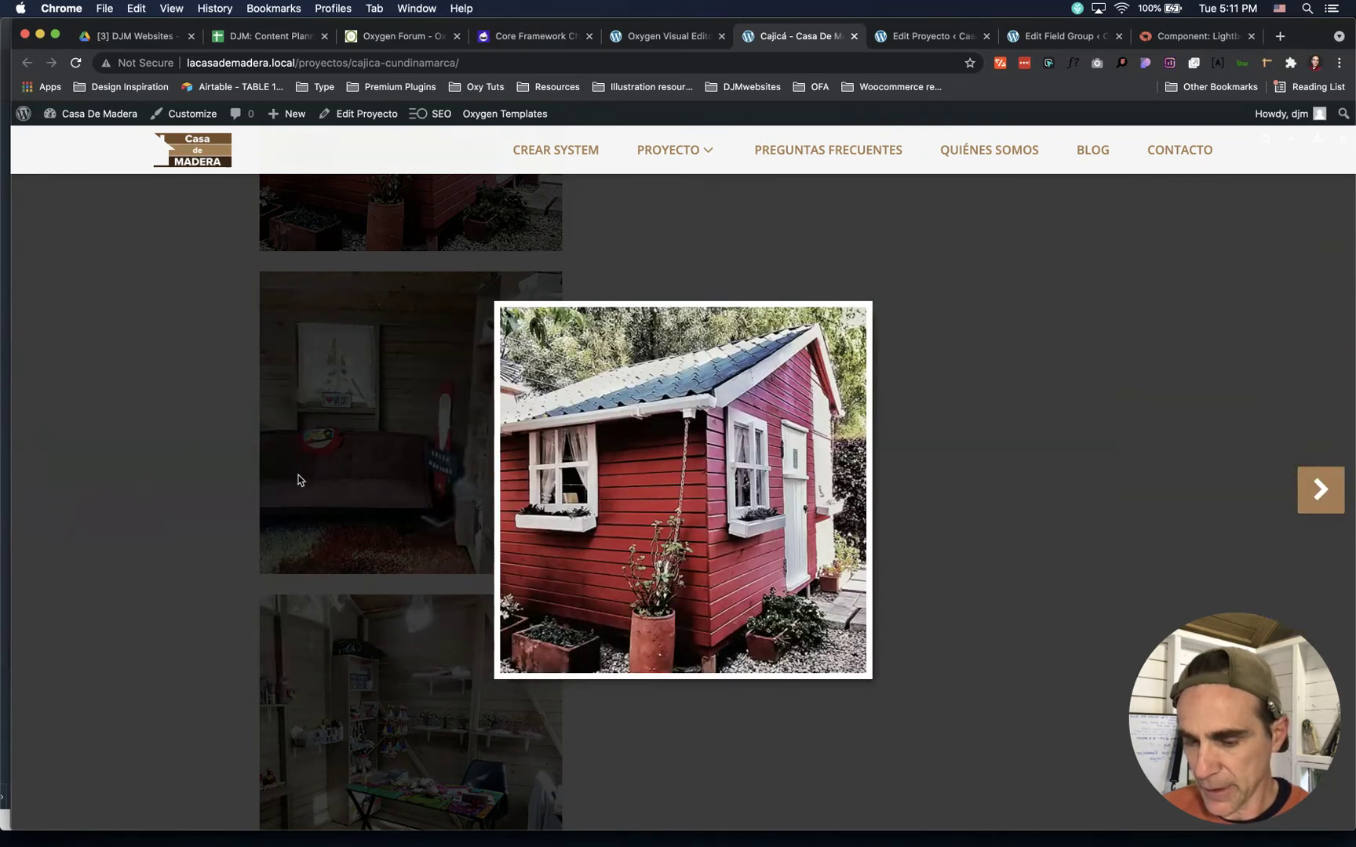
click(1299, 507)
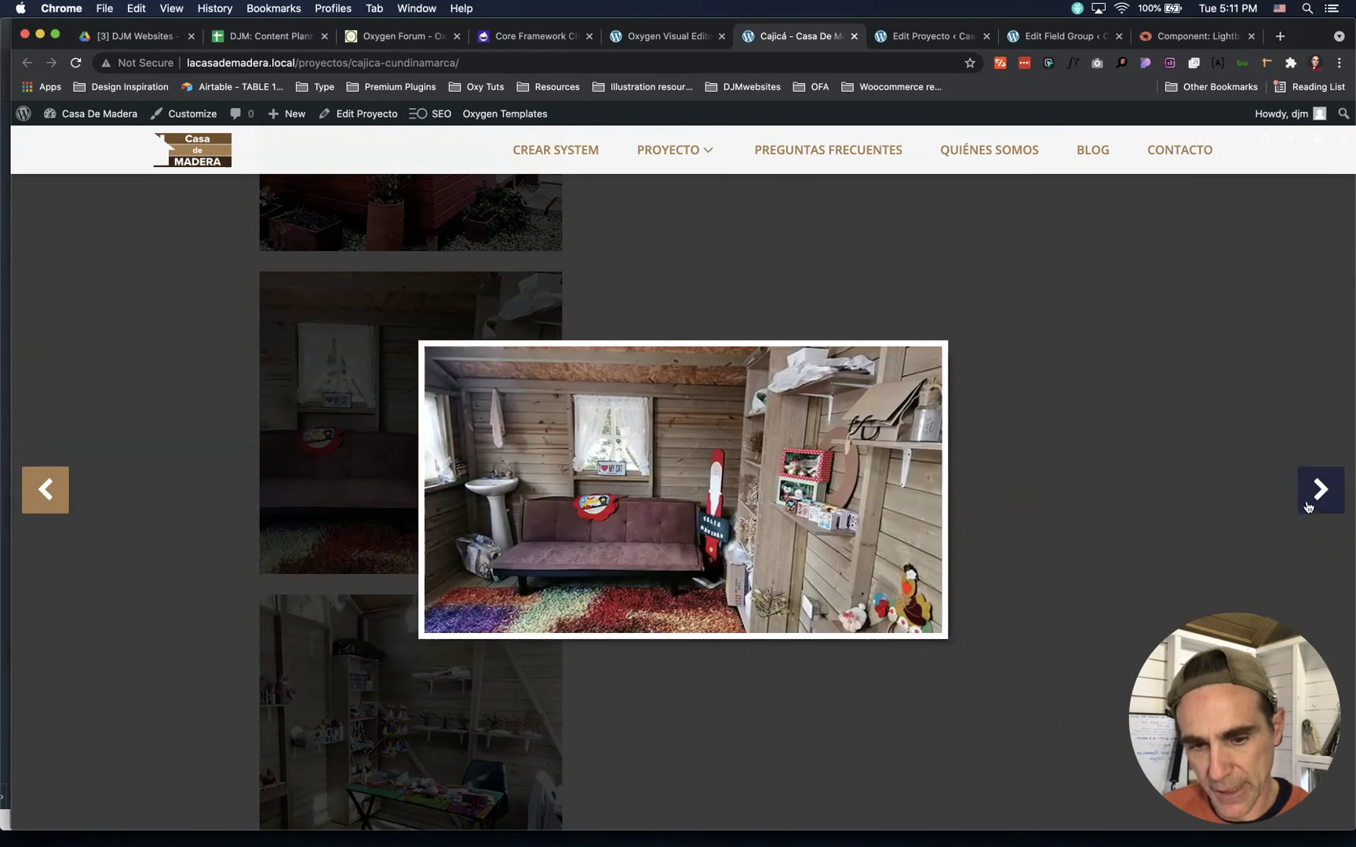
click(1305, 505)
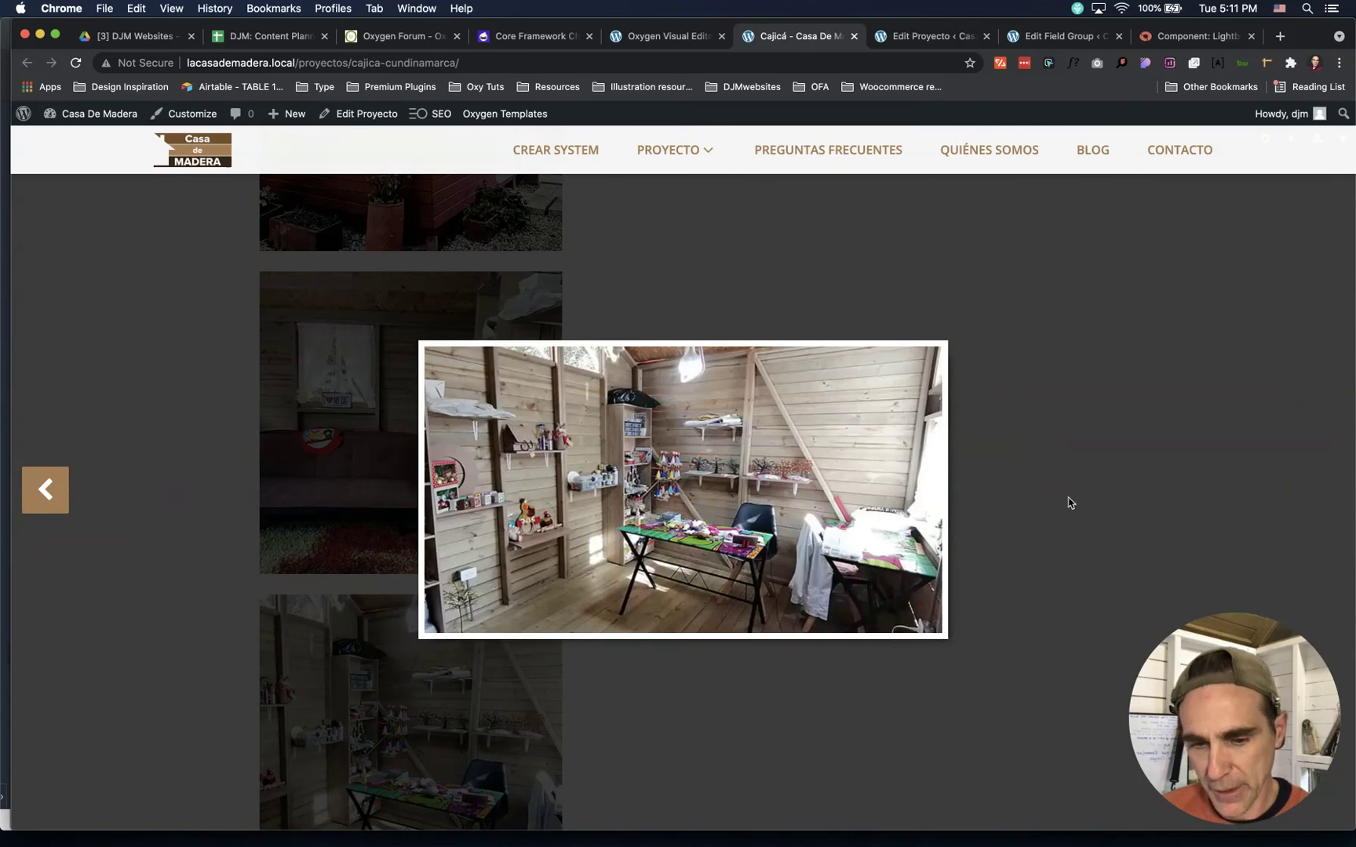
click(49, 490)
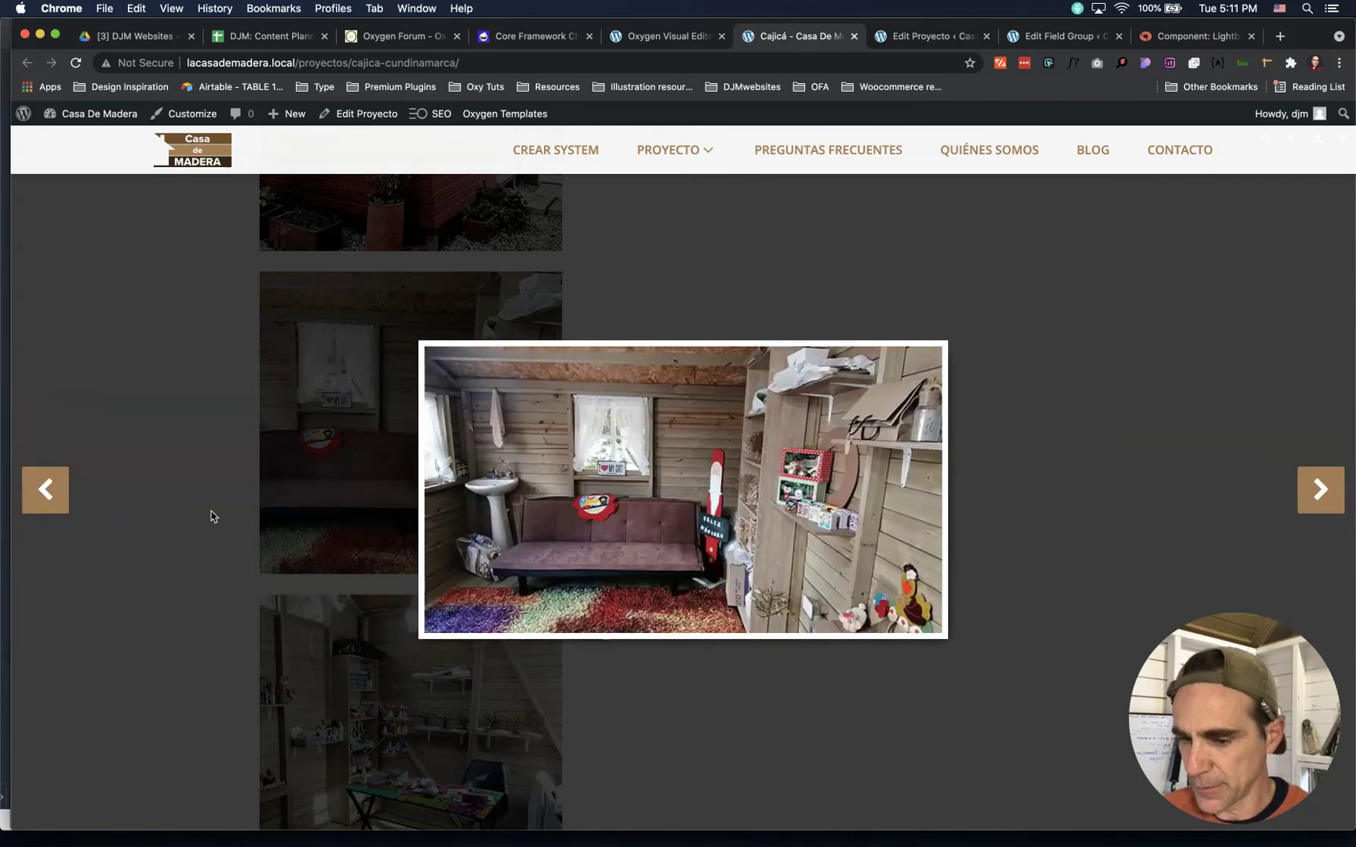
click(156, 492)
scroll(345, 519, up, 5)
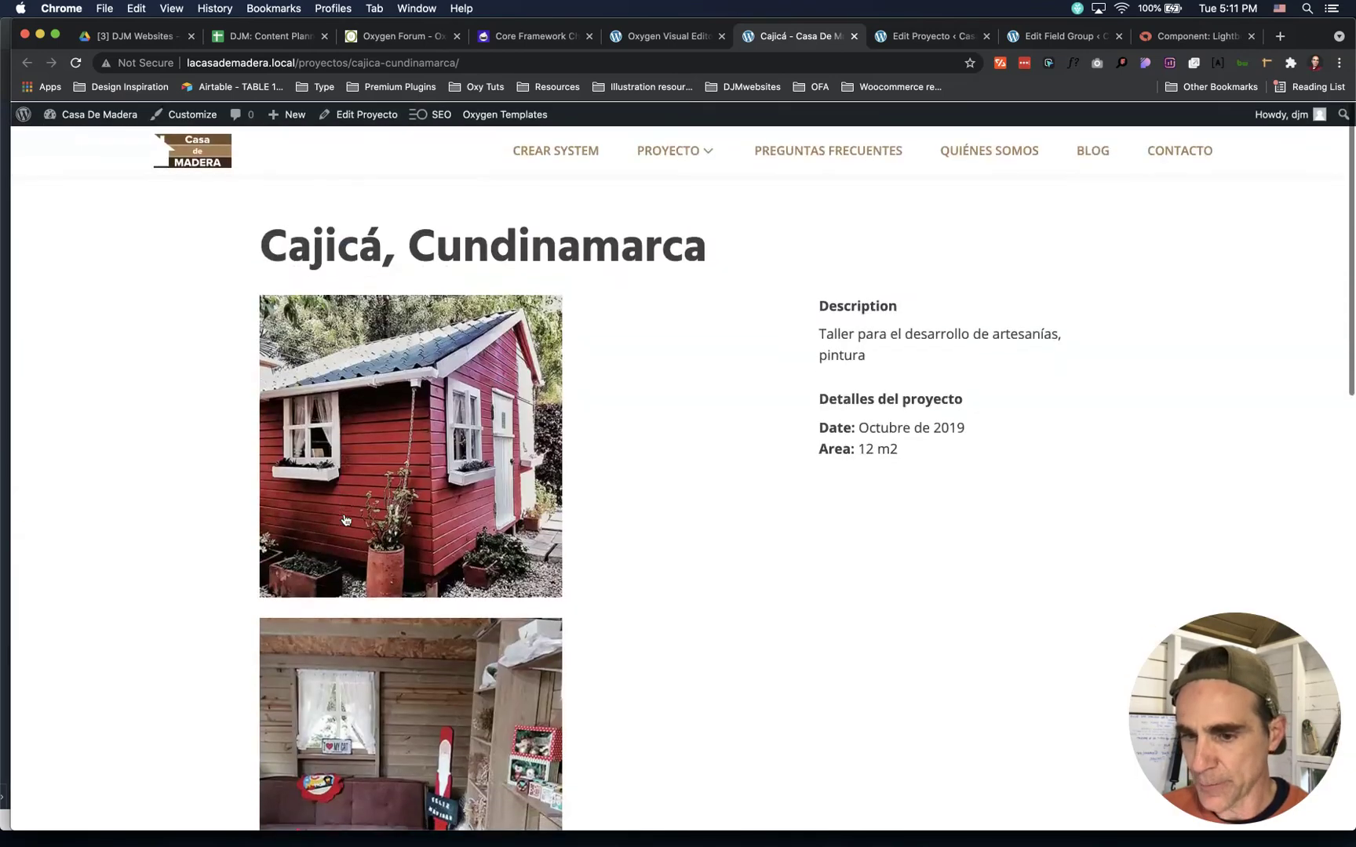
Open the Cogua project page from the site's Proyecto navigation and check its image thumbnails and lightbox
click(672, 151)
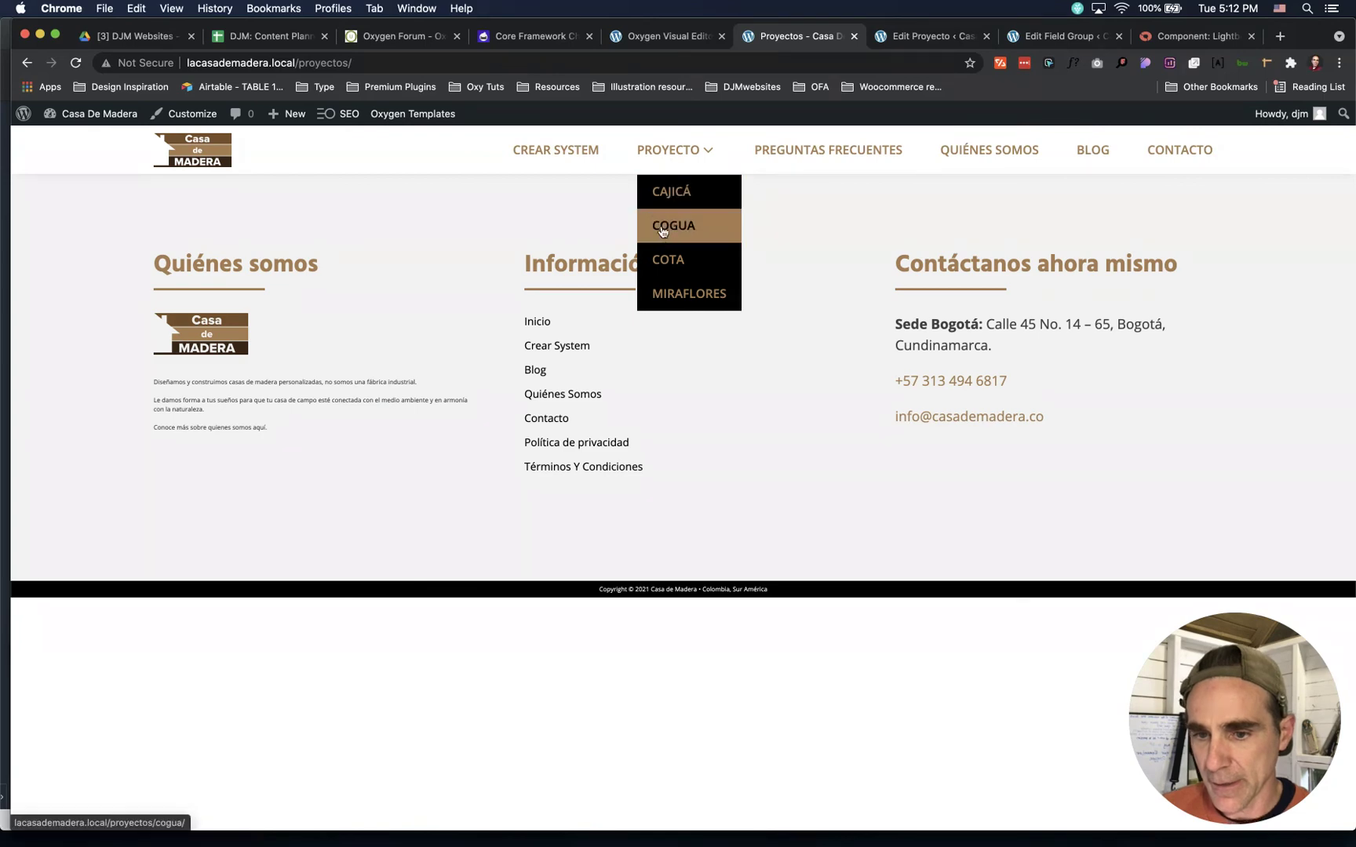
click(663, 229)
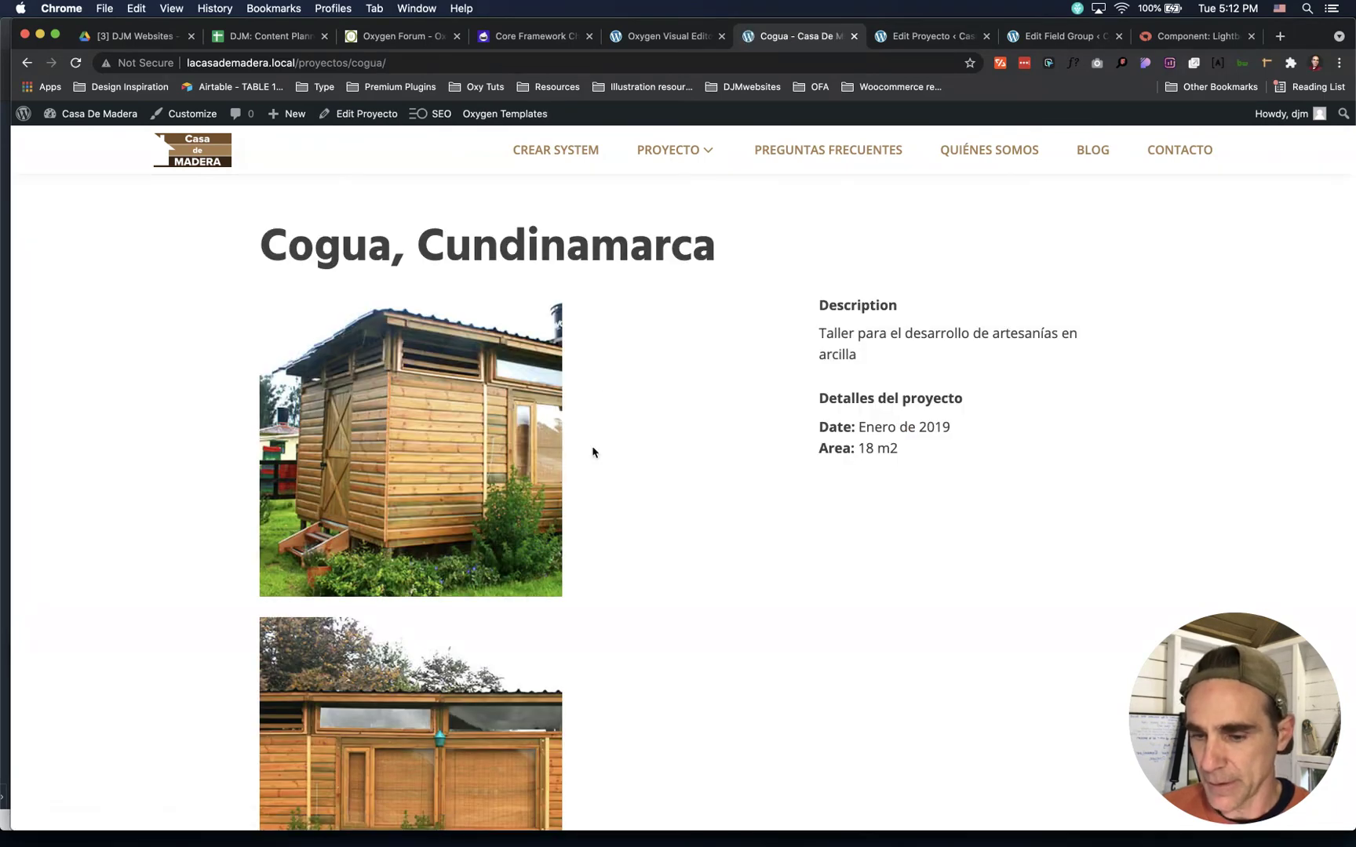
scroll(593, 451, down, 2)
click(491, 396)
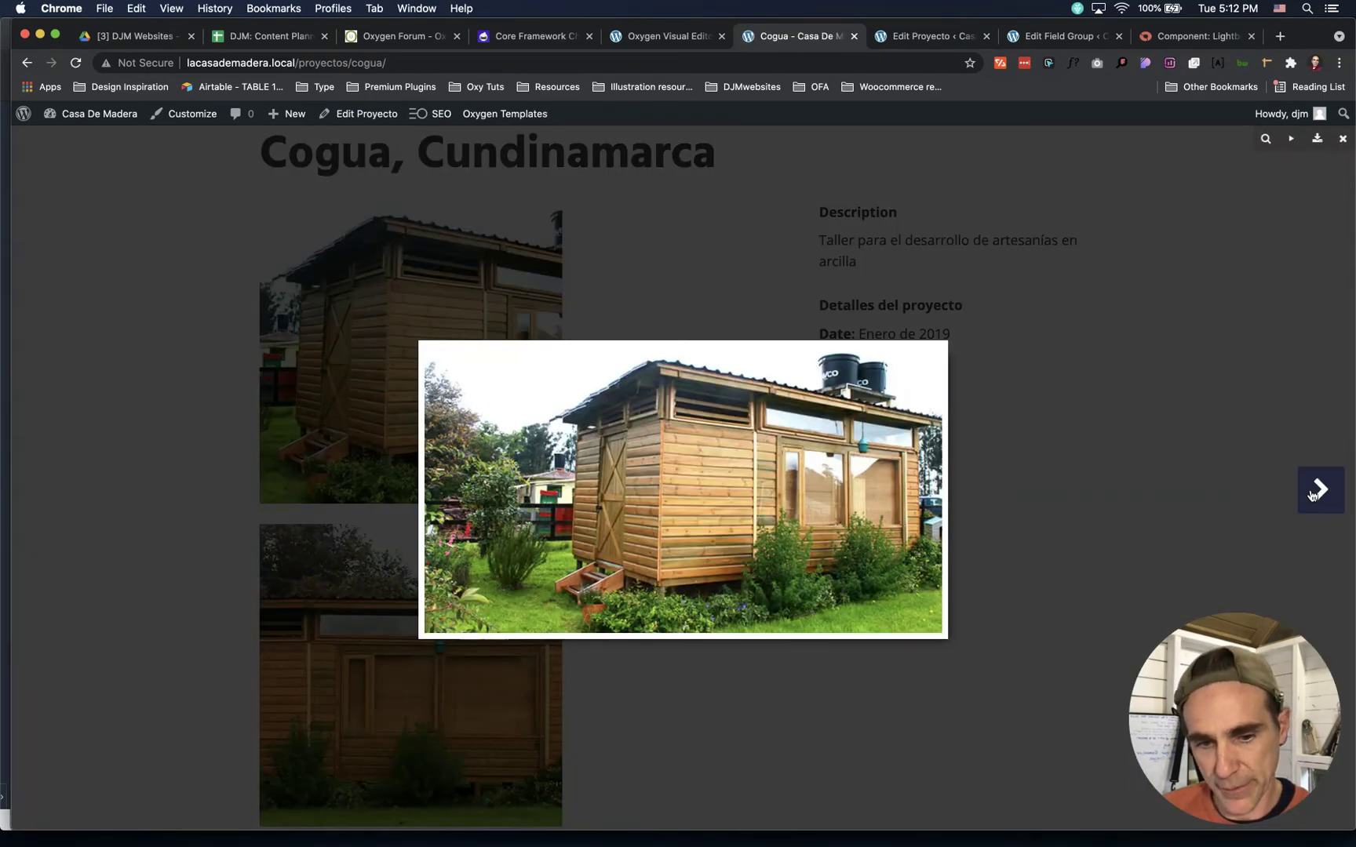
click(1320, 490)
click(1057, 458)
scroll(947, 400, down, 10)
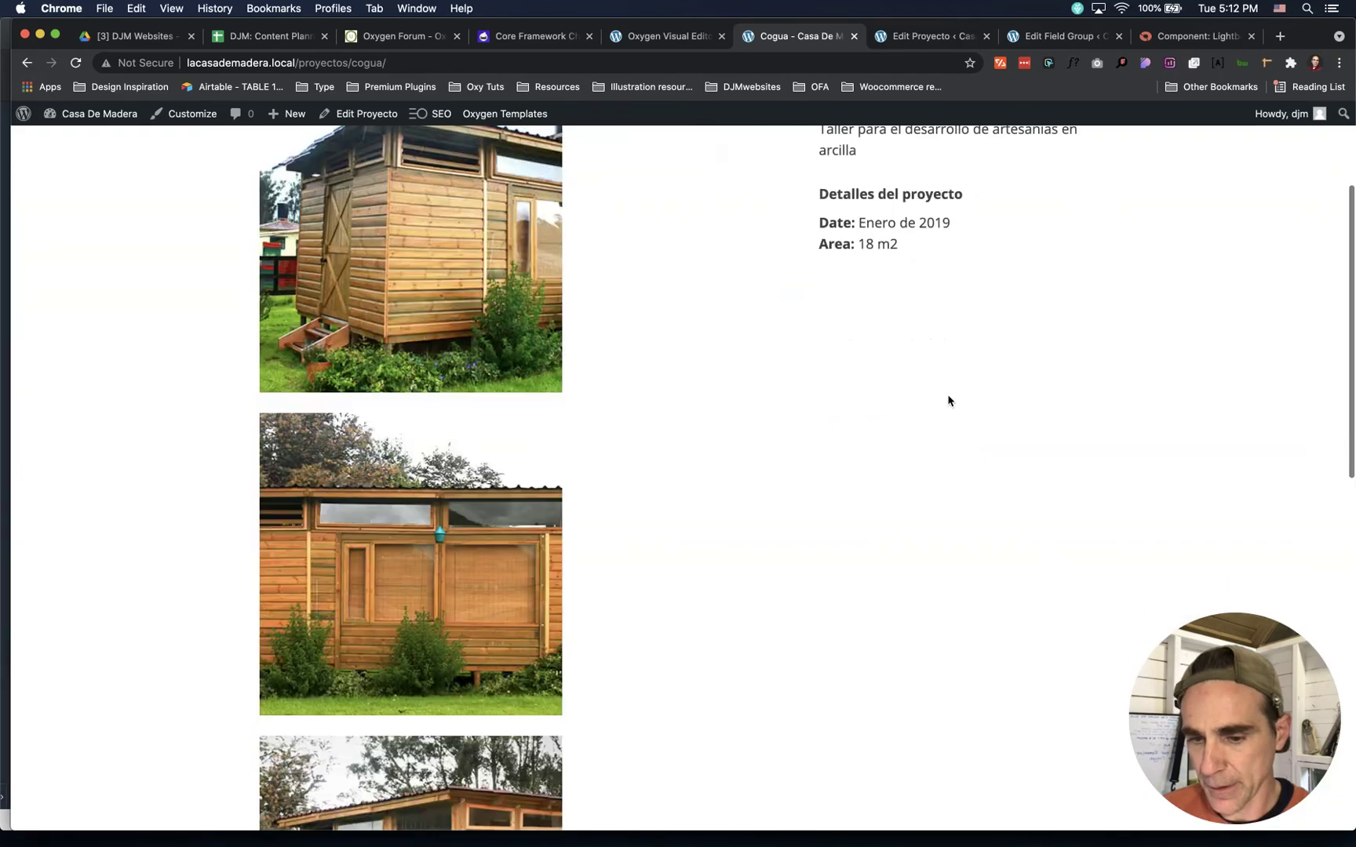
scroll(948, 401, up, 10)
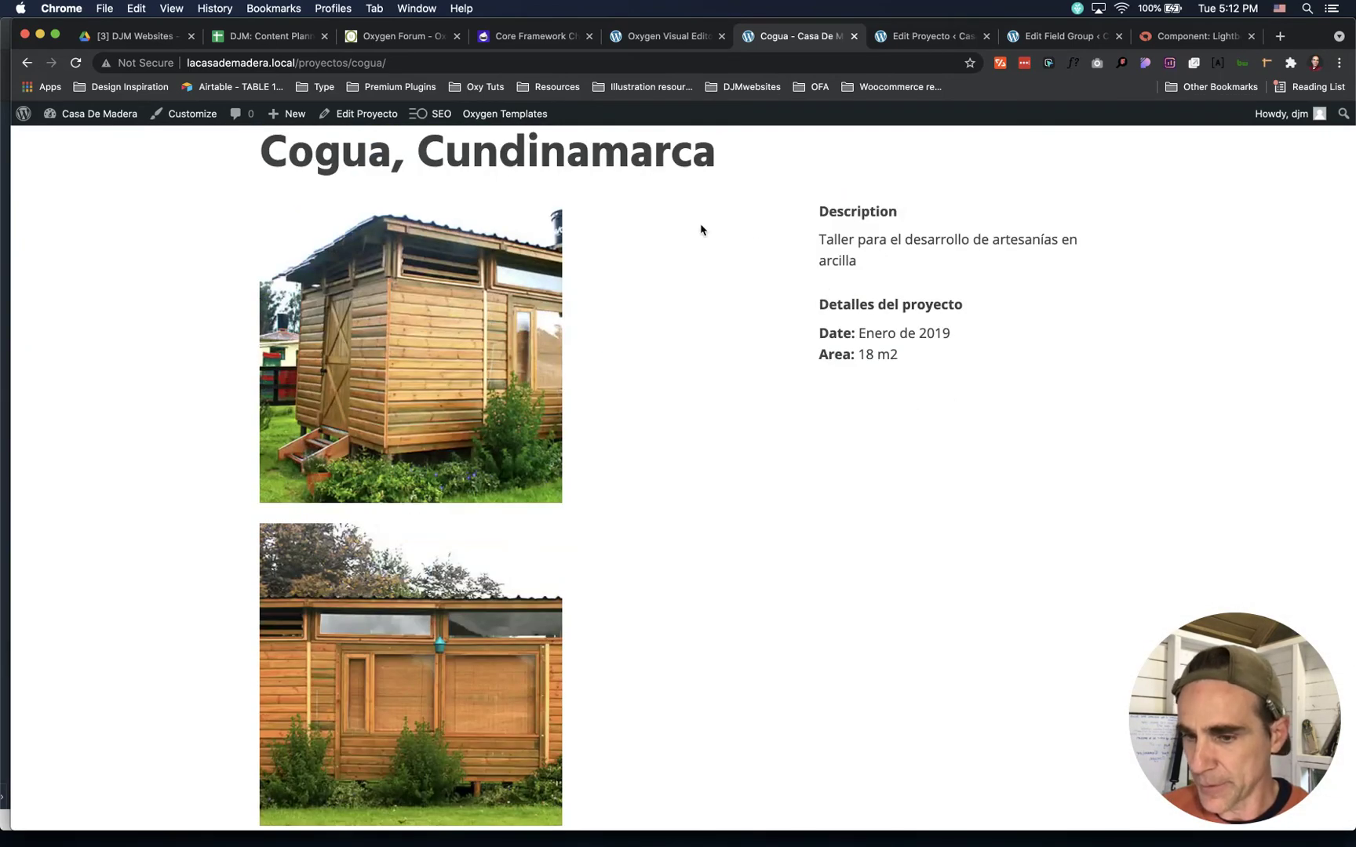
scroll(504, 350, down, 3)
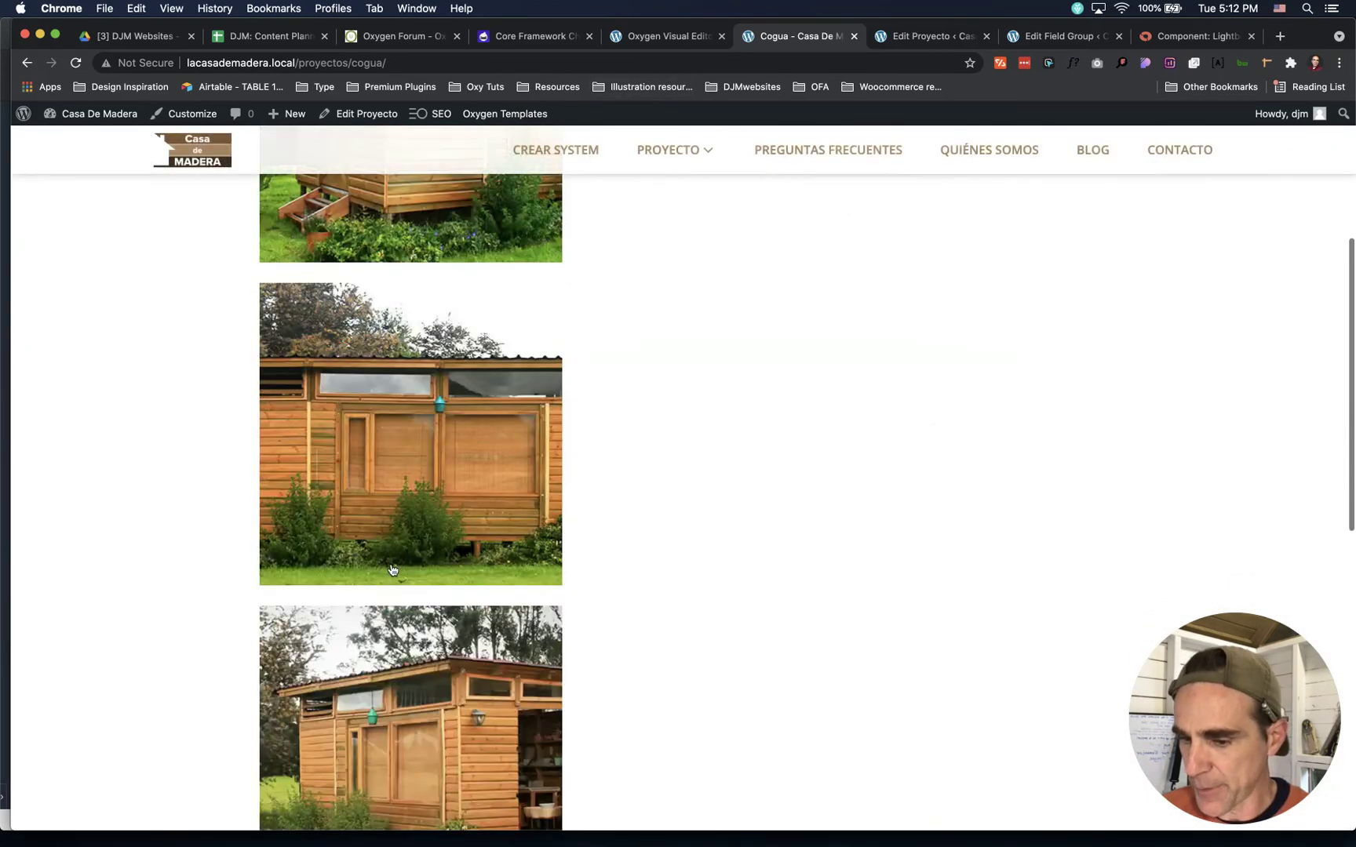
Return to the Oxygen builder and set the Lightbox's in-builder visibility to Hidden
click(690, 38)
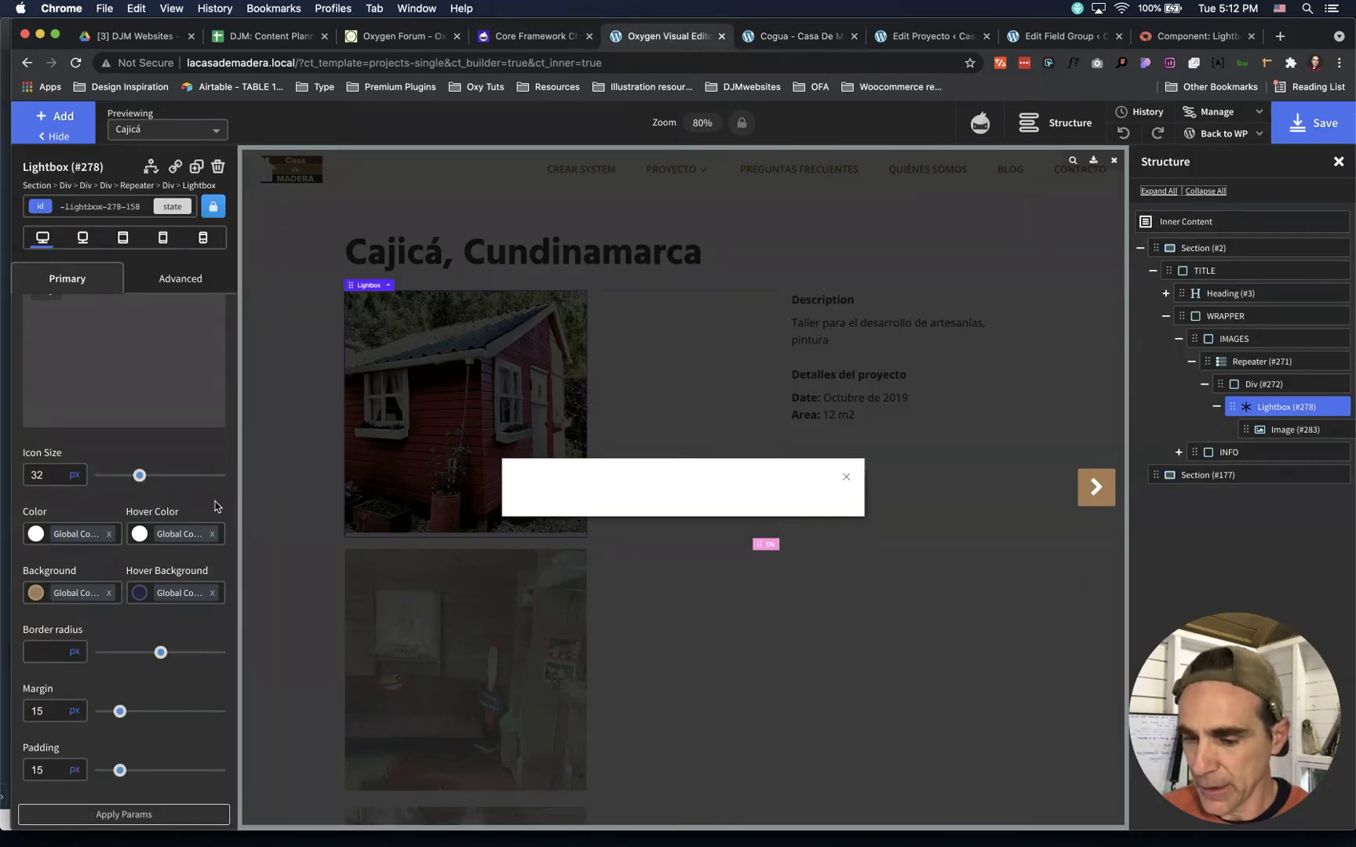
scroll(145, 501, up, 3)
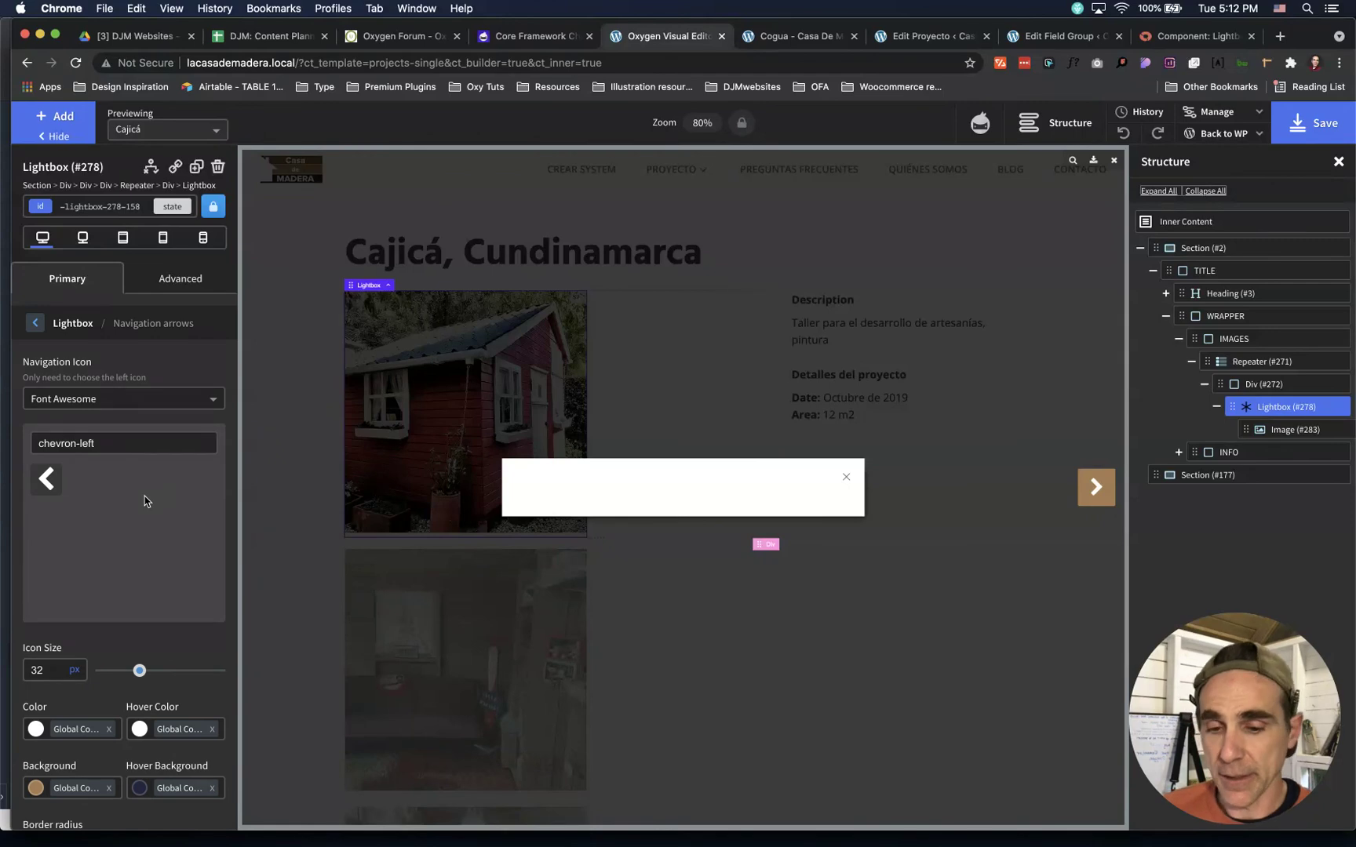
click(35, 323)
click(77, 343)
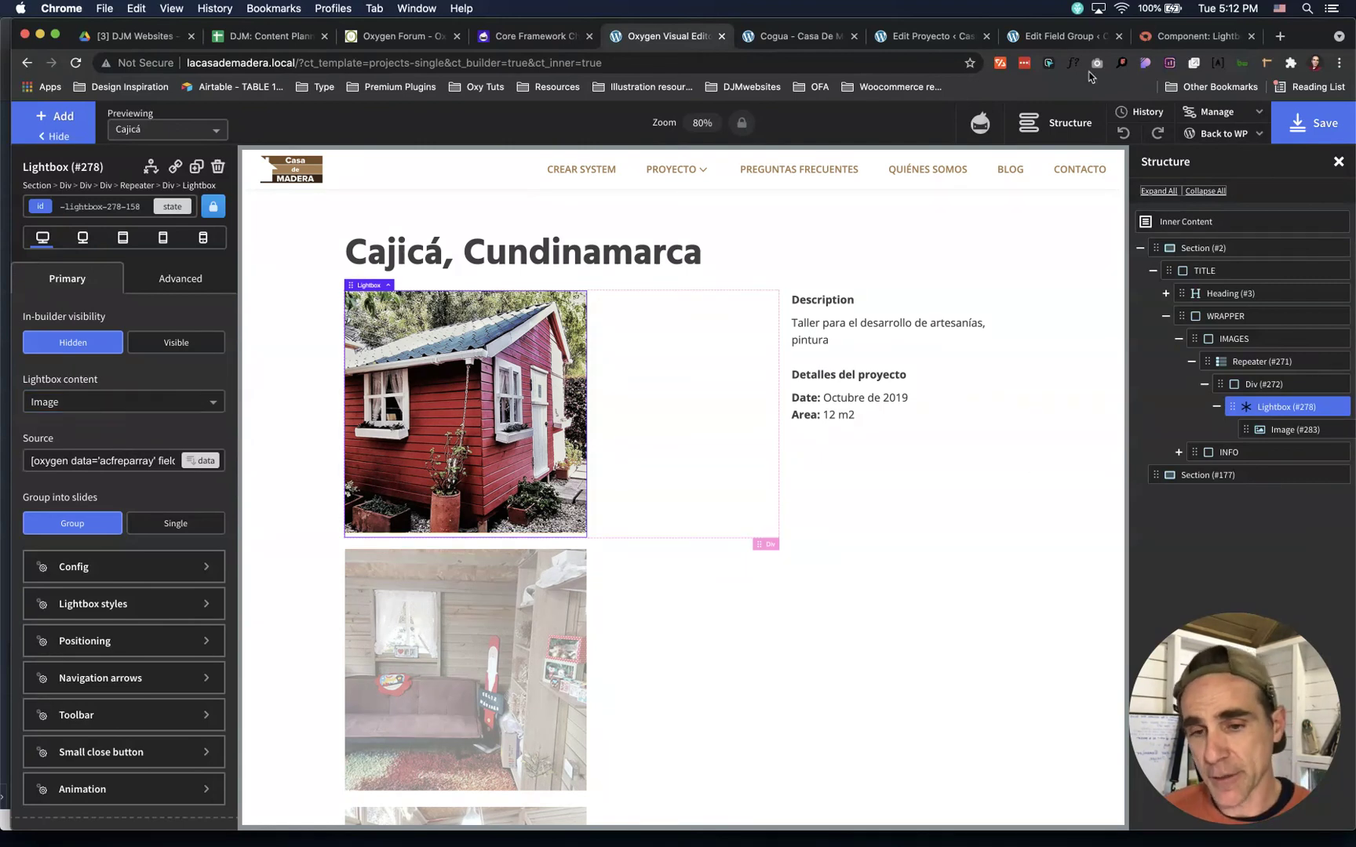
Set the column gap in the image repeater's grid layout to 10 px
click(793, 36)
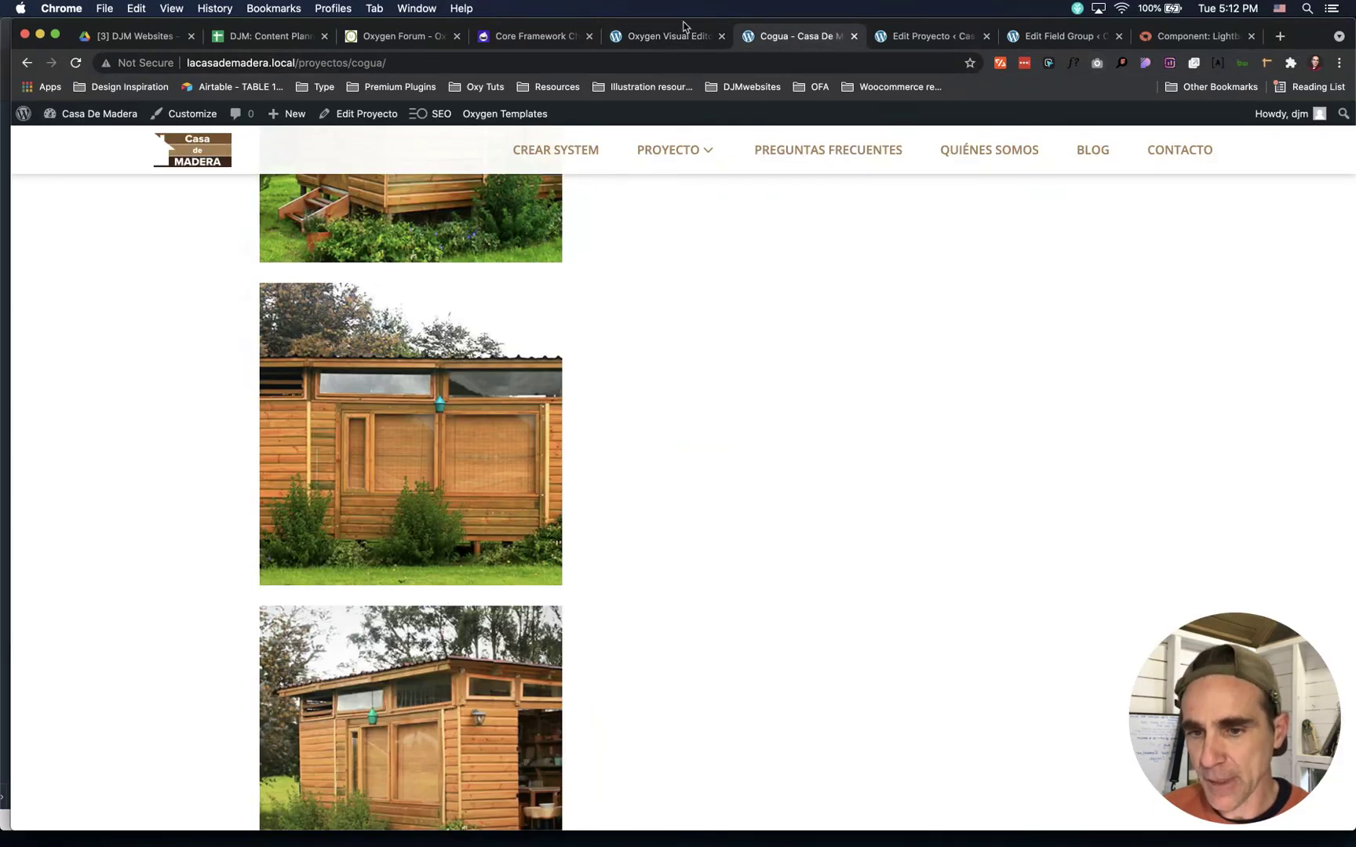
click(671, 41)
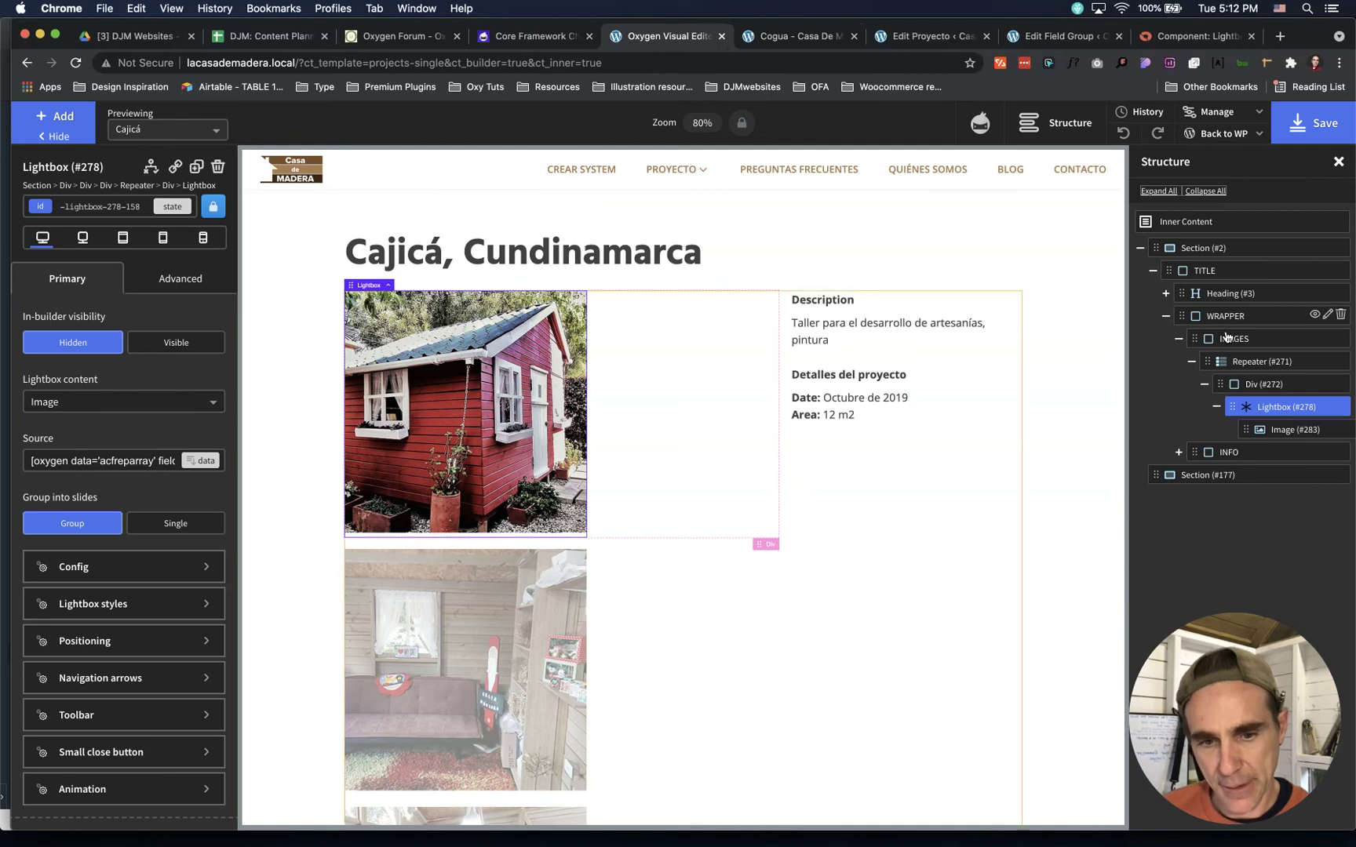
click(1222, 365)
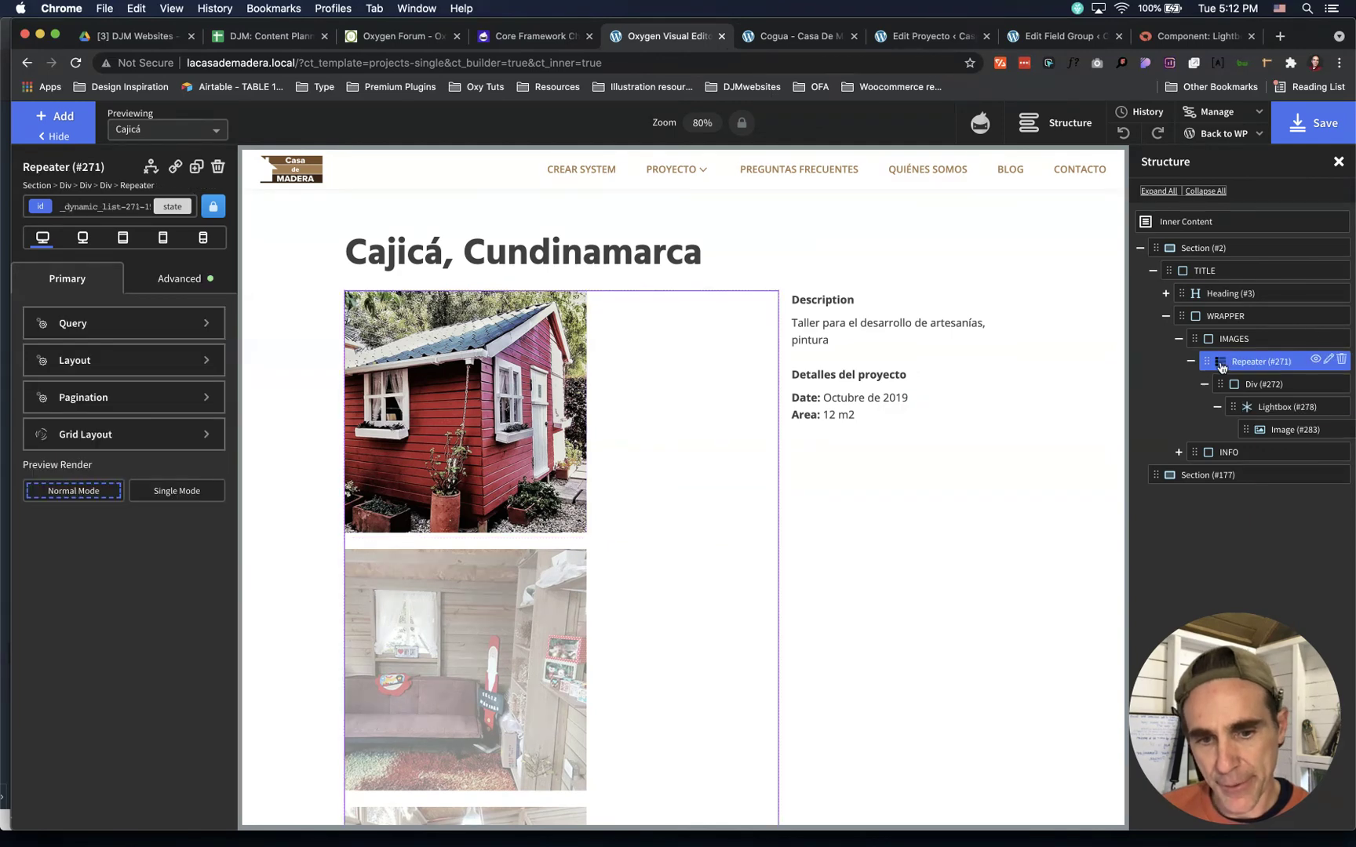
click(112, 444)
click(55, 630)
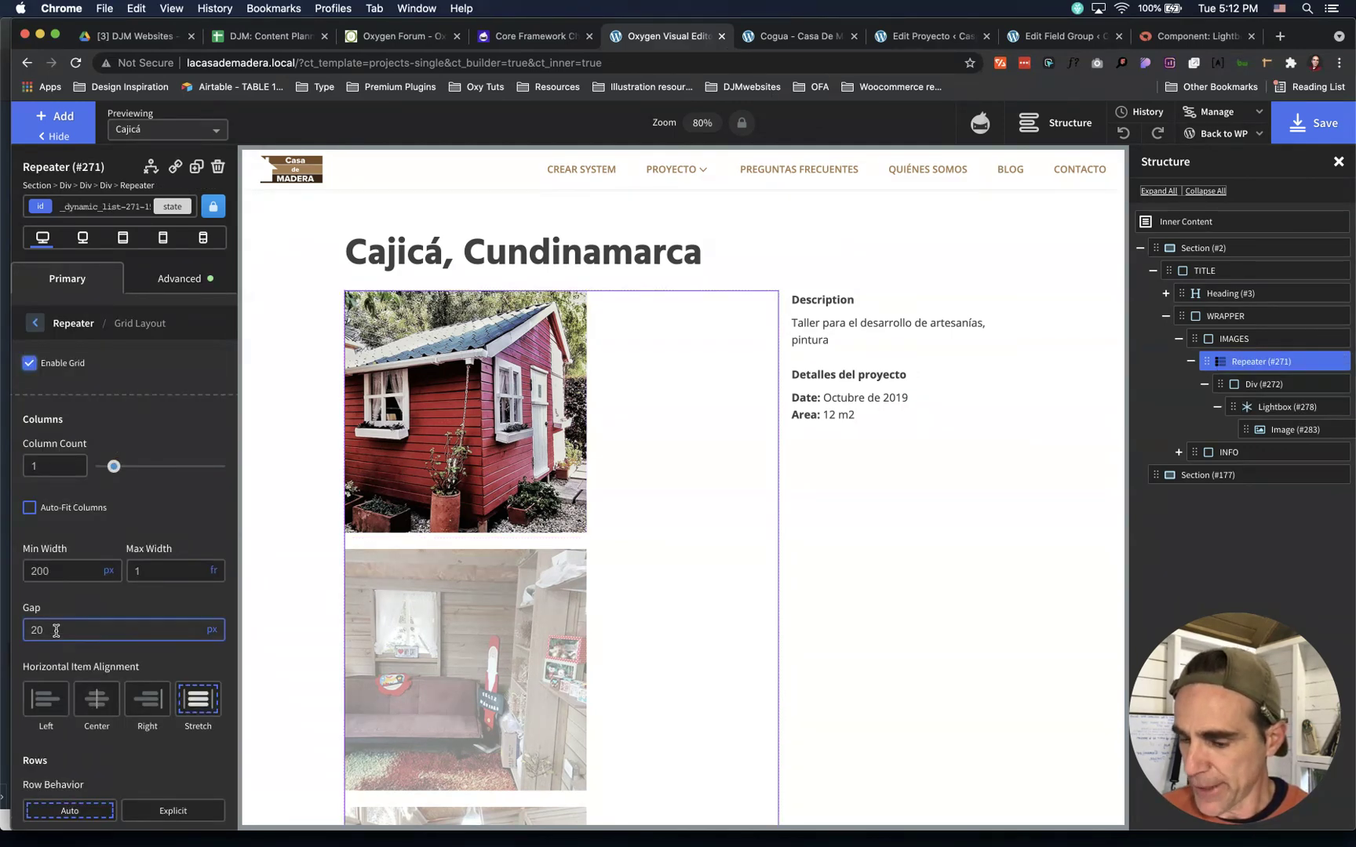
text(1)
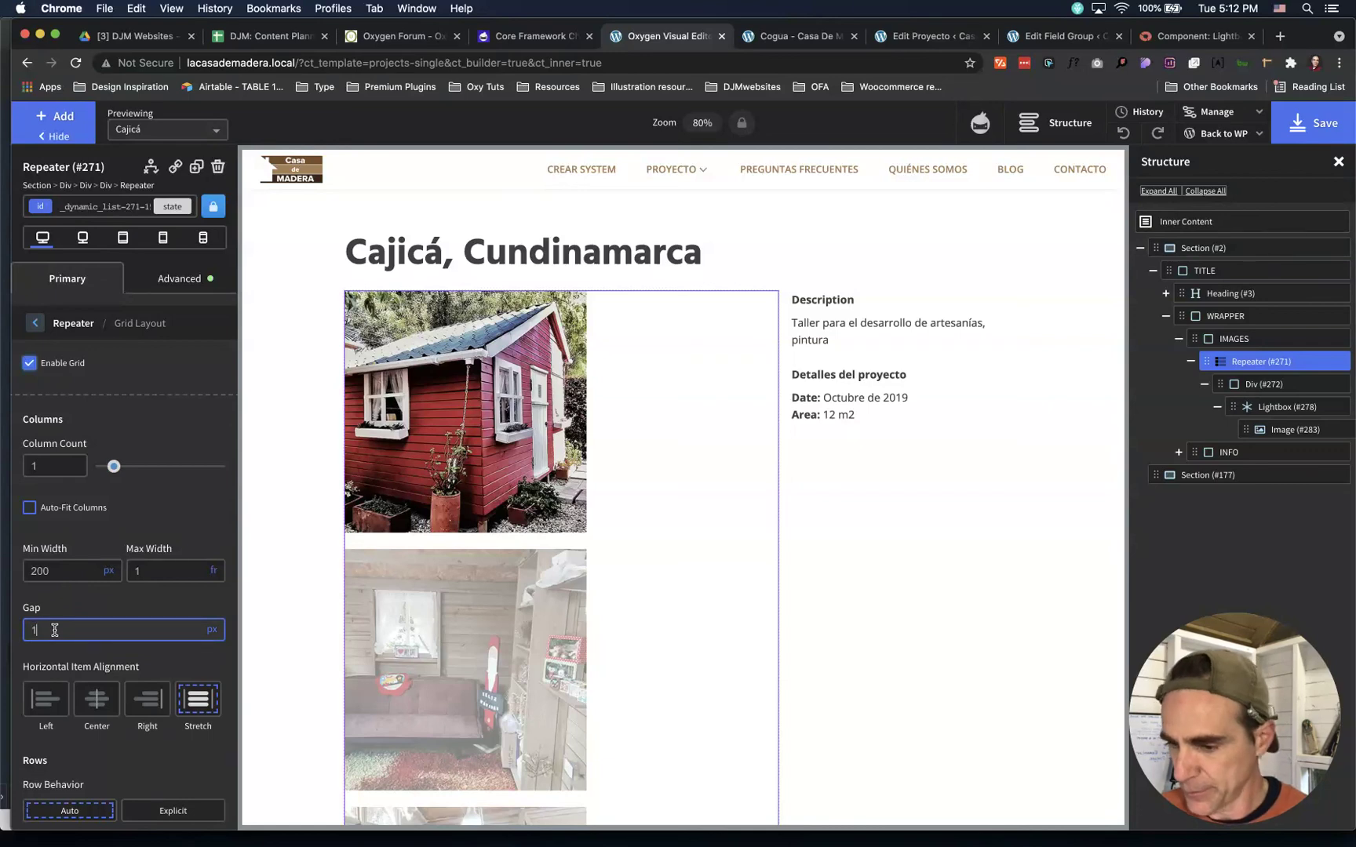
text(0)
Set the row gap in the repeater's grid layout to 10 px as well
scroll(149, 598, down, 5)
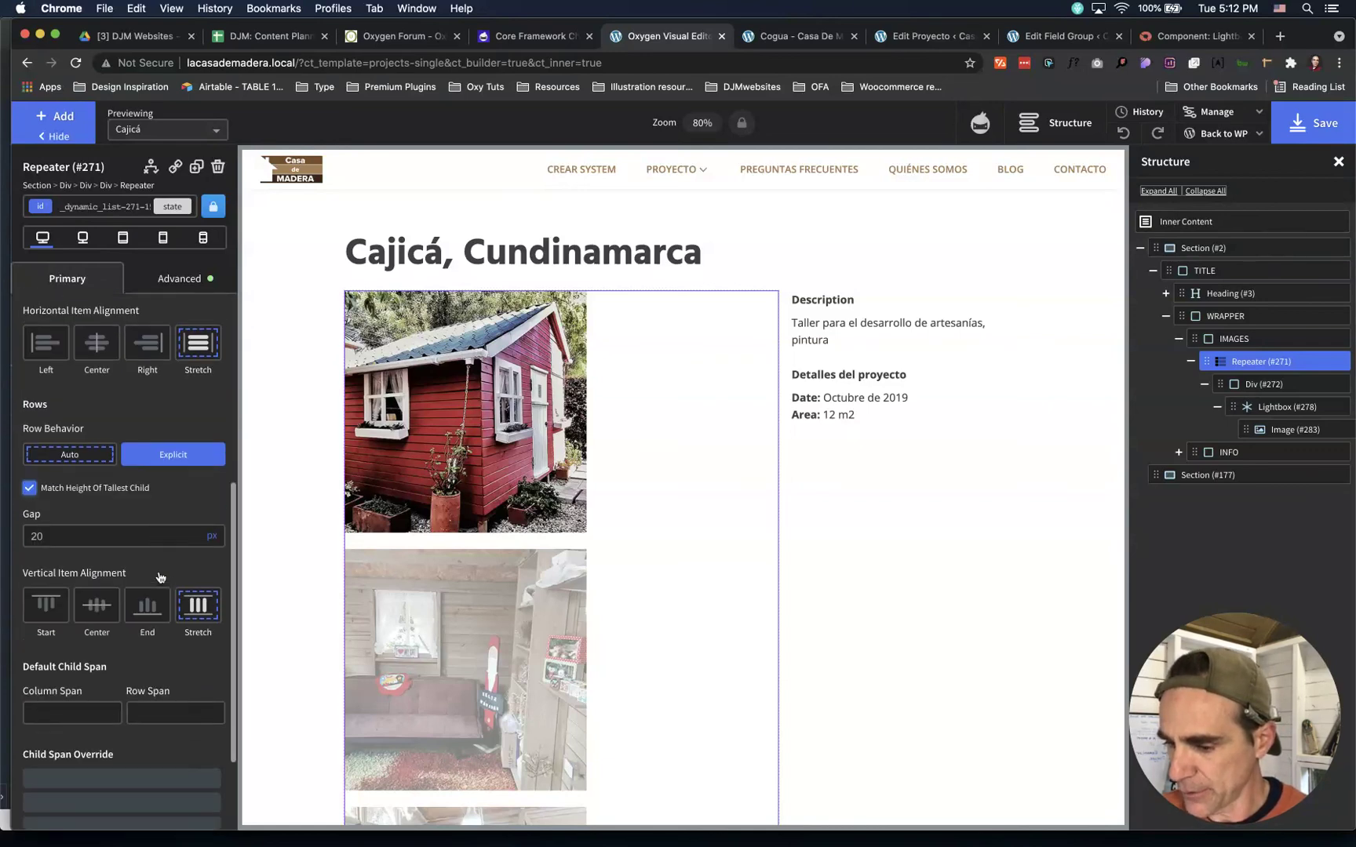
scroll(159, 577, down, 2)
double_click(44, 428)
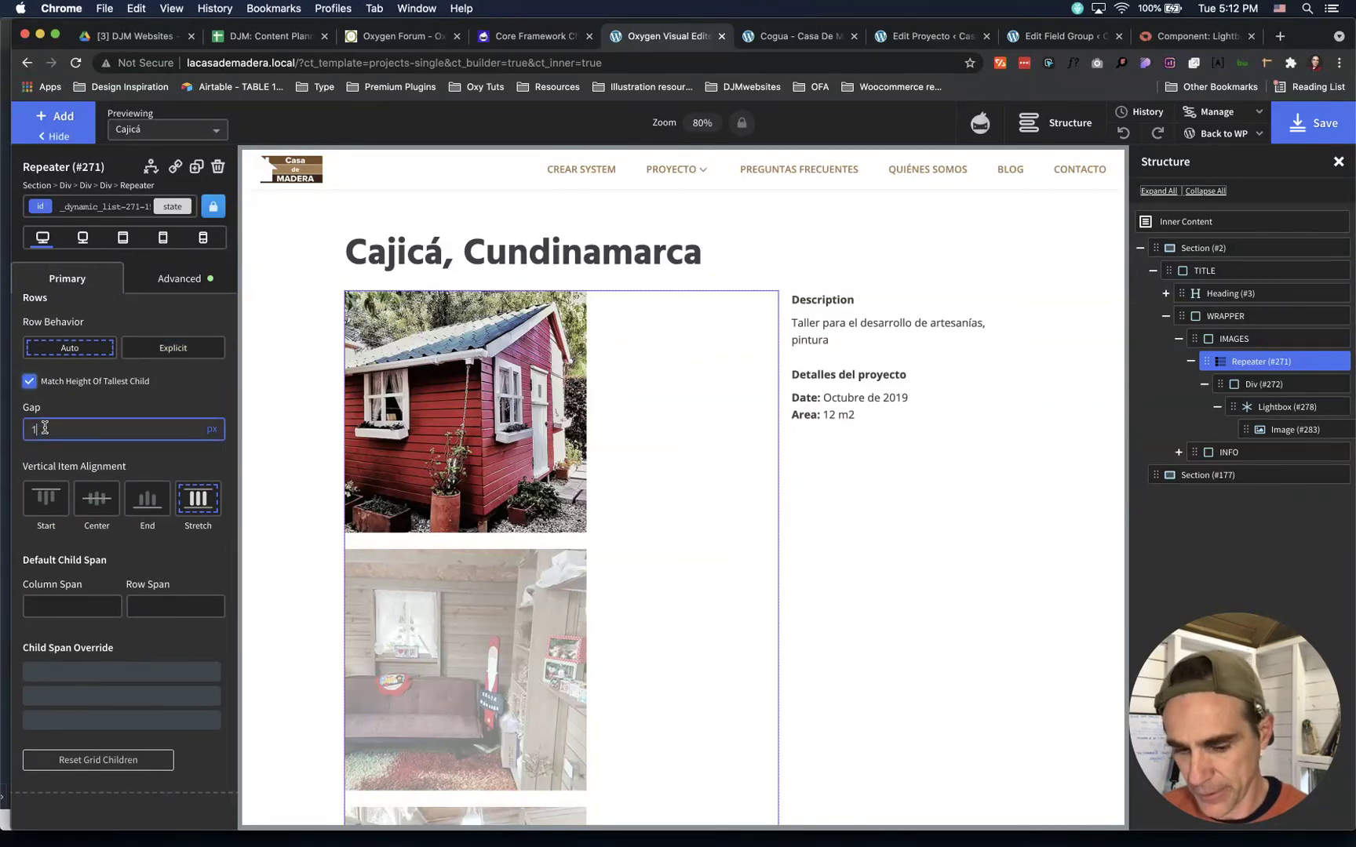
text(10)
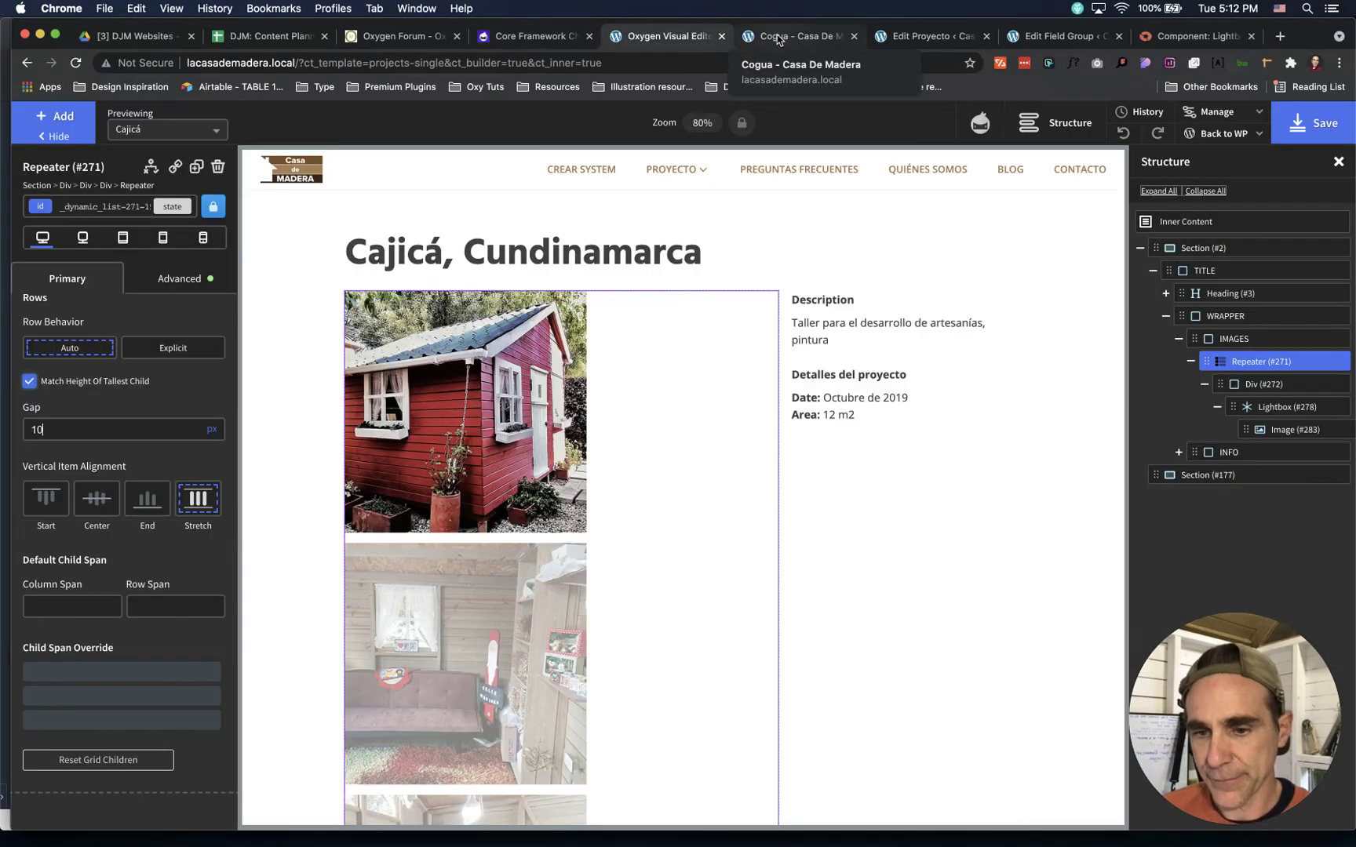
Check the thumbnail spacing on the live Cogua page and page forward and back through its lightbox images
click(779, 37)
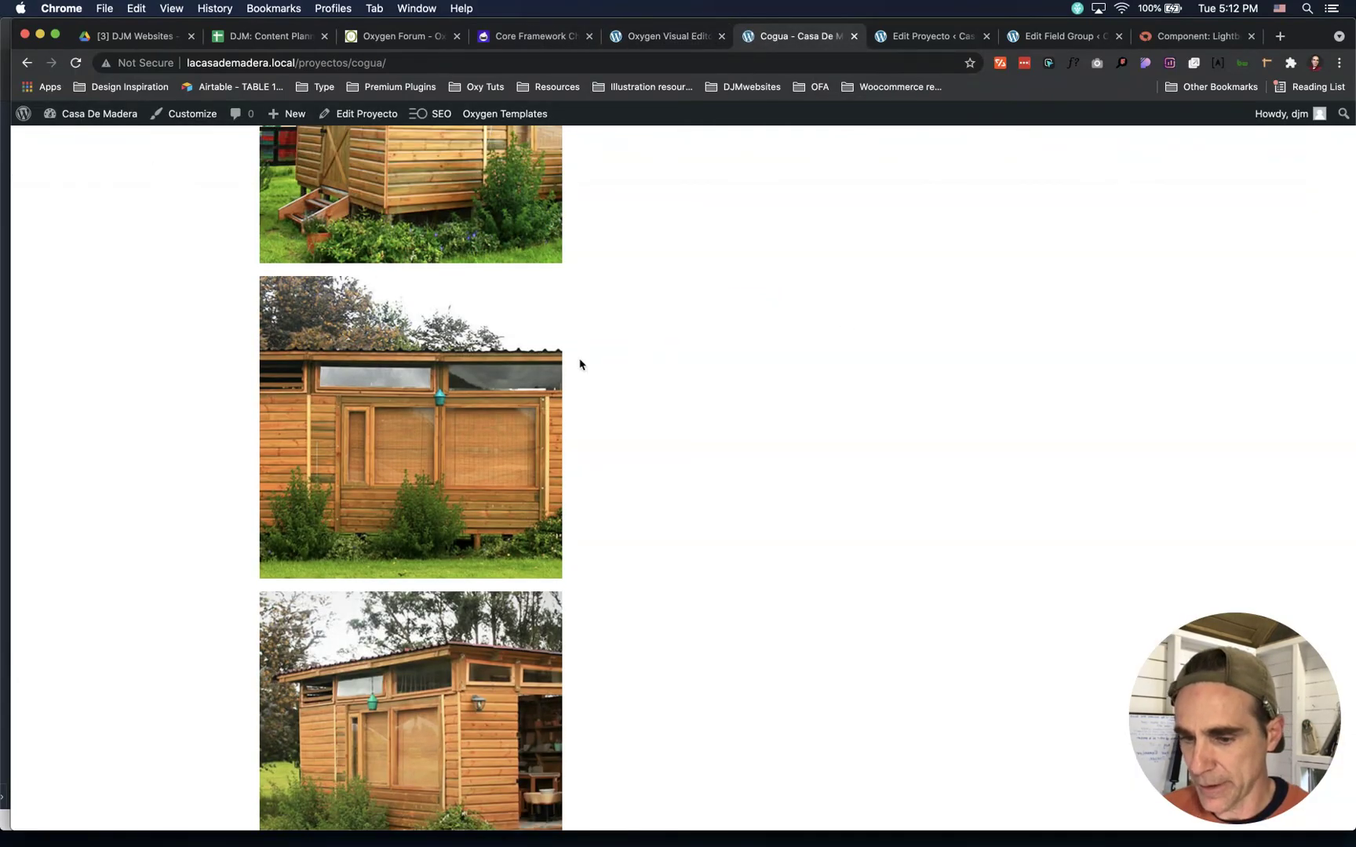
click(487, 456)
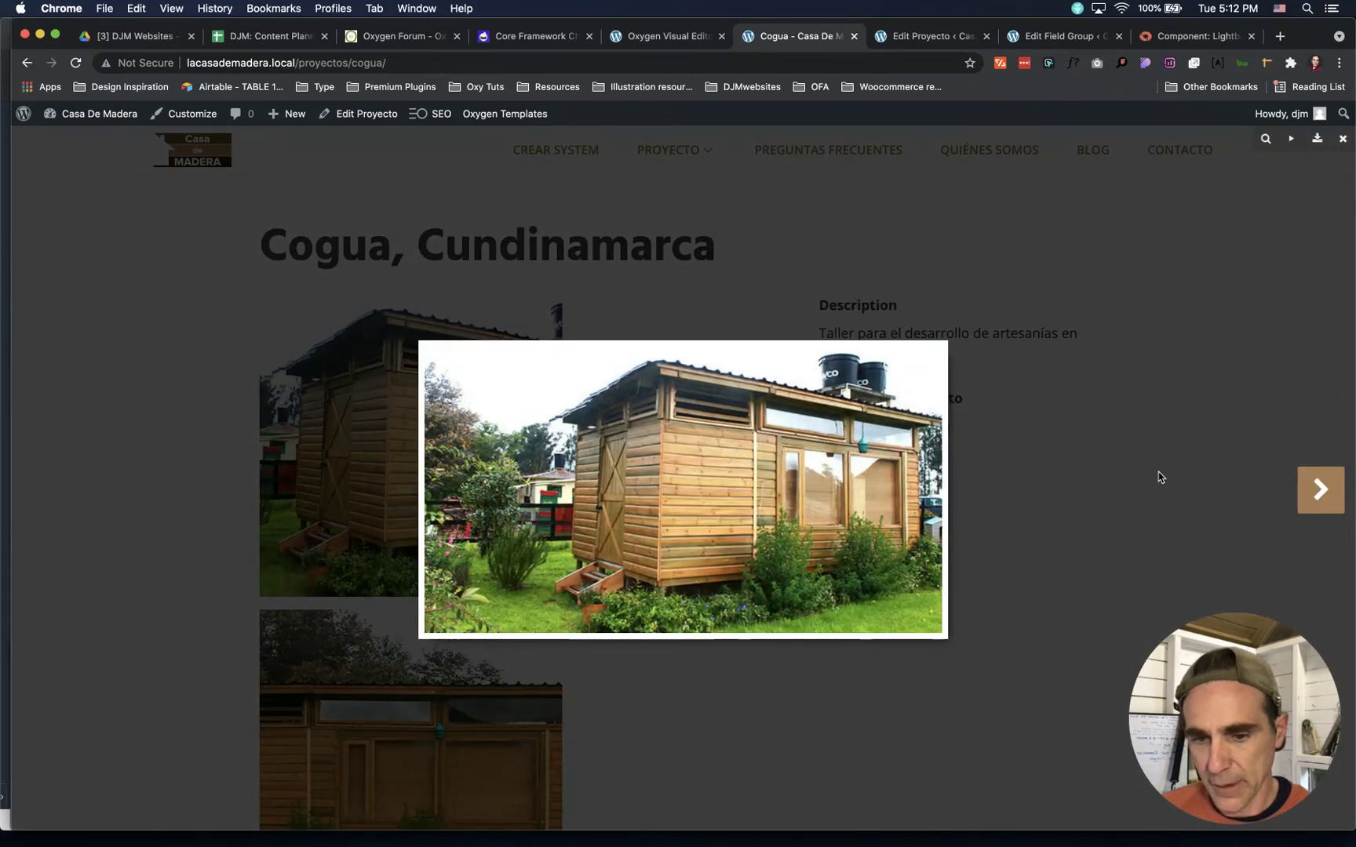
click(1319, 493)
click(1318, 492)
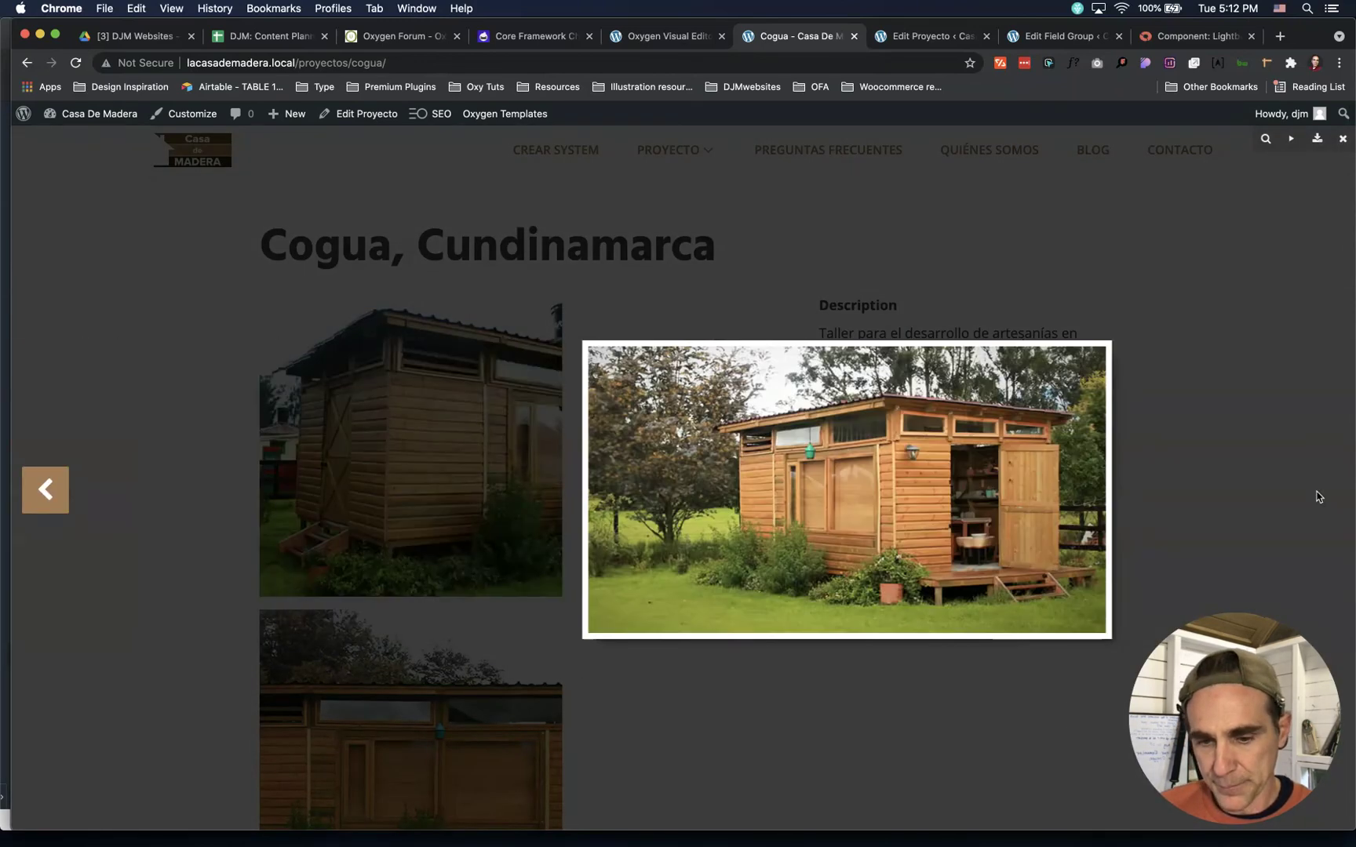
click(45, 488)
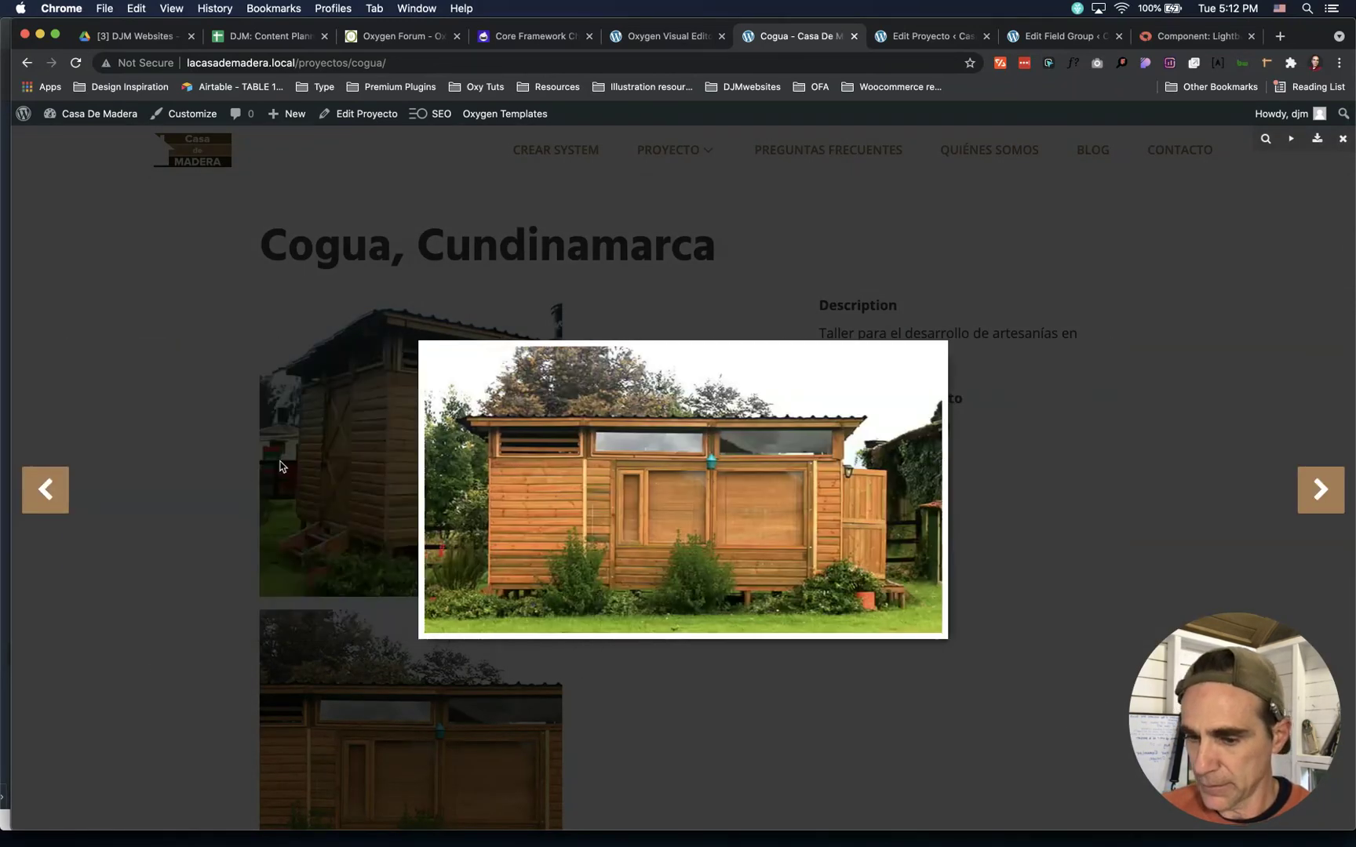
key(Escape)
Open the Miraflores project page from the site's Proyecto navigation and check its lightbox and its thumbnails down to the footer
mouse_move(653, 162)
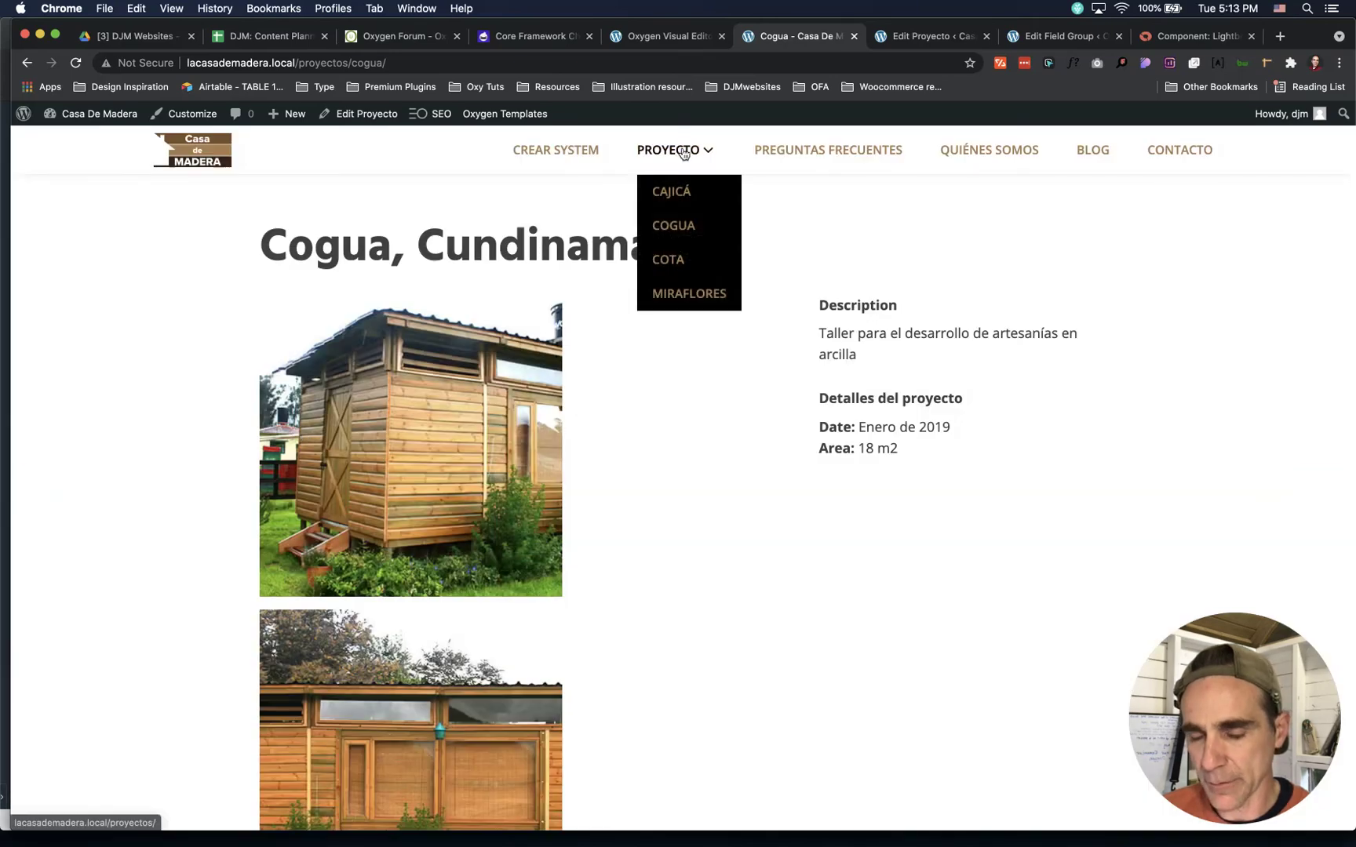
click(671, 296)
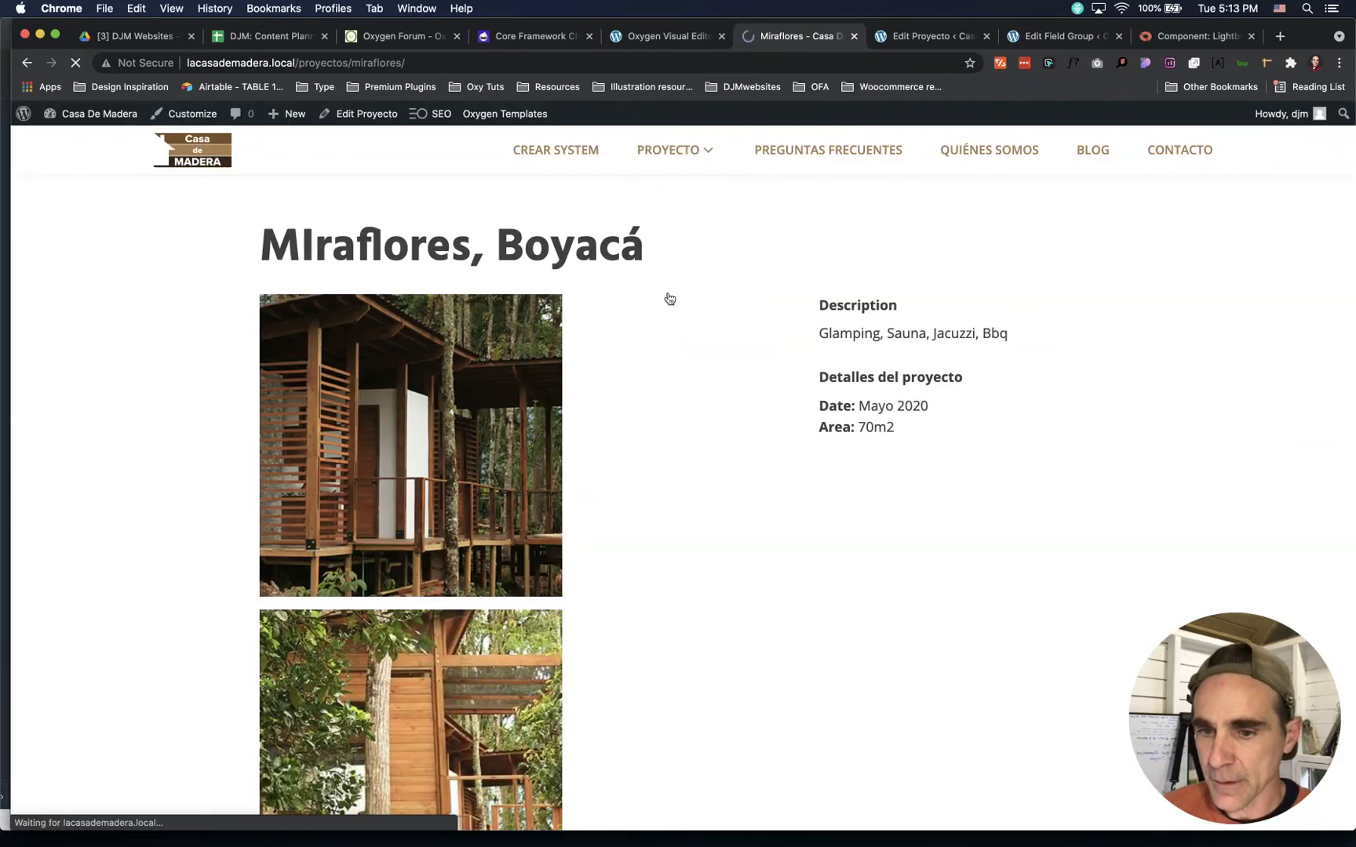
click(508, 426)
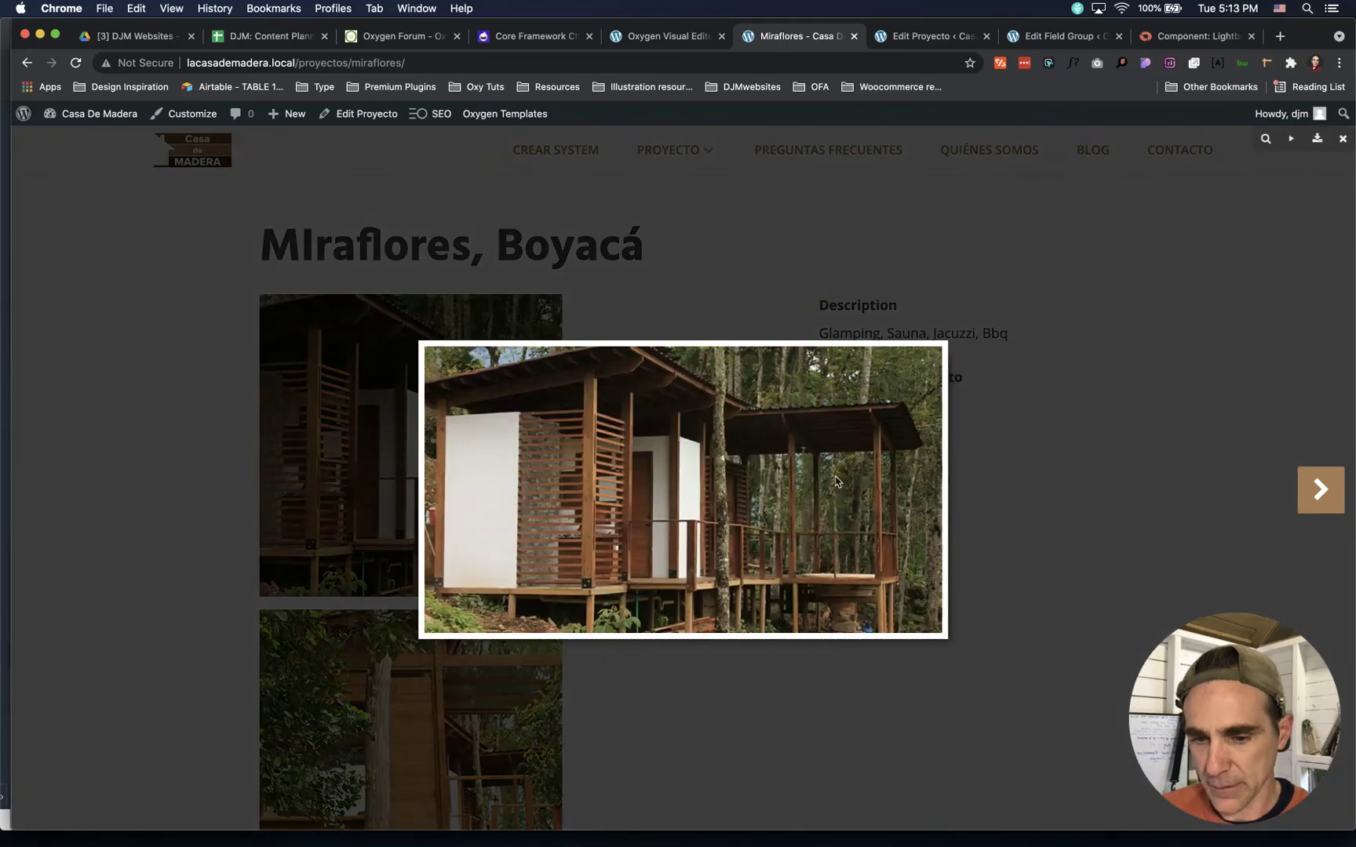
click(1320, 489)
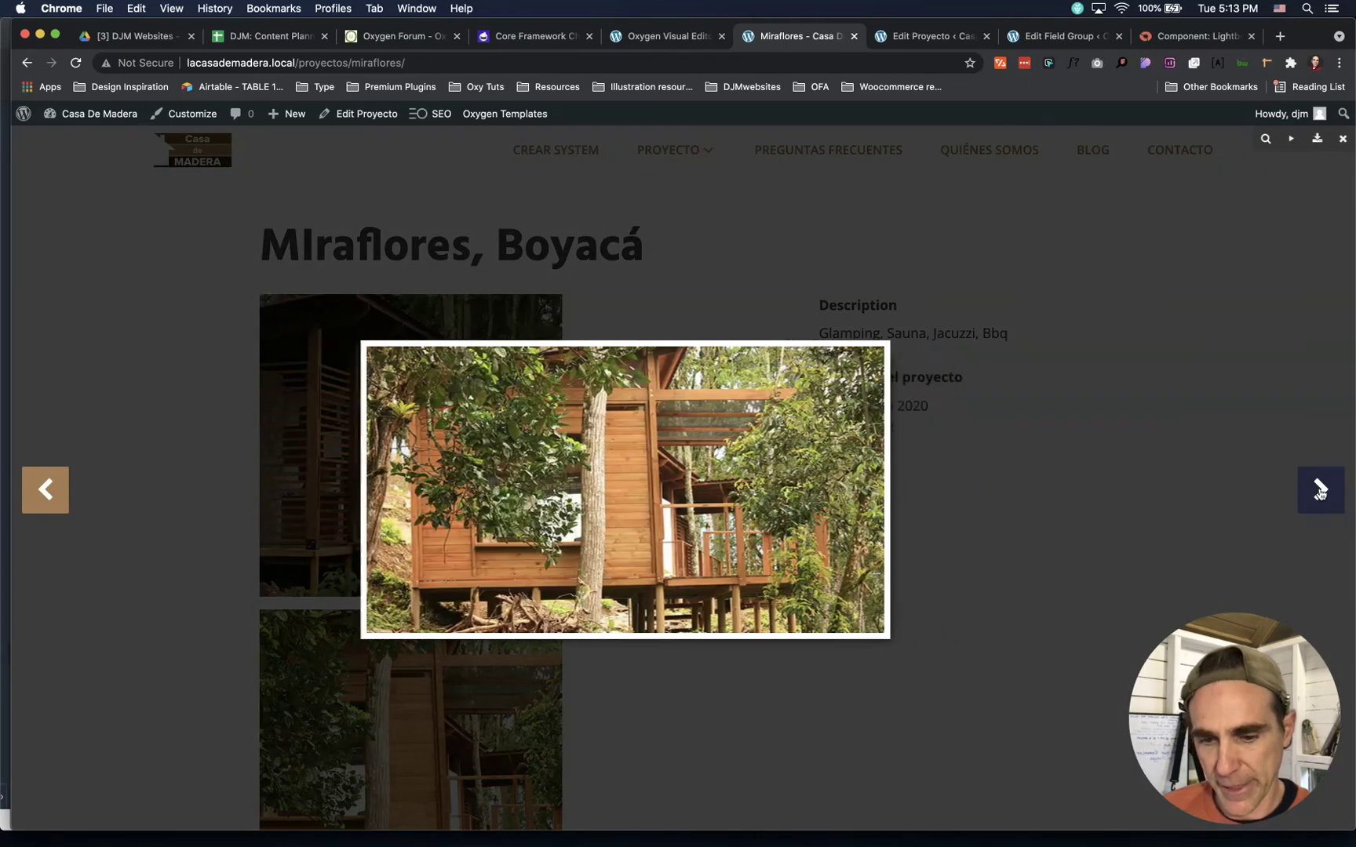
click(1126, 484)
scroll(659, 555, down, 10)
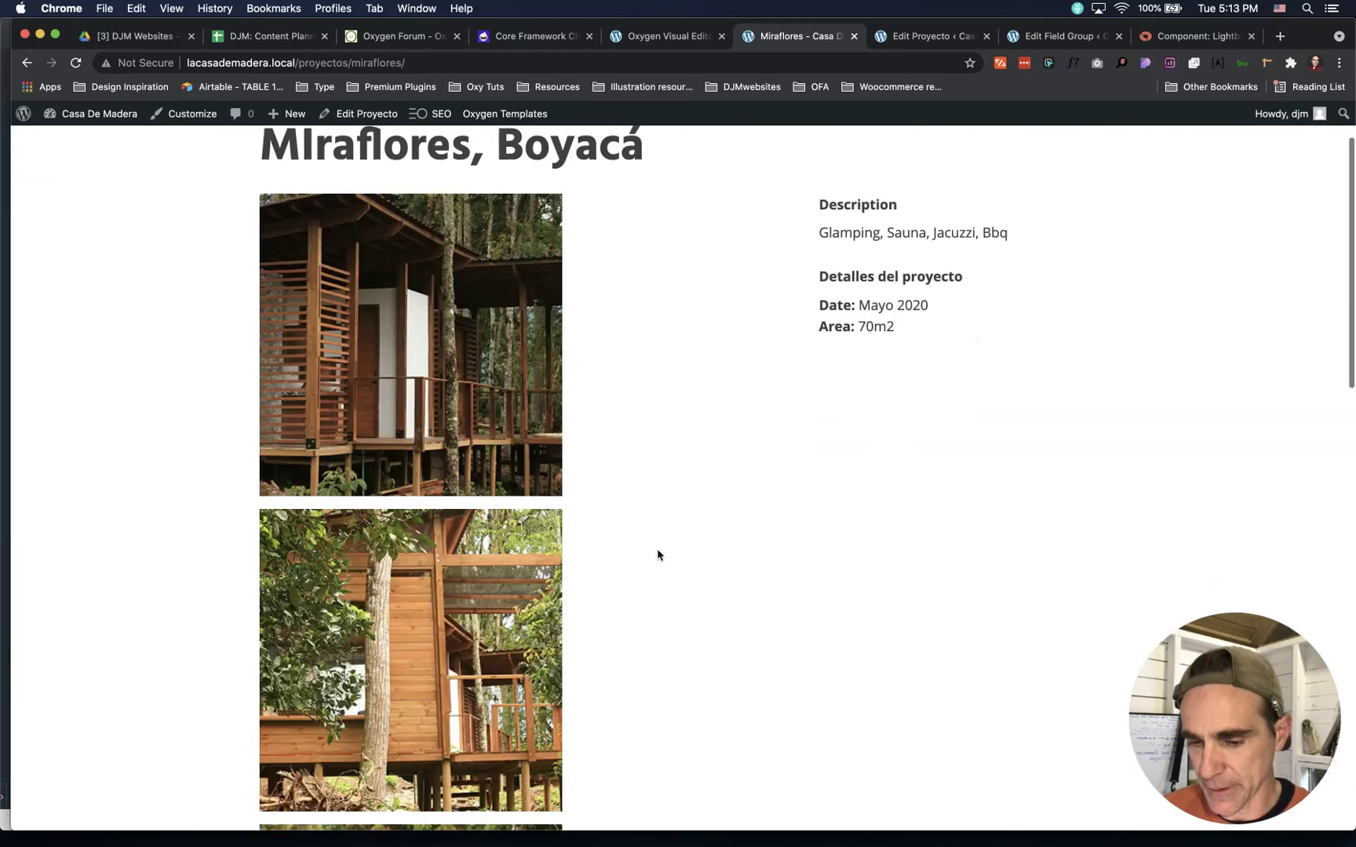
scroll(657, 554, down, 3)
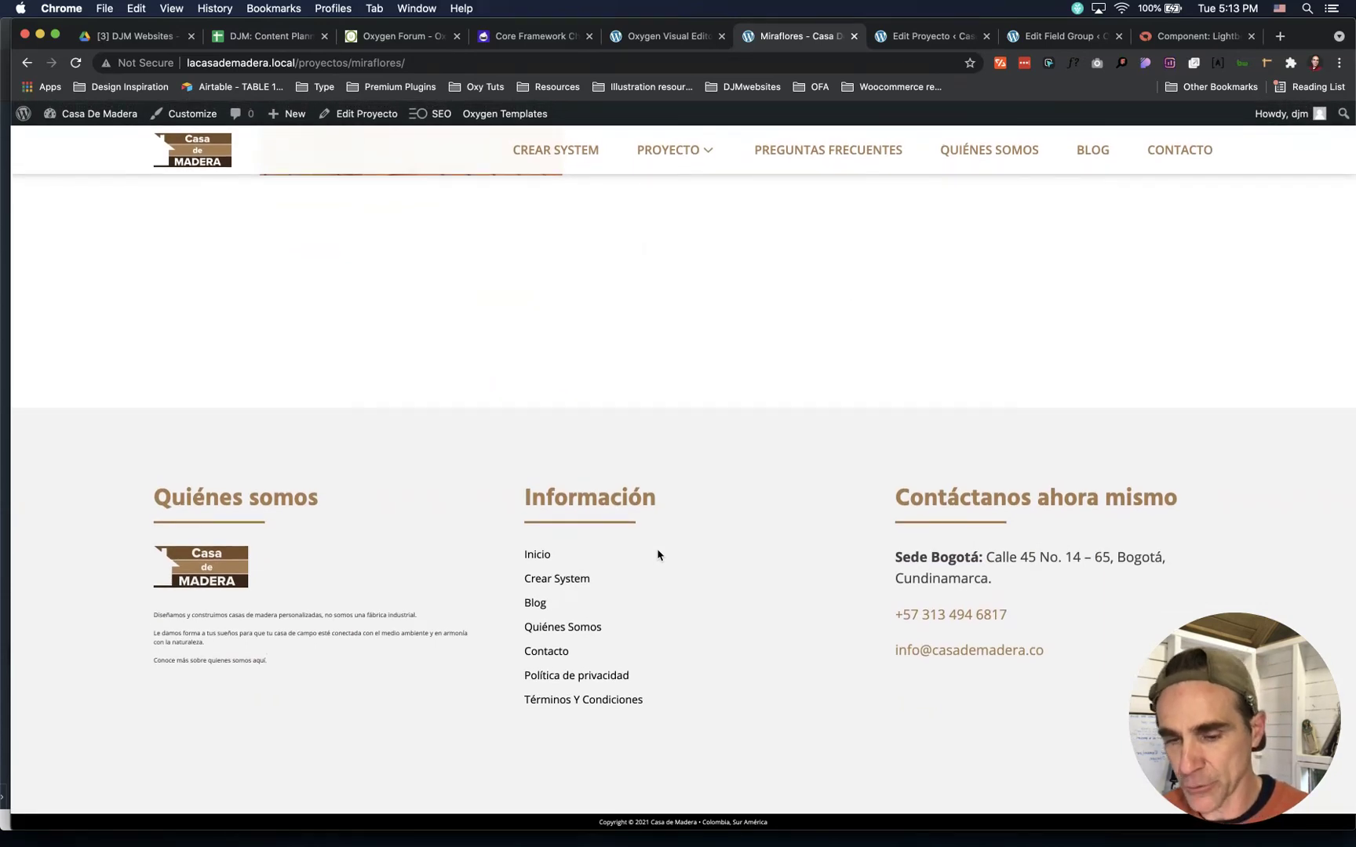
Review the Gallery and Images repeater fields on the Cota project's WordPress edit page
click(930, 37)
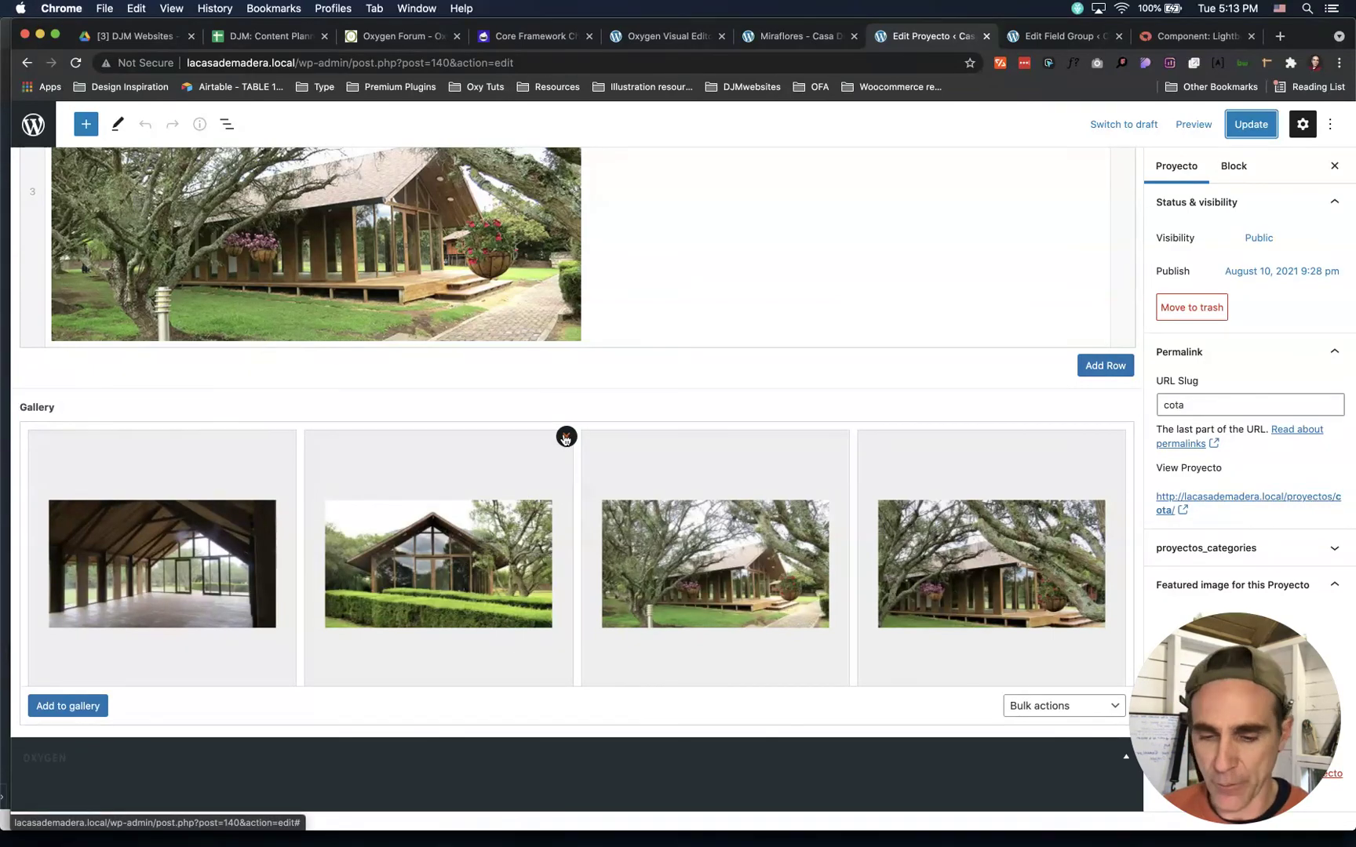
scroll(636, 427, up, 10)
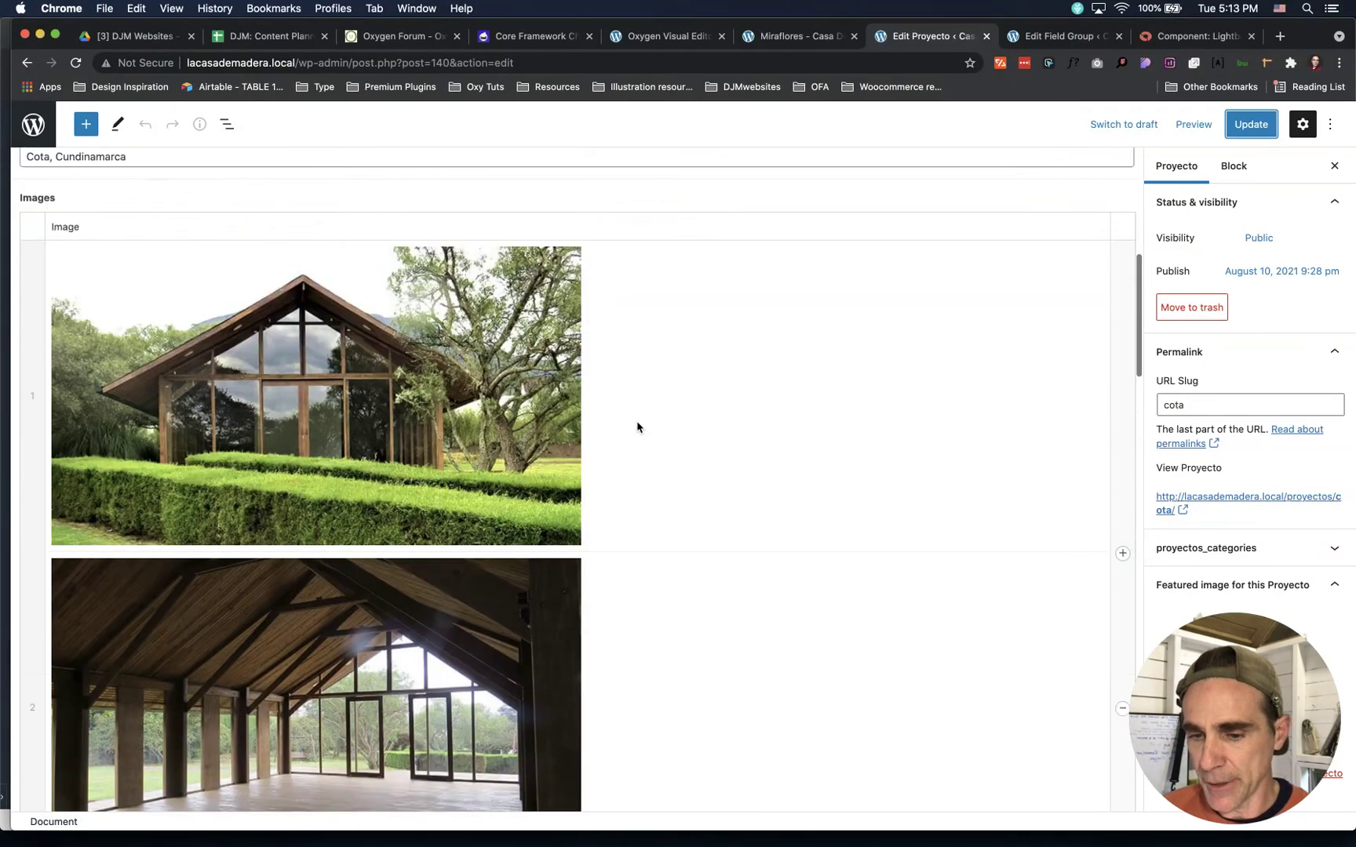
scroll(637, 427, up, 3)
Return to the live Miraflores page, open the second thumbnail in the lightbox and advance to the following image
click(793, 36)
scroll(751, 352, up, 5)
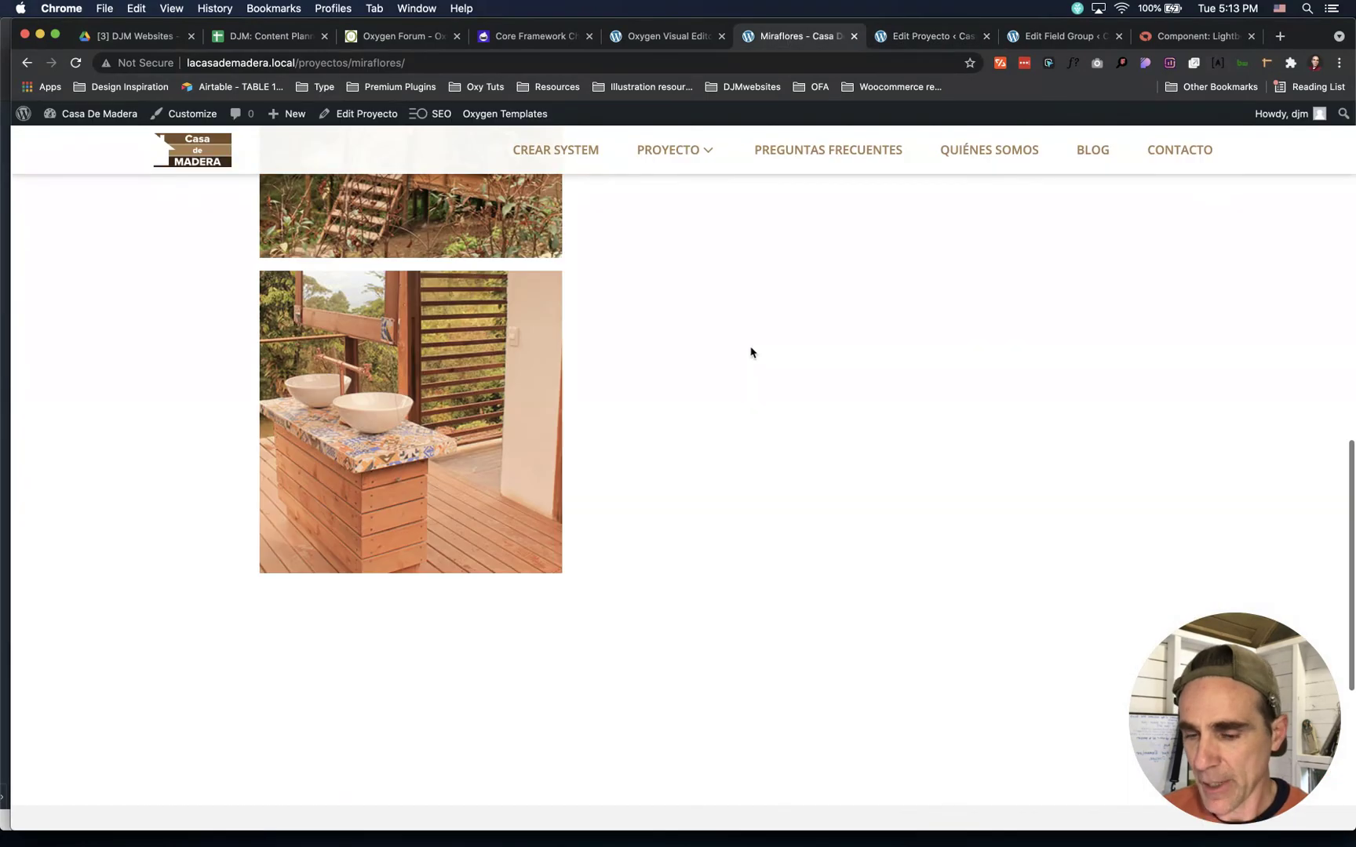
scroll(750, 352, up, 3)
click(487, 392)
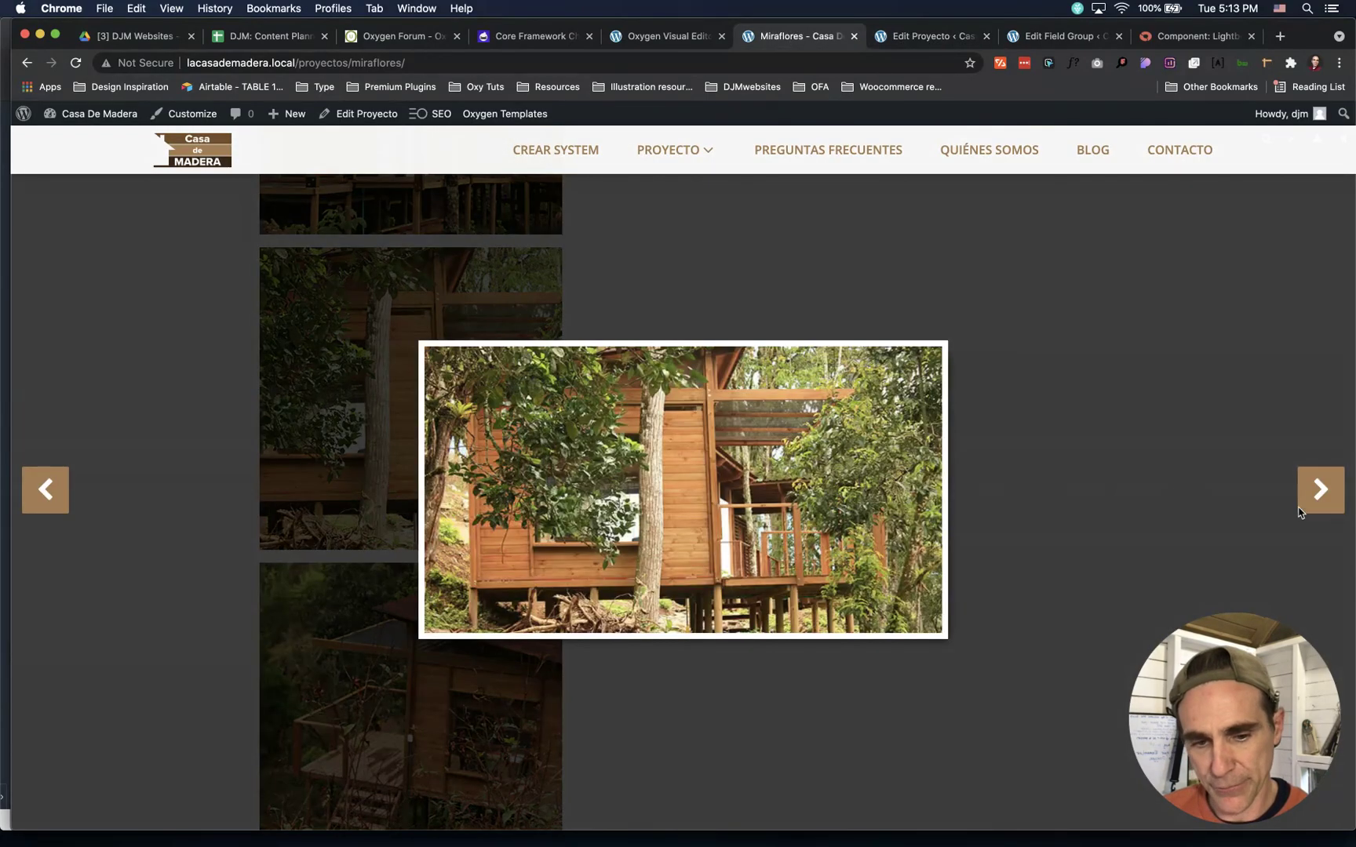
click(1300, 509)
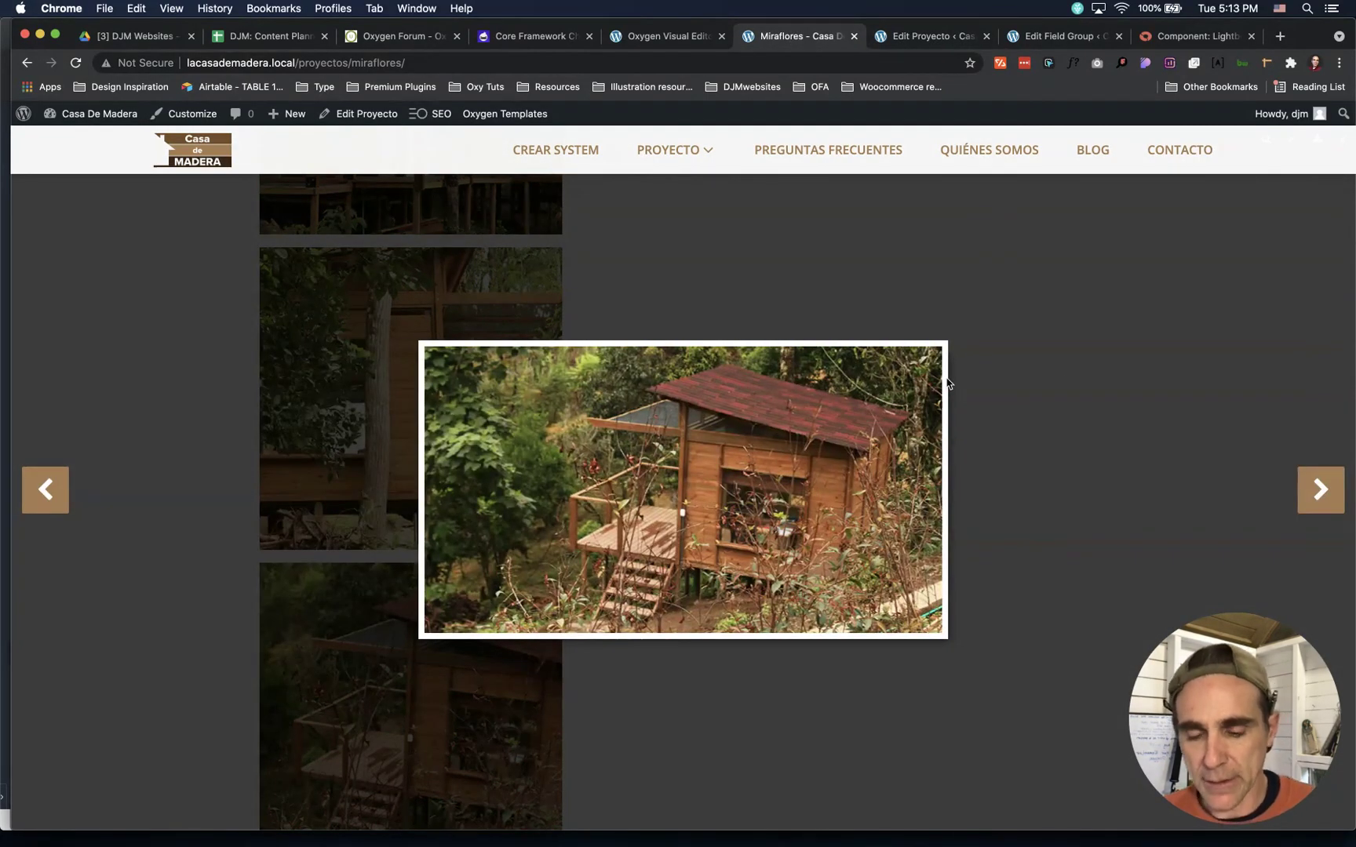